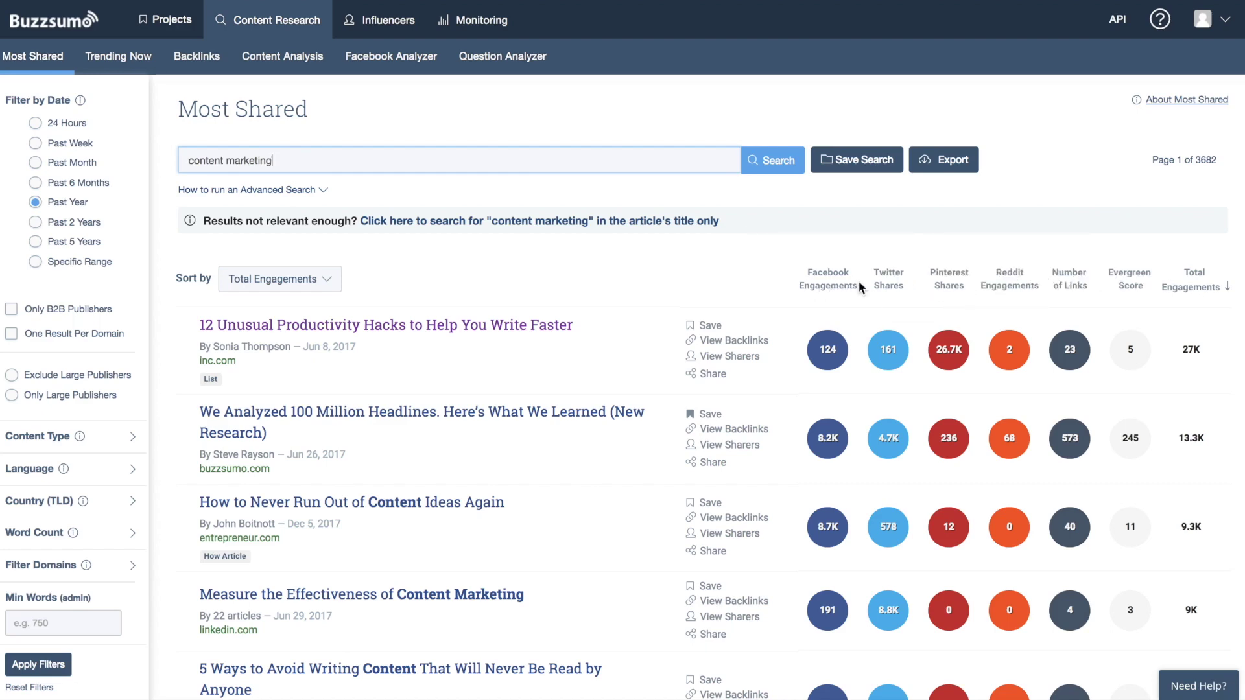
Step: Sort the content marketing results by Facebook engagements, and restore the sorting by total engagements
click(1018, 291)
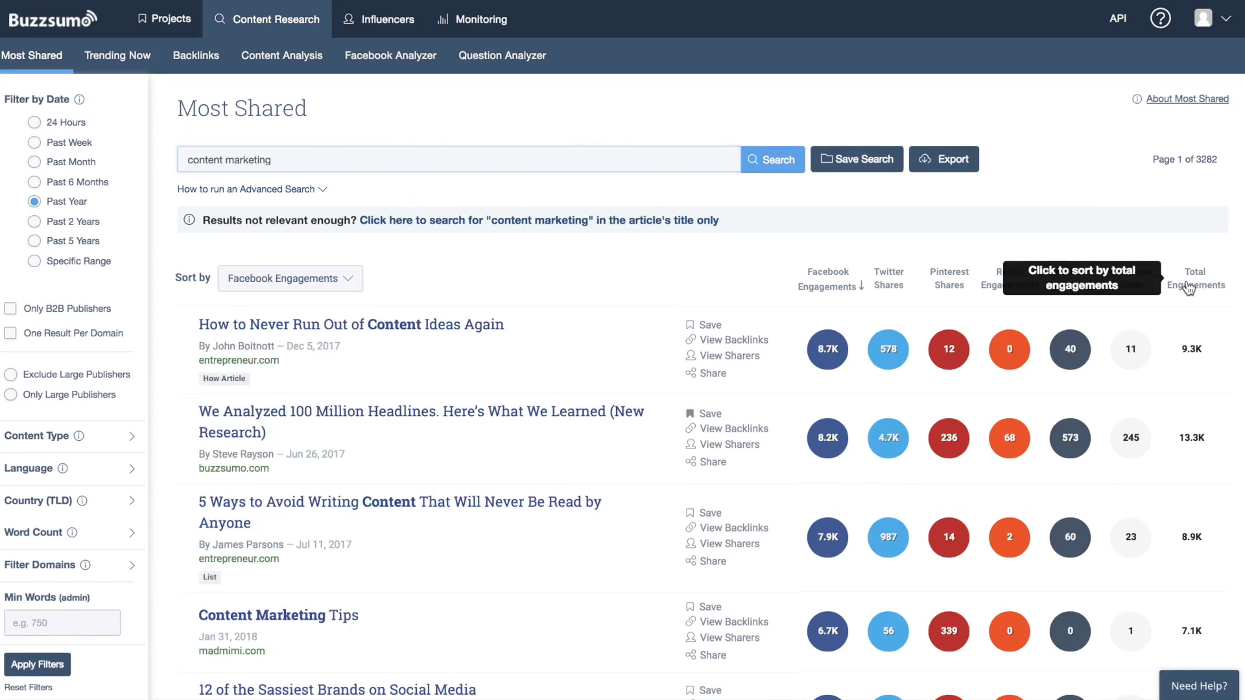
click(1189, 289)
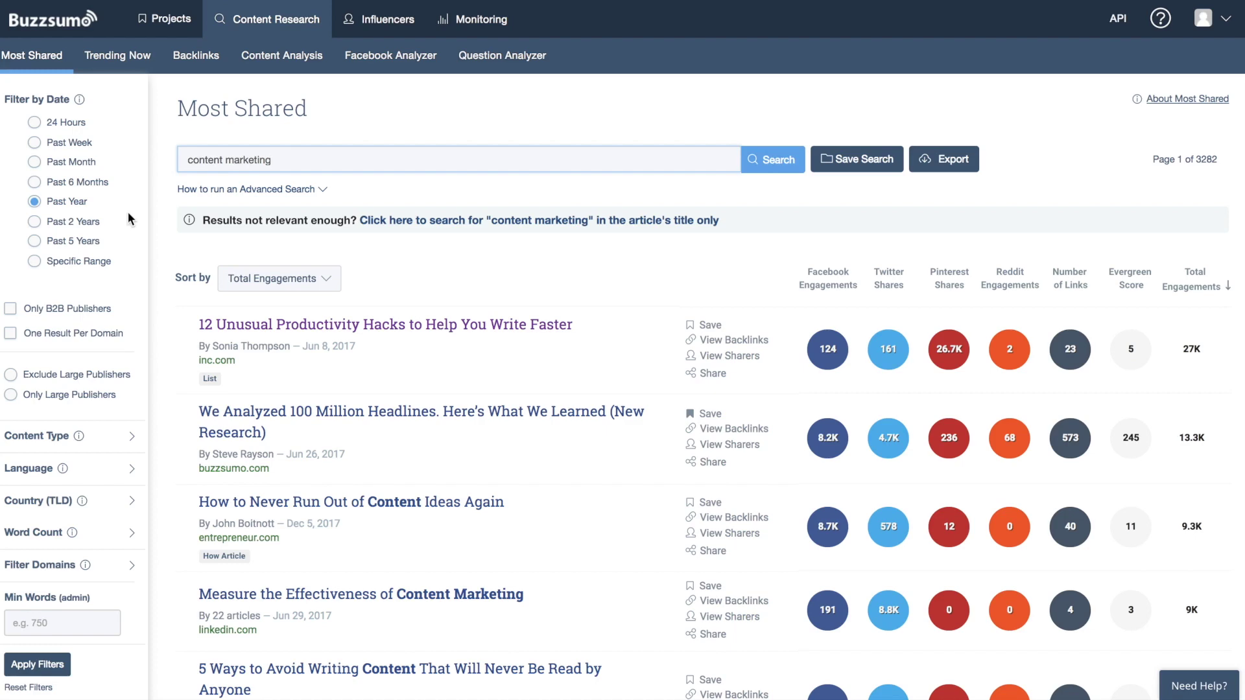
Step: Filter the content marketing results to 24 Hours, and switch the date range to Past 5 Years
click(35, 122)
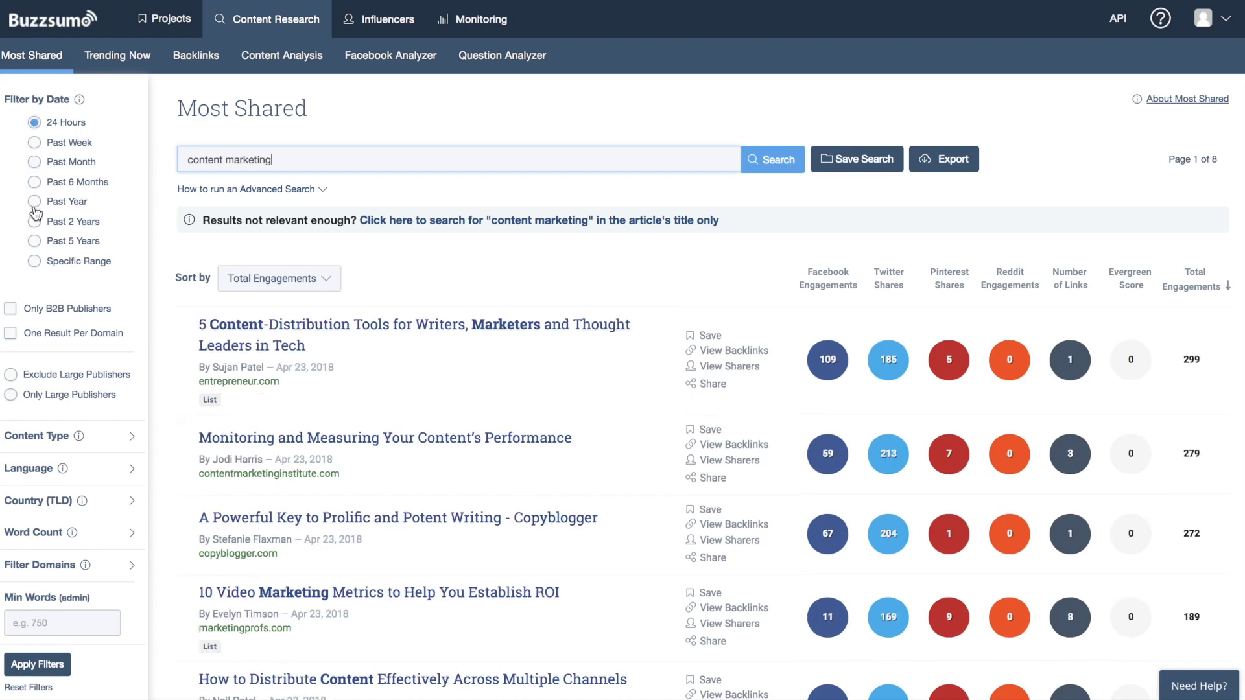
click(34, 241)
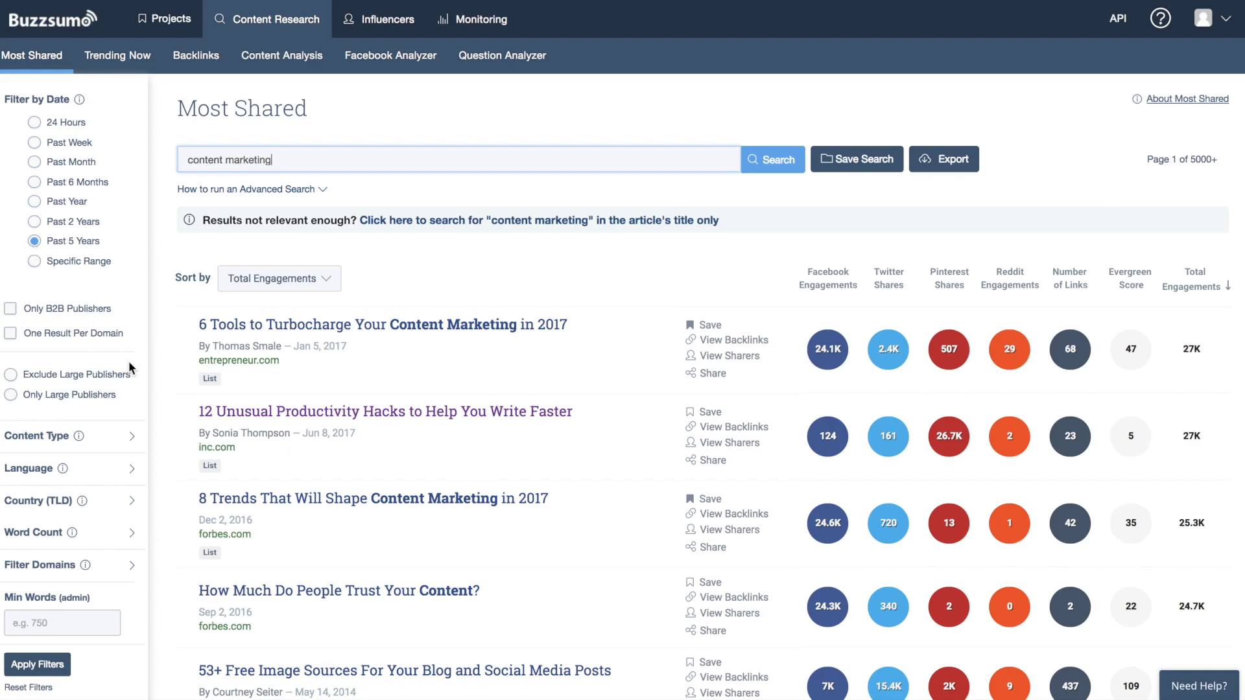
Step: Examine the options offered by the Country (TLD), Word Count and Filter Domains filters
scroll(130, 368, down, 2)
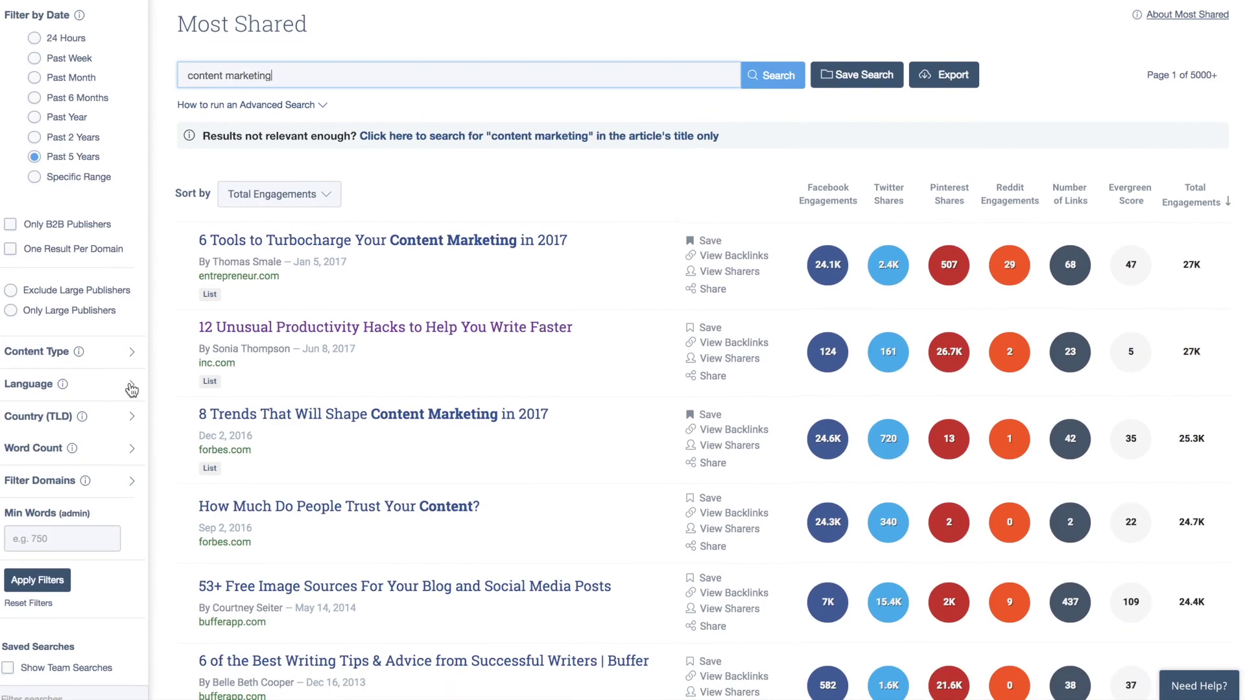
click(133, 420)
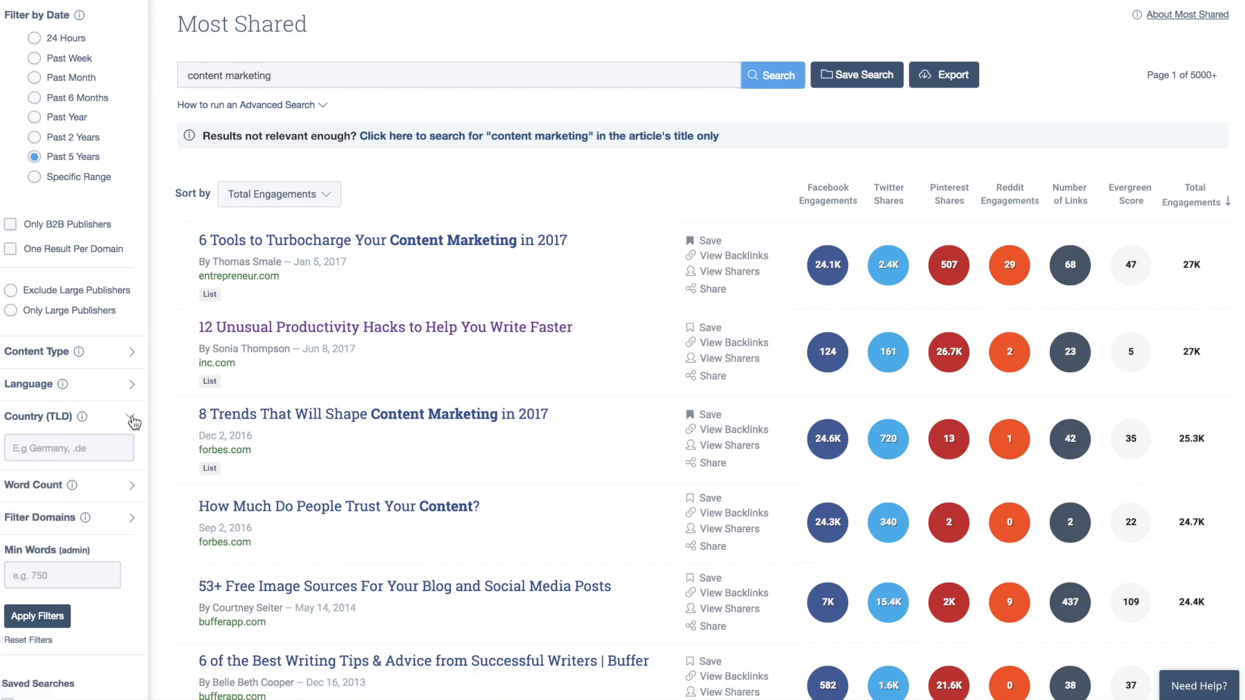
click(133, 421)
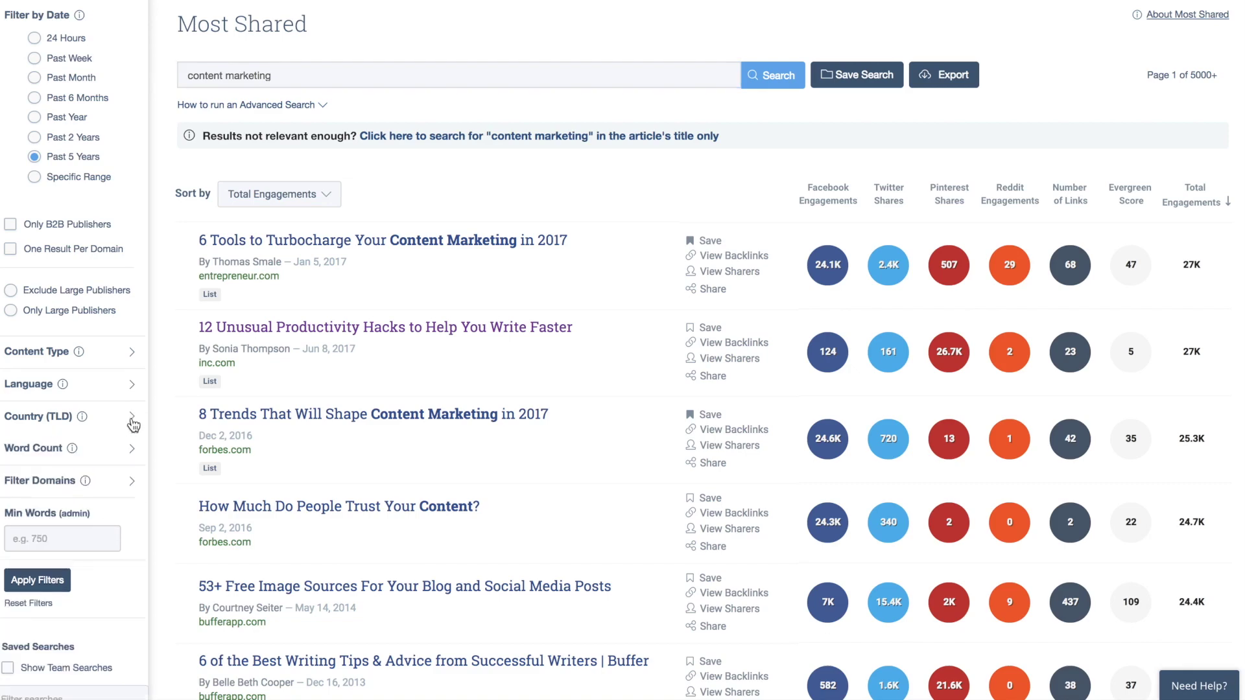
click(132, 451)
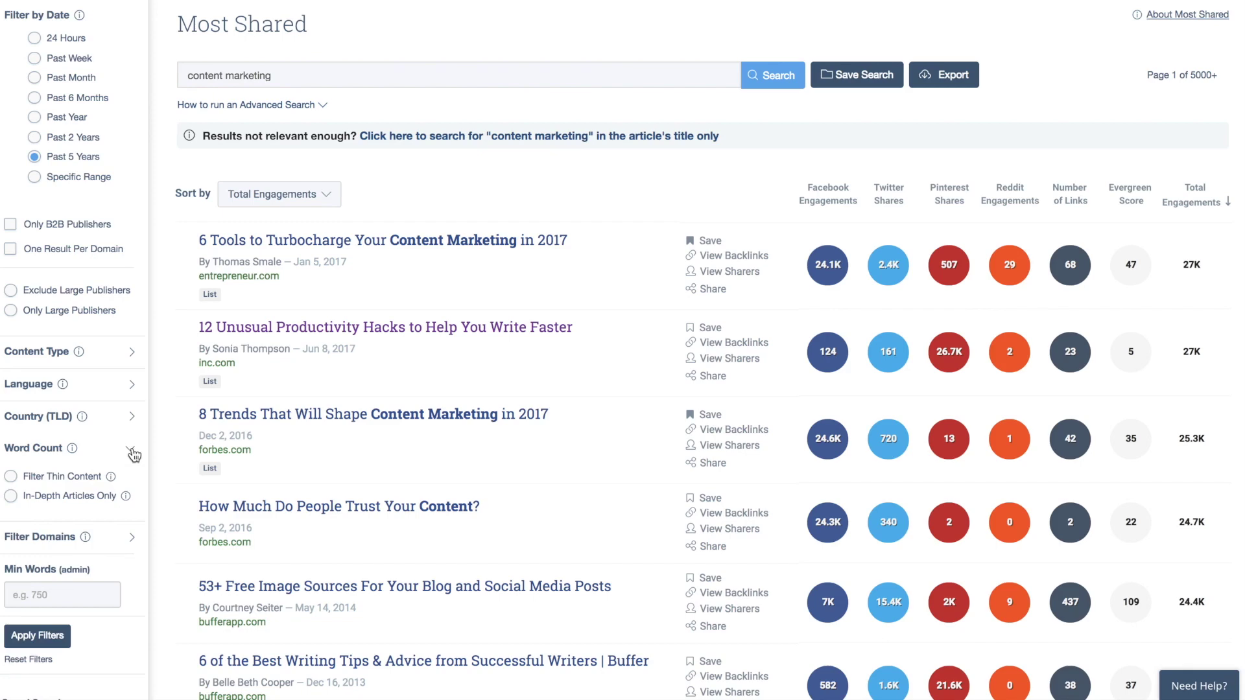
click(133, 453)
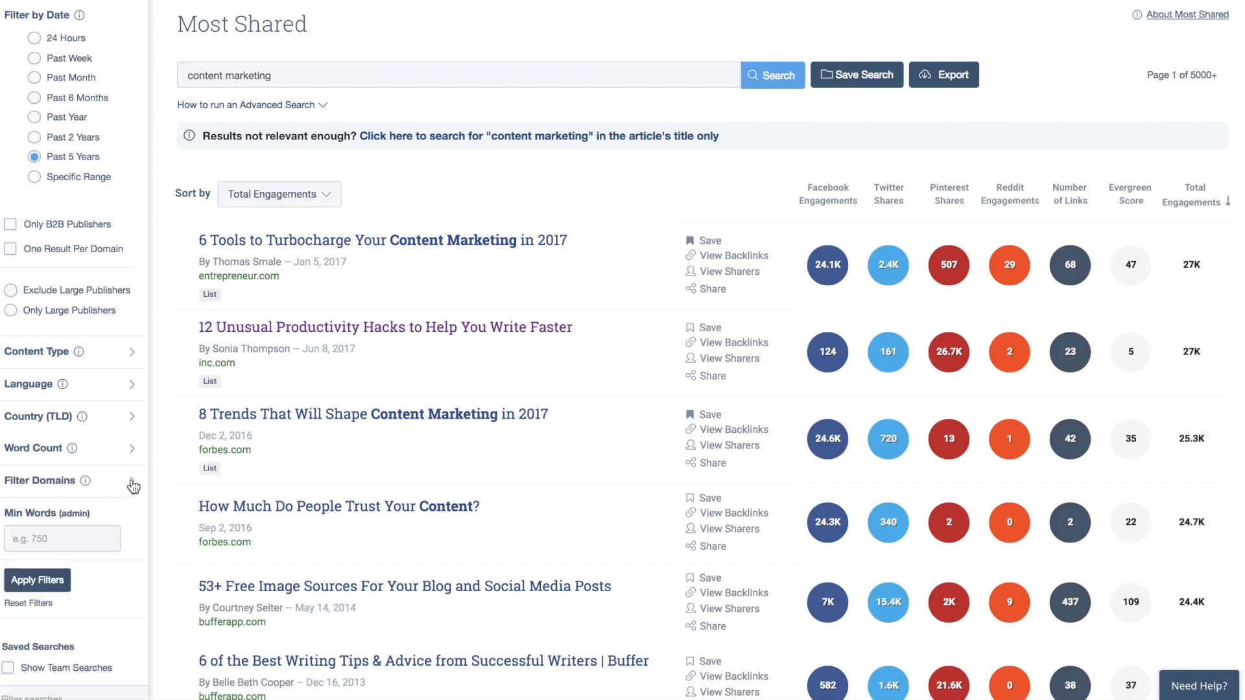
click(132, 481)
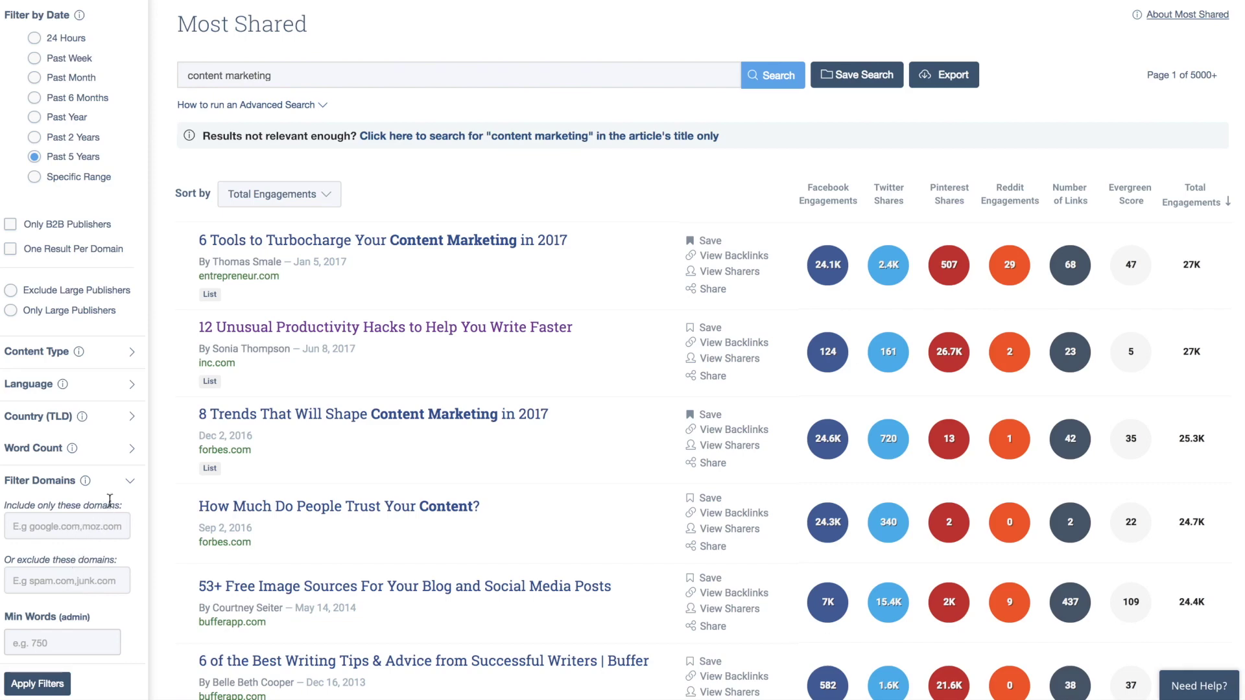
click(130, 485)
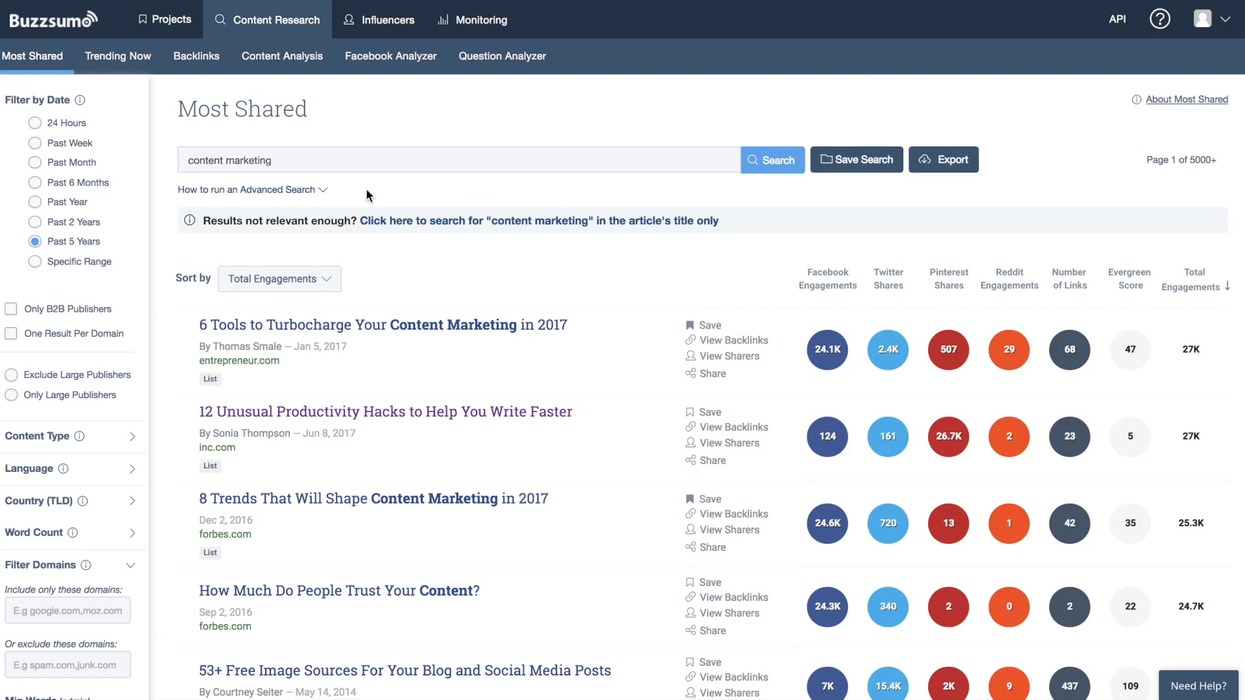
Step: Read the advanced search guide, including the operators for excluding words, multiple words, exact phrases and domain searches
click(248, 191)
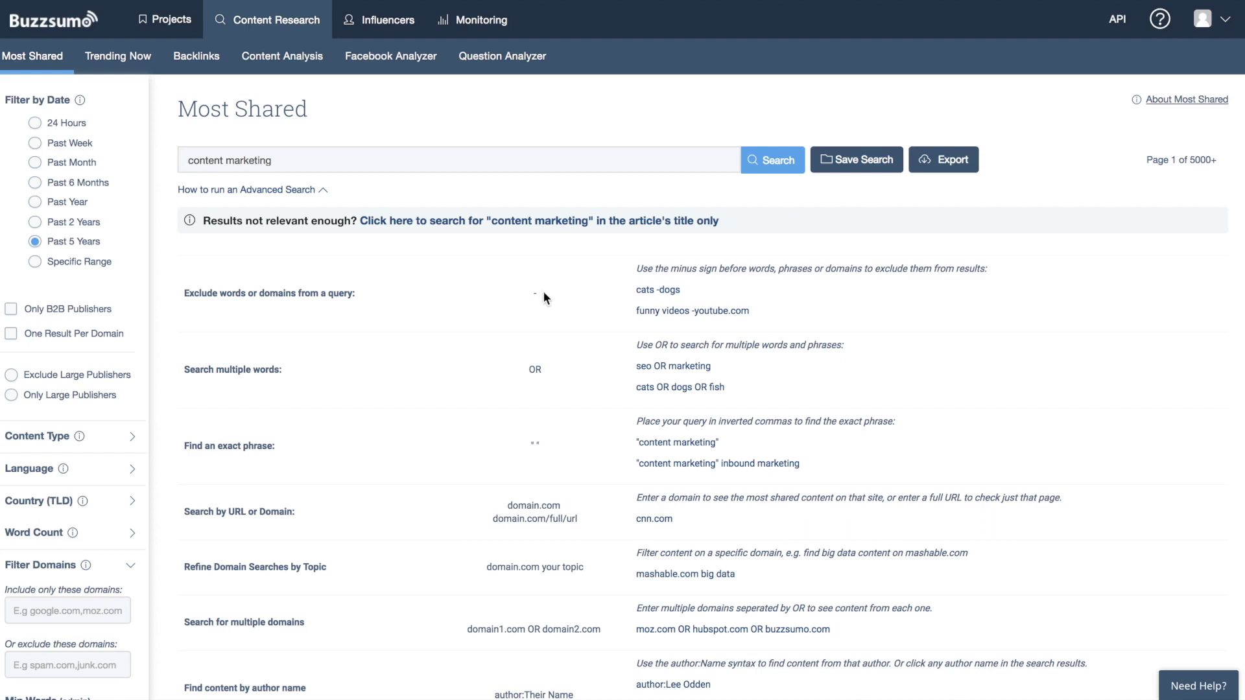
drag(544, 293, 529, 294)
click(543, 368)
click(539, 445)
scroll(538, 454, down, 2)
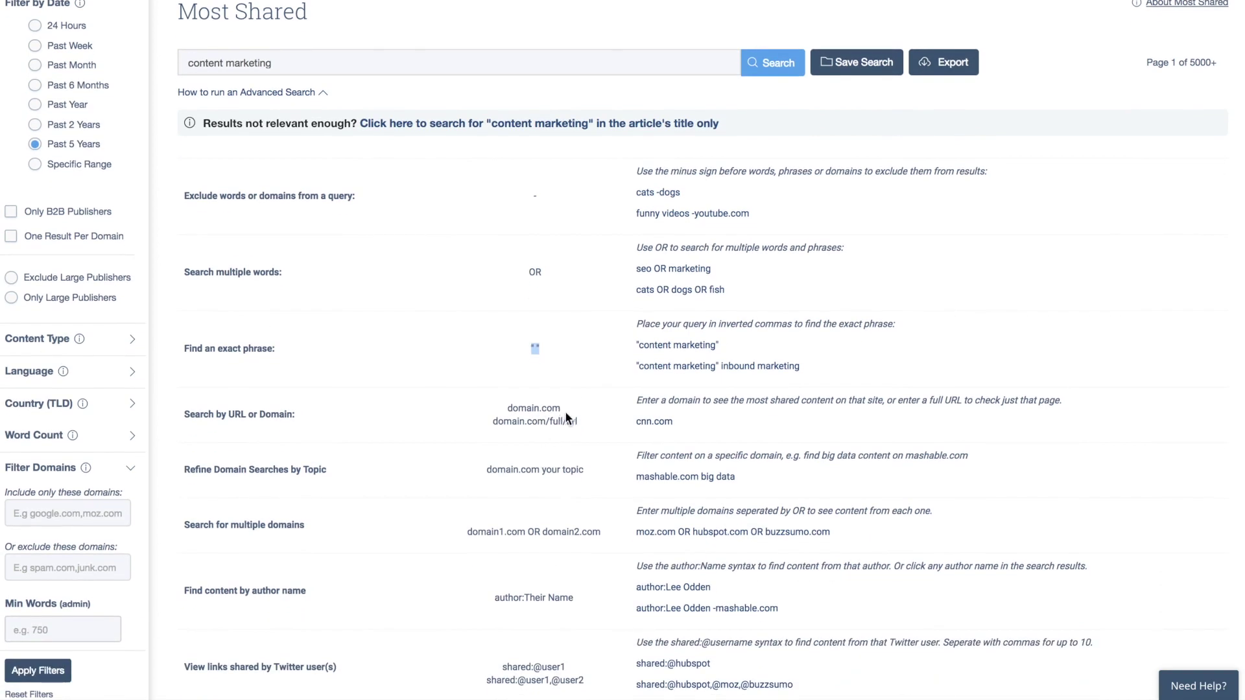
drag(562, 408, 512, 408)
click(506, 414)
scroll(506, 415, down, 3)
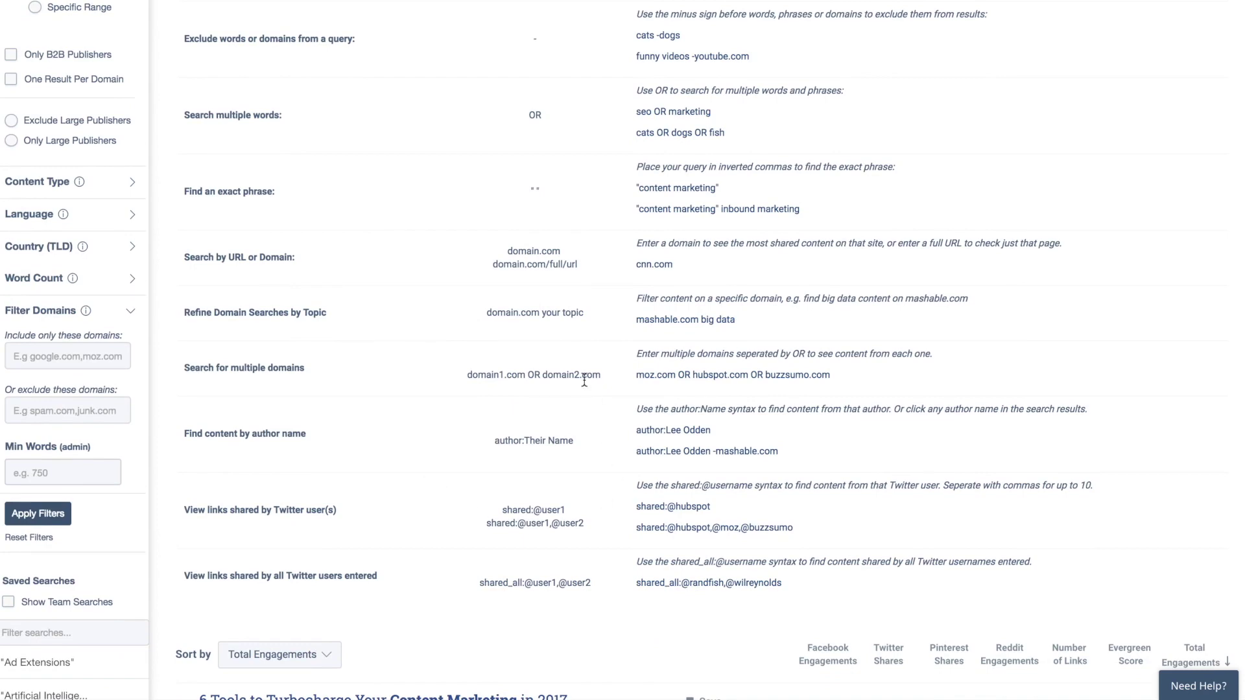
scroll(398, 317, up, 5)
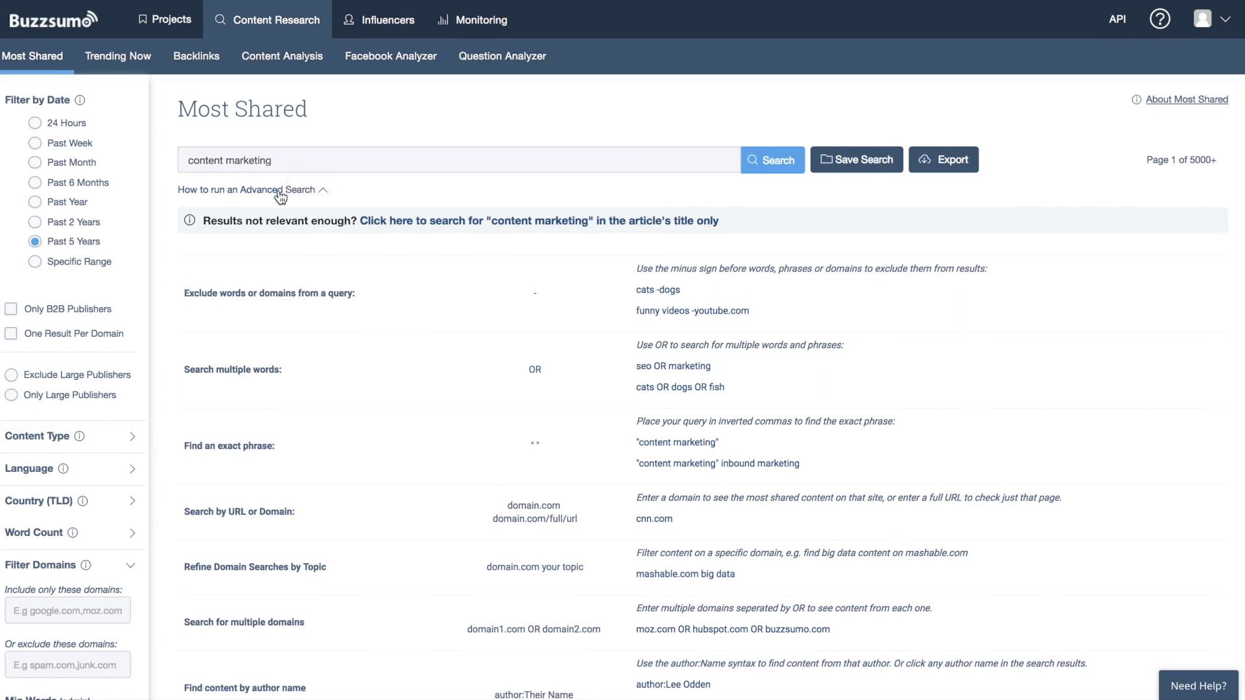
click(280, 190)
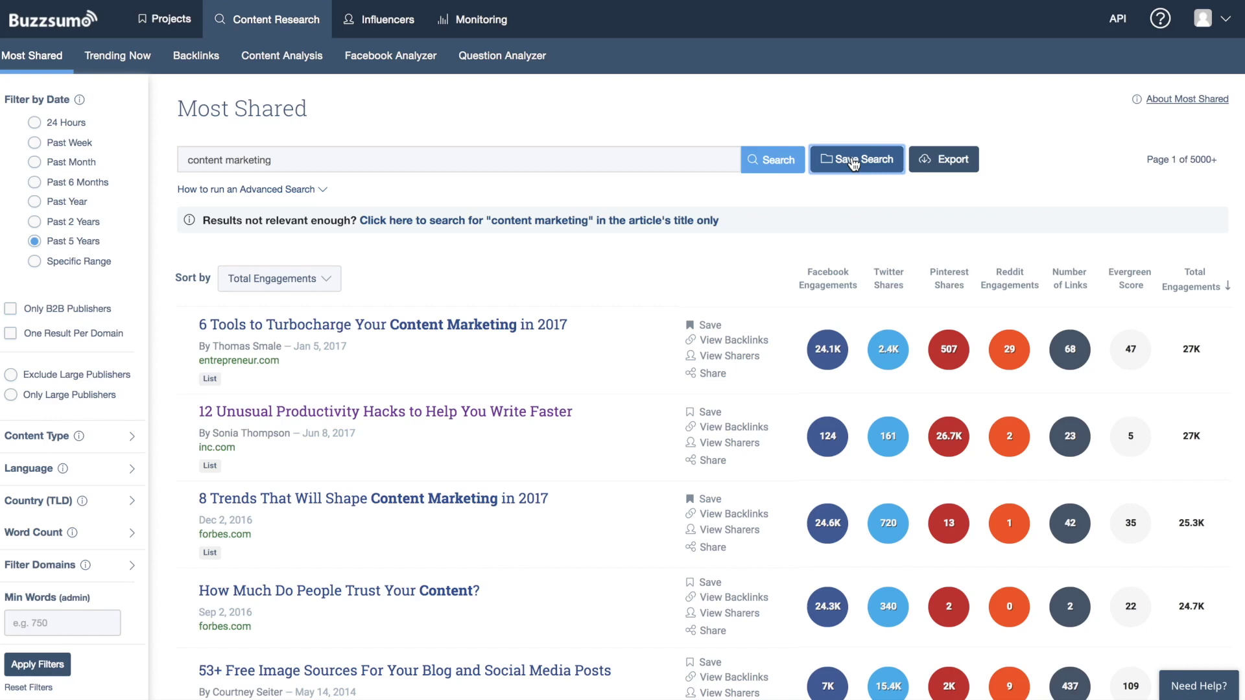
Step: Save the current Most Shared search under the name "Content Marketing - past 5 years"
click(855, 162)
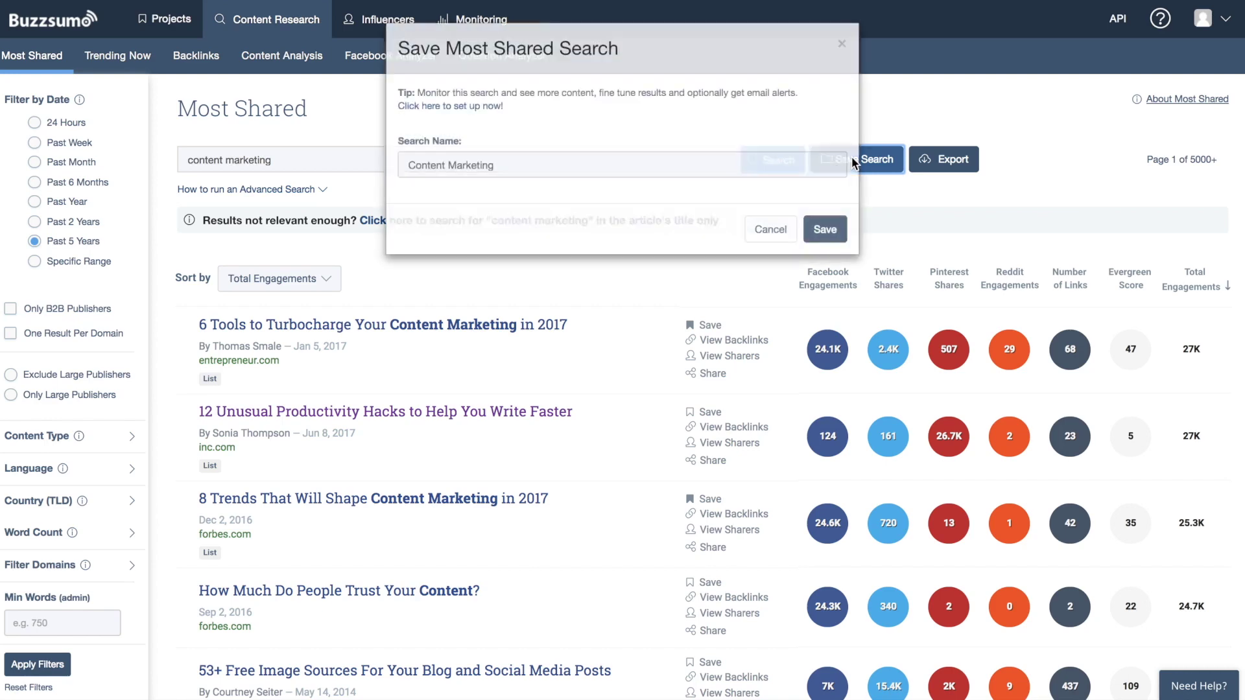
click(514, 167)
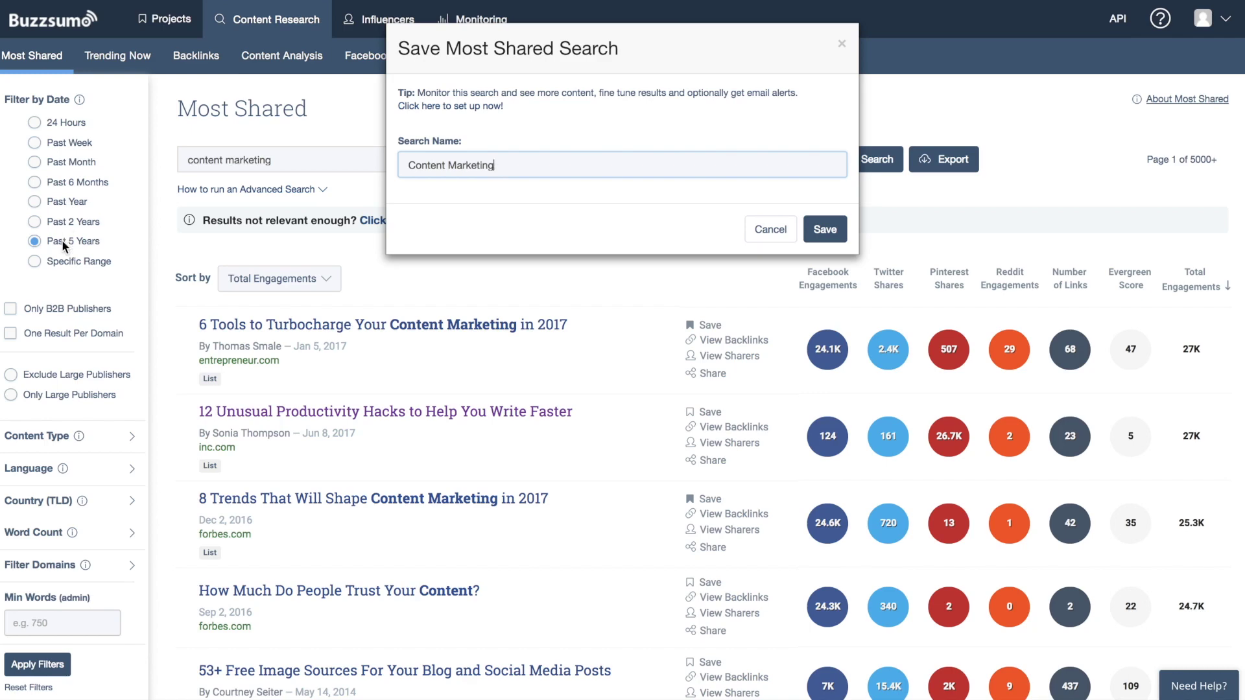
text(- past 5 years)
click(844, 238)
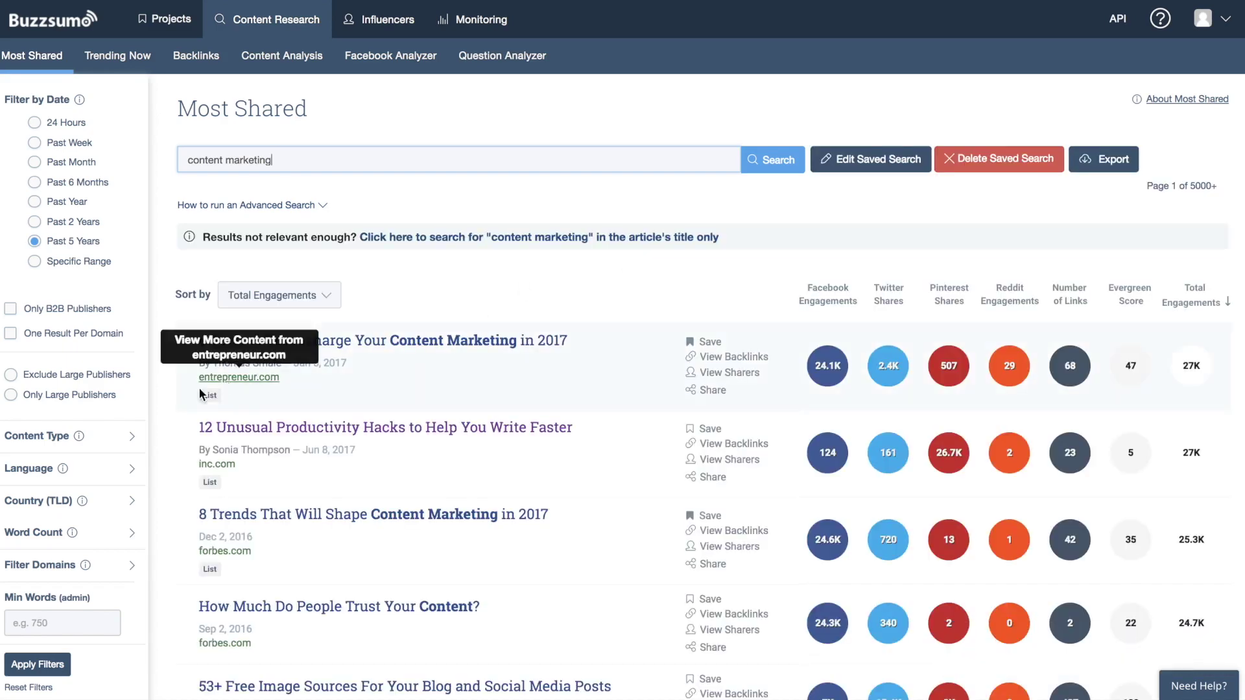
Step: Look through the list of saved searches and return to the start of the results
scroll(168, 402, down, 4)
scroll(169, 406, down, 7)
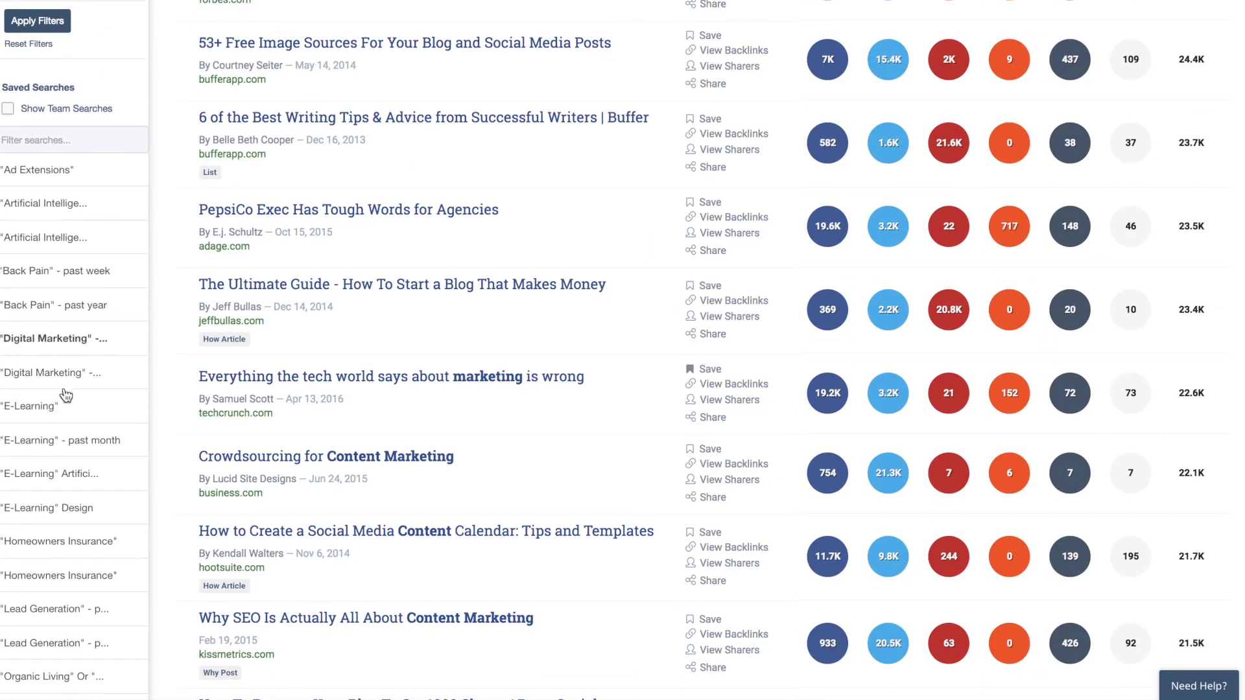
scroll(64, 474, down, 4)
scroll(65, 475, up, 4)
scroll(460, 138, up, 12)
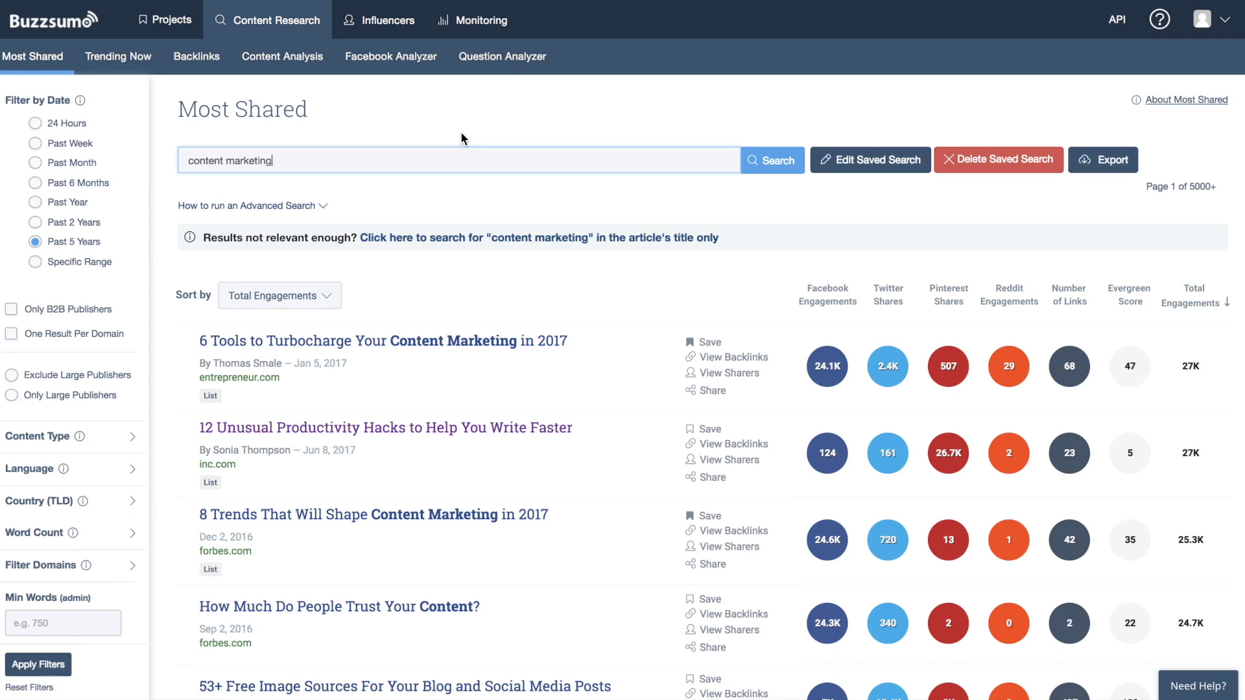
Step: Check which export formats are available for the search results without exporting
click(971, 214)
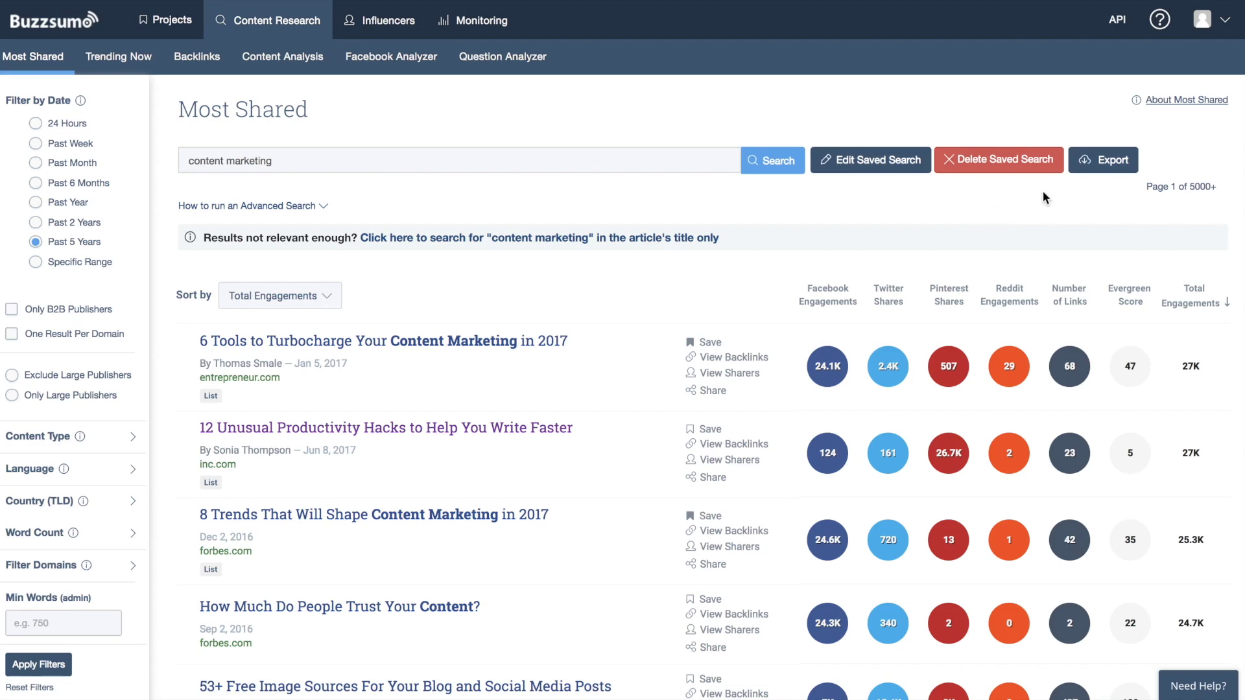
click(1127, 160)
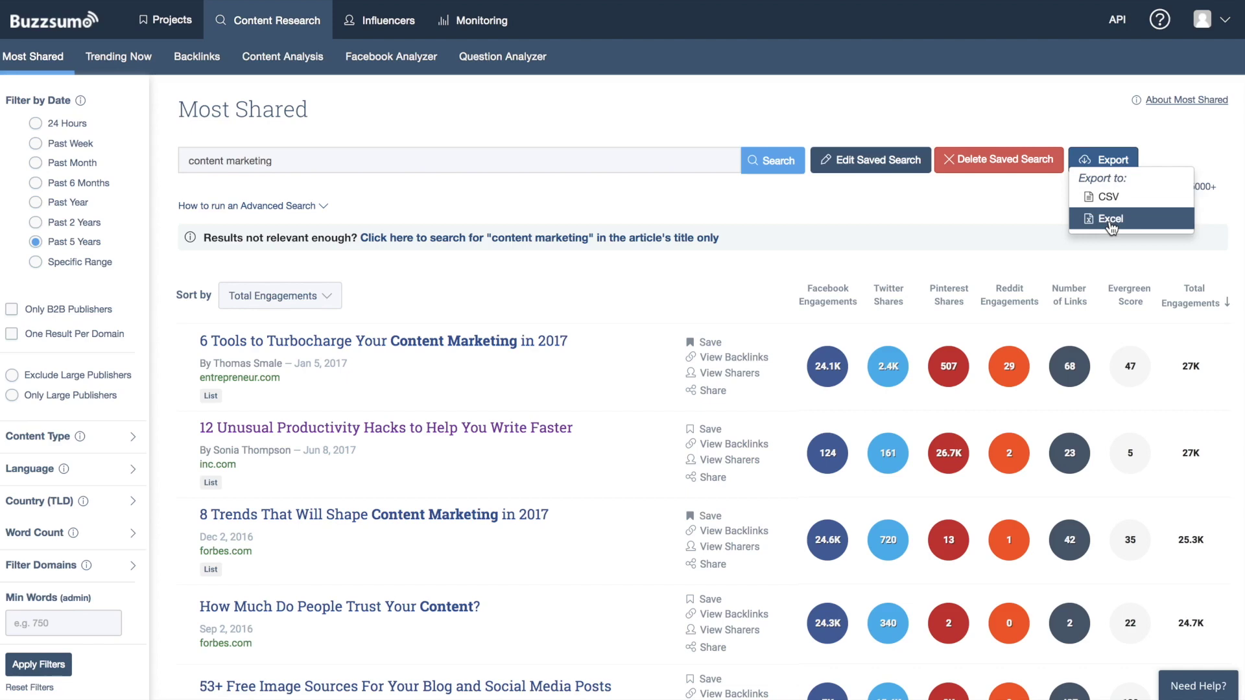
click(1002, 213)
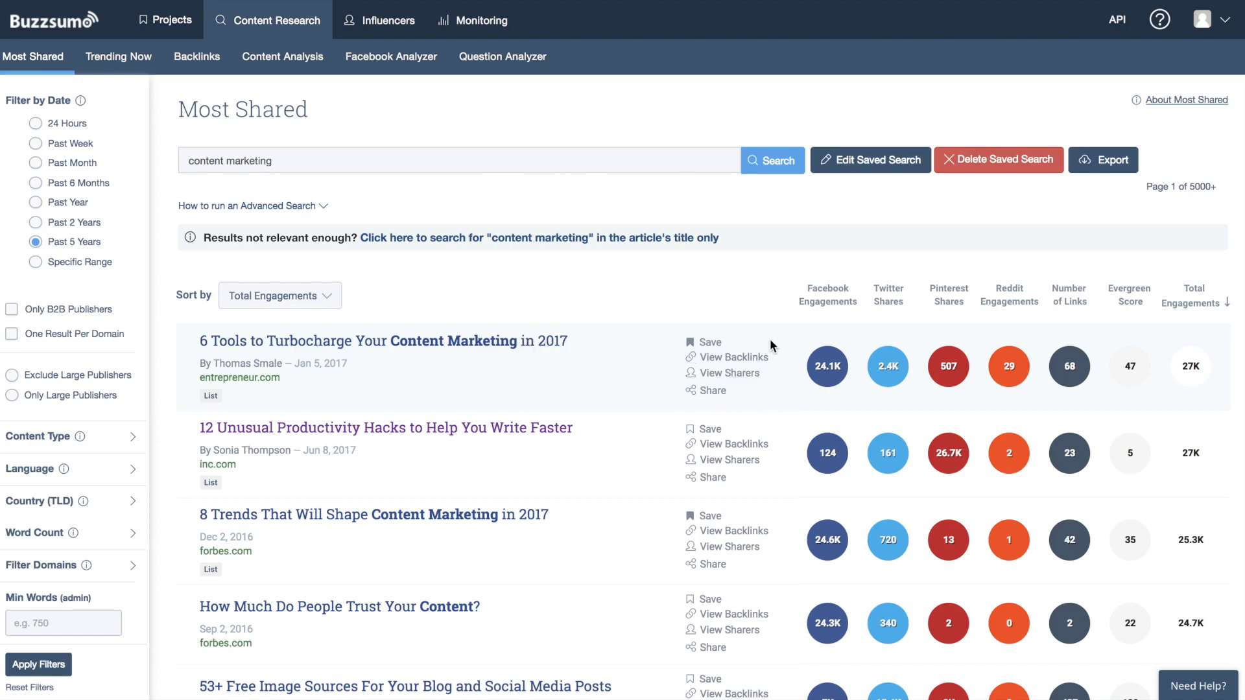
Step: Save the article "6 Tools to Turbocharge Your Content Marketing in 2017" to a new project named "Test"
click(718, 345)
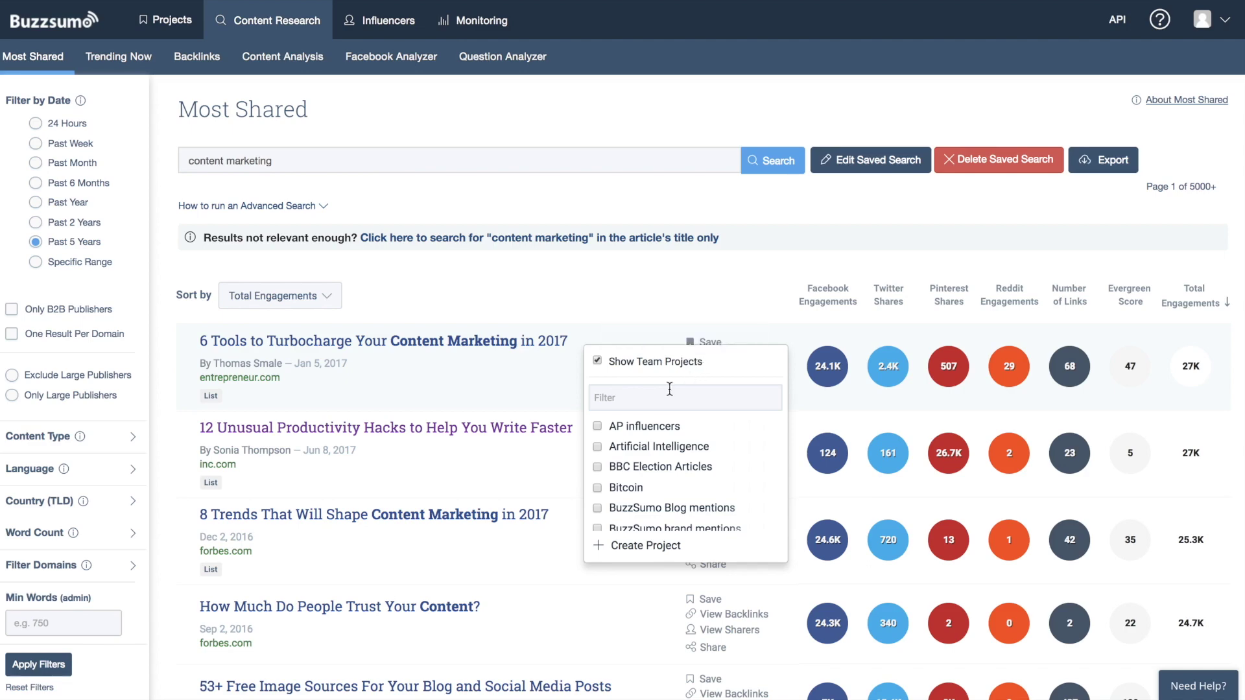
scroll(640, 480, down, 3)
scroll(640, 480, down, 4)
scroll(640, 480, down, 4)
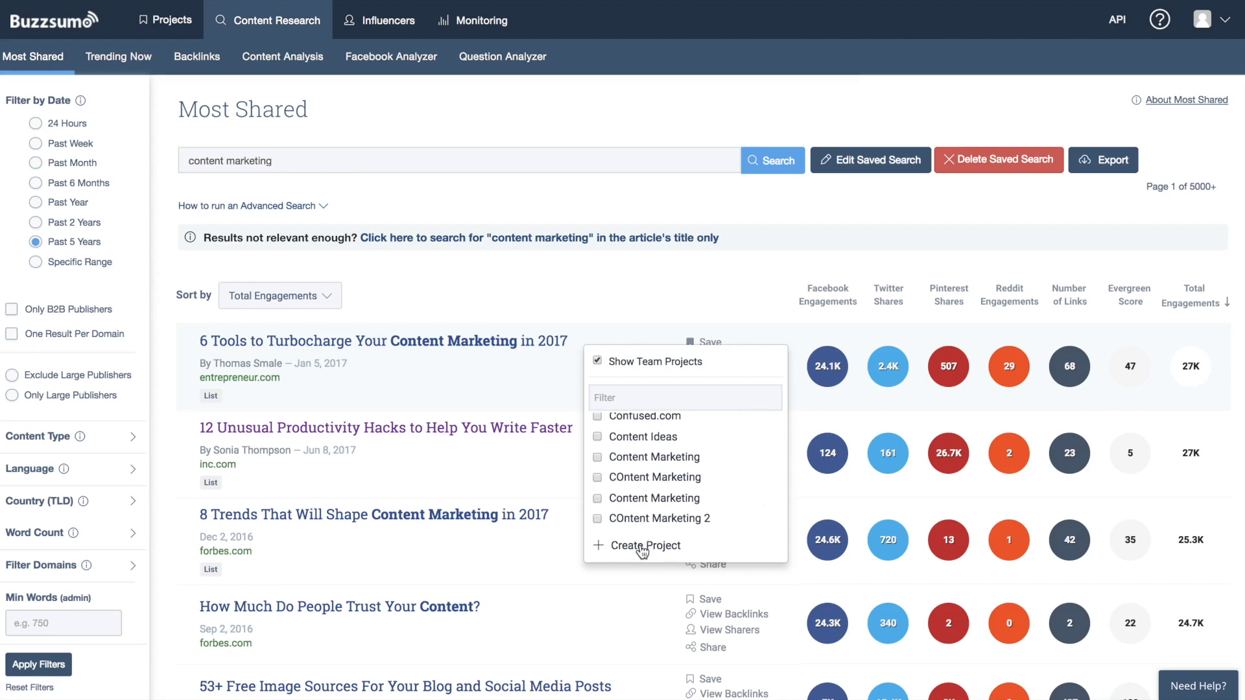
click(642, 546)
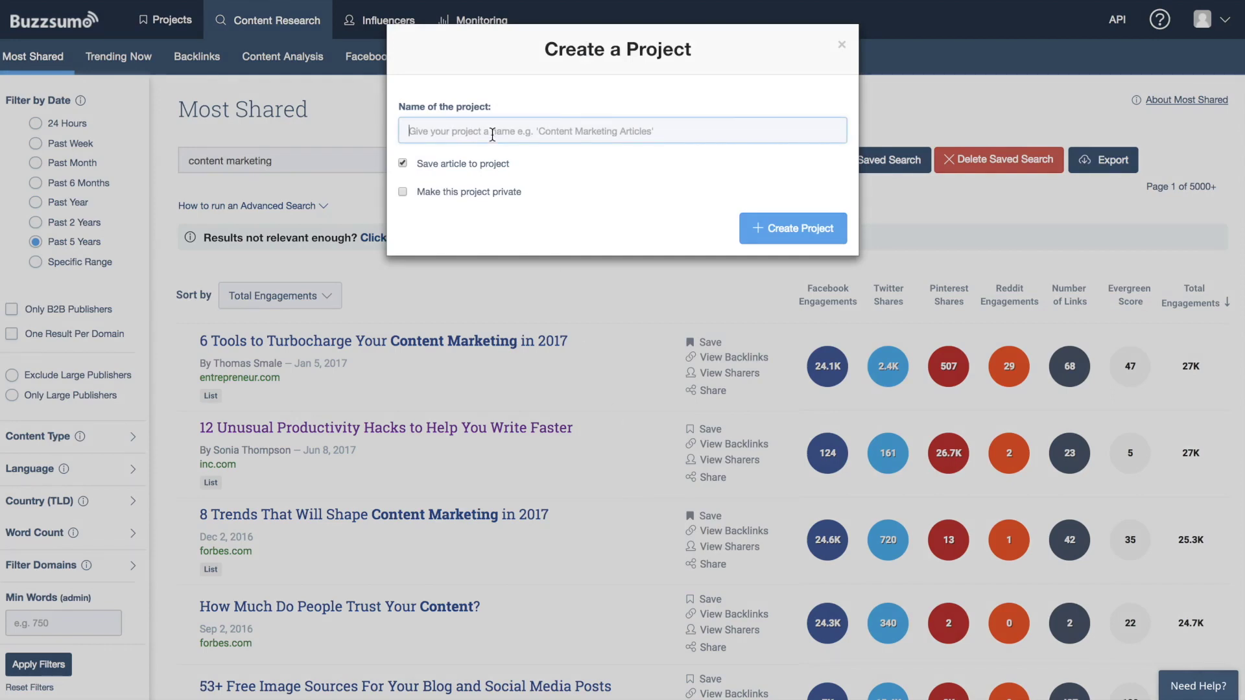
text(Test)
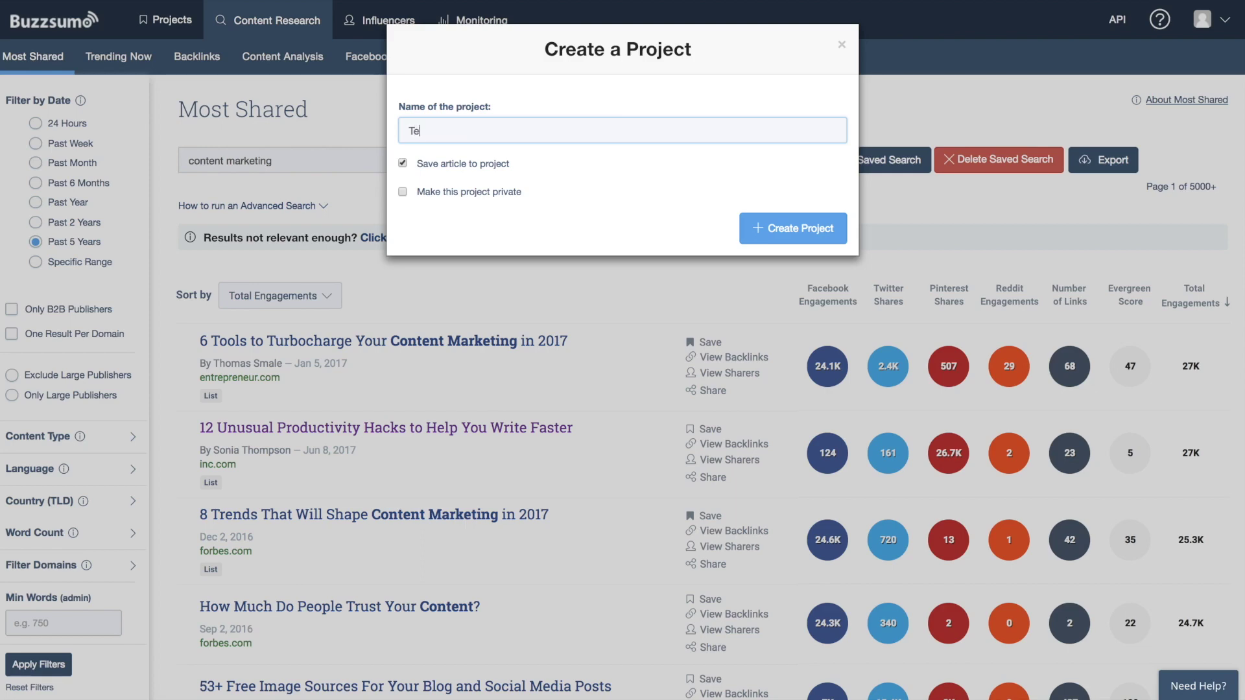
click(790, 228)
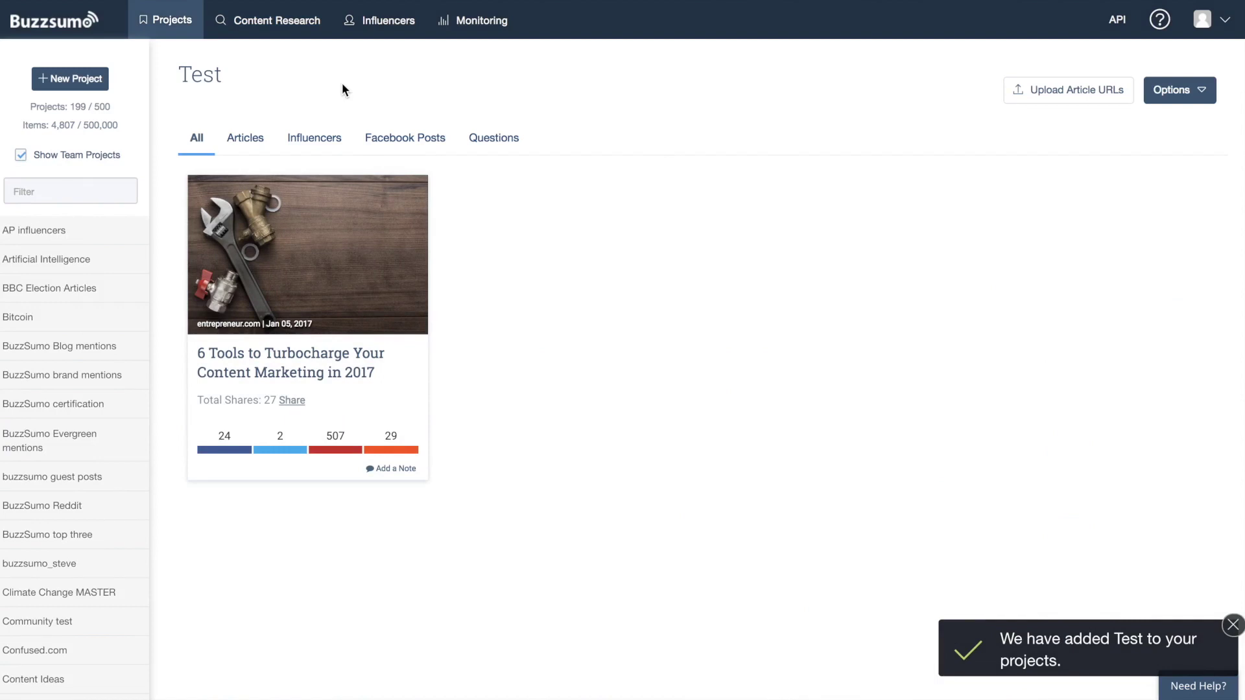
Step: Return to the content research results and examine the backlinks of "6 Tools to Turbocharge Your Content Marketing in 2017"
click(284, 27)
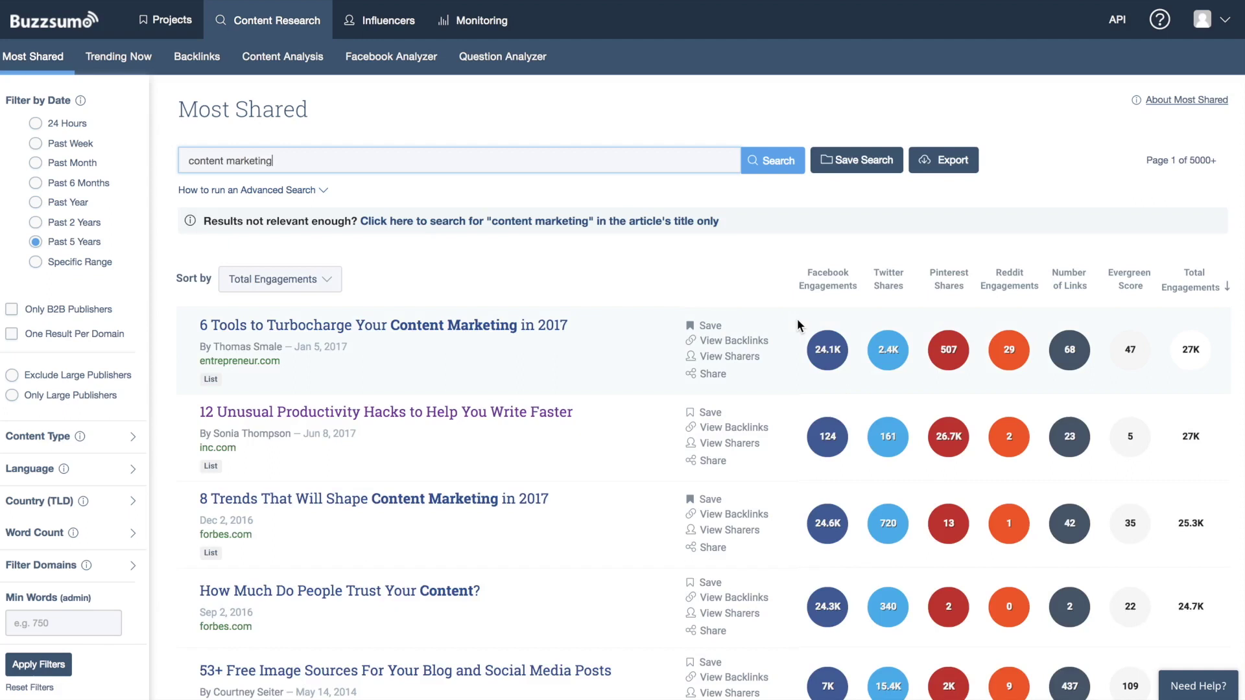
click(760, 342)
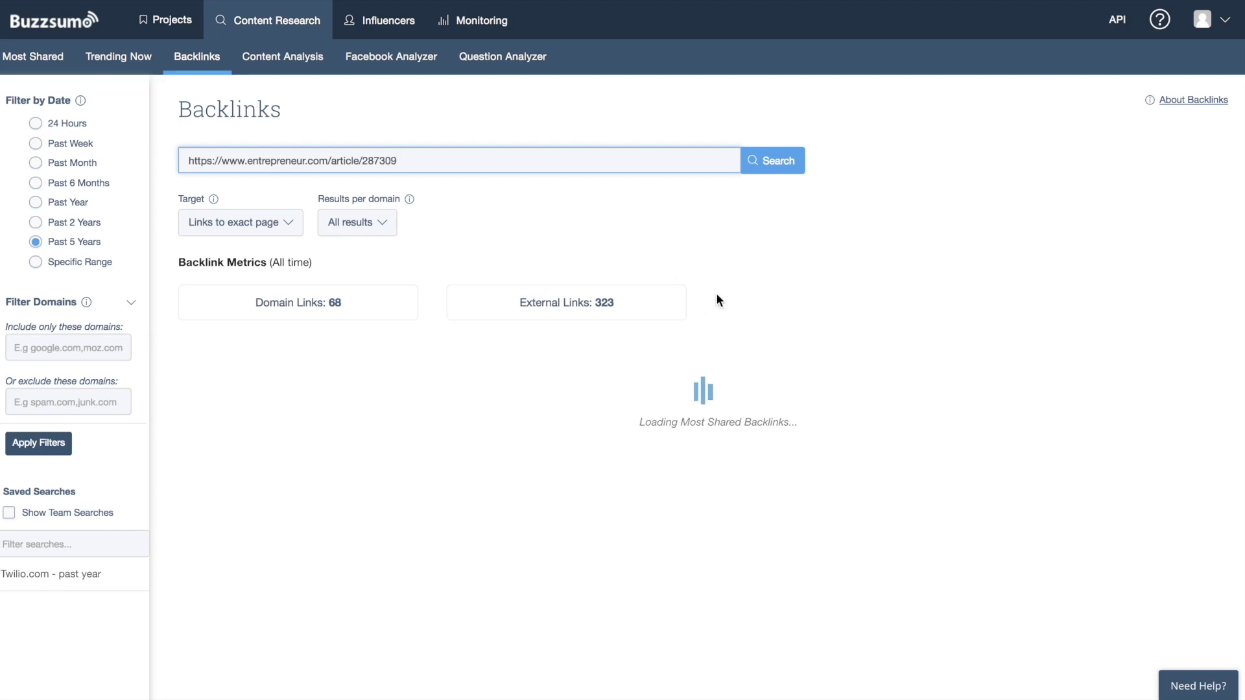
mouse_move(690, 296)
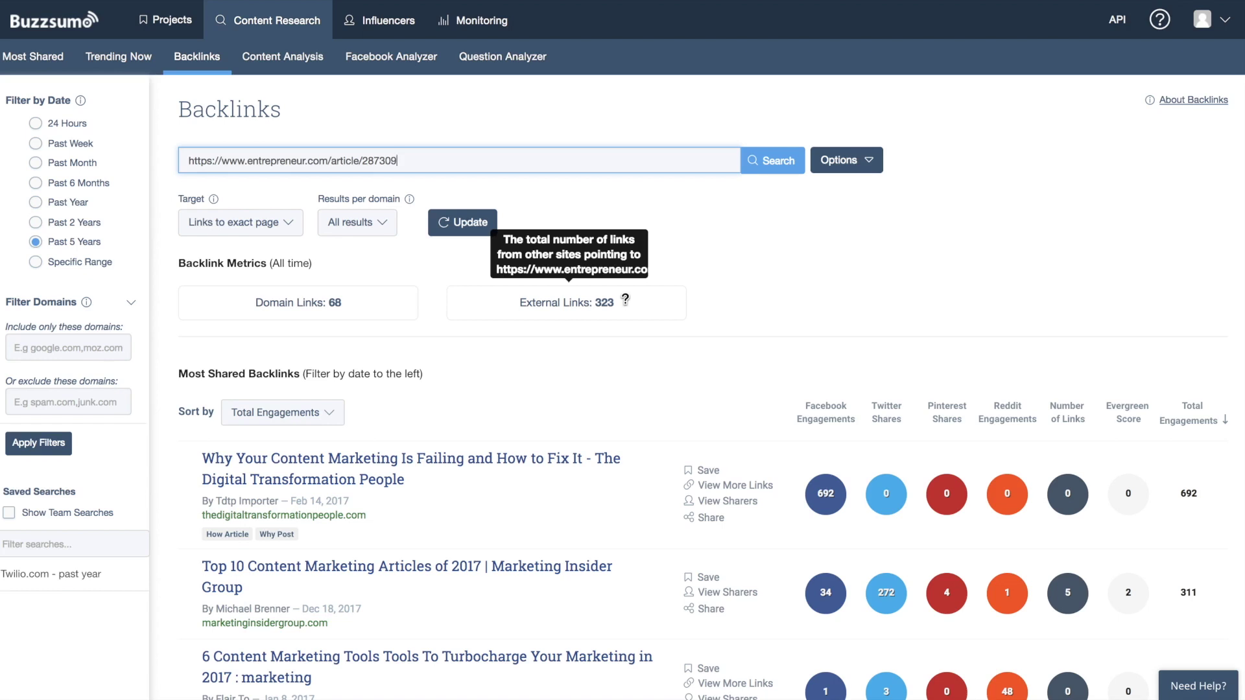
scroll(739, 384, down, 1)
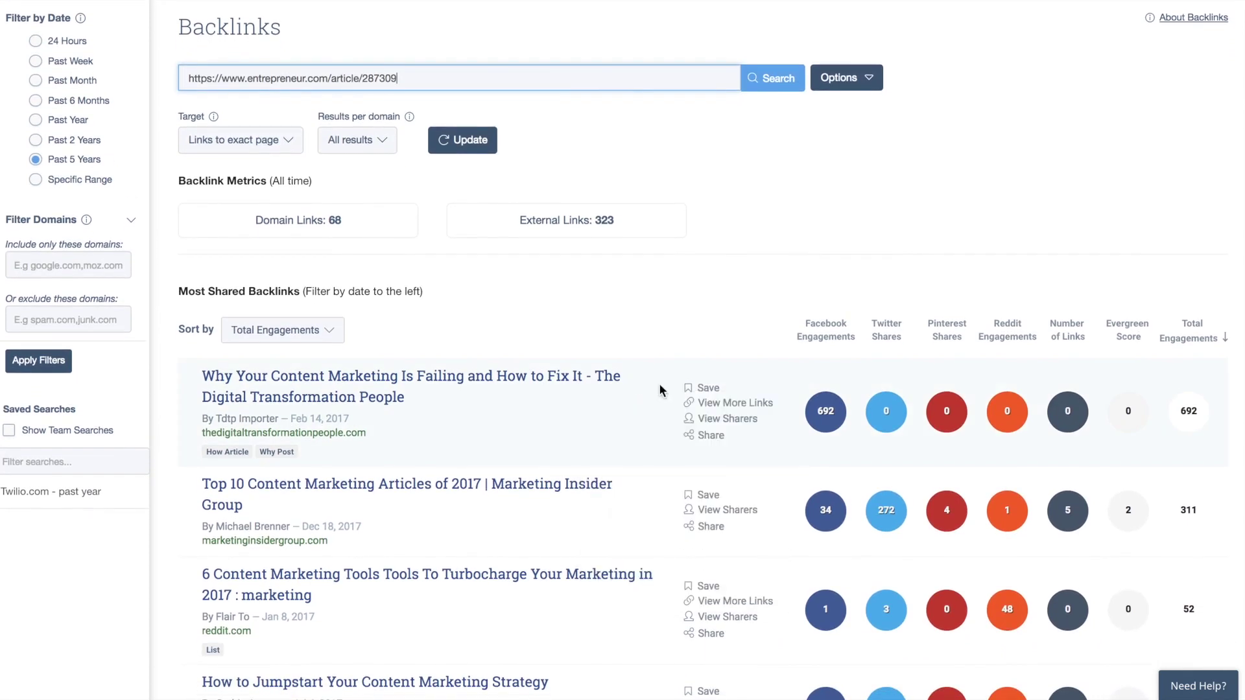
scroll(666, 387, down, 1)
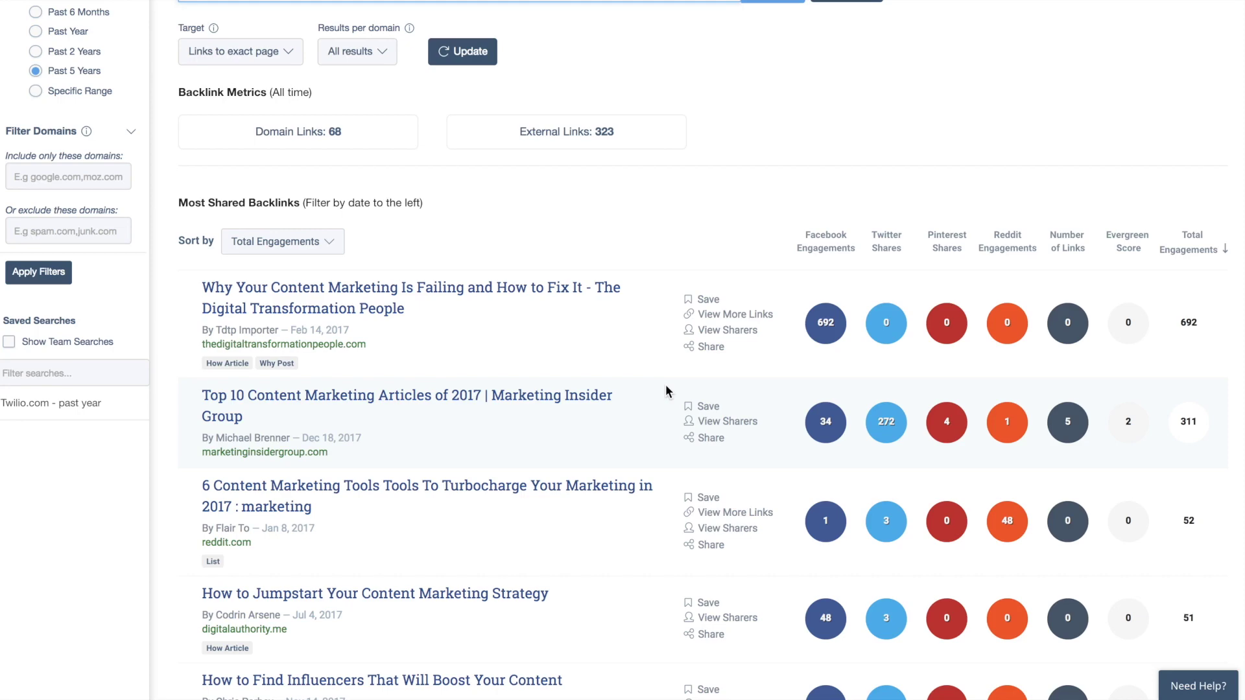
scroll(666, 391, down, 1)
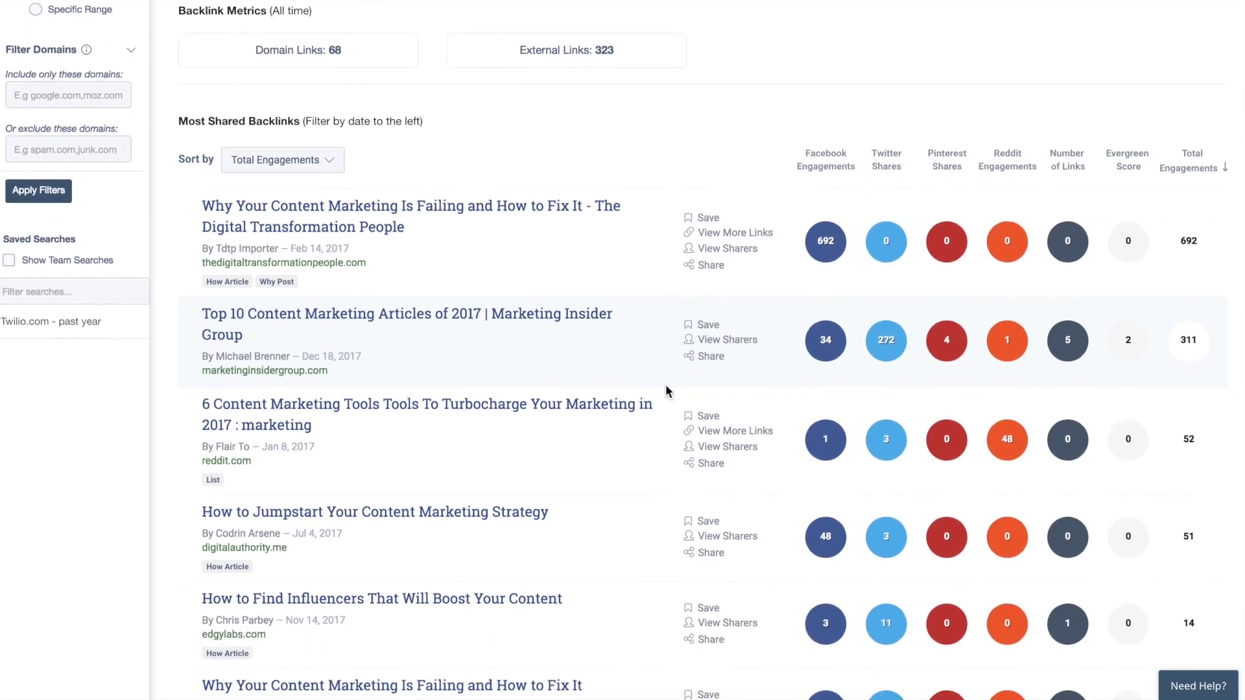
Step: Review the searched URL and the top backlink, "Why Your Content Marketing Is Failing and How to Fix It", on the Backlinks page
scroll(667, 391, up, 3)
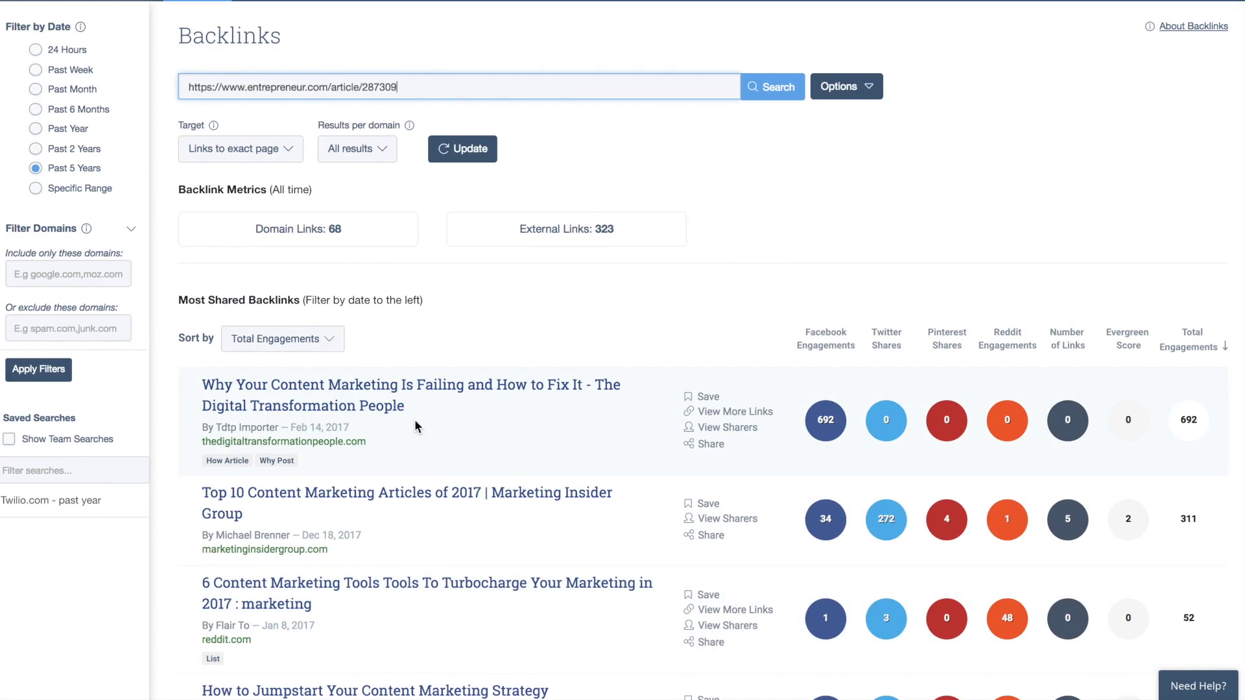
scroll(416, 427, up, 1)
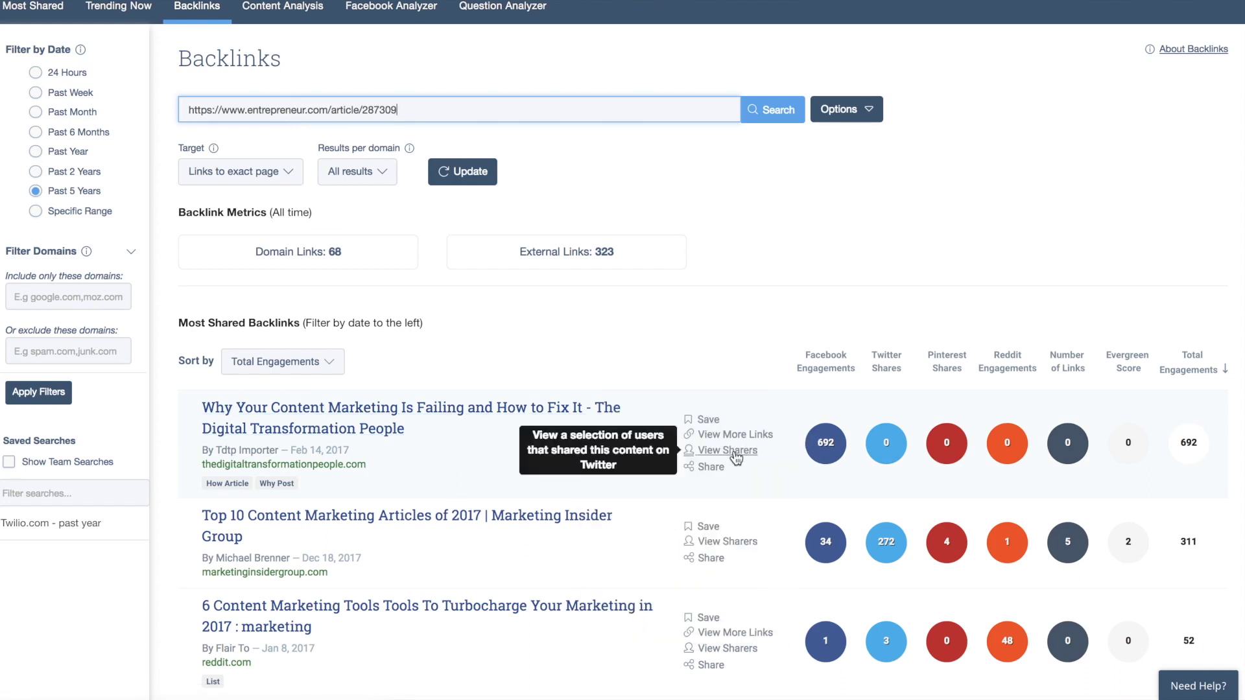
triple_click(429, 105)
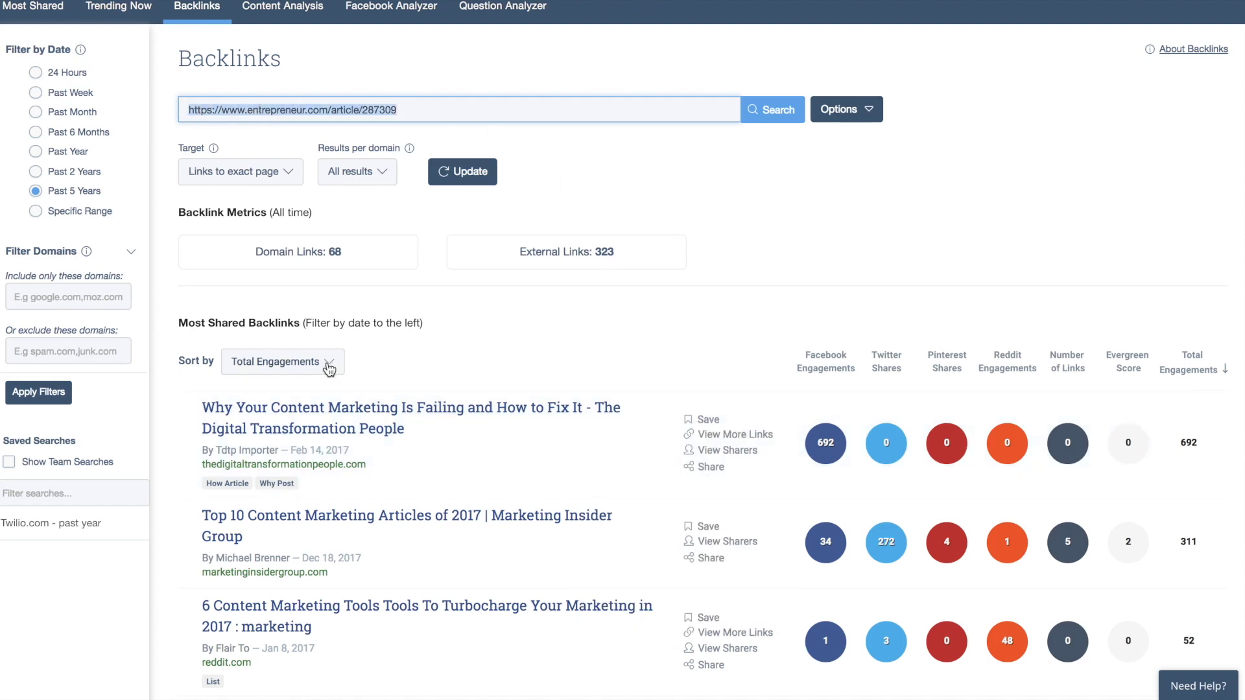
drag(458, 435, 198, 407)
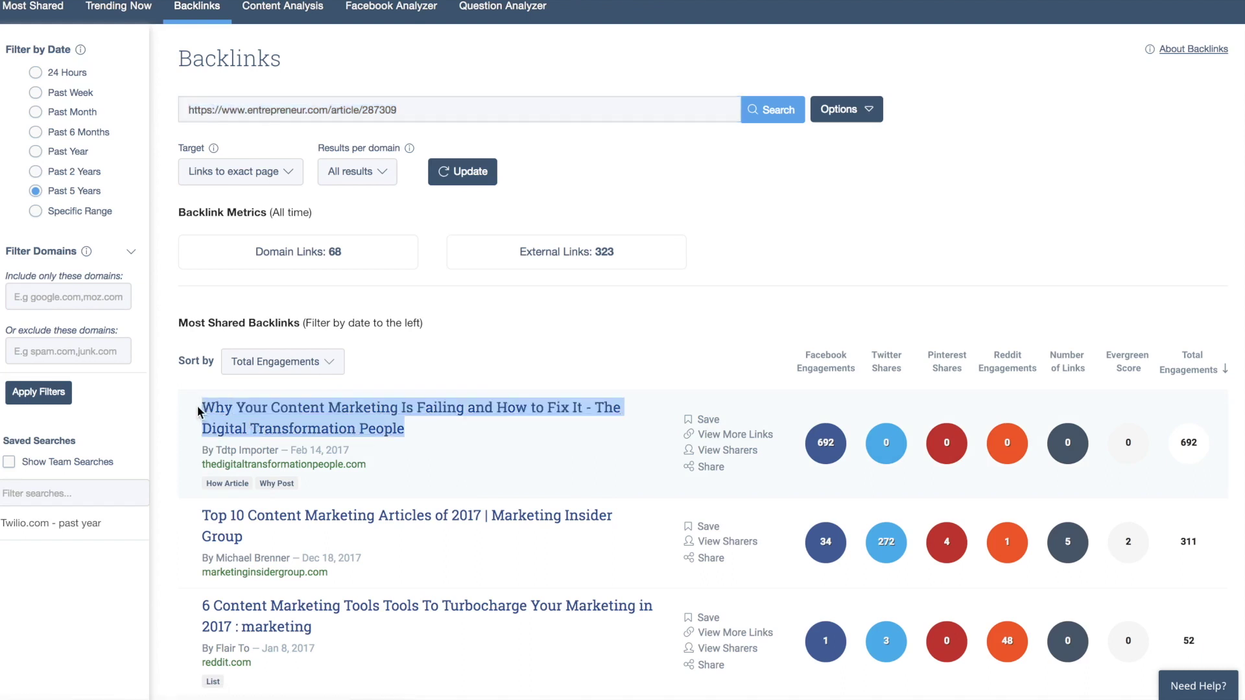
scroll(310, 346, up, 2)
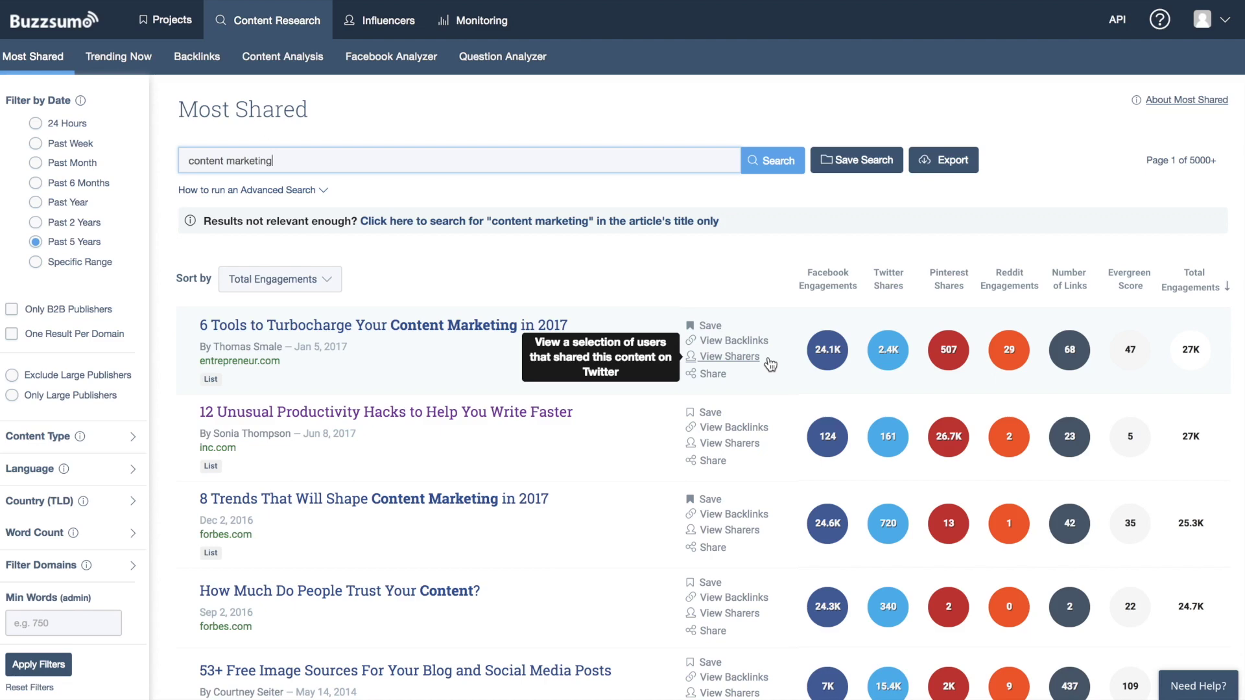
Step: View the users who shared "6 Tools to Turbocharge Your Content Marketing in 2017" and return to the Most Shared results
click(743, 356)
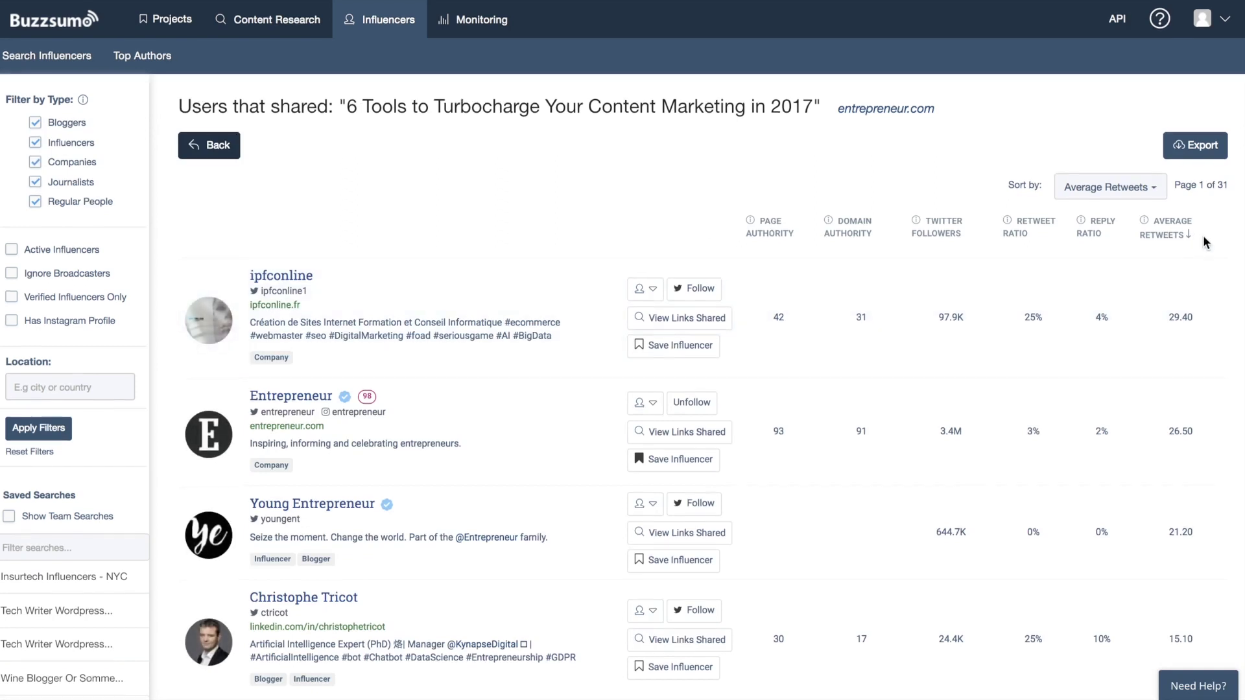
scroll(1204, 237, down, 2)
scroll(1204, 242, down, 1)
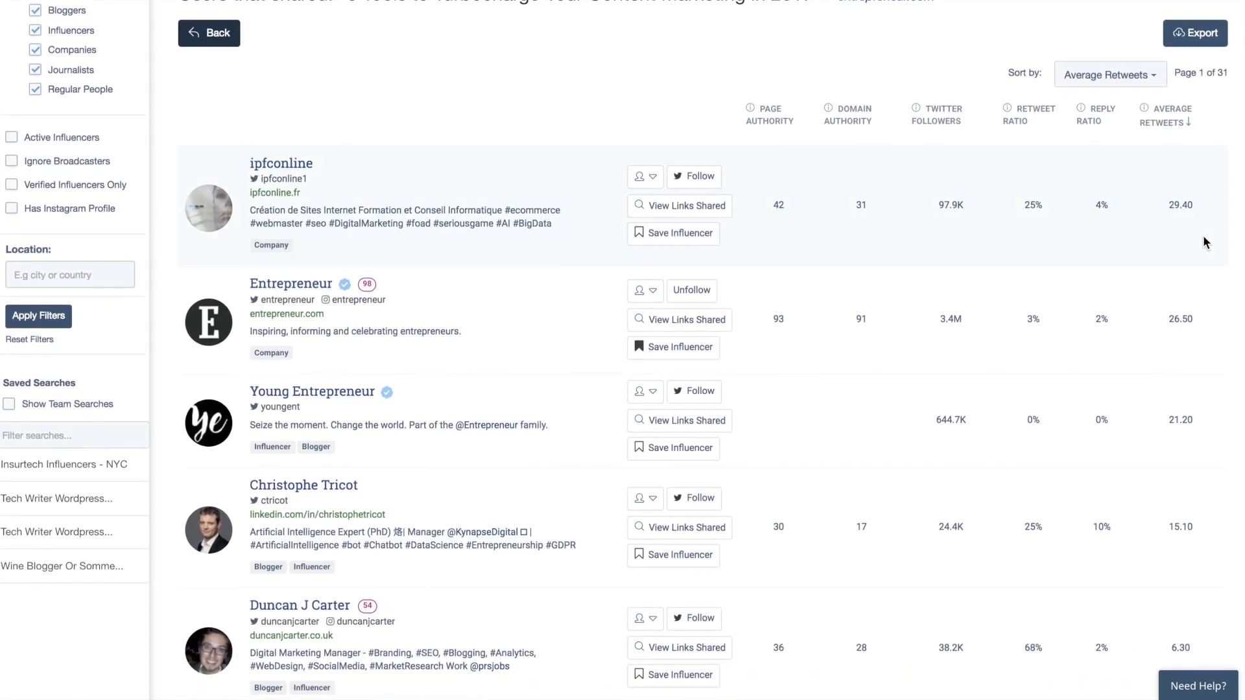
scroll(1204, 237, up, 1)
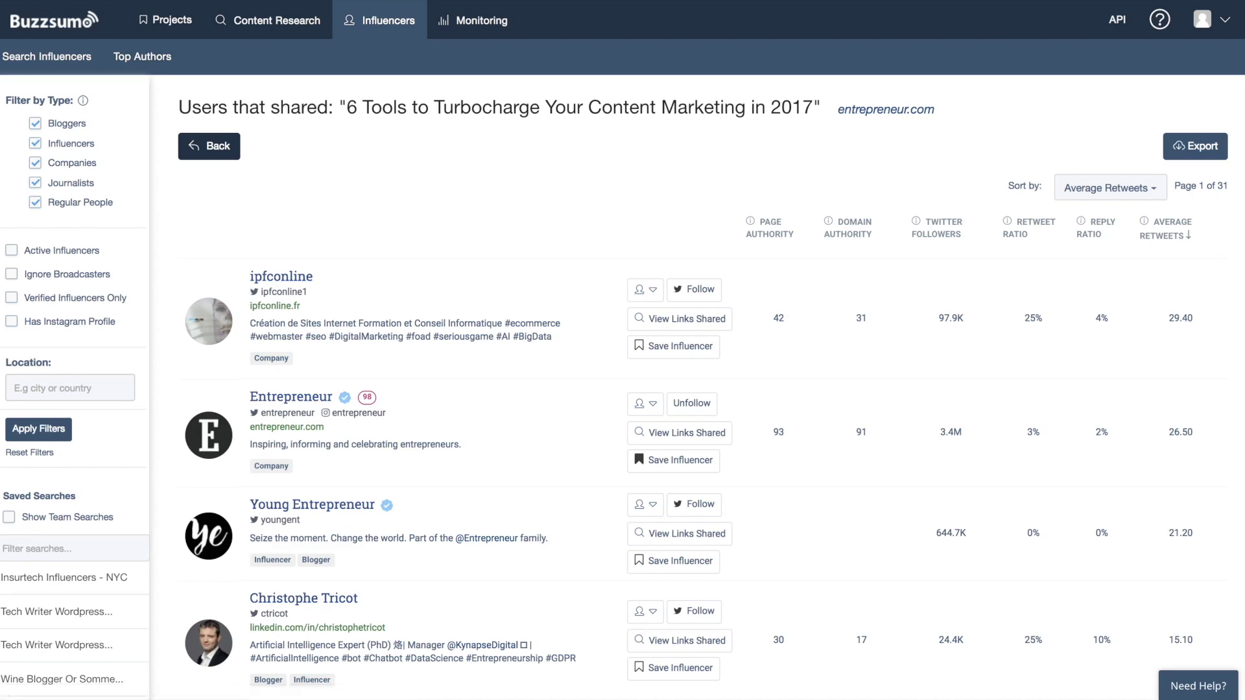
key(alt+Left)
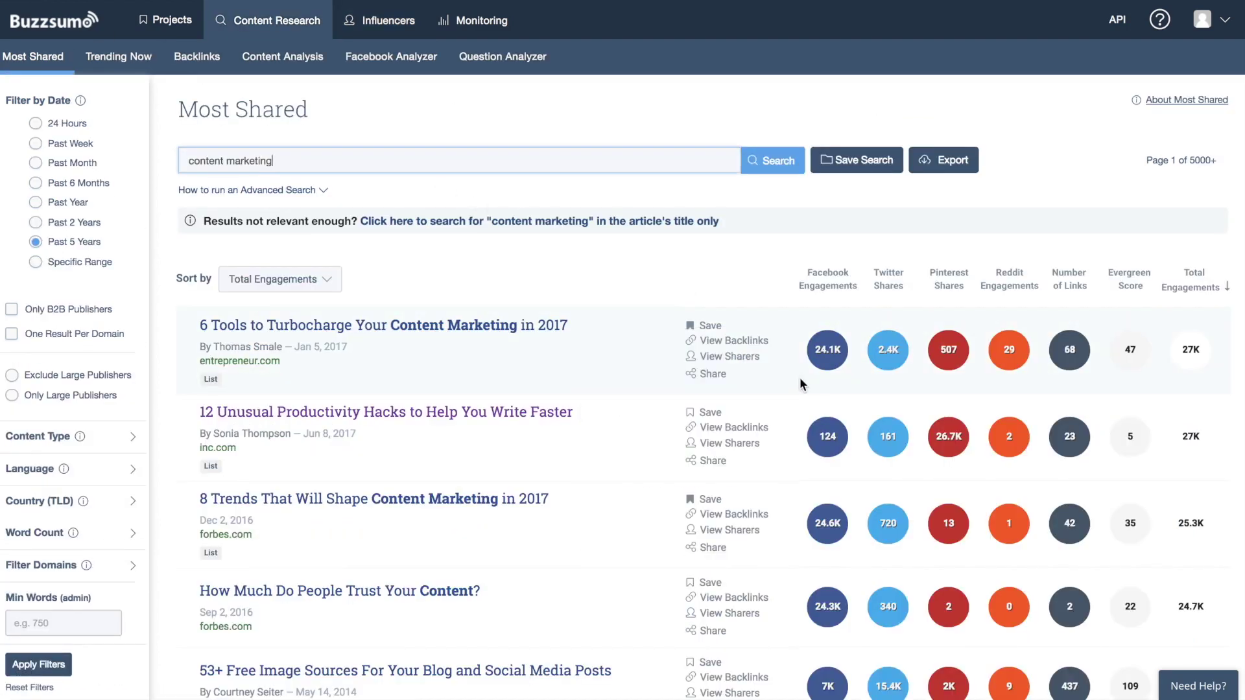
Step: Check the sharing options available for articles in the Most Shared results without sharing any
click(714, 376)
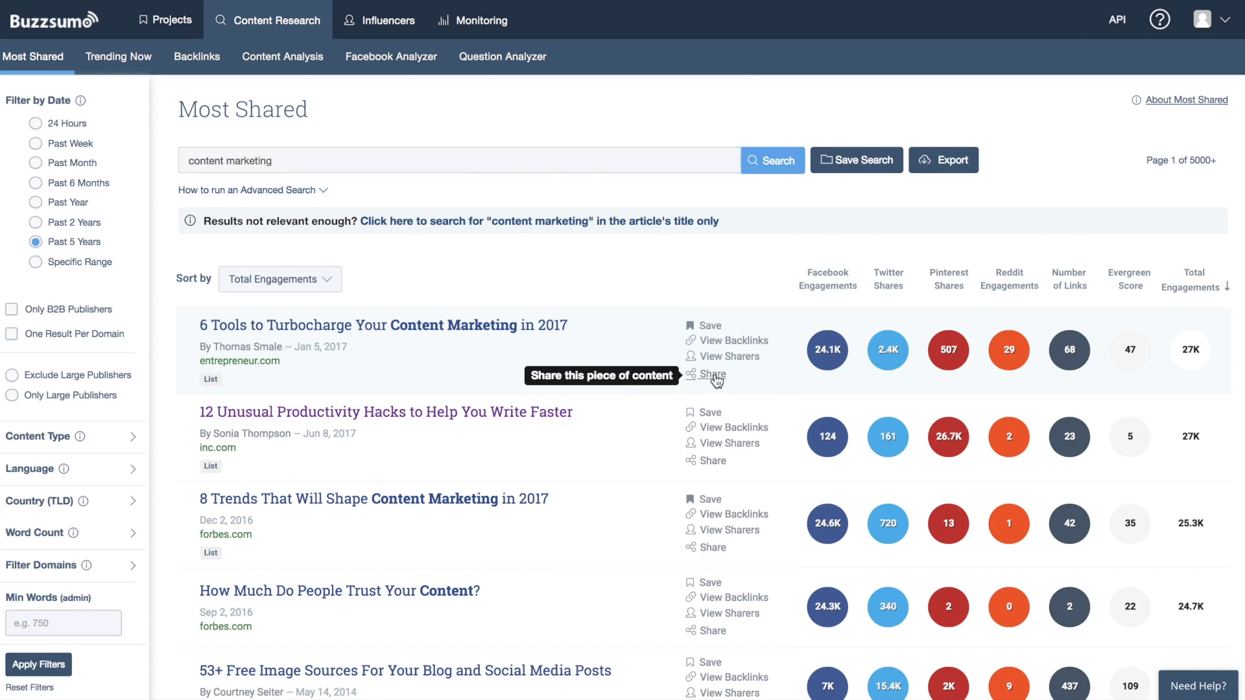
click(713, 549)
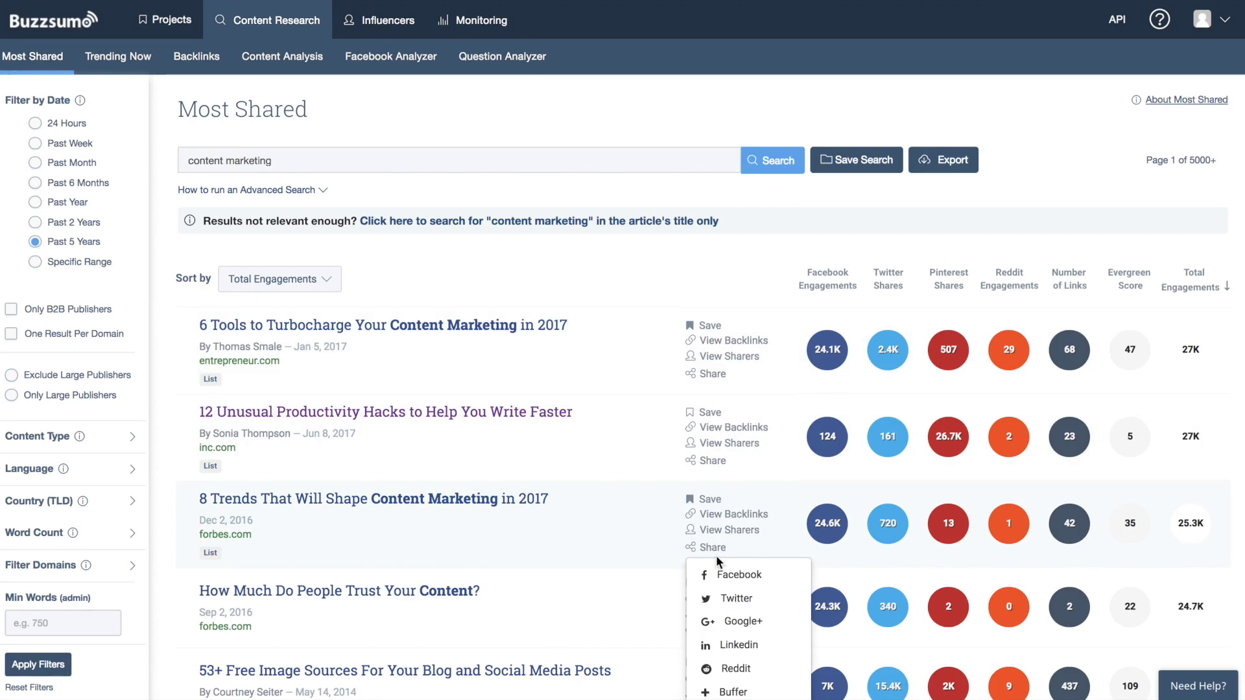
scroll(729, 600, down, 2)
scroll(729, 608, down, 3)
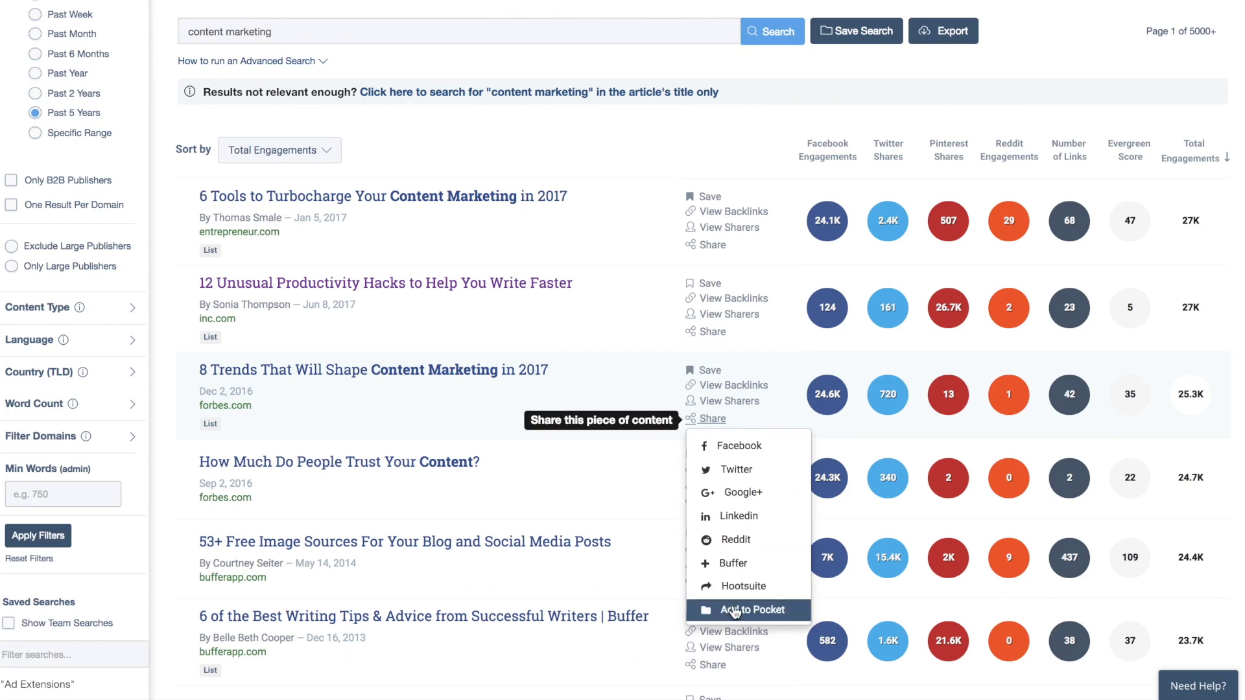
scroll(735, 613, up, 2)
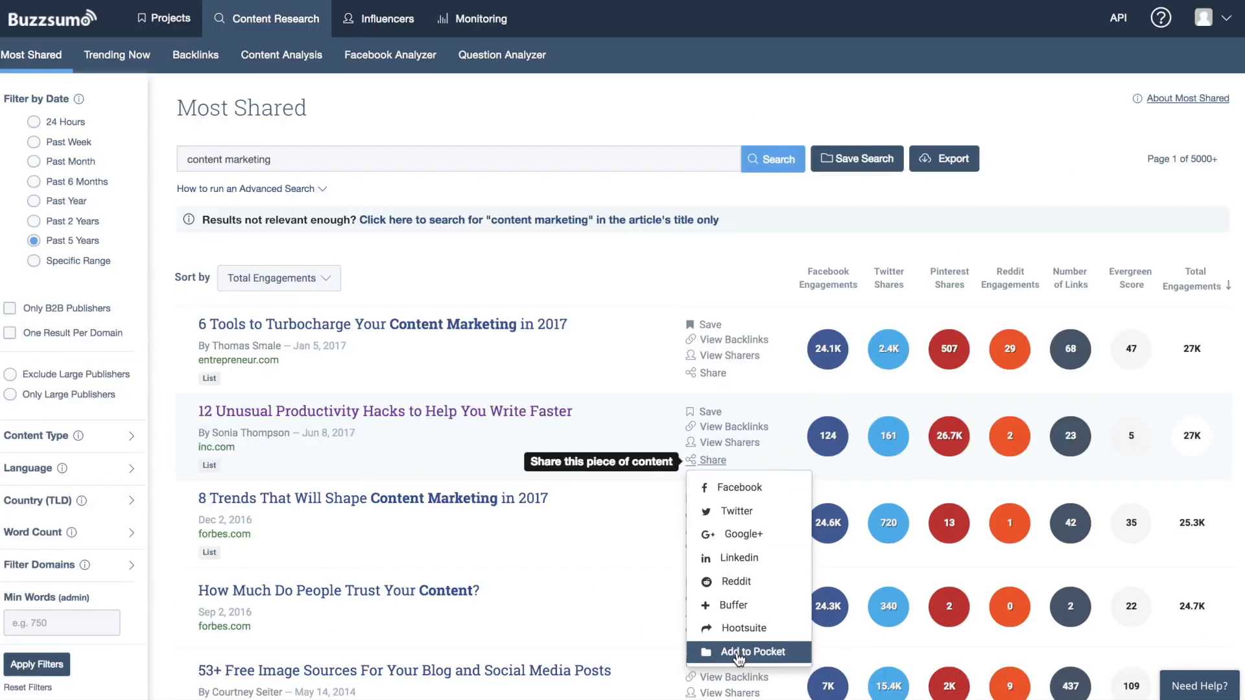
click(525, 269)
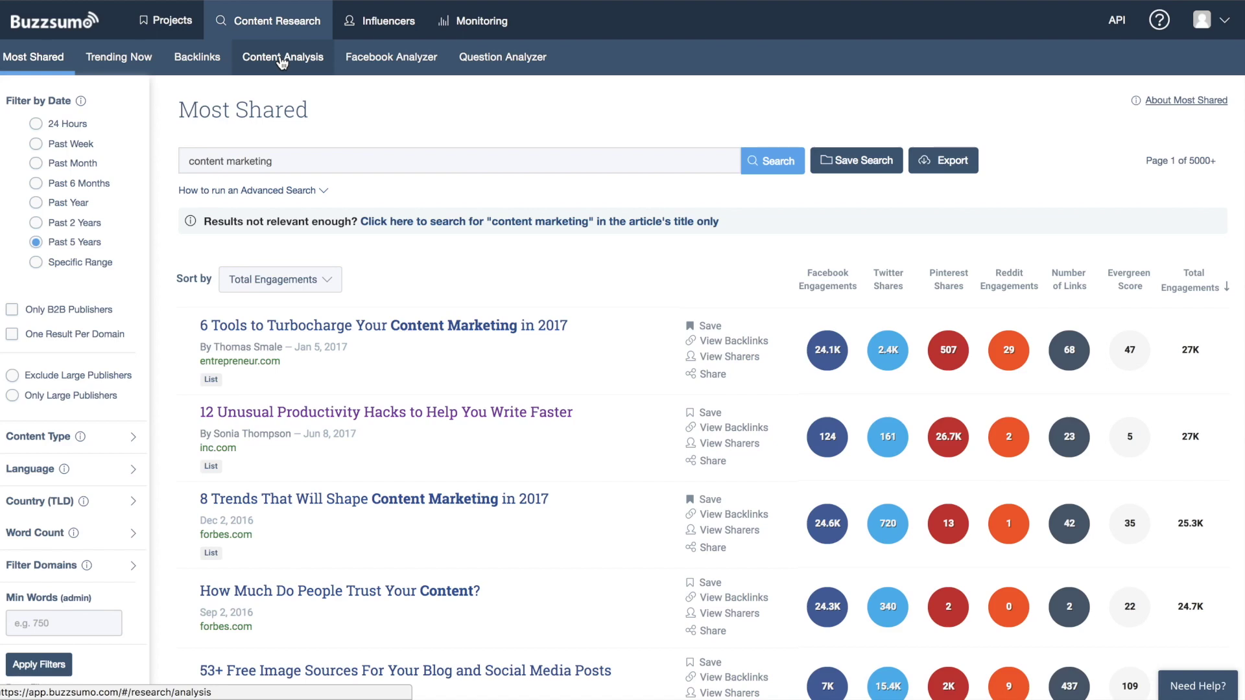
Step: Run a Content Analysis for "content marketing" and check the articles analyzed and average engagements figures
click(282, 63)
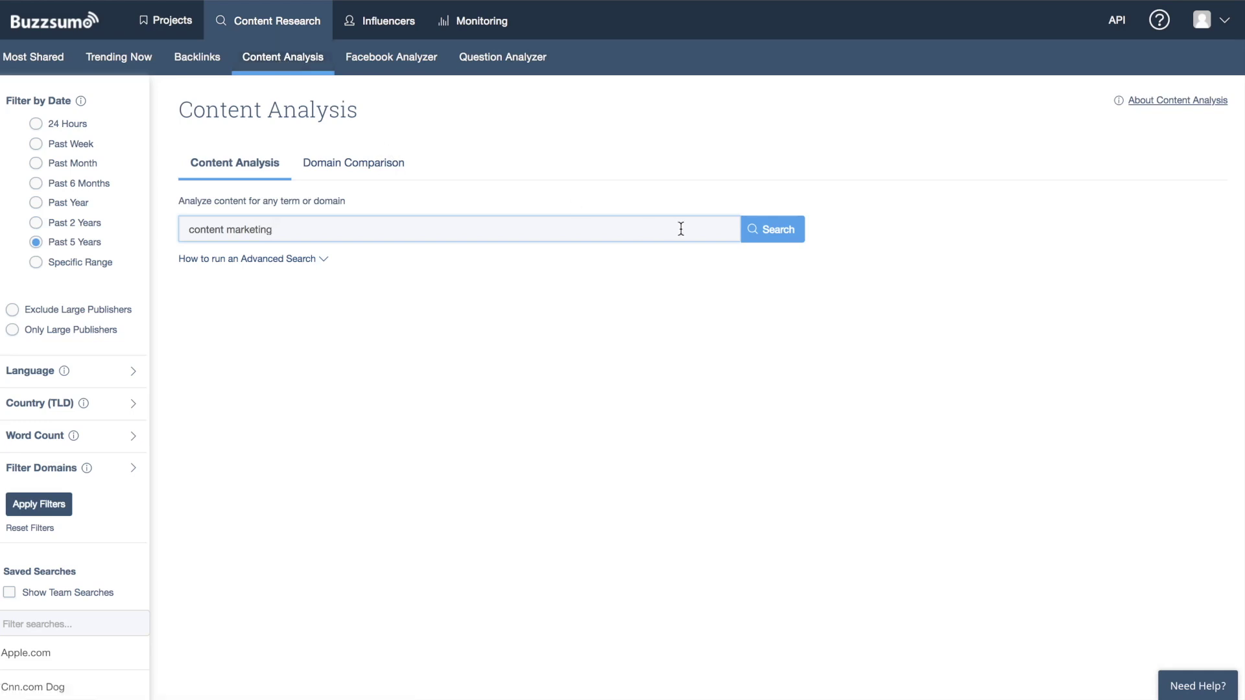
click(760, 237)
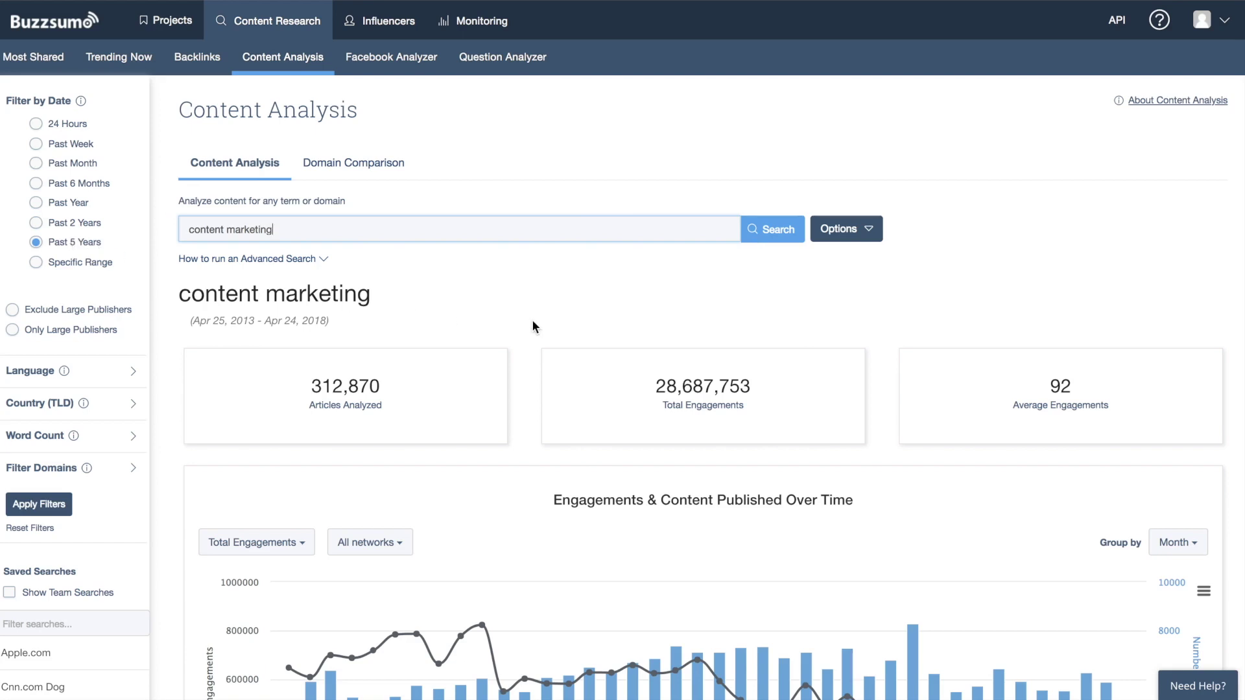
scroll(532, 319, down, 1)
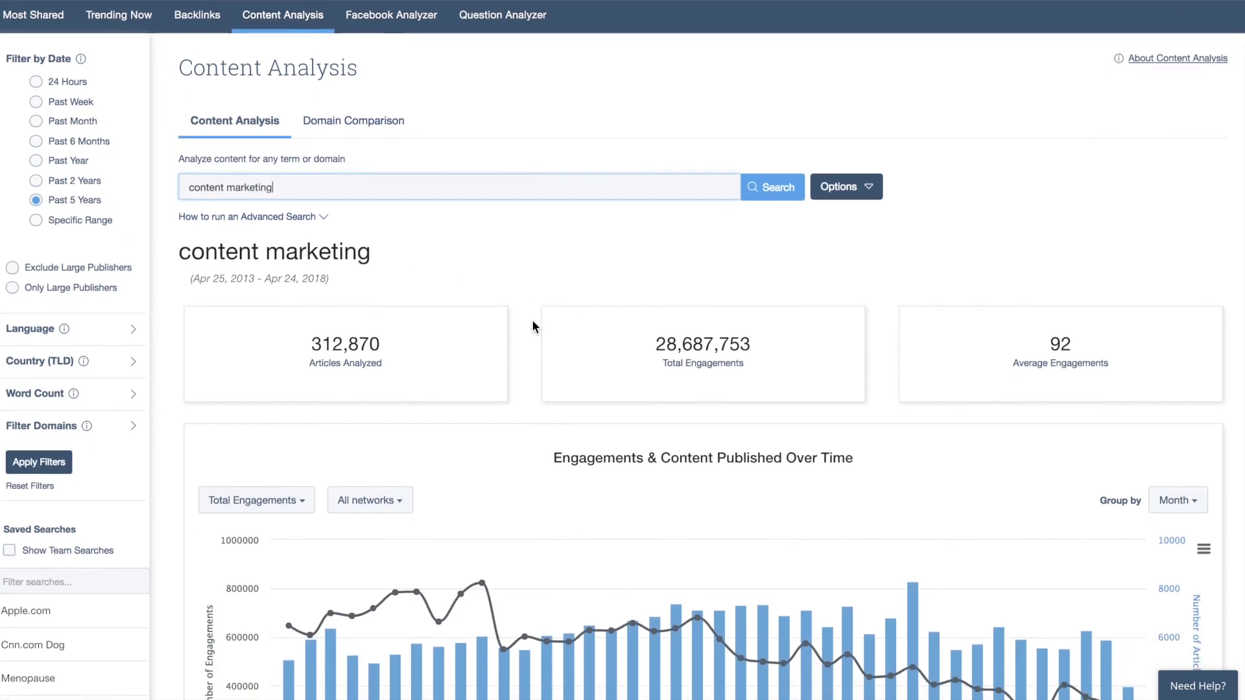
drag(381, 341, 308, 340)
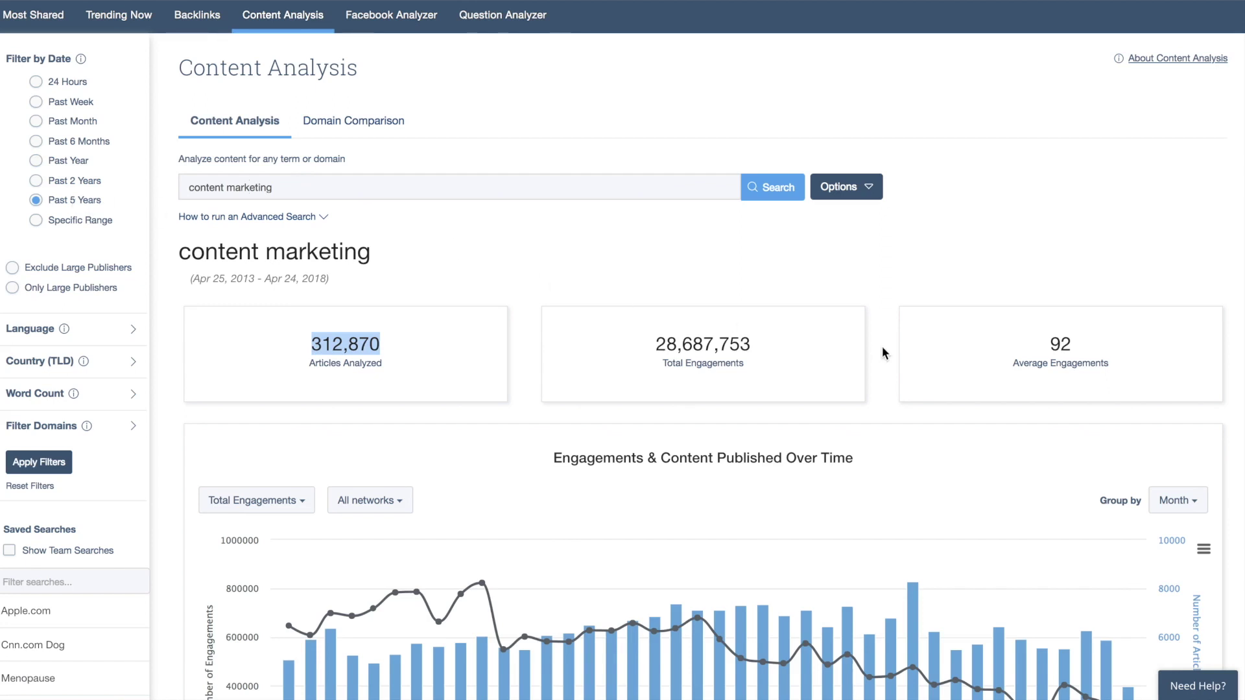
click(1077, 350)
drag(1075, 344, 1047, 345)
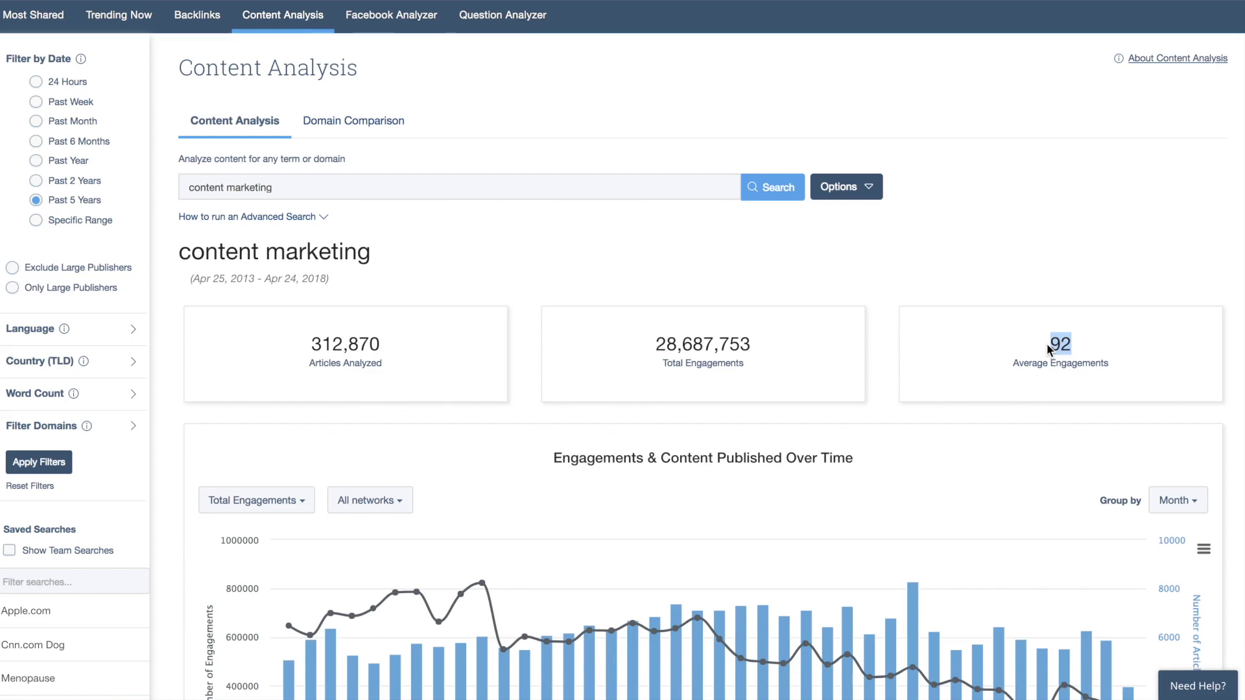
Step: View October 2015's most engaged articles from the Engagements & Content Published Over Time chart and check its network and metric options
scroll(1047, 344, down, 4)
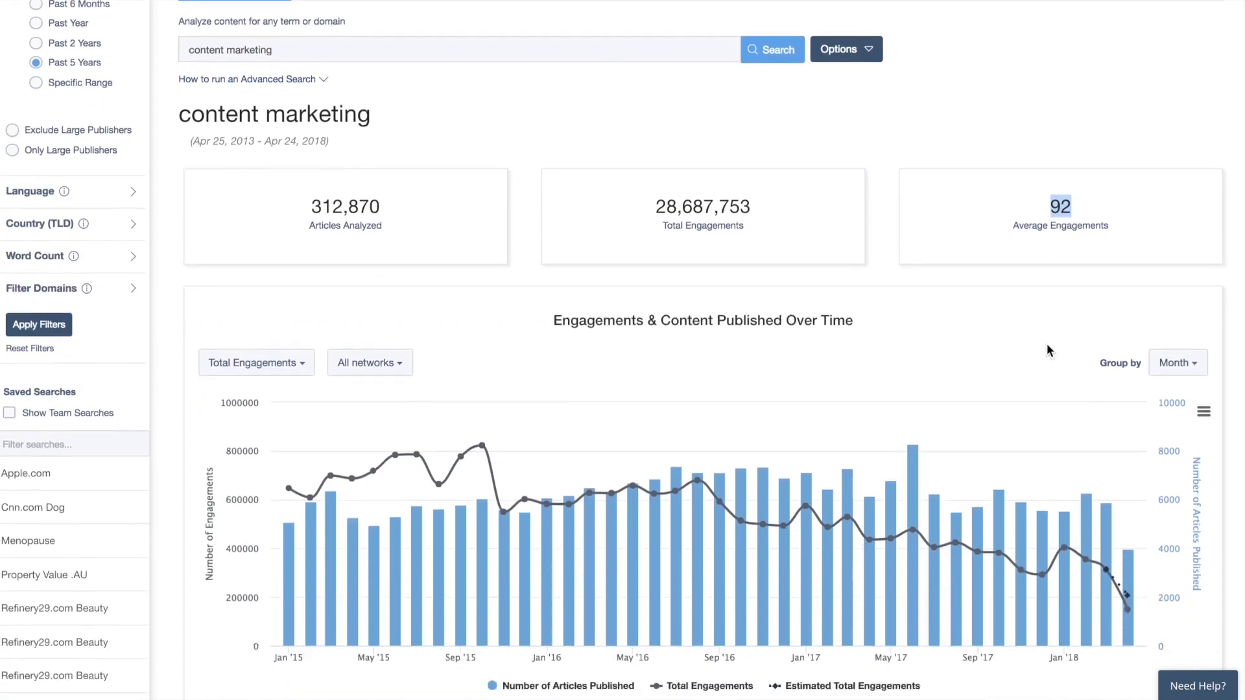
scroll(1047, 350, down, 2)
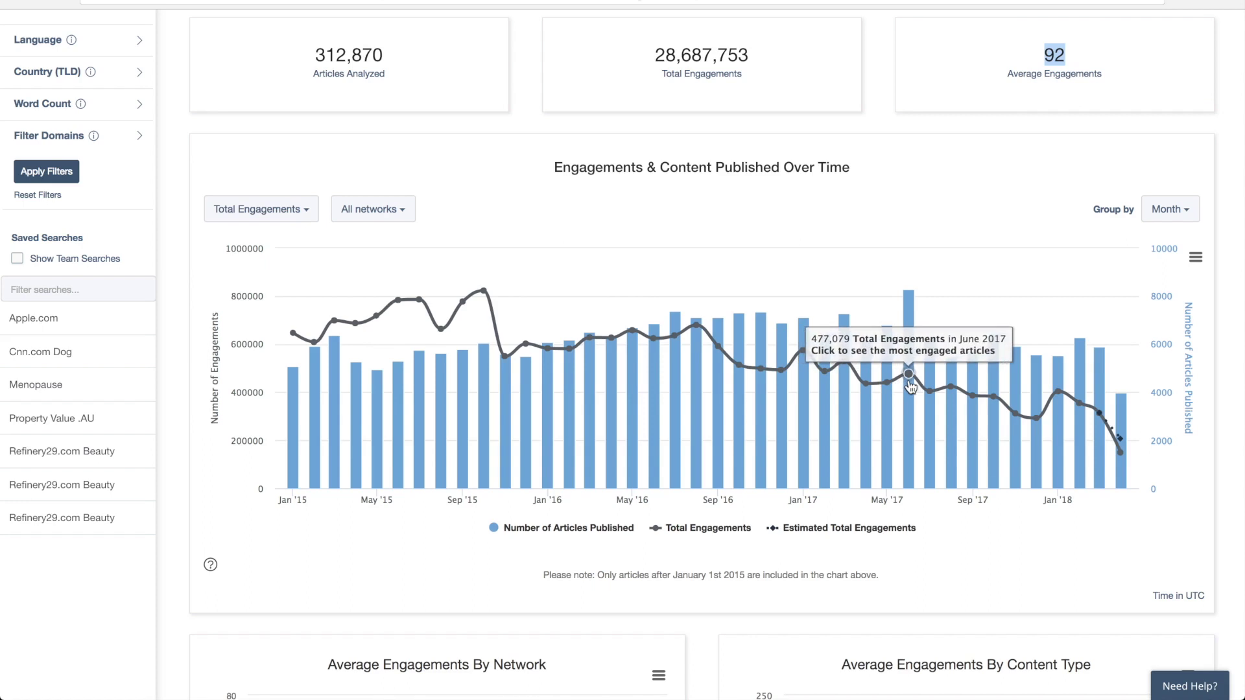
click(484, 386)
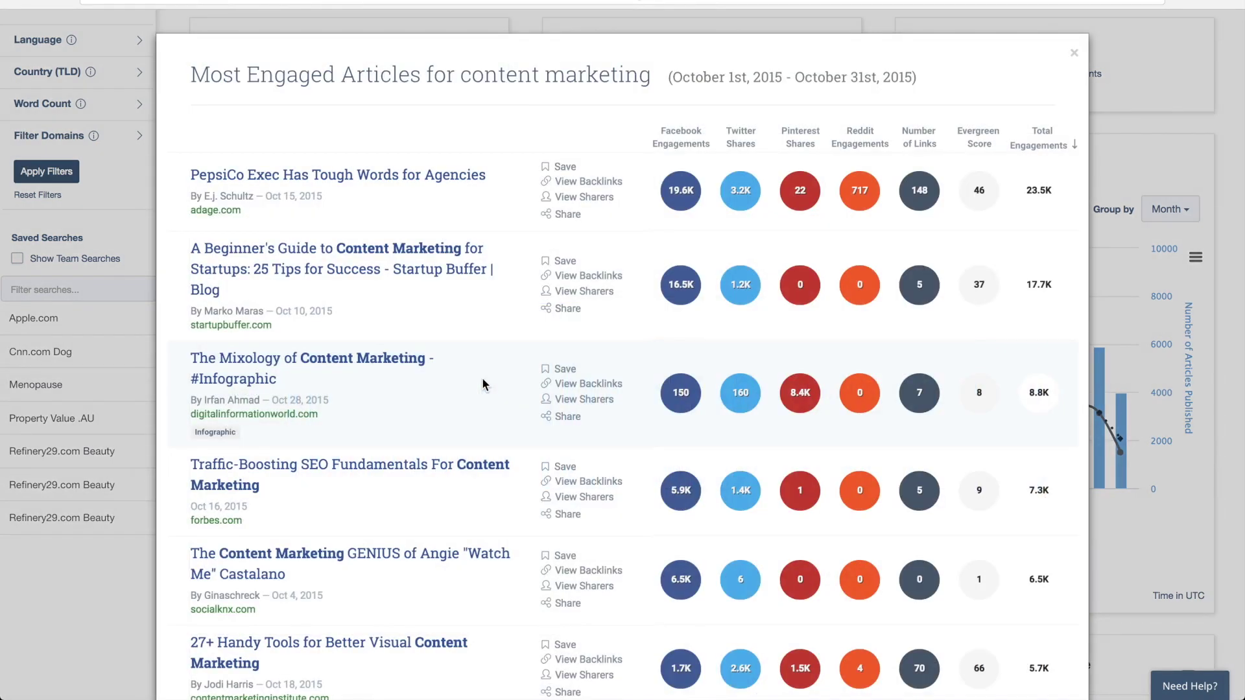
click(1074, 53)
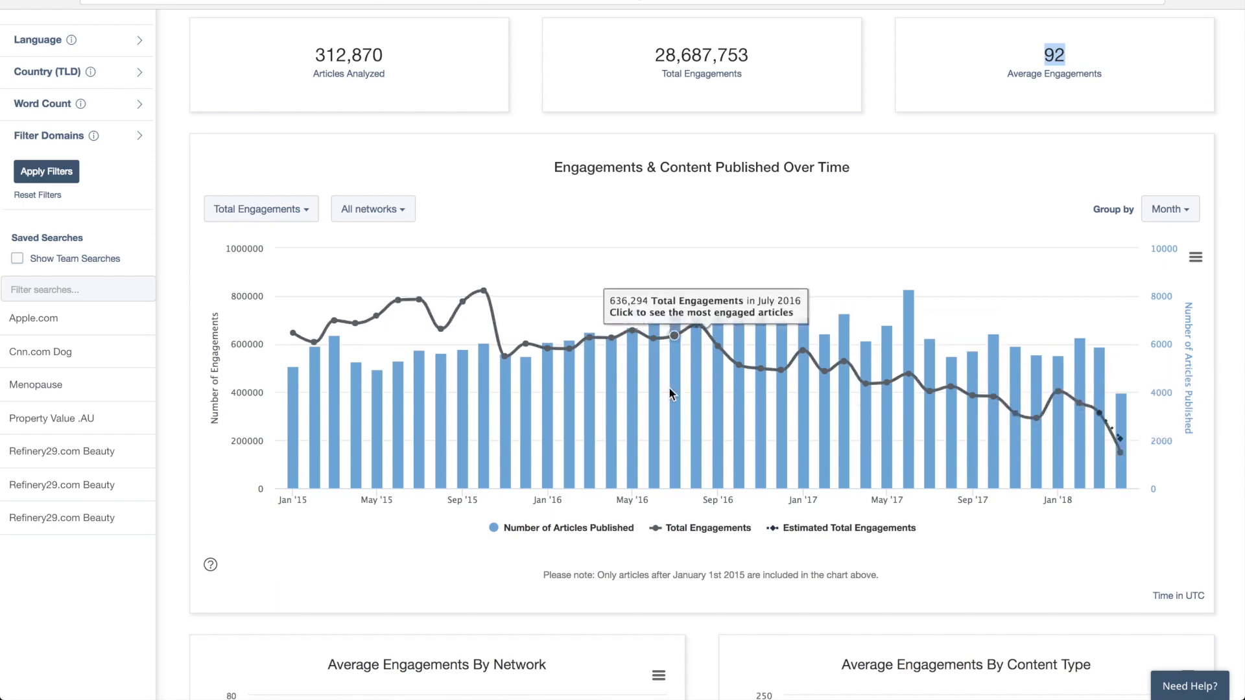
click(391, 218)
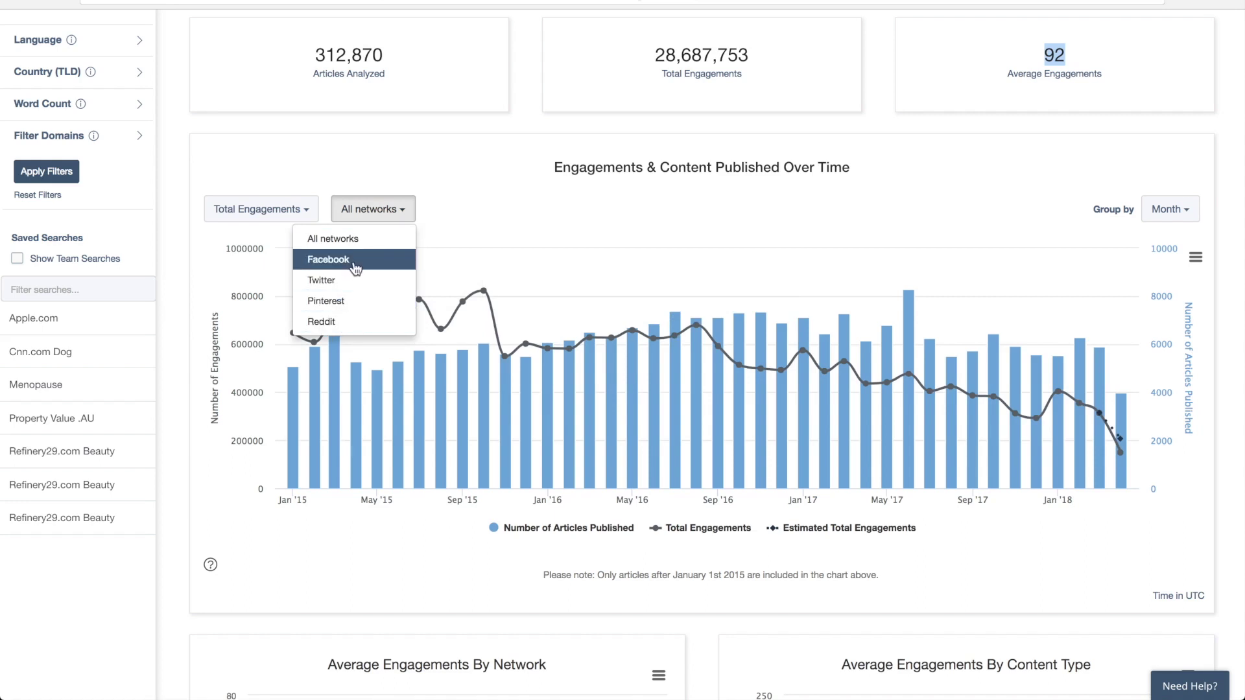
click(292, 214)
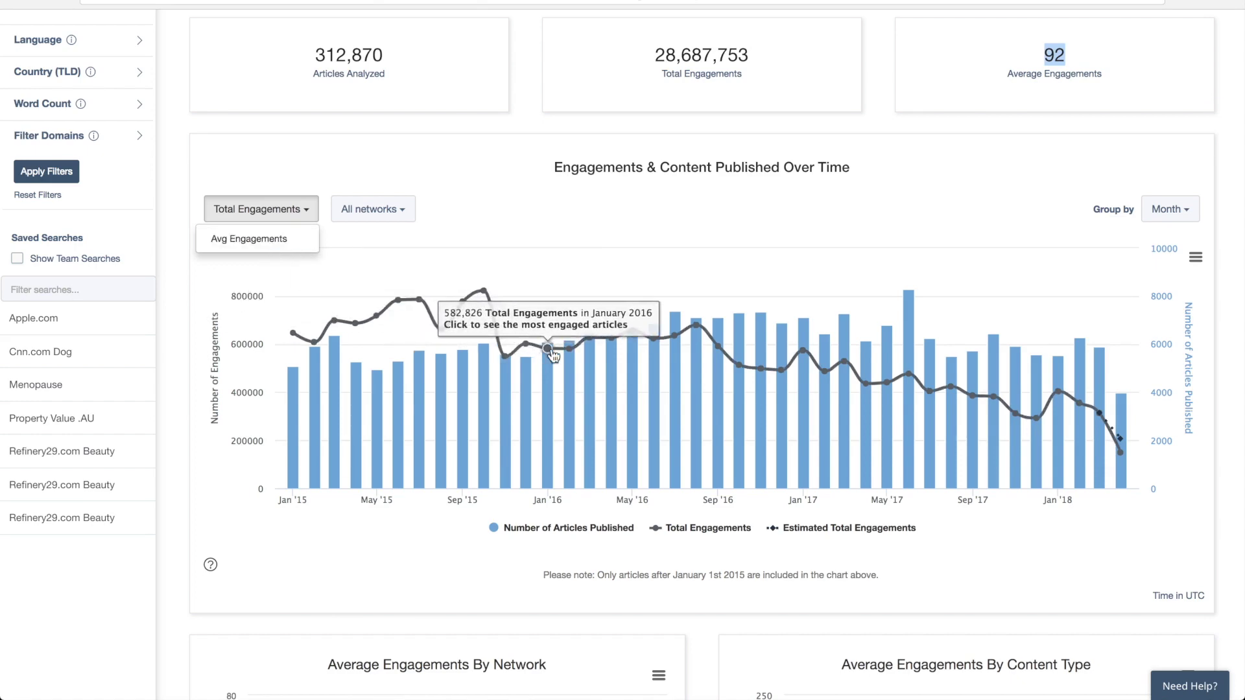
Step: Examine average engagements by network and content type, and view the most engaged articles of the Infographic type
scroll(553, 355, down, 8)
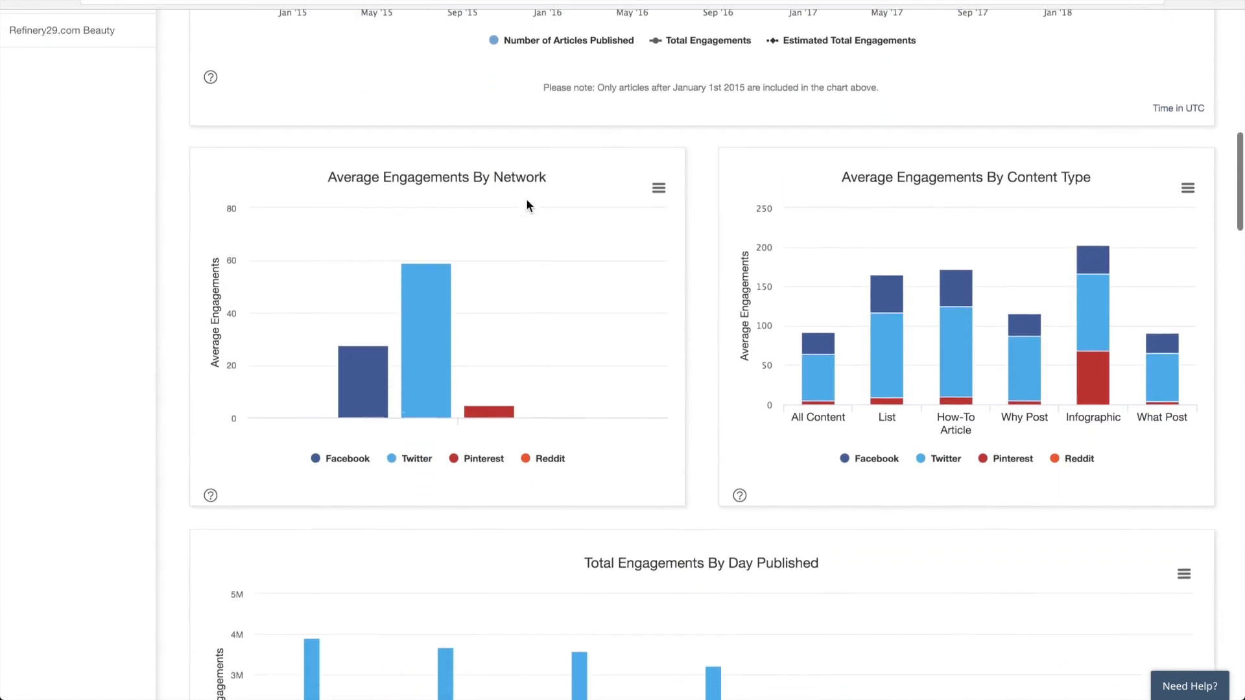
mouse_move(430, 252)
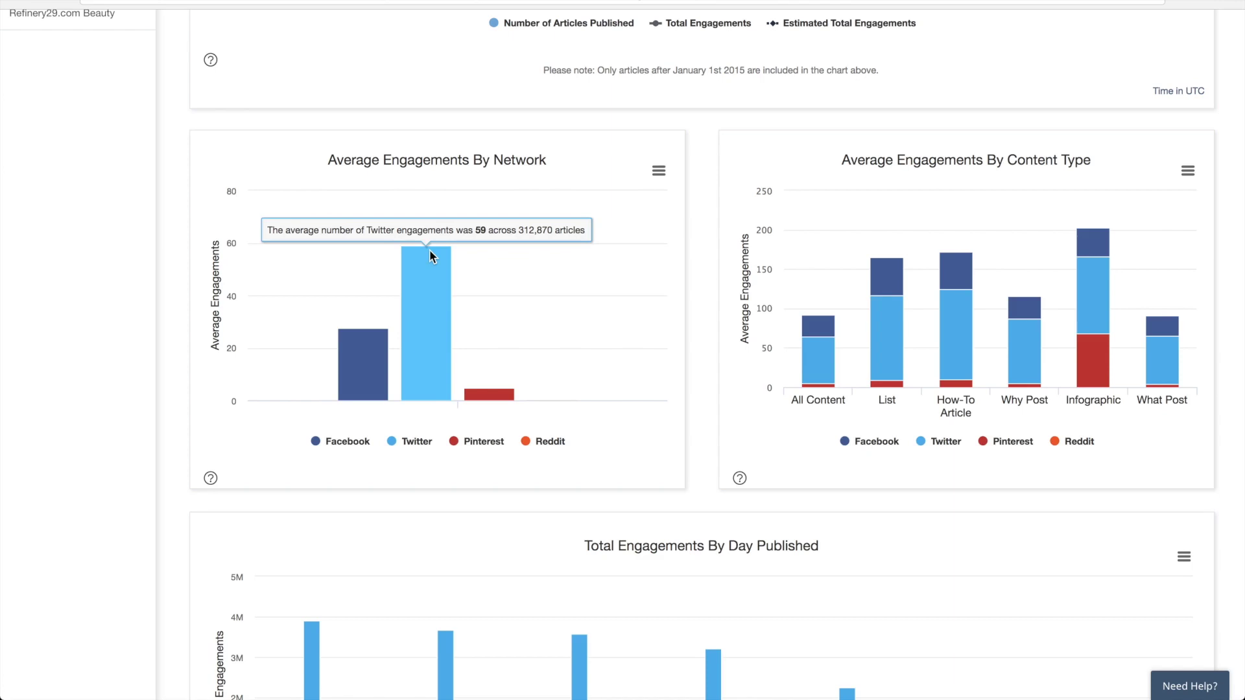
mouse_move(980, 329)
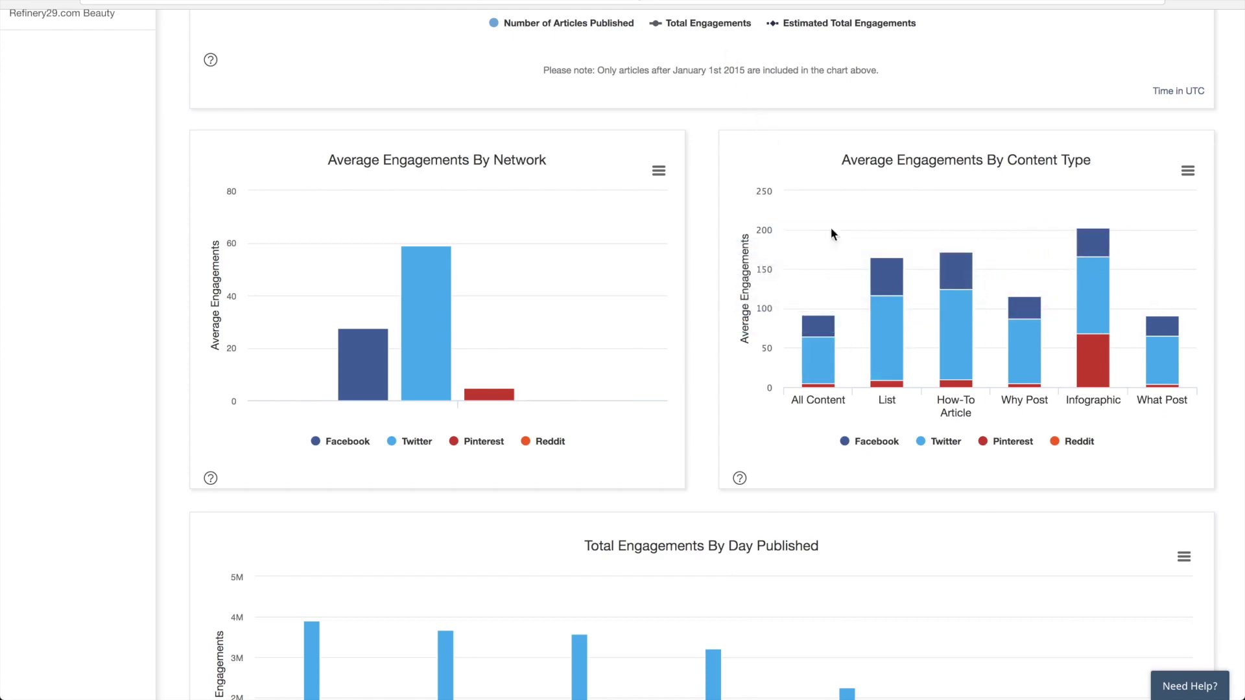
mouse_move(961, 338)
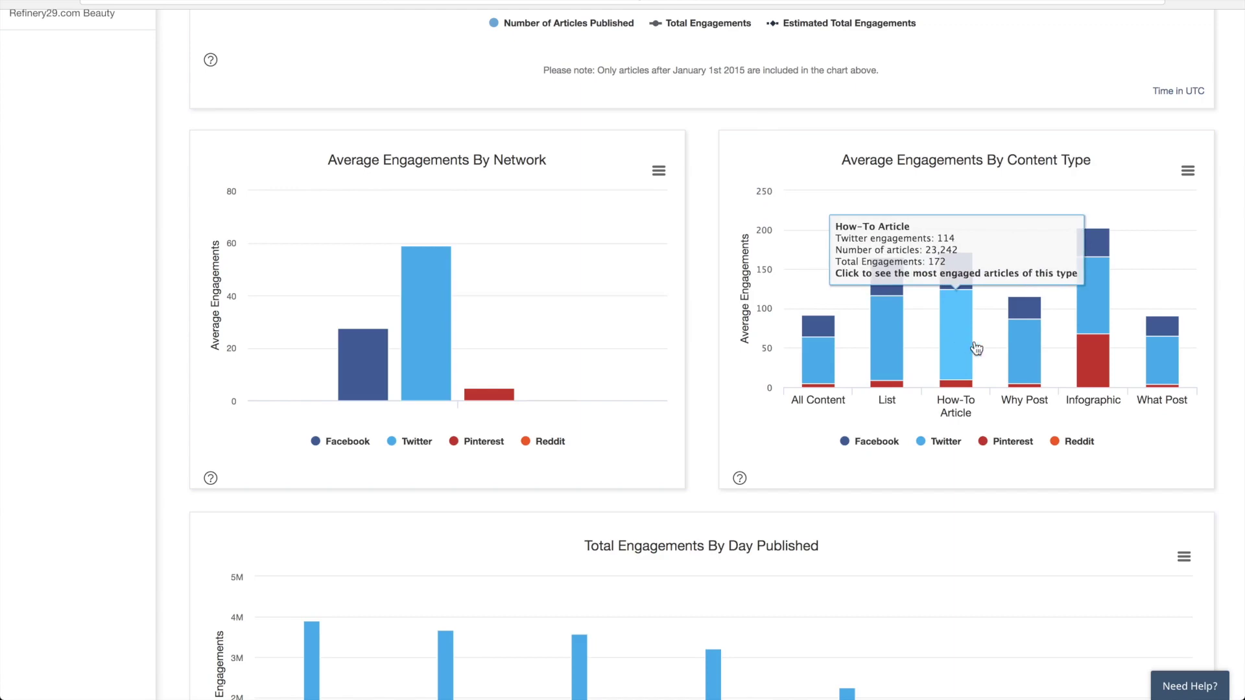
mouse_move(1093, 333)
click(1093, 334)
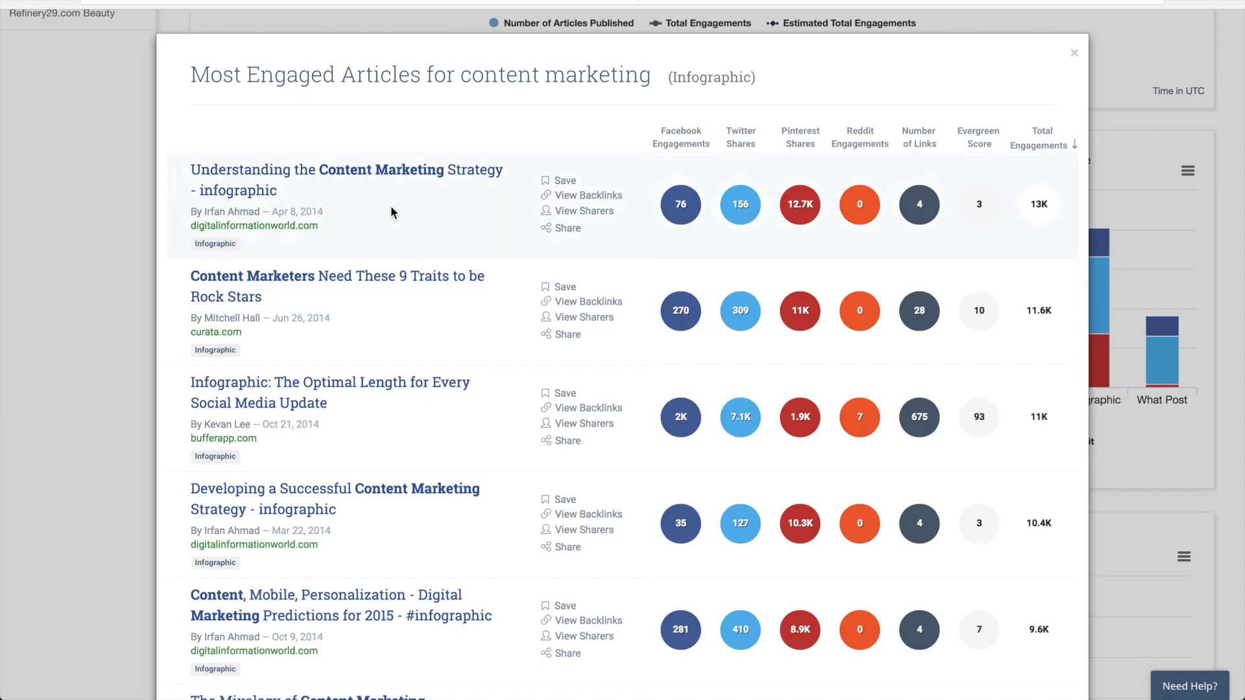
click(1074, 54)
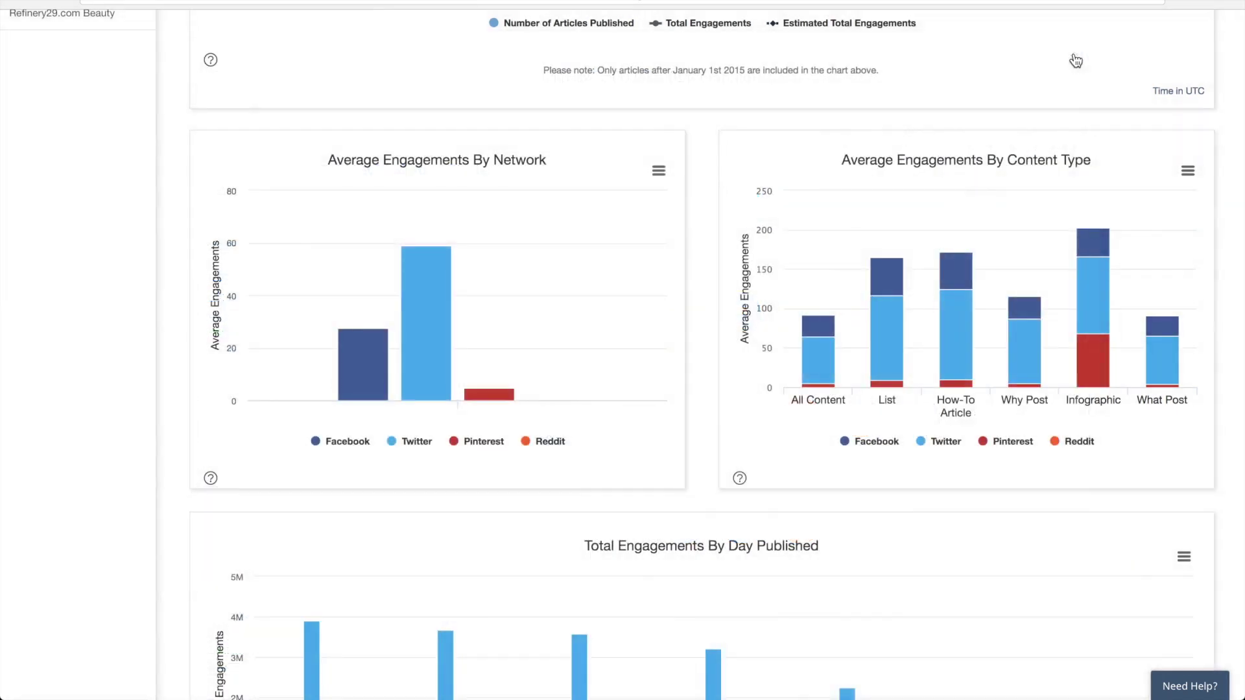
Step: Limit the Average Engagements By Content Type chart to Twitter by hiding the Facebook, Pinterest and Reddit series
click(943, 443)
click(998, 448)
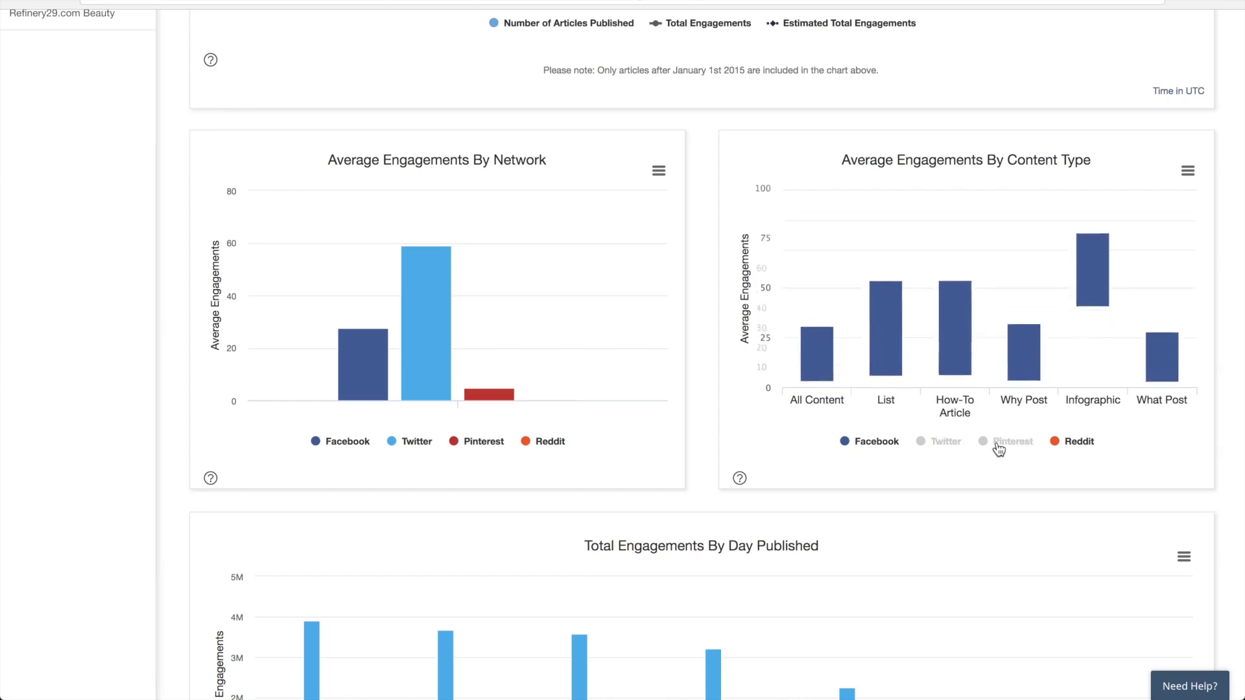
click(1072, 448)
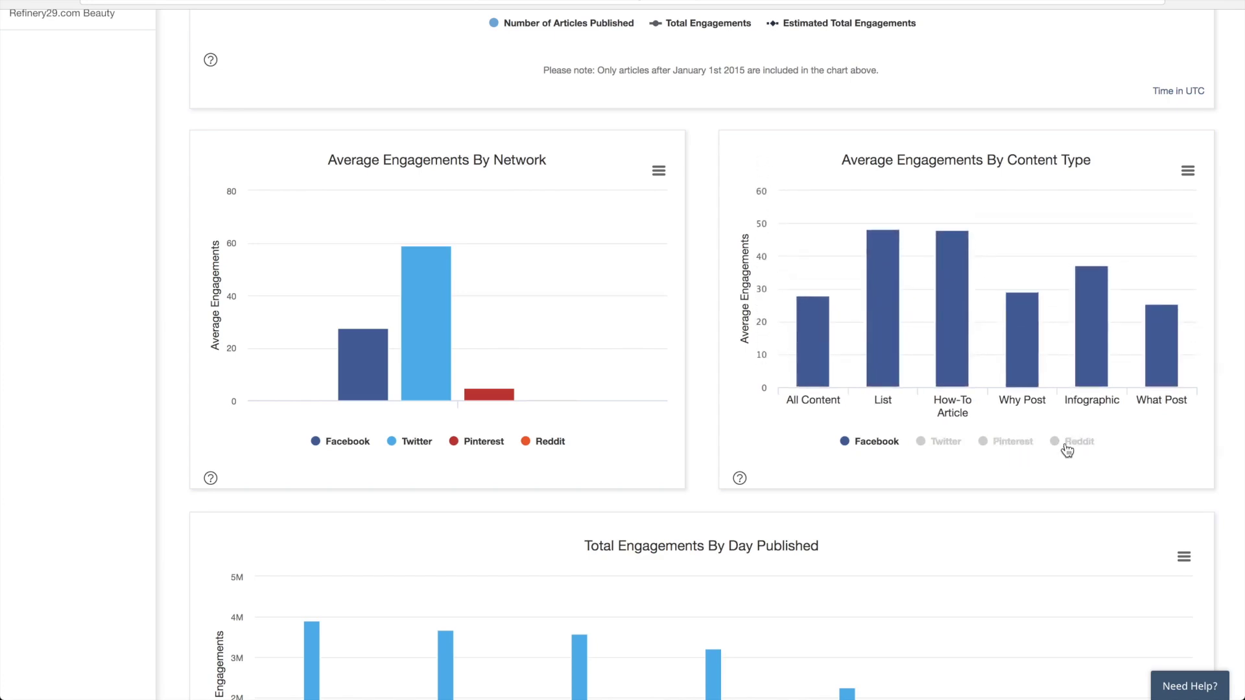
click(878, 445)
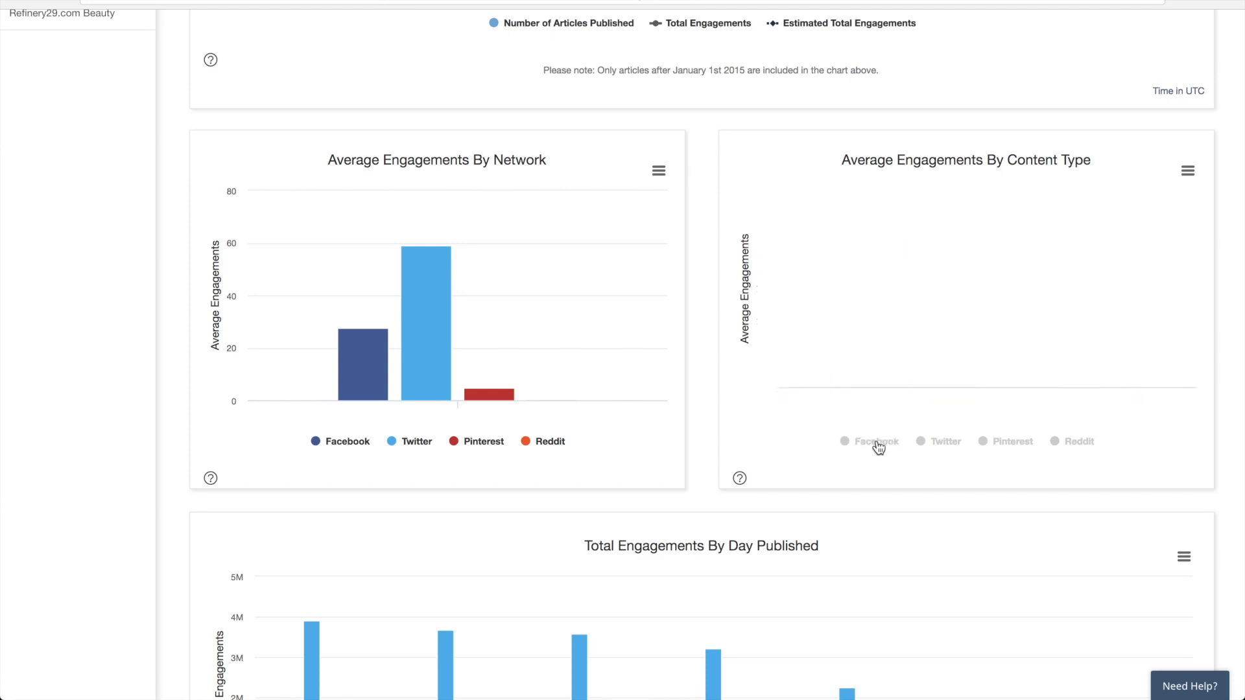
click(939, 449)
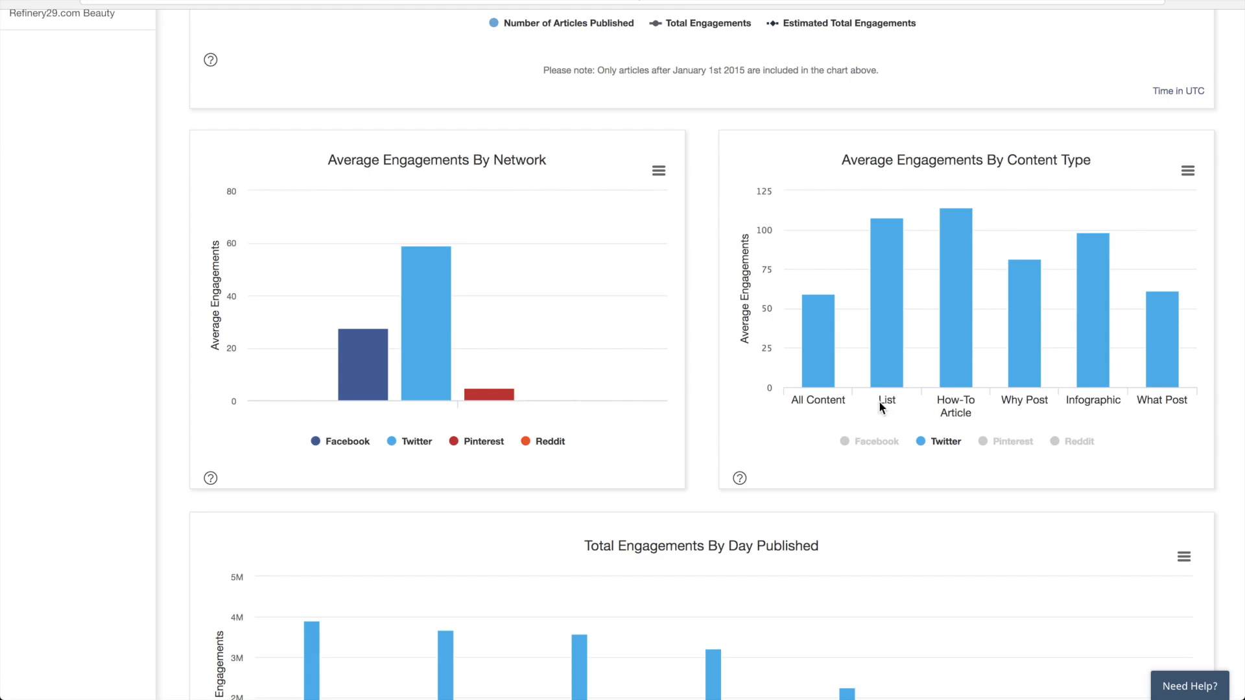
Step: Compare Twitter engagements for How-To Article and What Post, and view the most engaged What Post articles
mouse_move(958, 367)
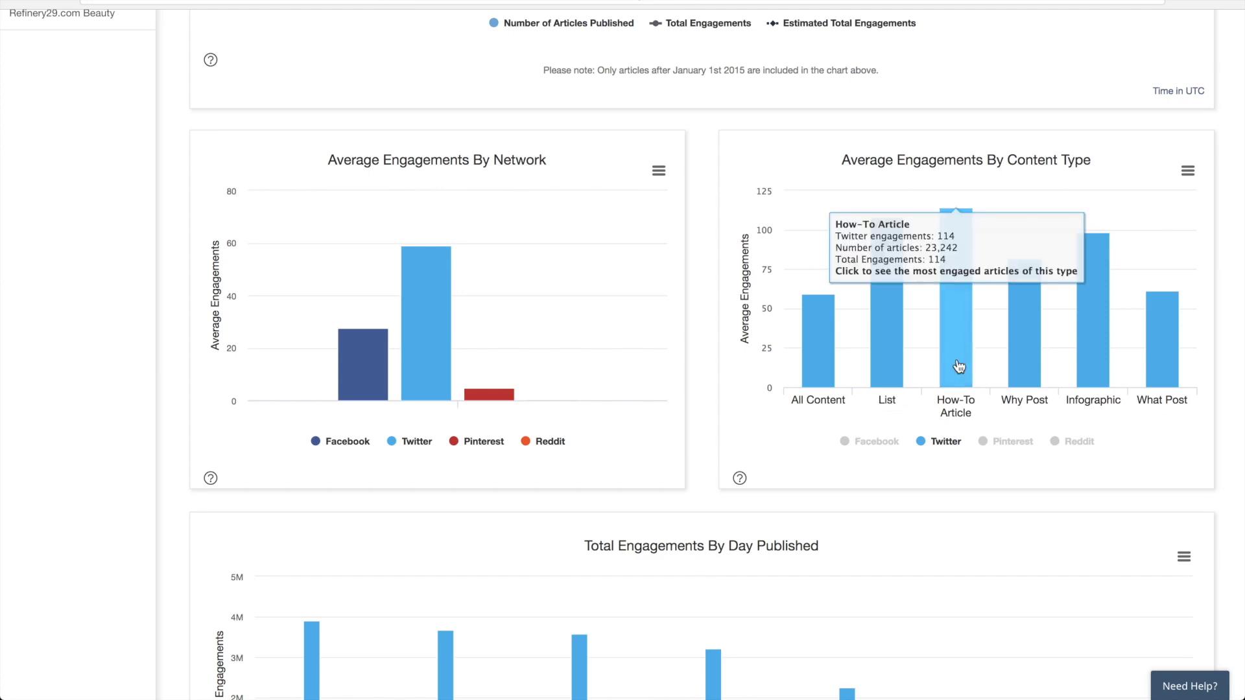
mouse_move(1155, 370)
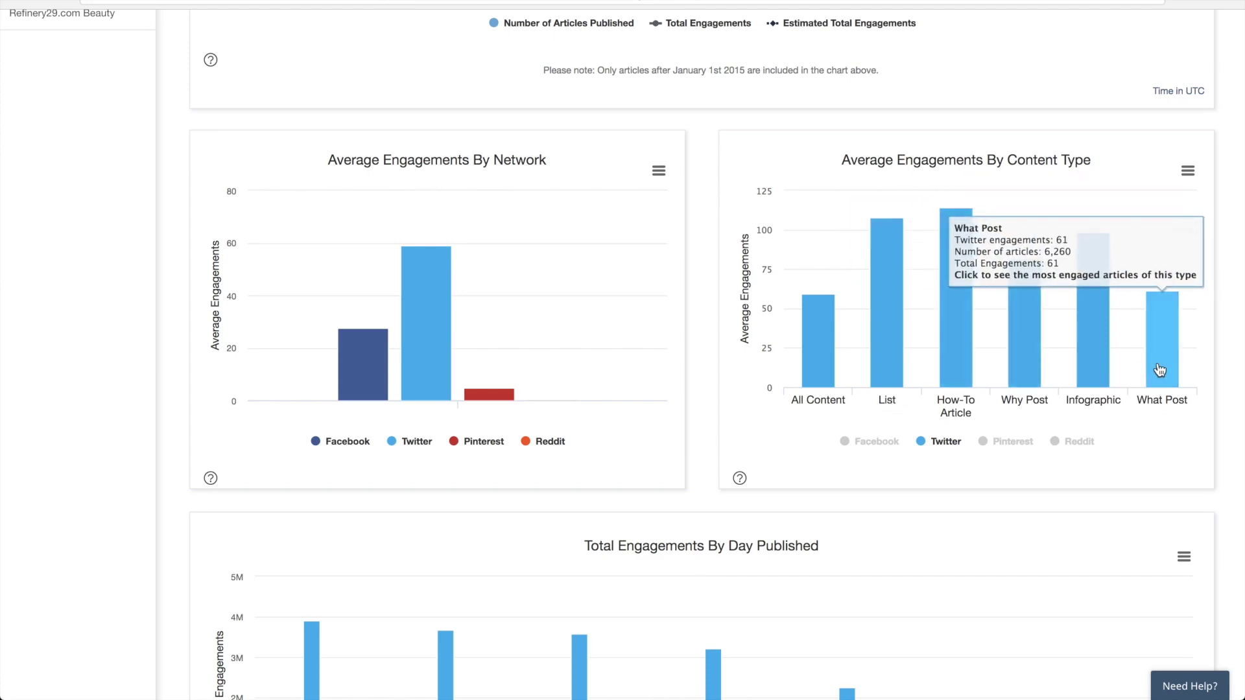
click(1160, 370)
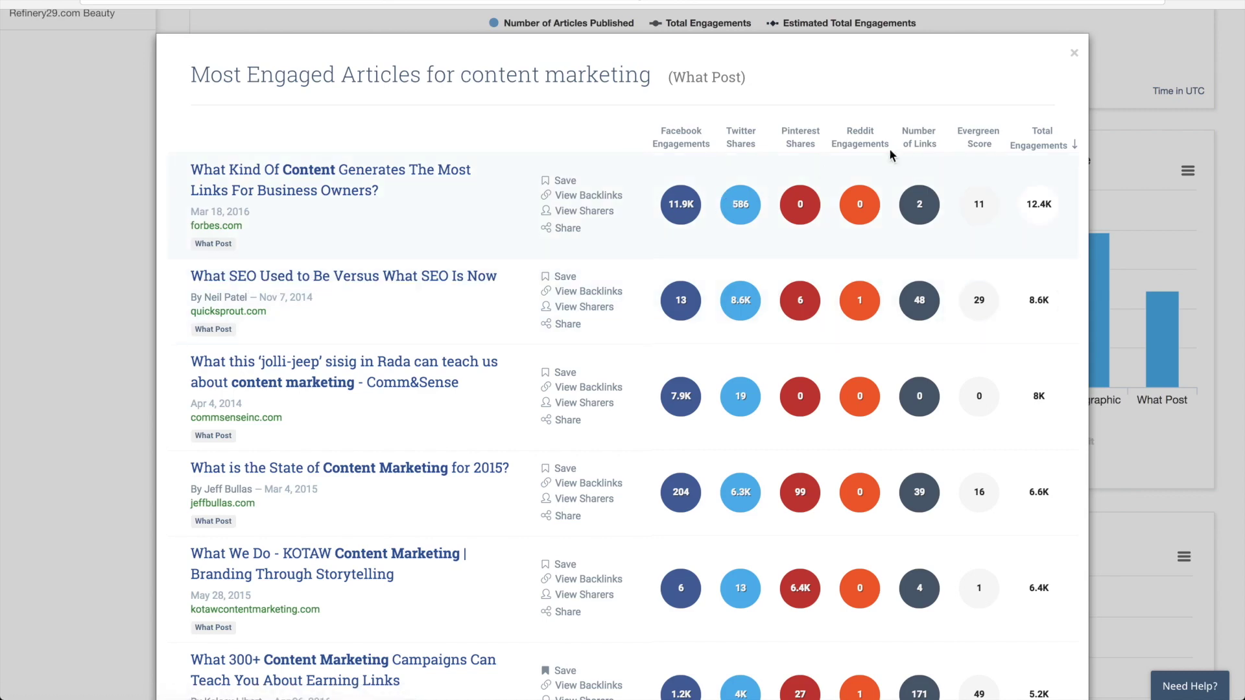
click(1074, 54)
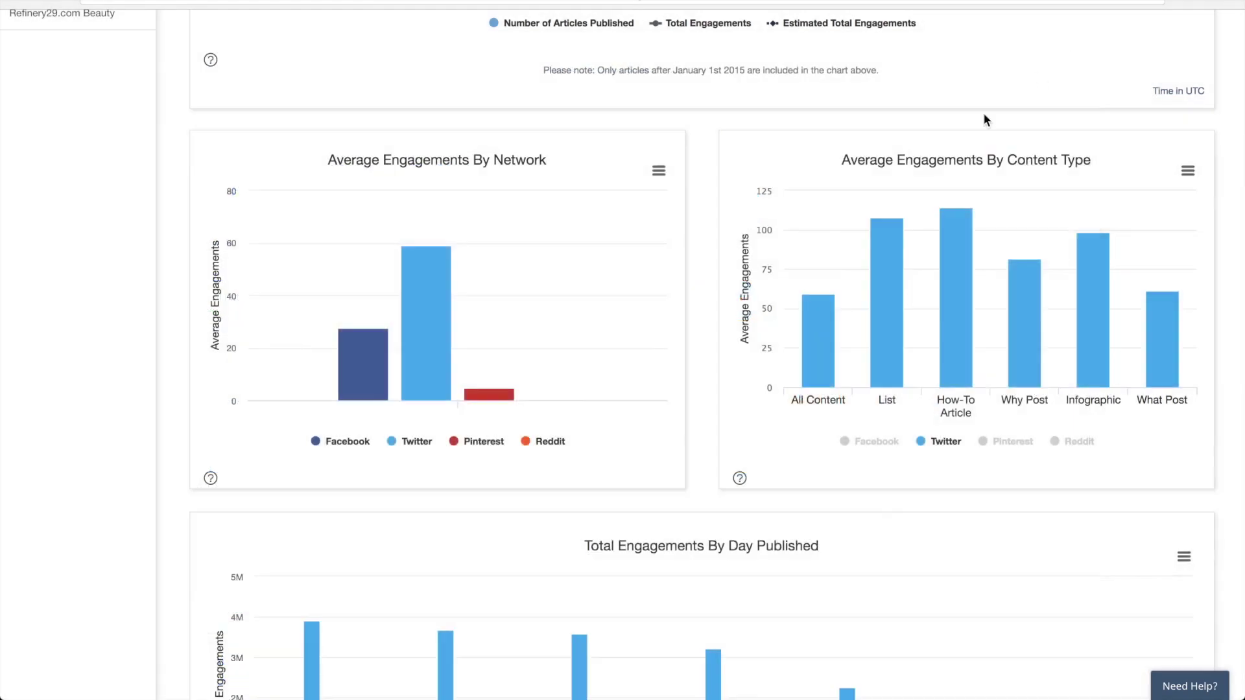
Step: Examine total engagements by day published and average engagements by content length, including the 0-1000 Words range
scroll(839, 229, down, 4)
scroll(838, 233, down, 1)
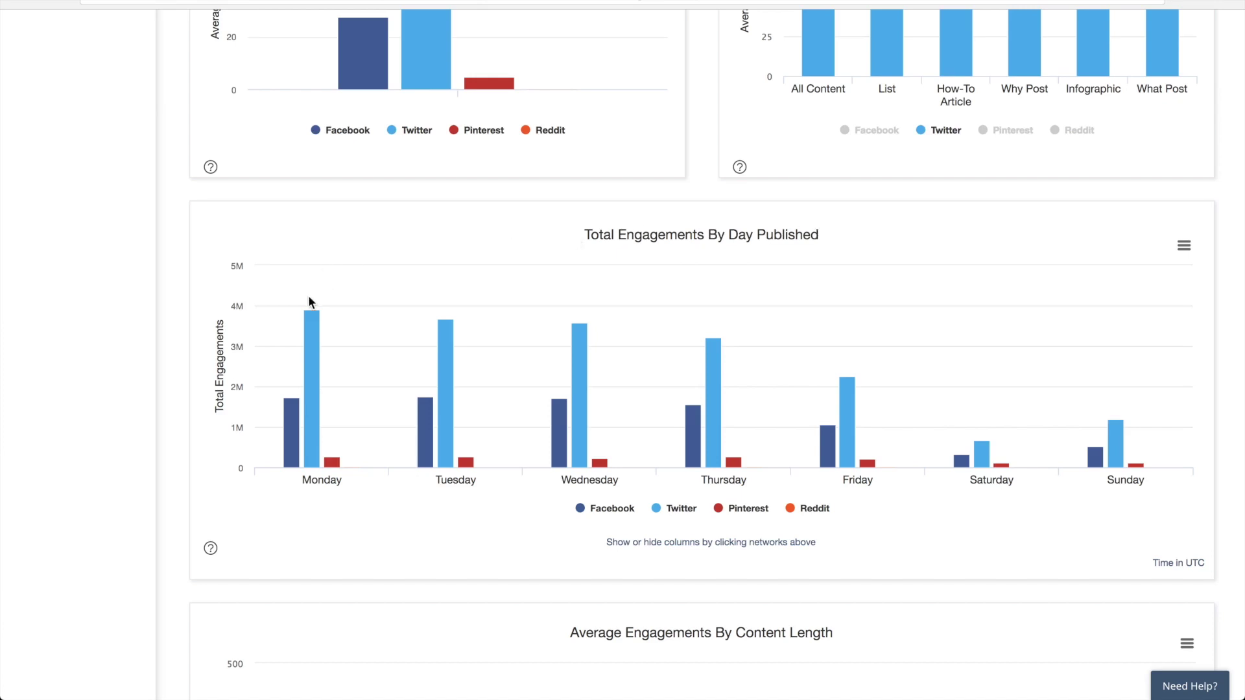
mouse_move(311, 321)
scroll(353, 348, down, 5)
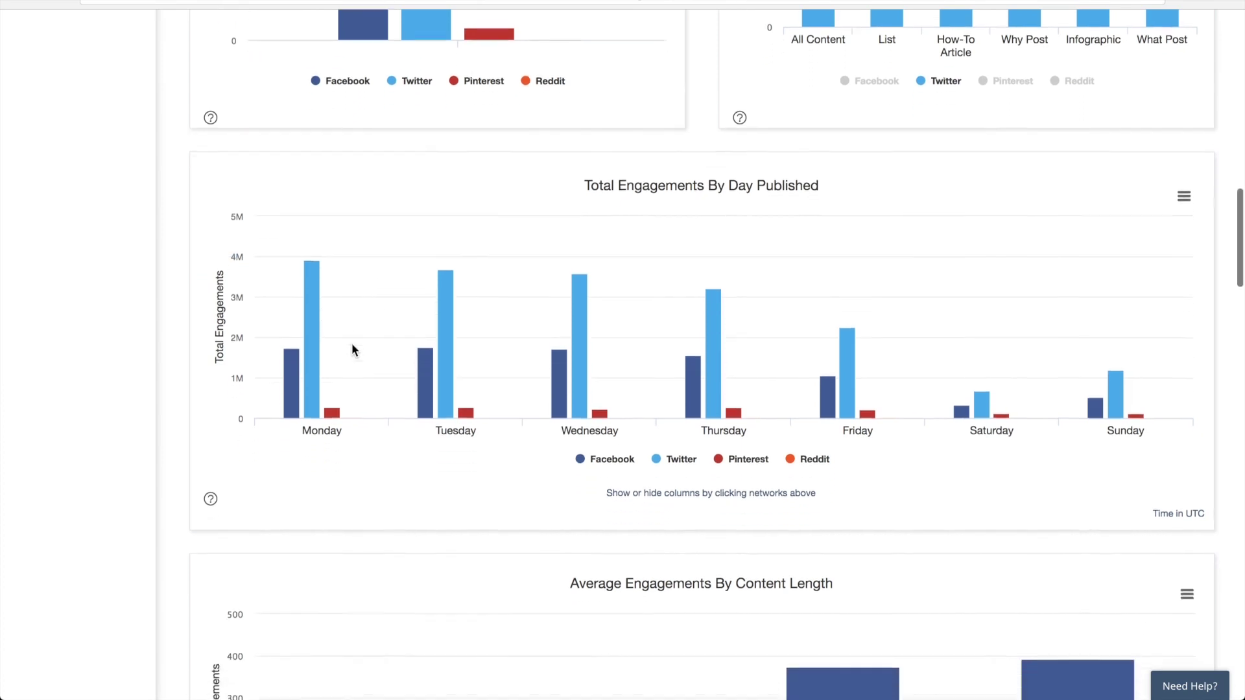
scroll(352, 350, down, 1)
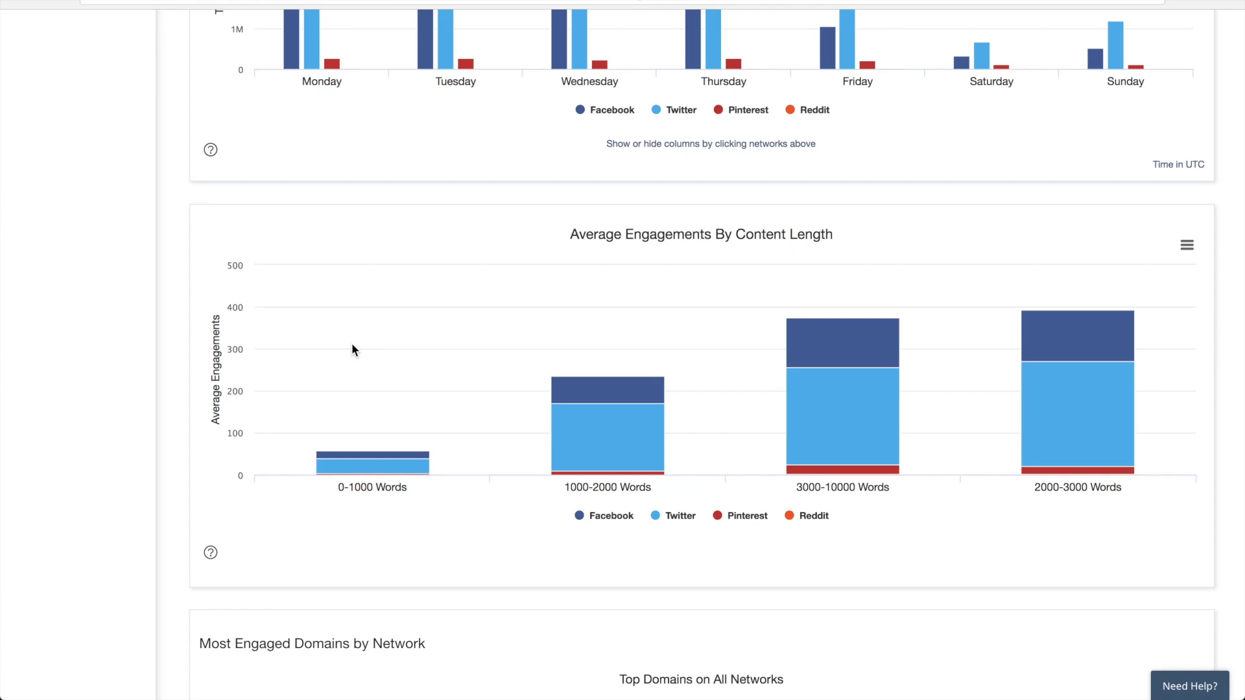
mouse_move(901, 397)
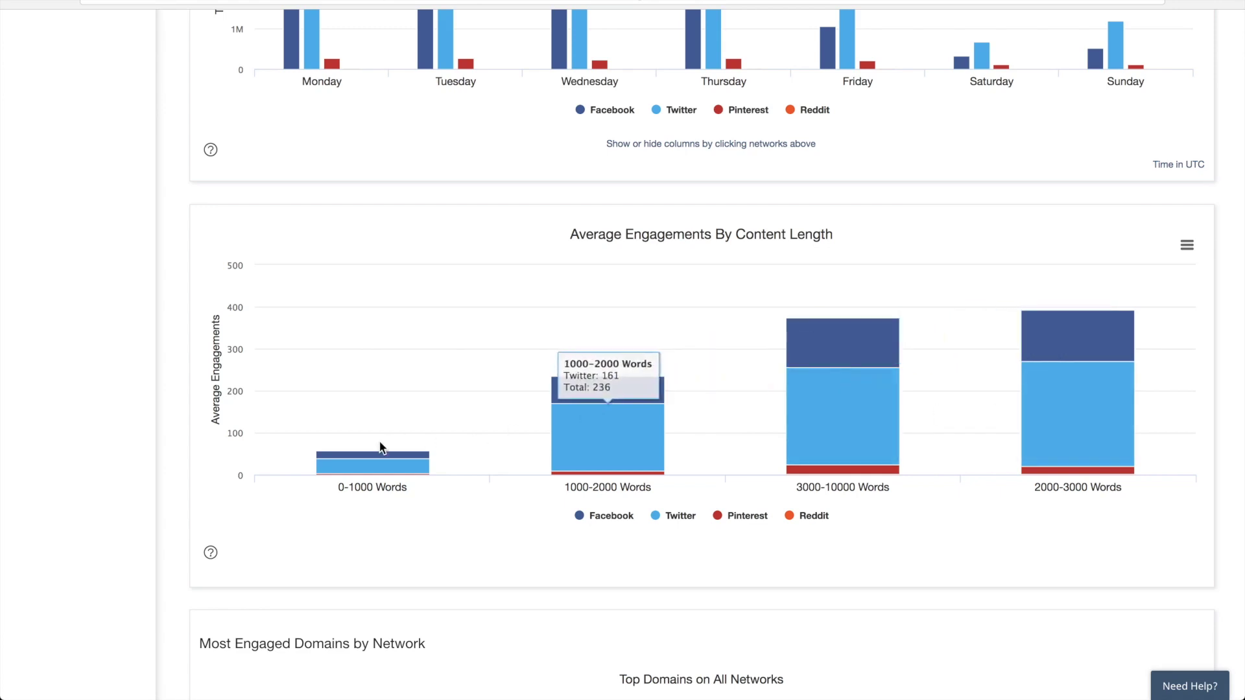
mouse_move(369, 460)
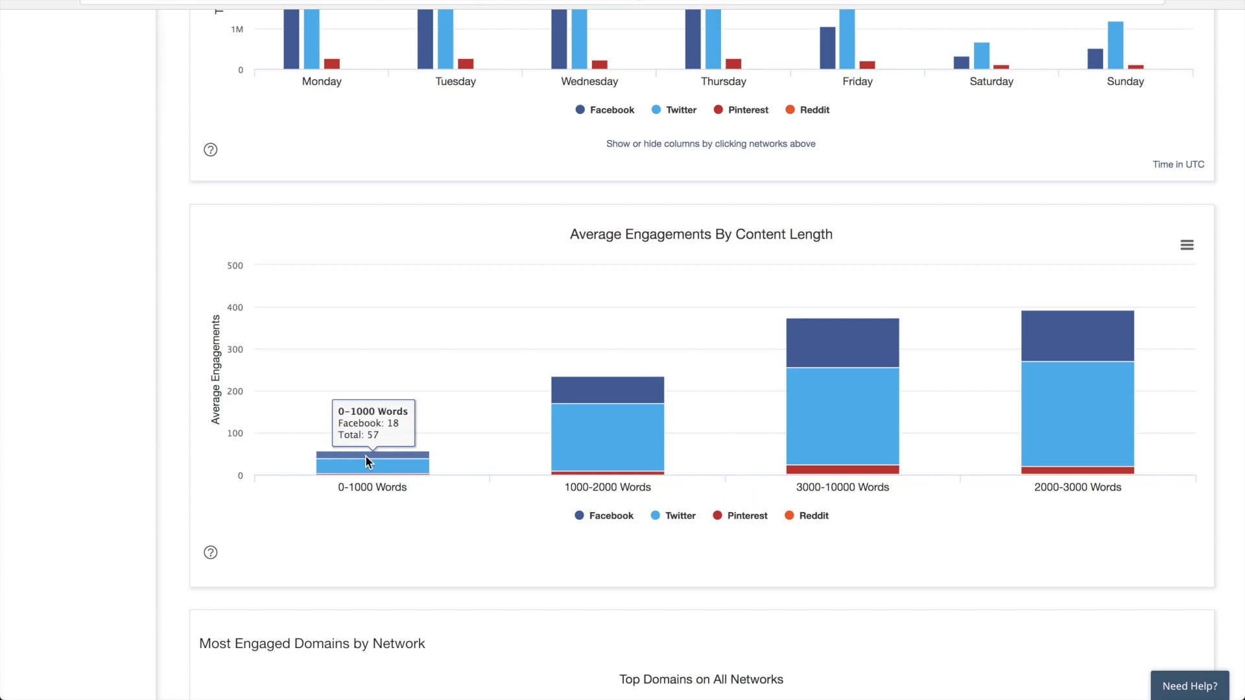
Step: Examine the Most Engaged Domains by Network pie chart and domain table, and check the chart's print and download options
scroll(366, 457, down, 5)
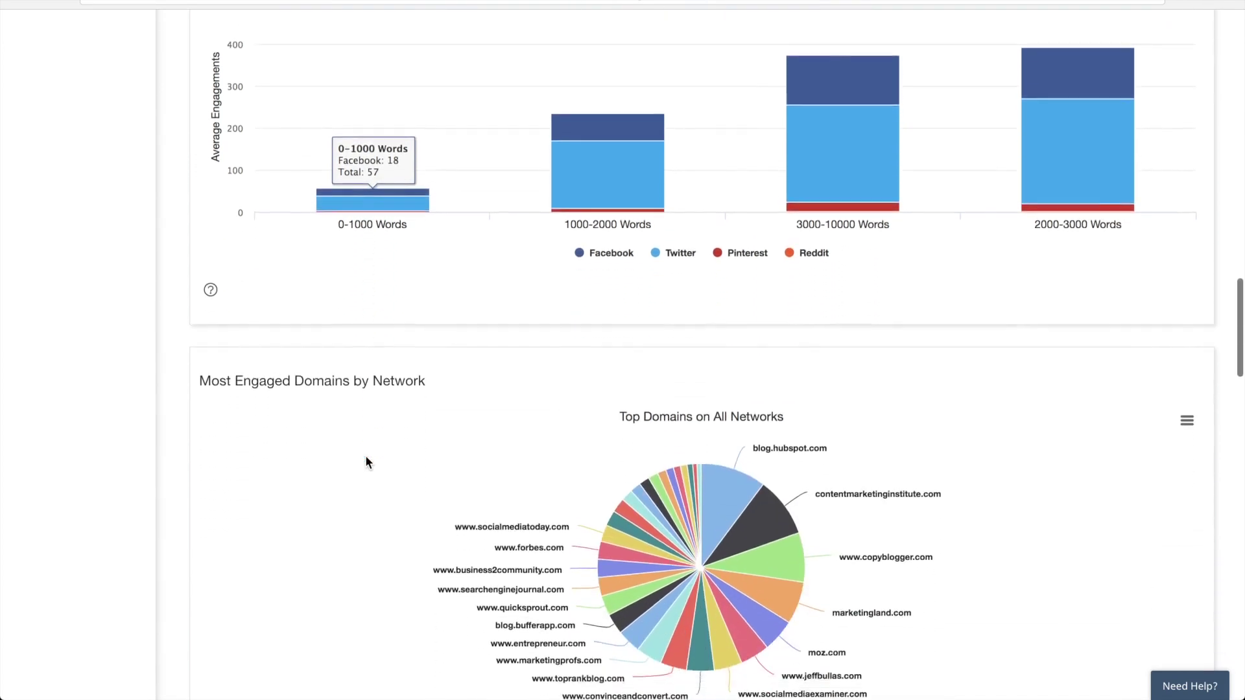
scroll(366, 462, down, 2)
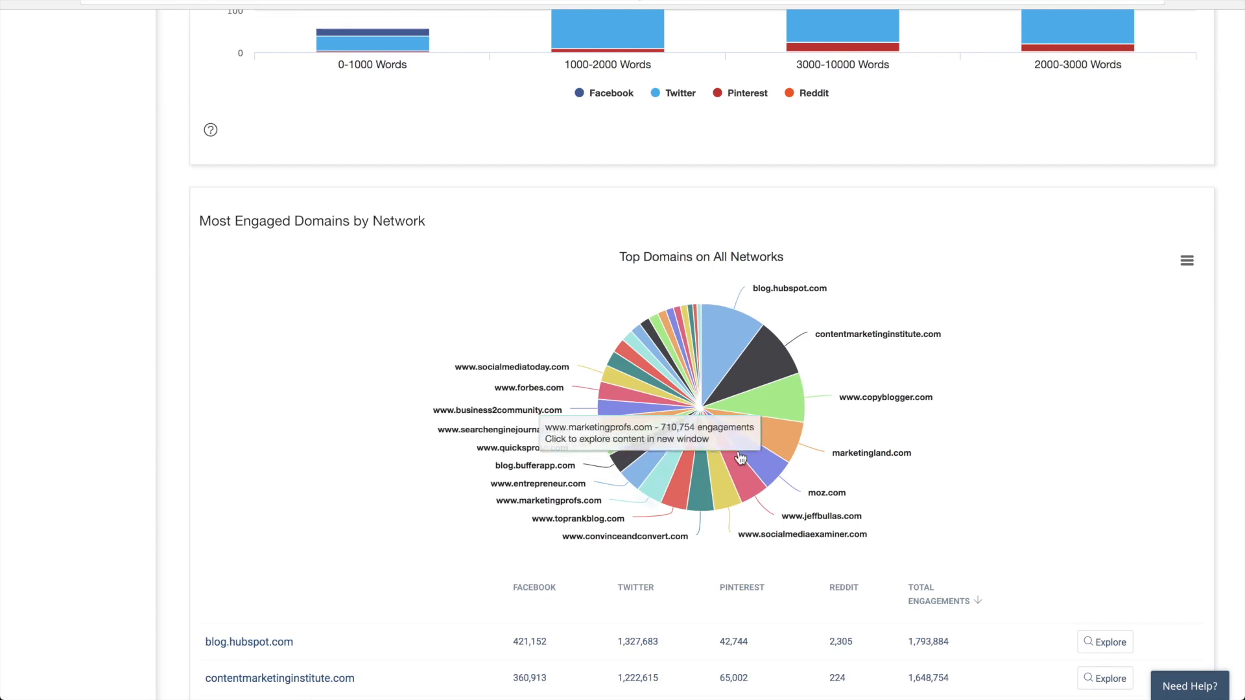
scroll(1077, 410, down, 1)
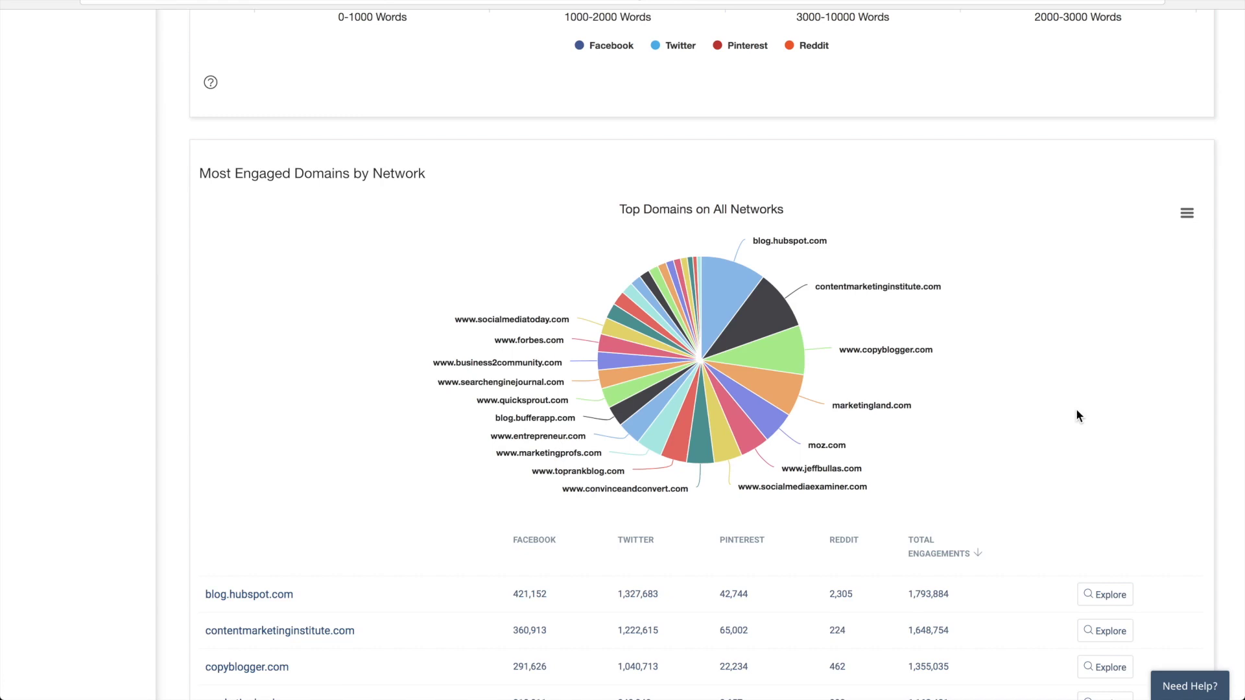
scroll(1077, 414, down, 1)
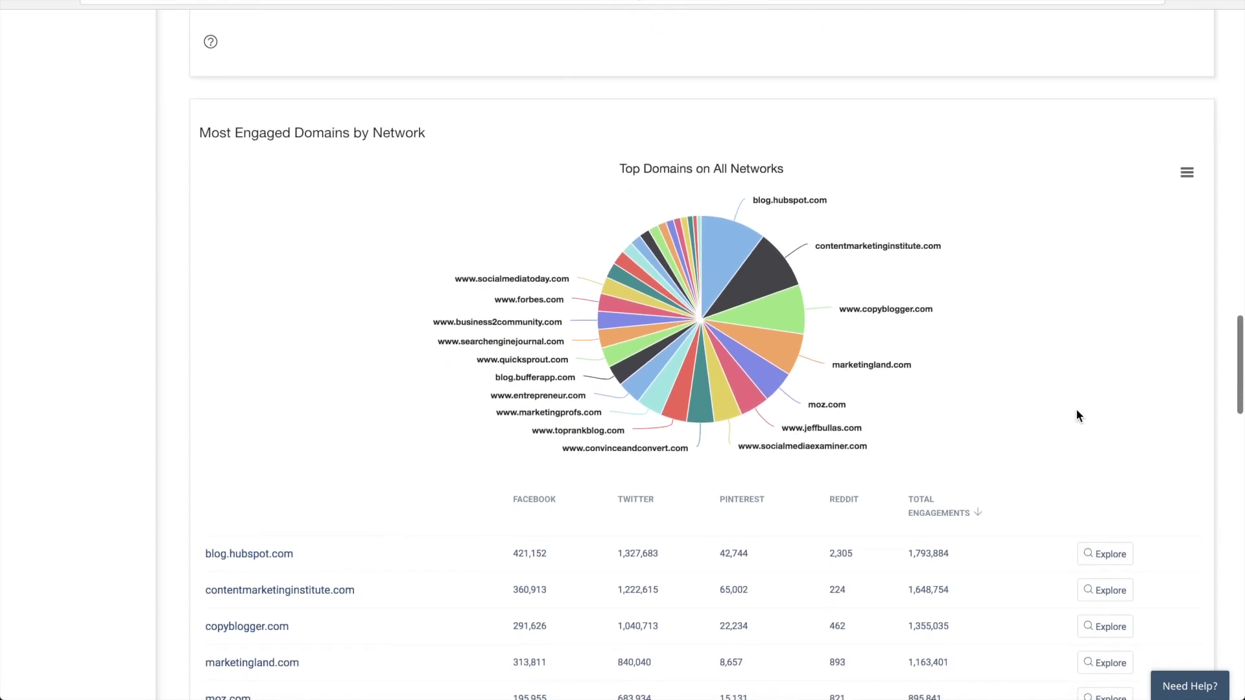
mouse_move(874, 253)
mouse_move(819, 255)
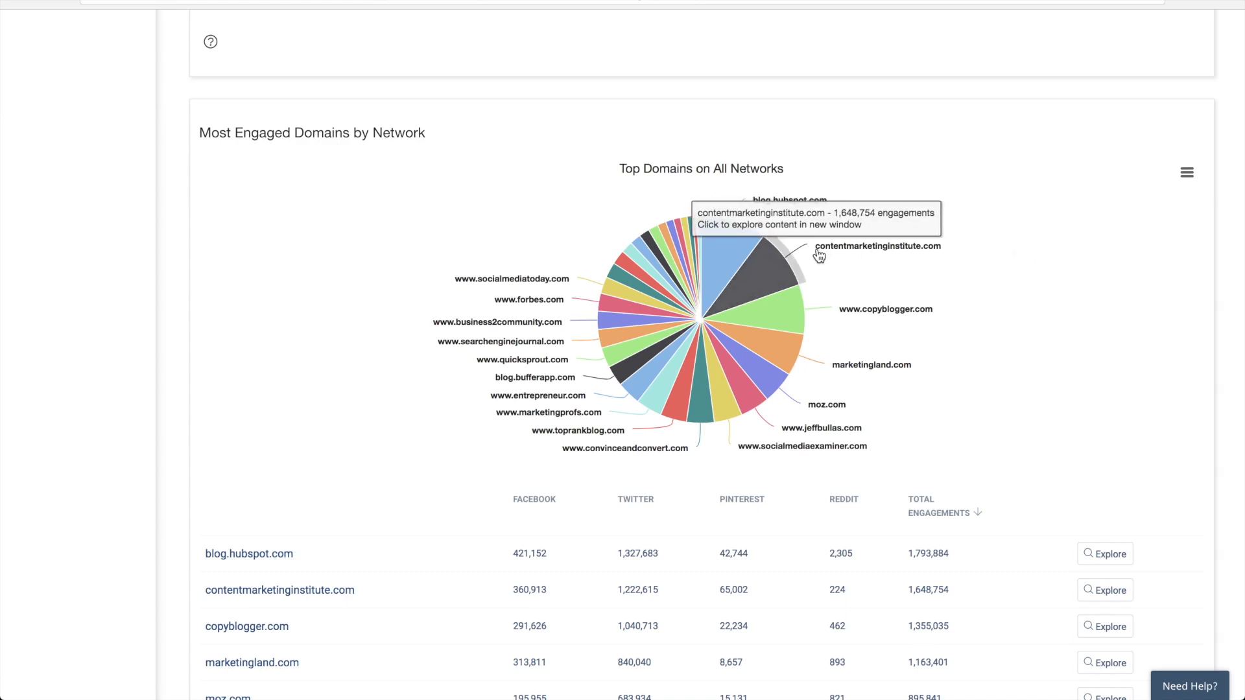
scroll(997, 275, down, 1)
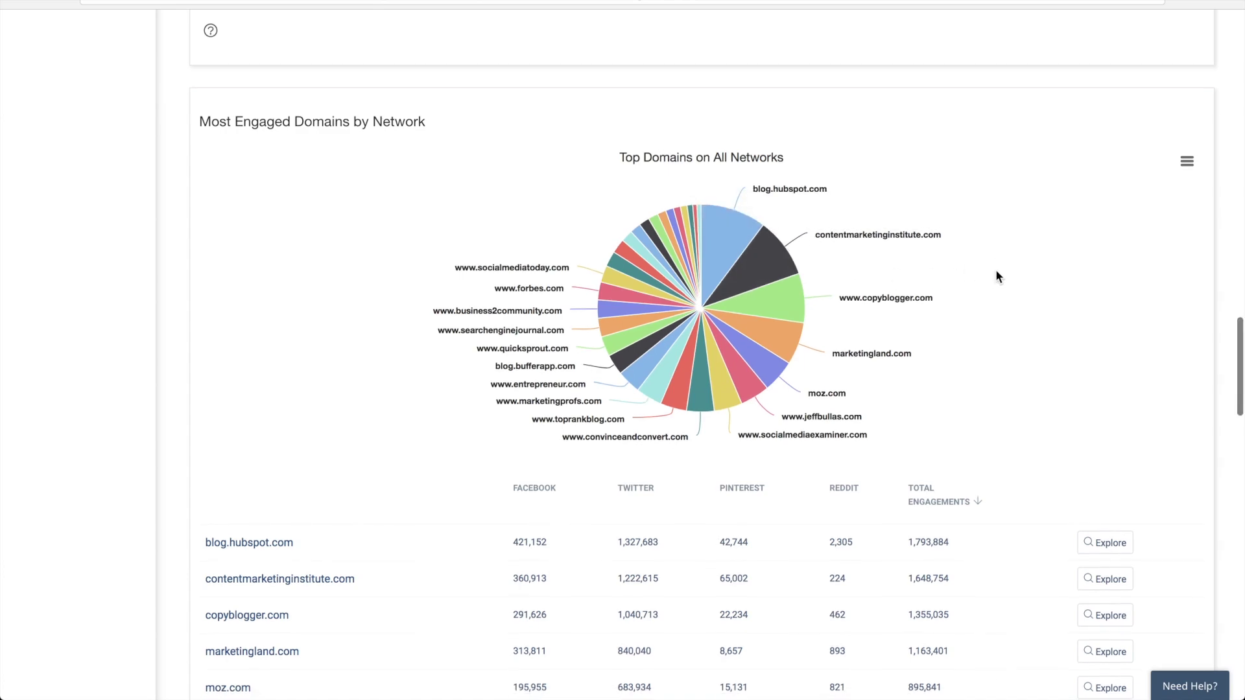
scroll(997, 275, down, 7)
scroll(997, 275, down, 5)
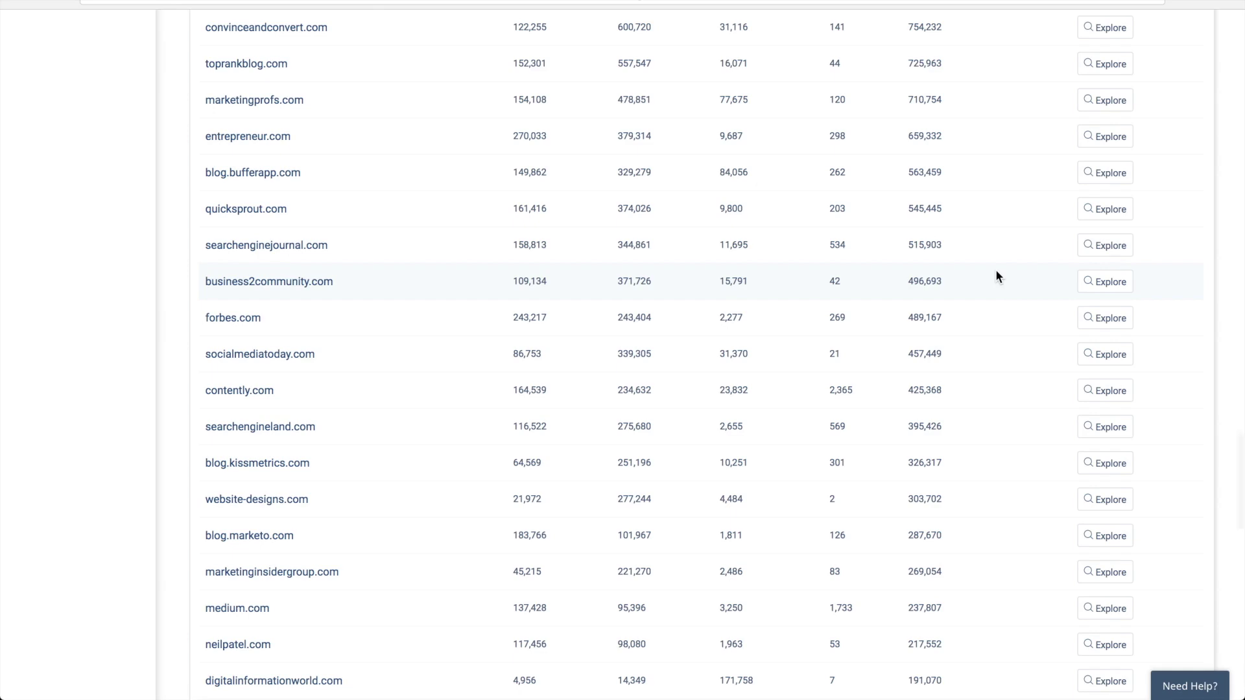
scroll(643, 380, up, 7)
scroll(644, 387, up, 8)
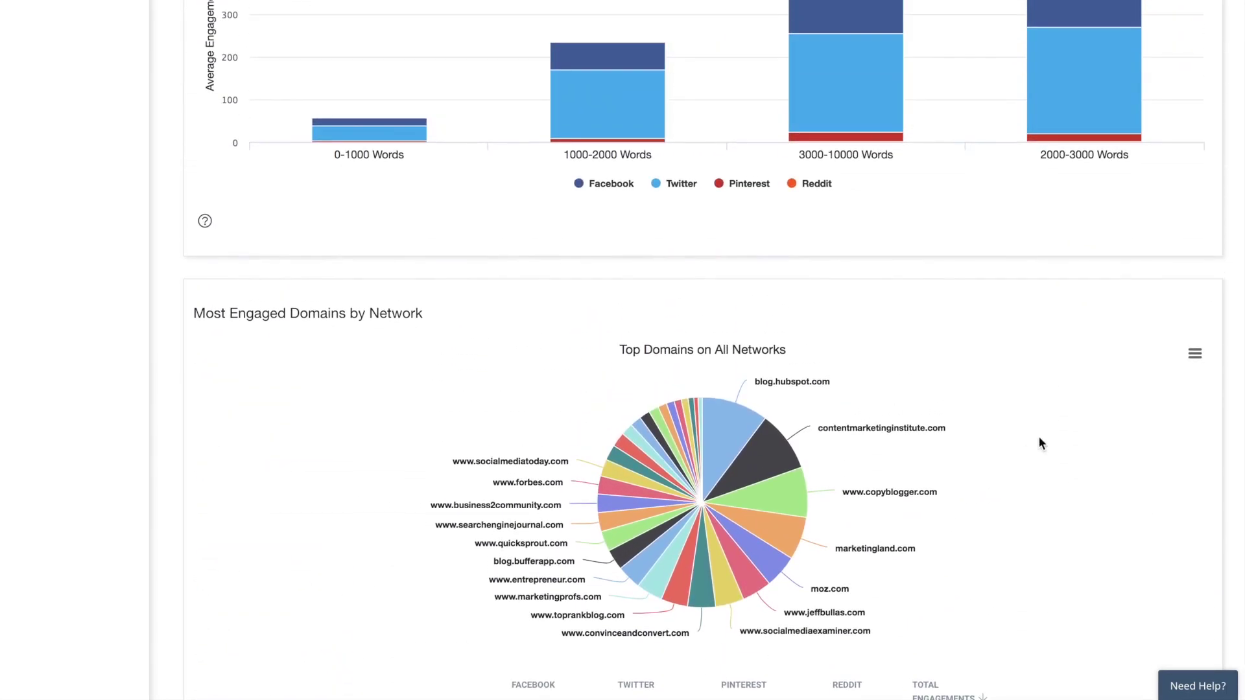
click(1194, 354)
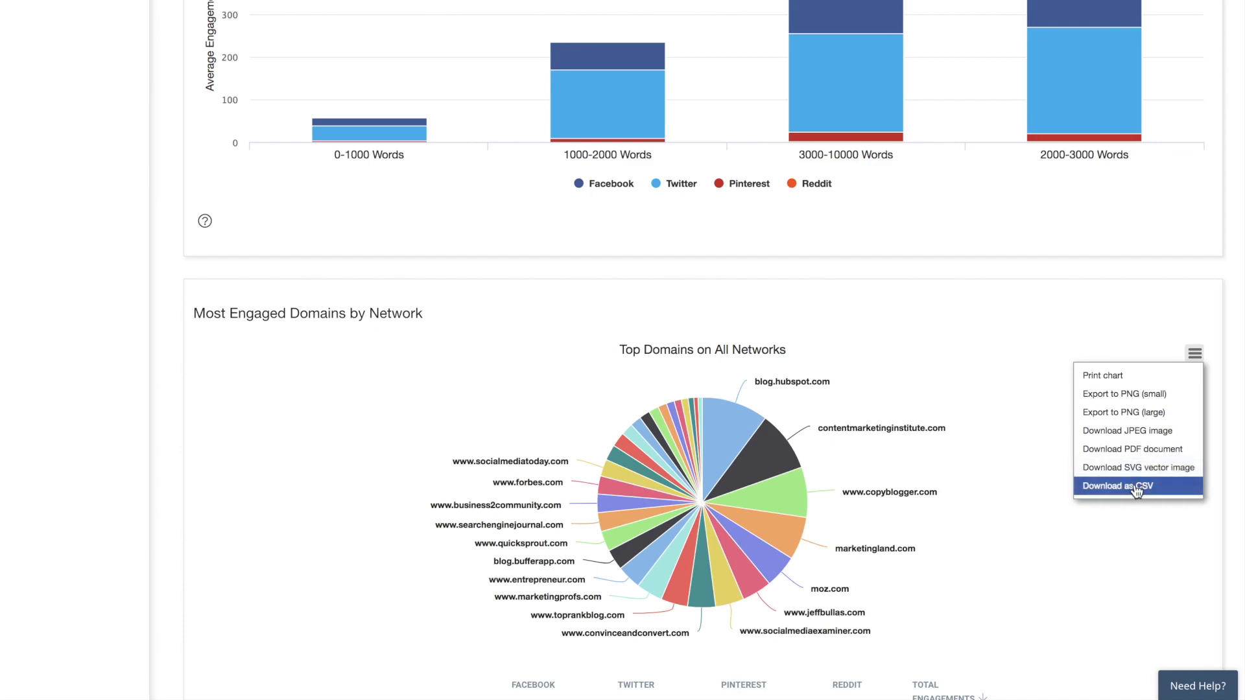
Step: Export the Content Analysis results for "content marketing" as a PDF
scroll(1027, 358, up, 1)
scroll(1027, 359, up, 15)
scroll(1026, 353, up, 10)
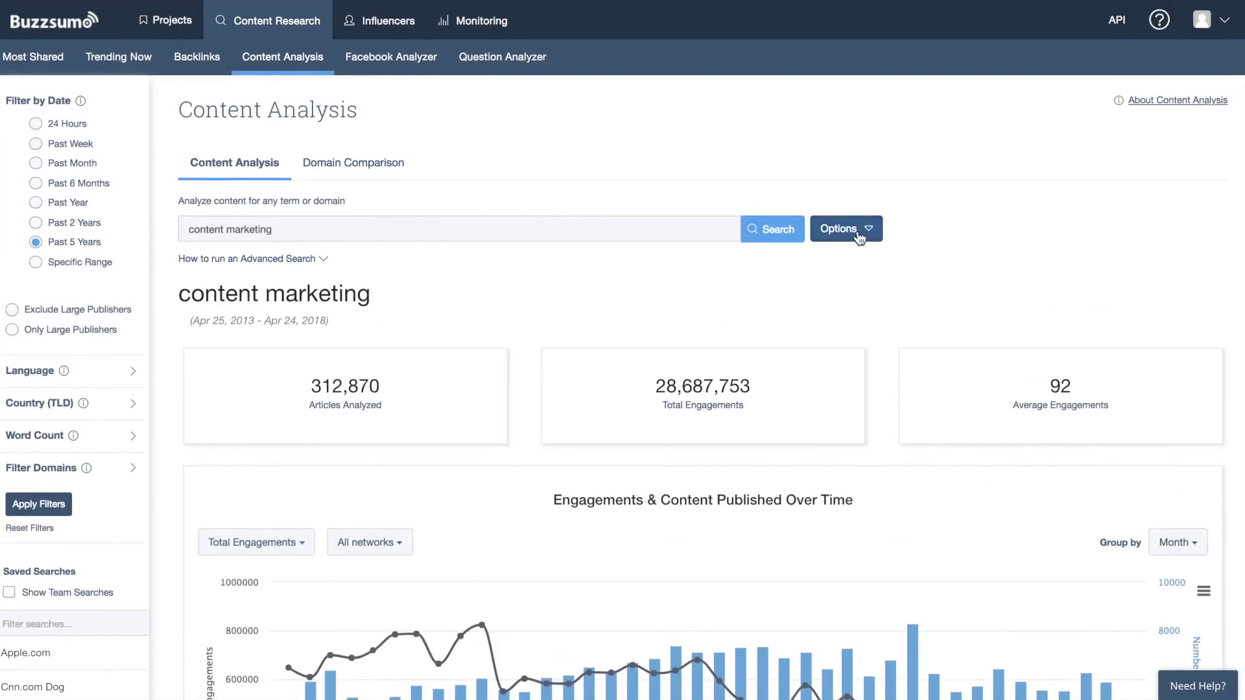
click(859, 237)
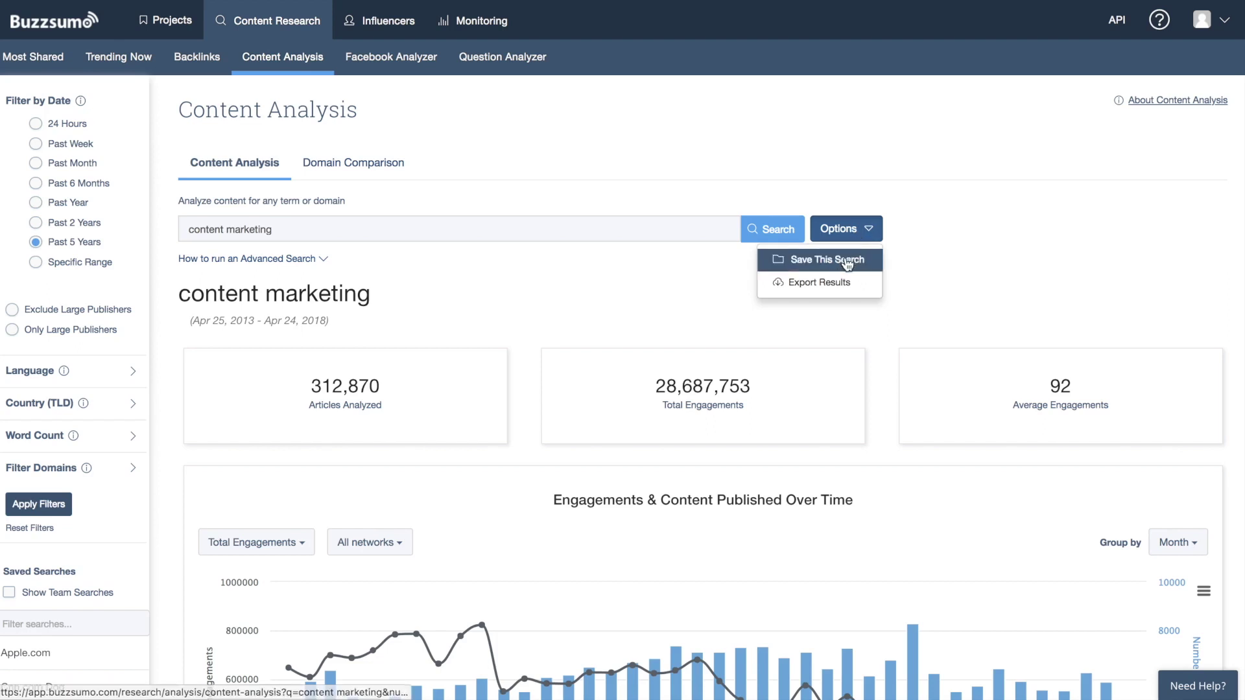
click(841, 283)
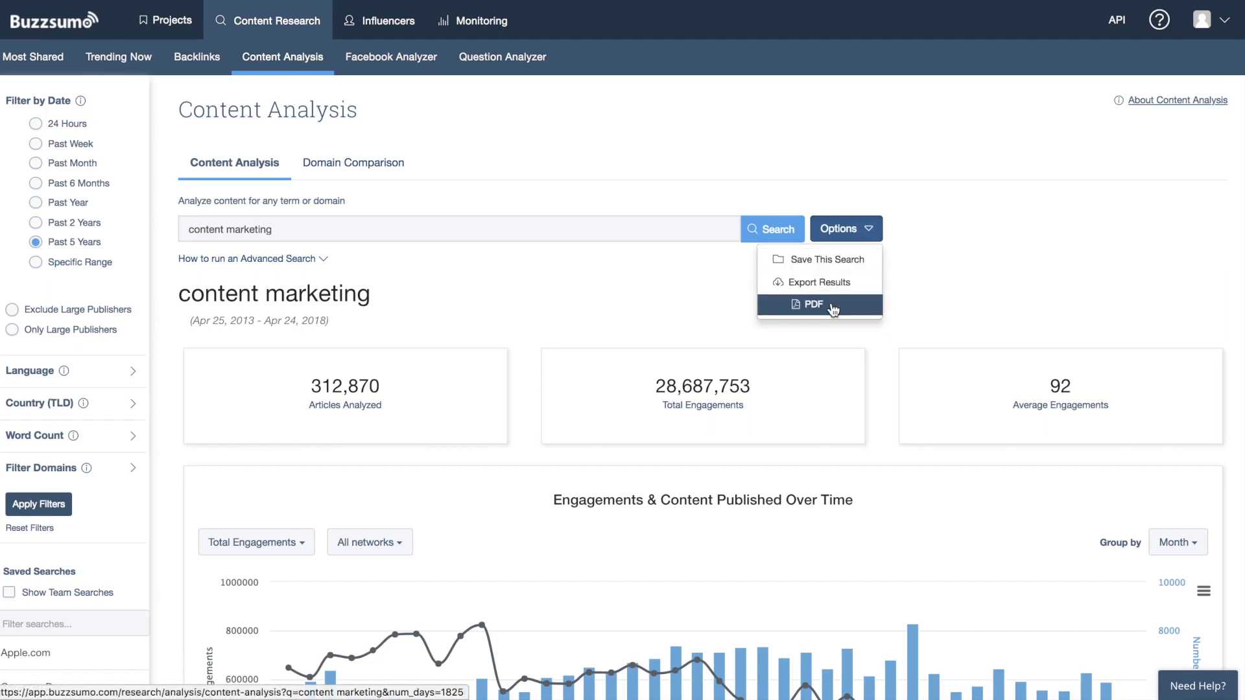
click(832, 306)
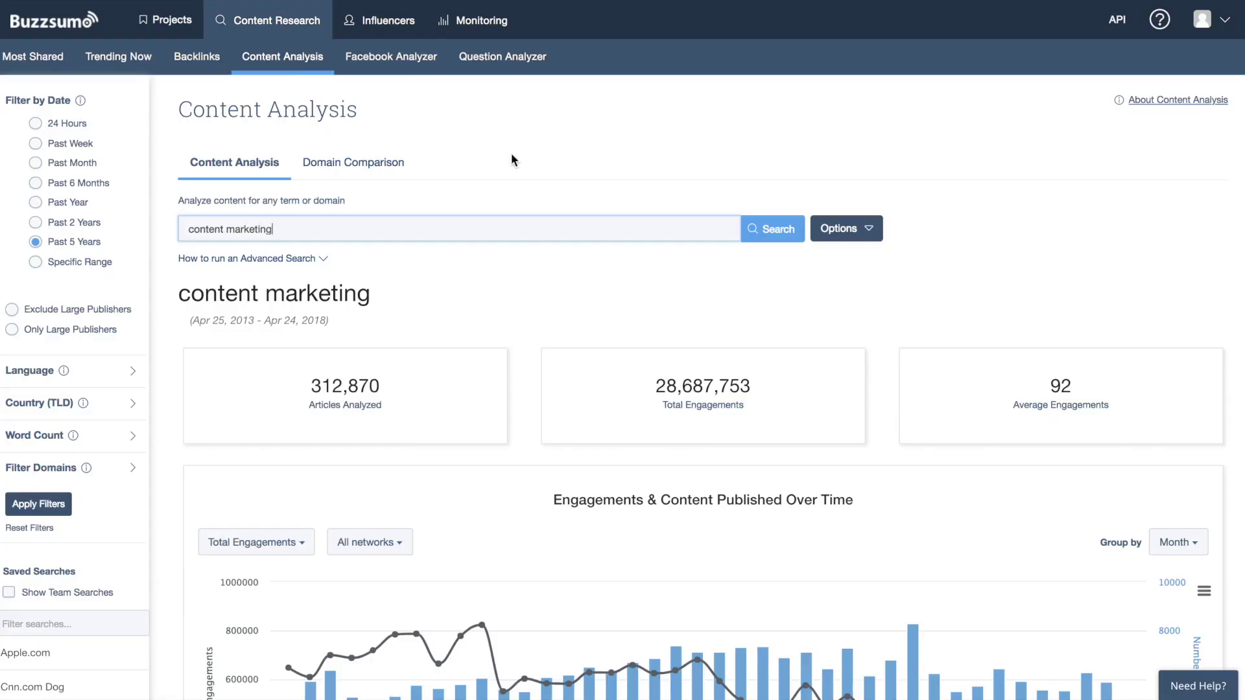
Step: Run a Facebook Analyzer keyword search for the exact phrase "content marketing" in quotation marks
click(395, 60)
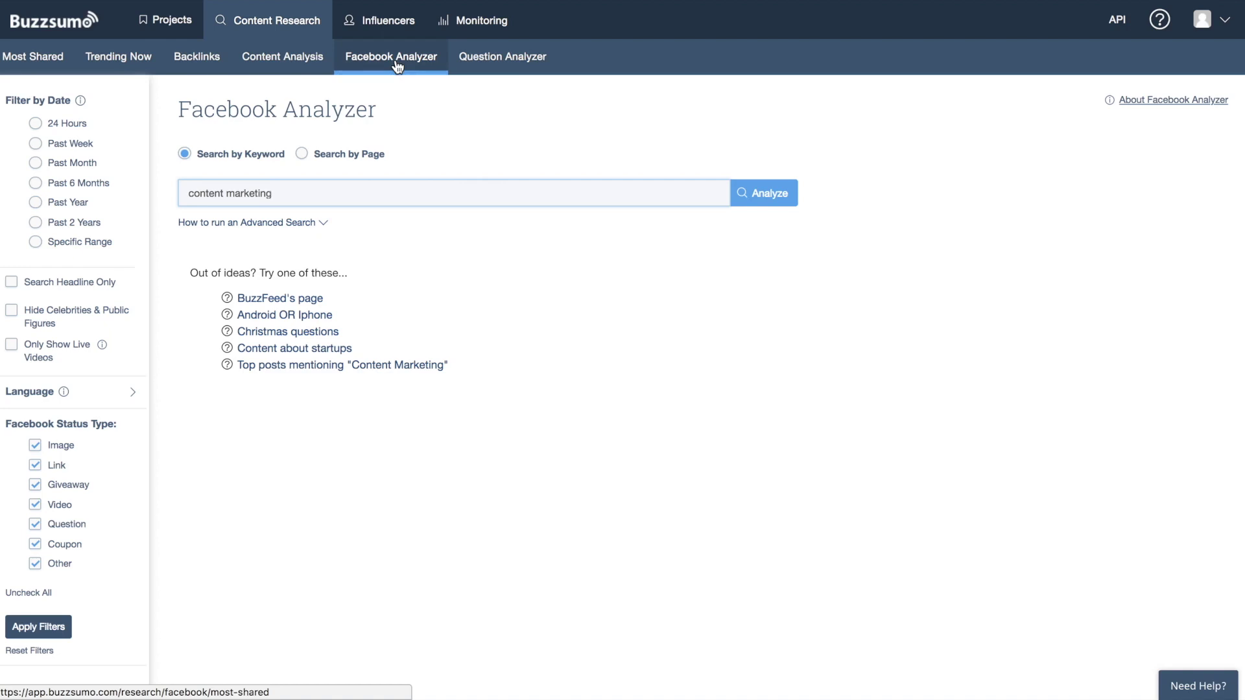
click(186, 192)
text(")
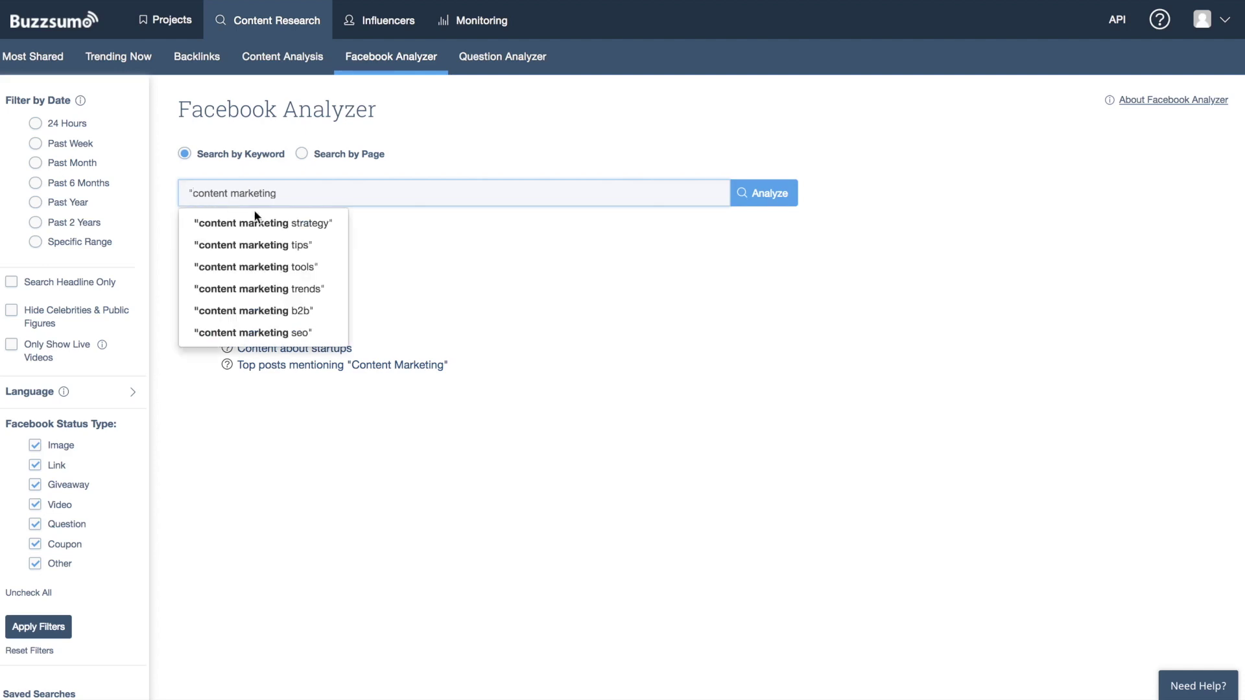
click(301, 190)
text(")
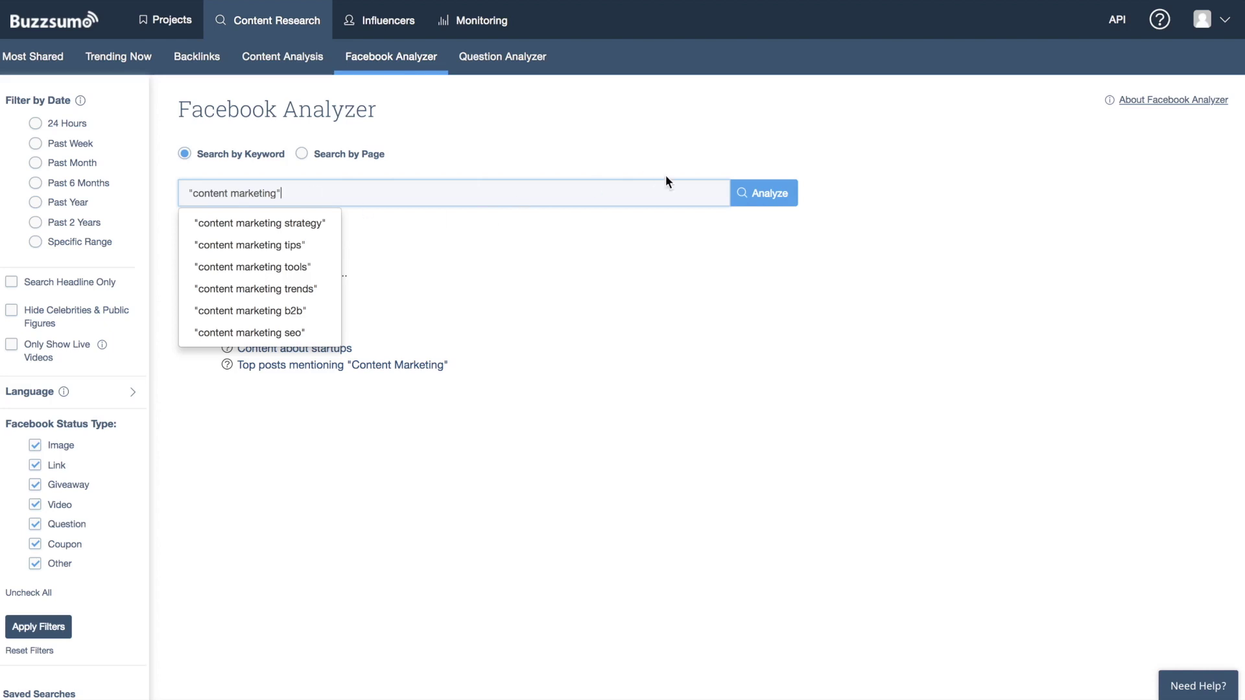
click(755, 195)
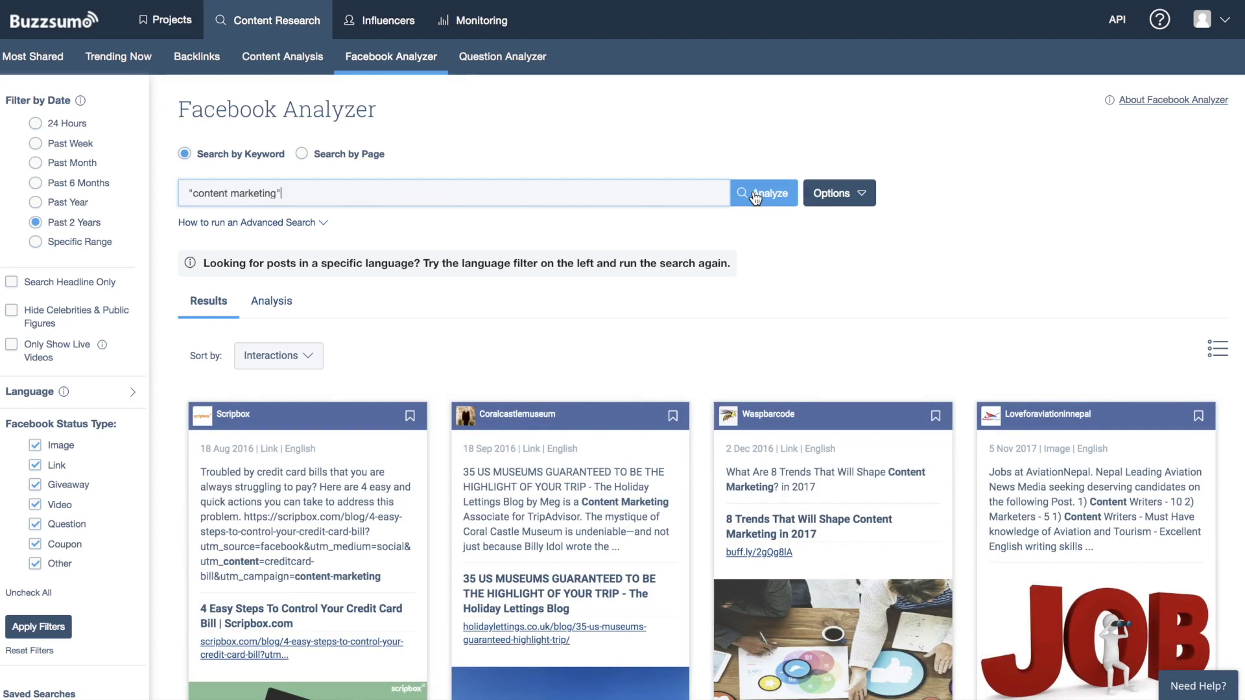
Step: Review the Facebook posts found with their likes, comments and shares, and check the available sort options
scroll(443, 336, down, 1)
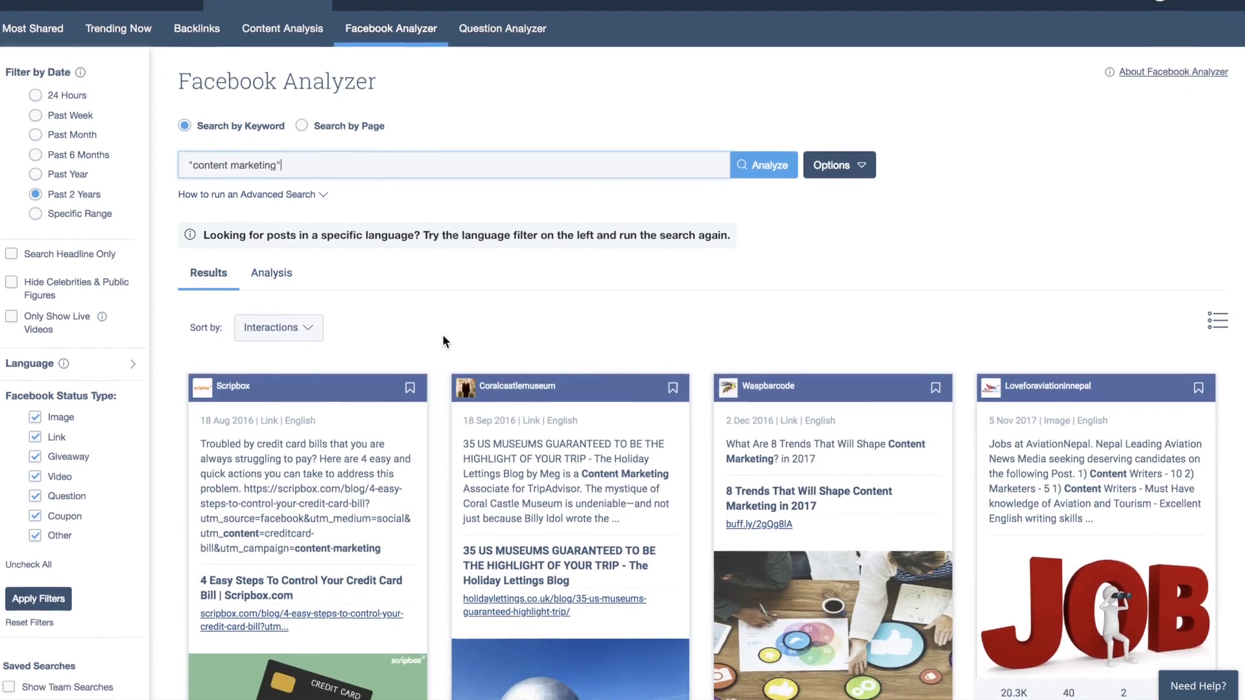
scroll(442, 334, down, 3)
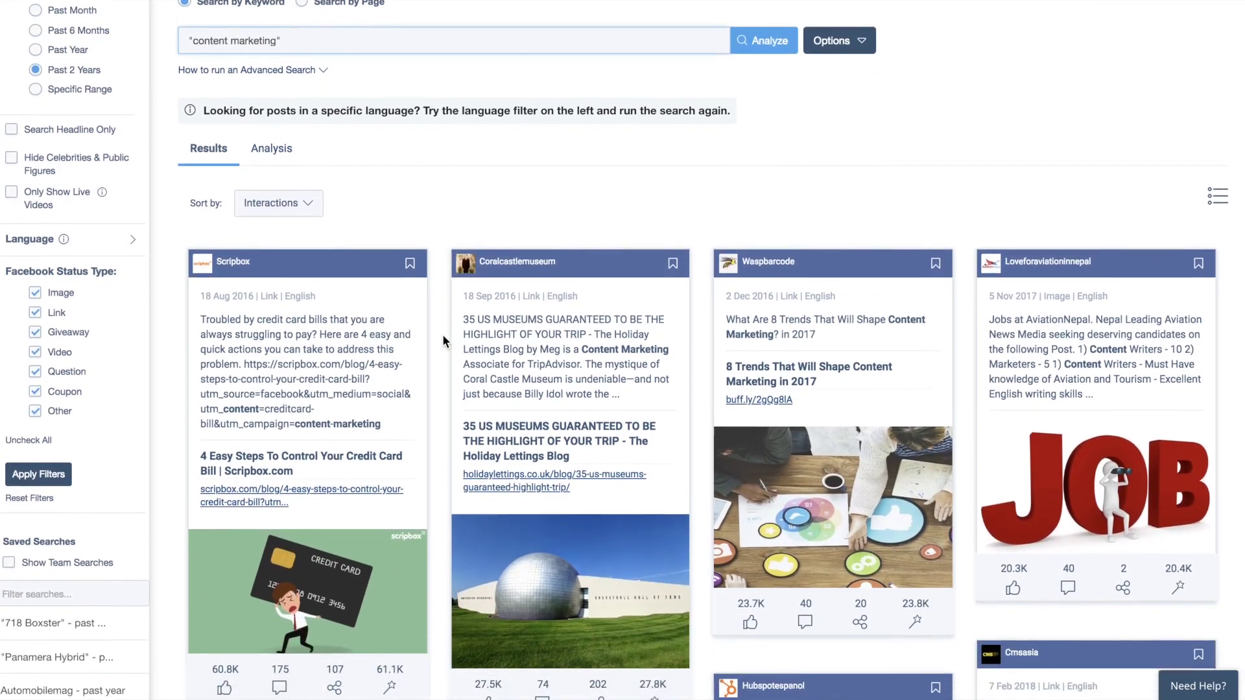
scroll(442, 334, down, 1)
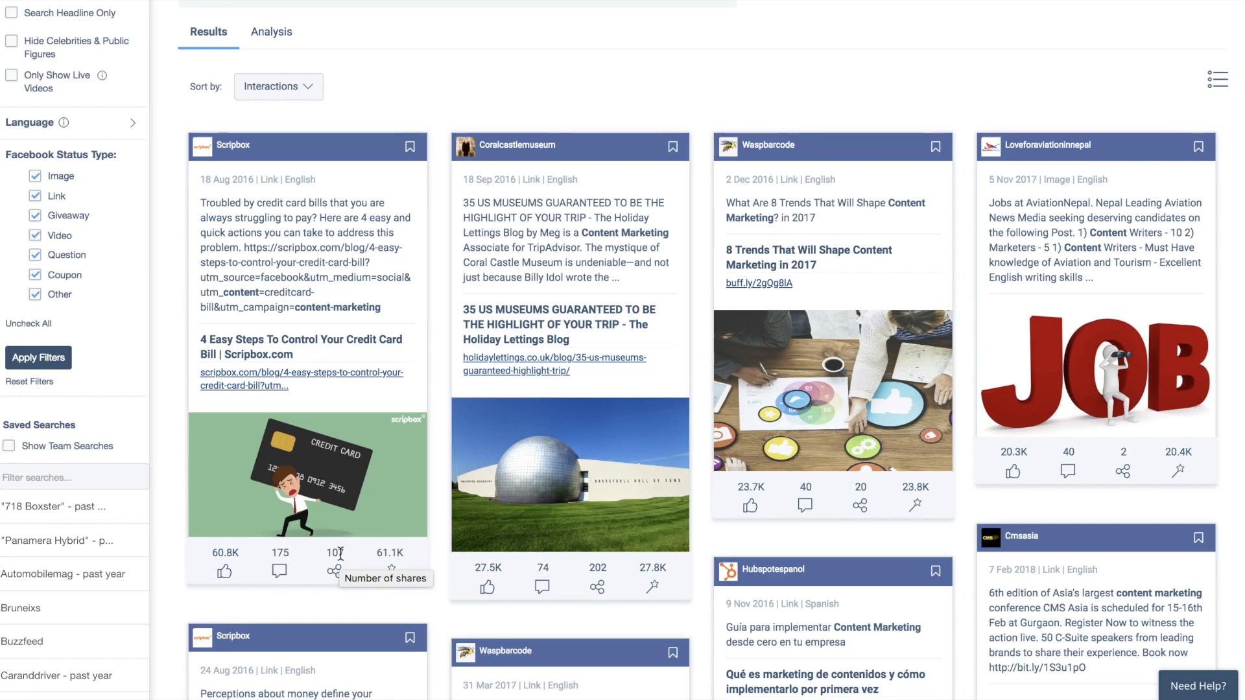
scroll(339, 553, up, 4)
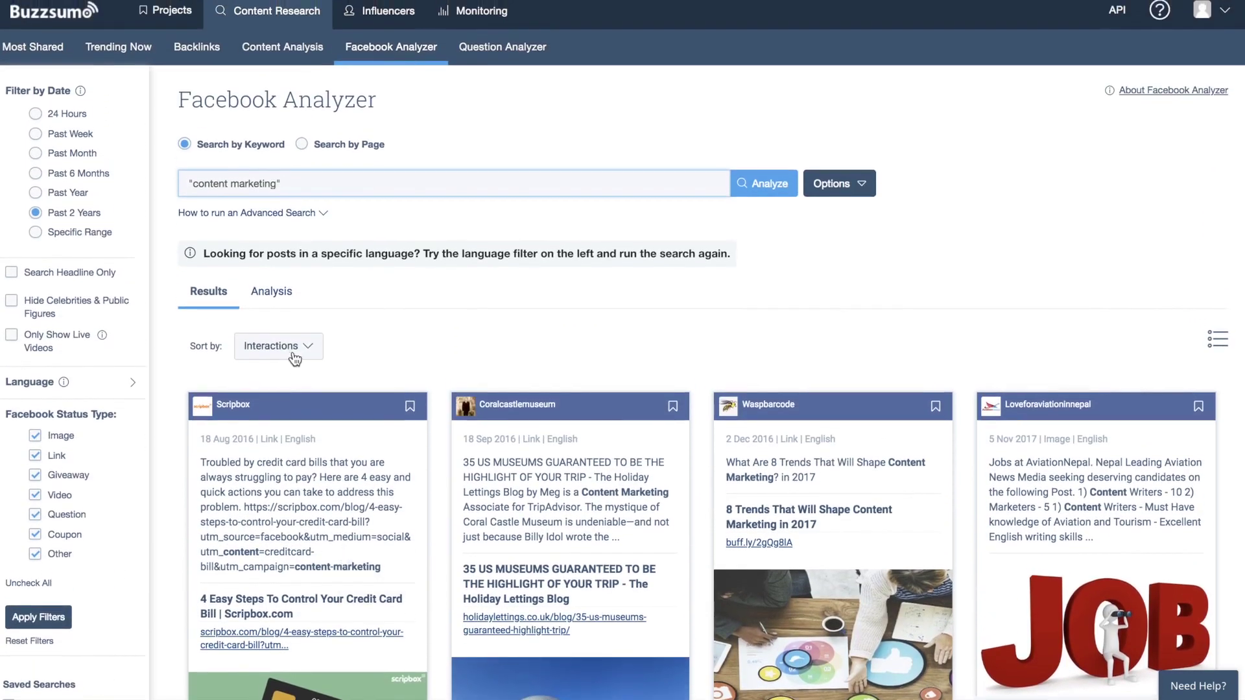
click(296, 357)
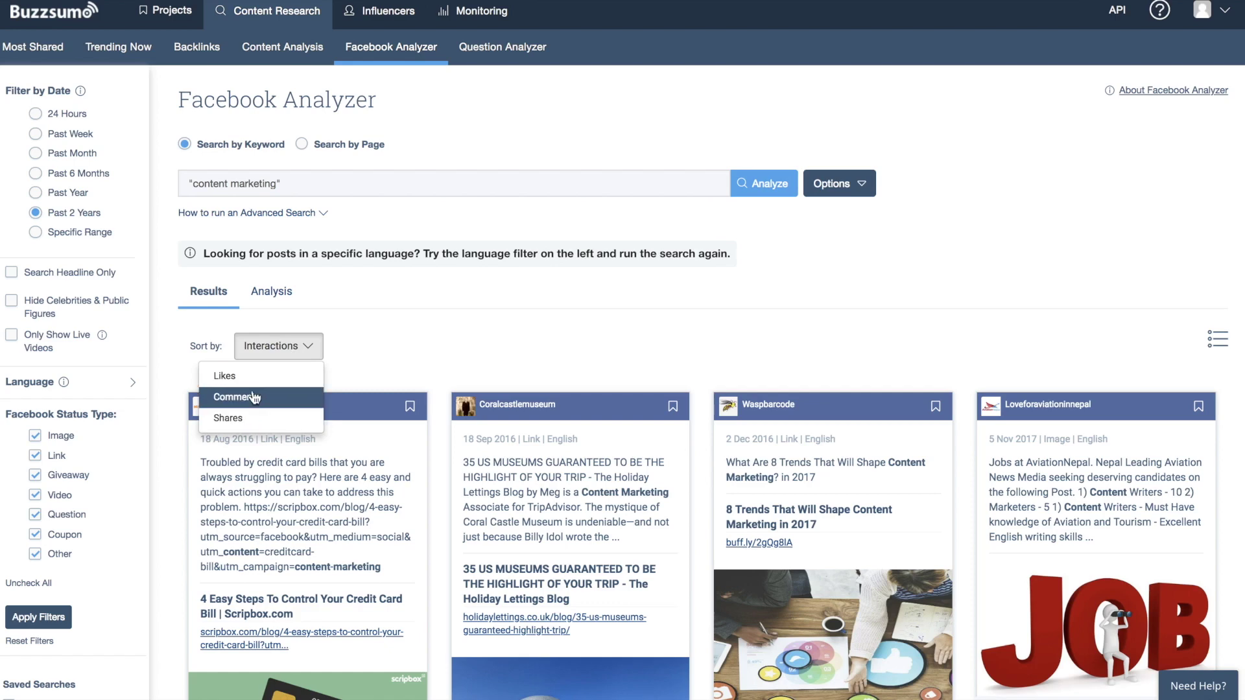
click(397, 334)
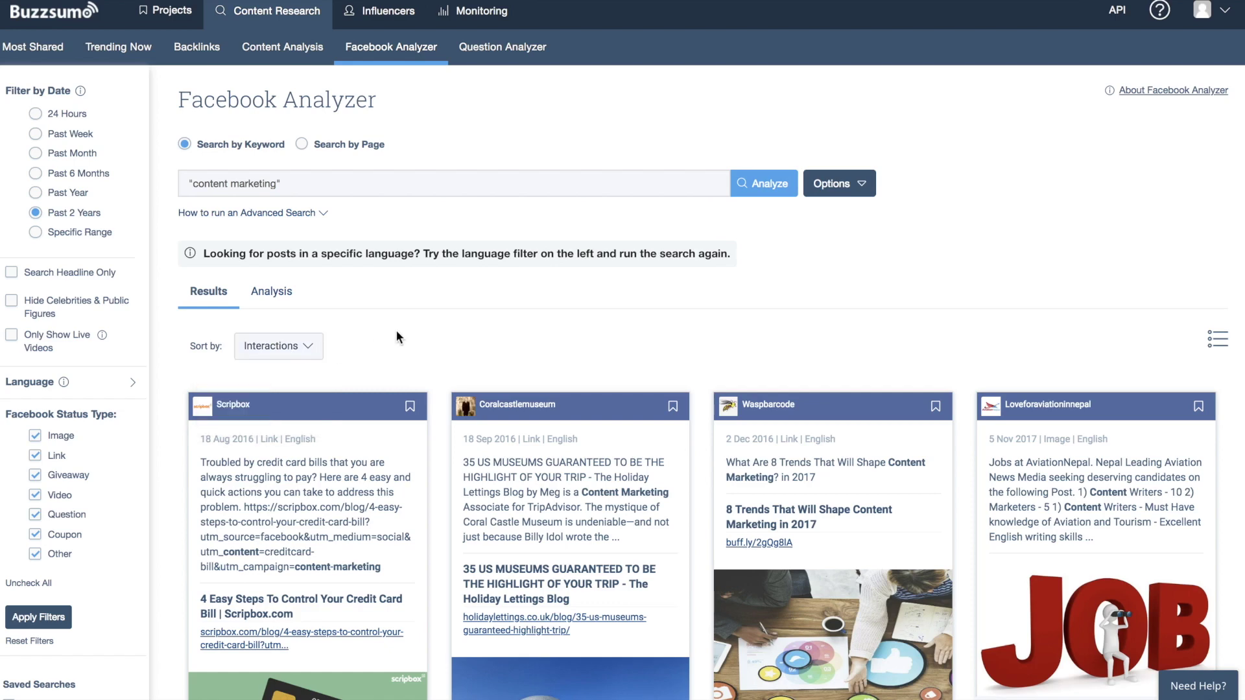
Step: Check the Facebook Analyzer's language and live video filters, and view the Analysis of the "content marketing" posts
scroll(382, 324, up, 1)
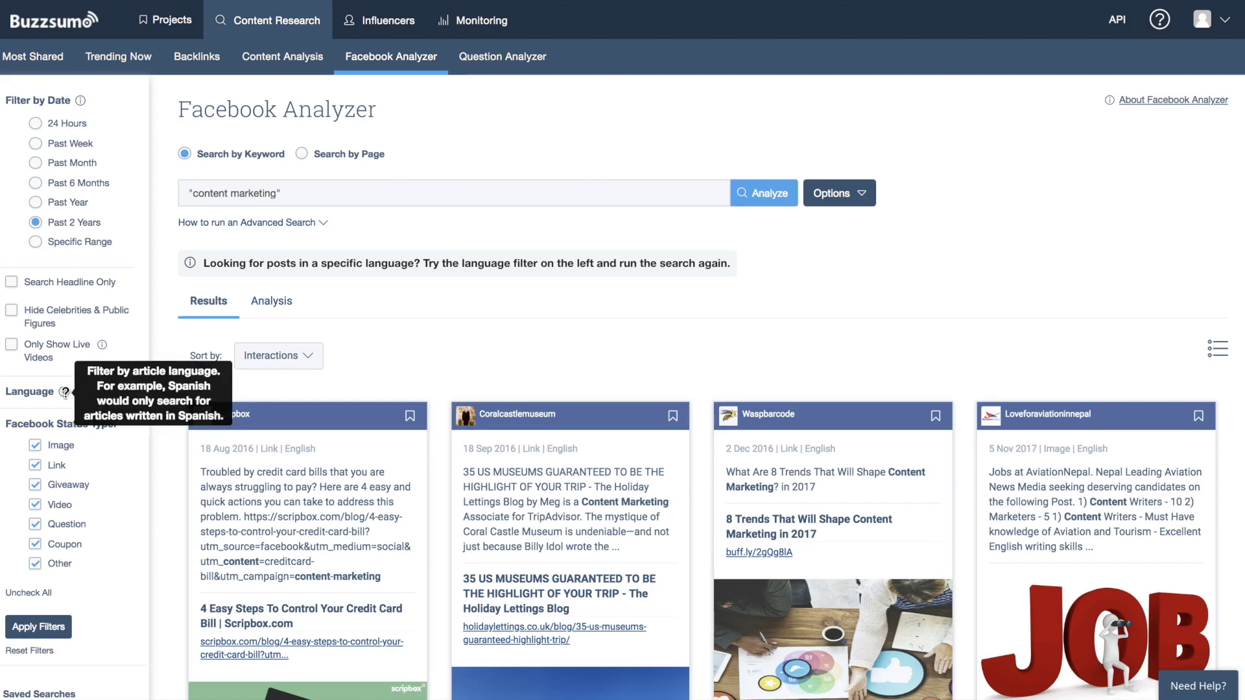
mouse_move(63, 393)
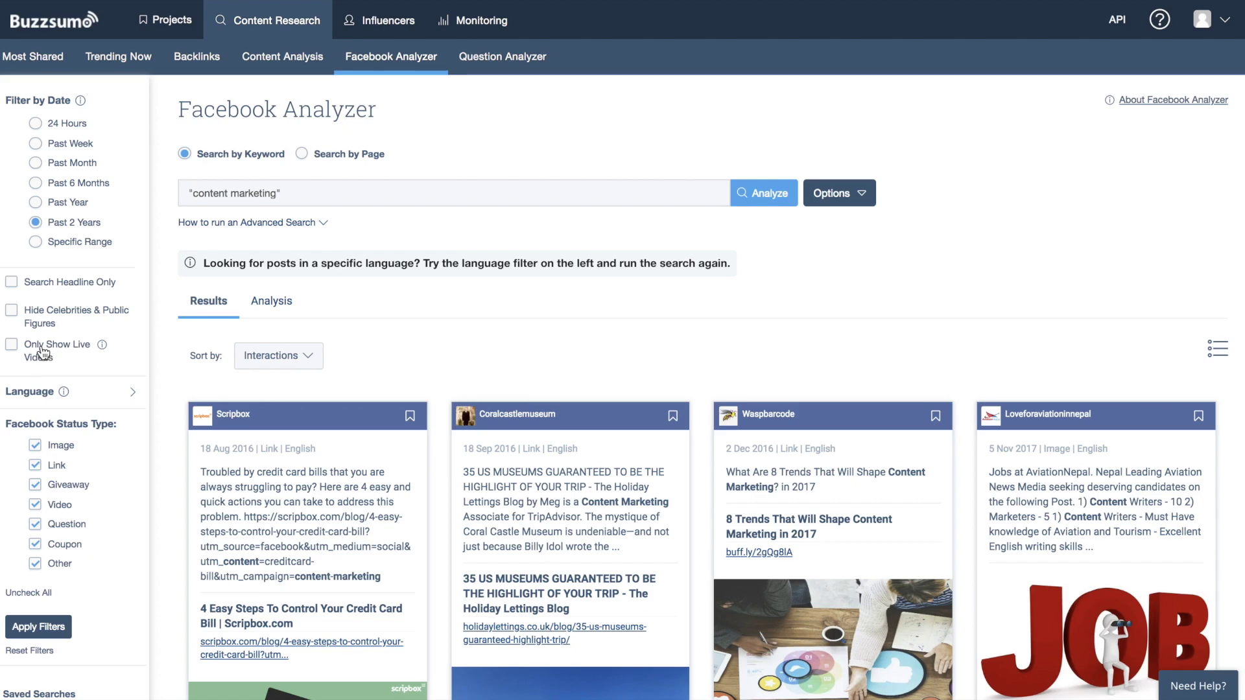
click(281, 305)
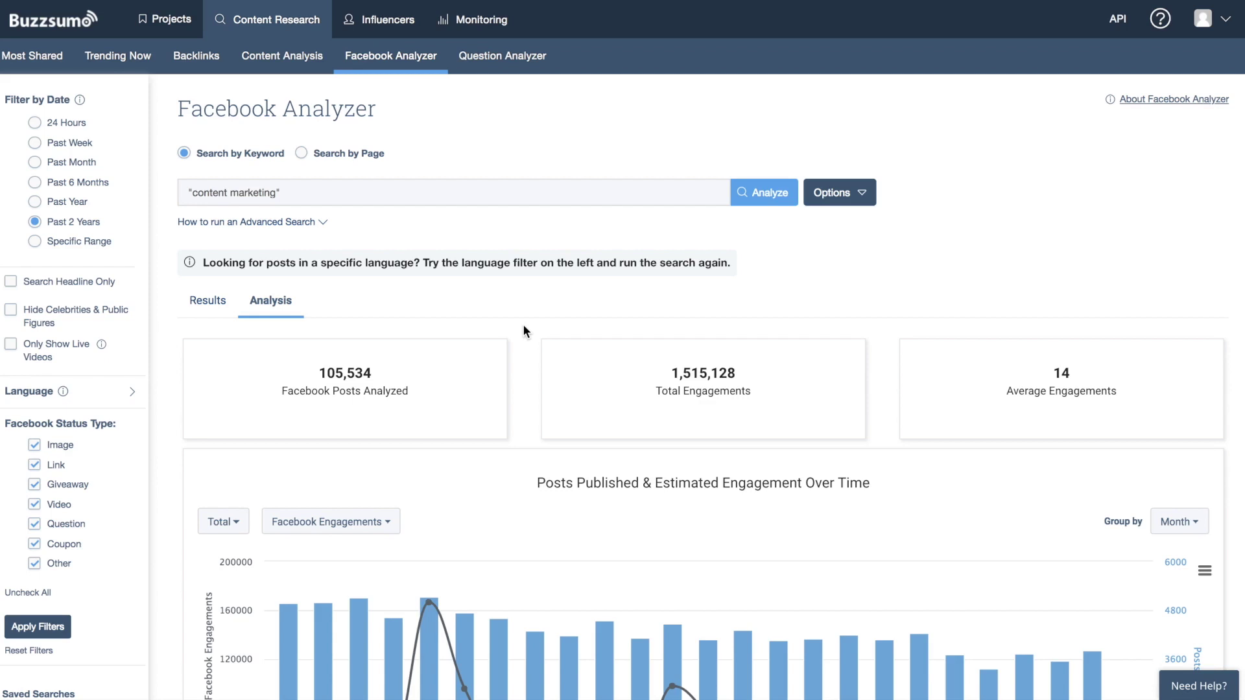
Step: Review the "content marketing" analysis charts for posts over time, engagement per post type, character range and day posted
scroll(523, 326, down, 3)
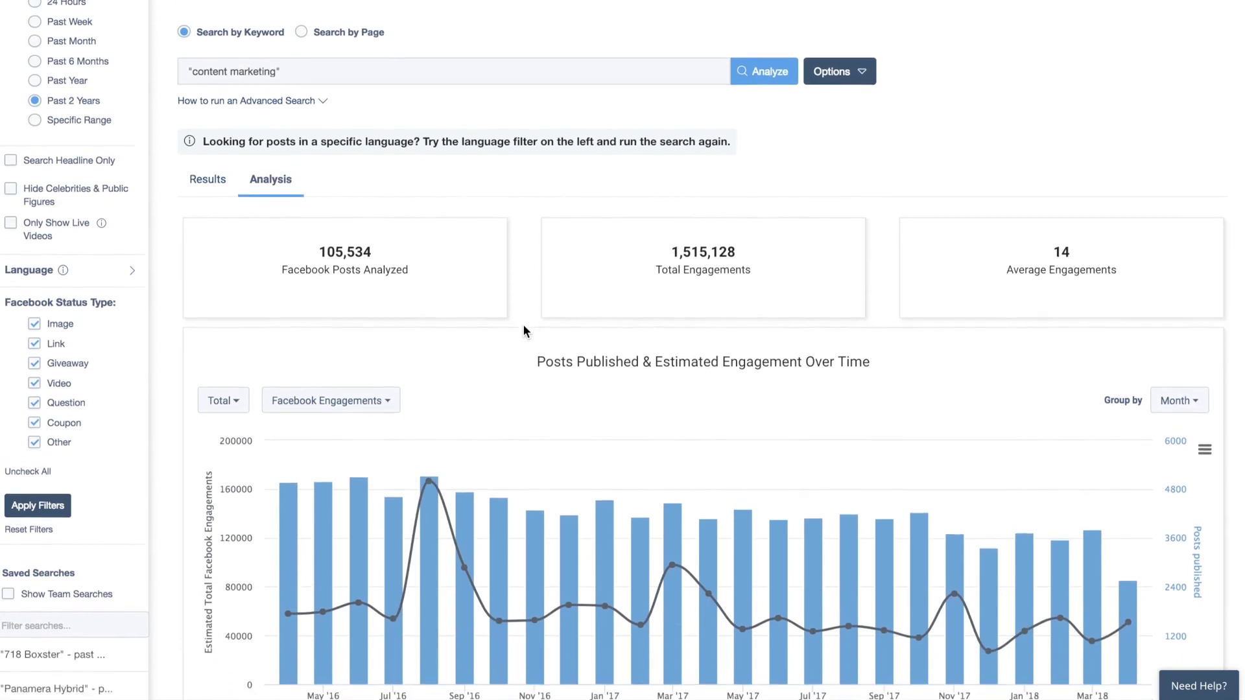
scroll(523, 326, down, 2)
scroll(524, 325, down, 1)
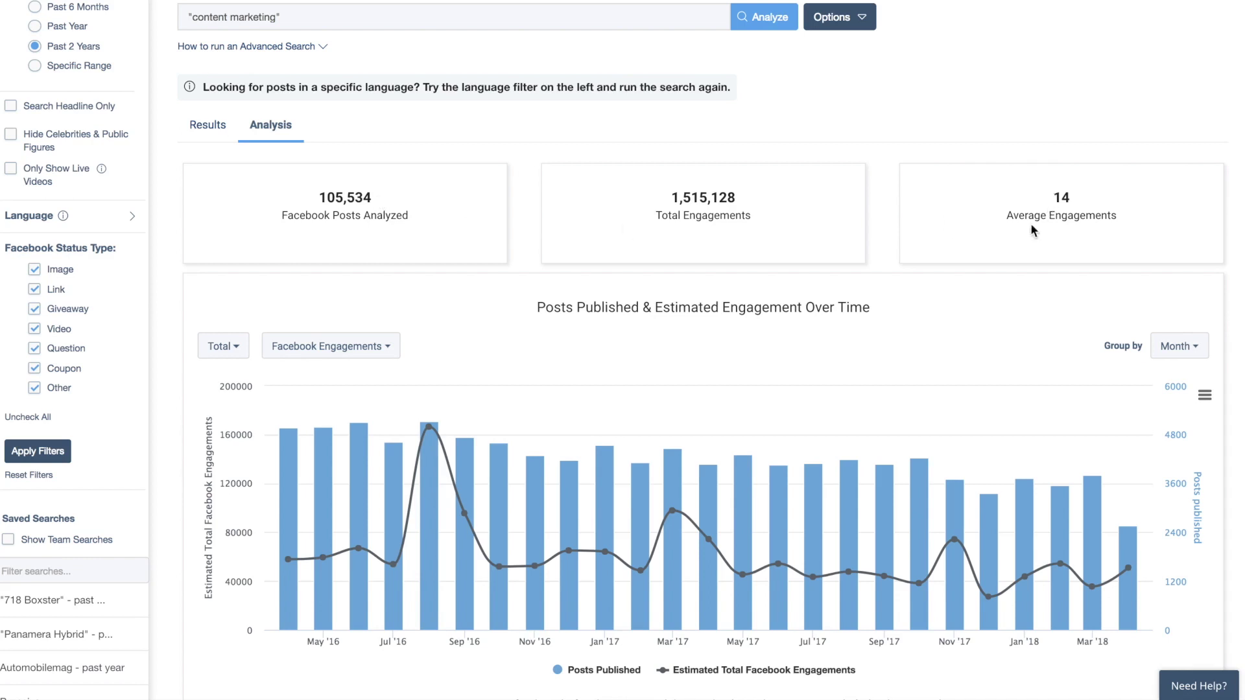
scroll(775, 447, down, 1)
scroll(775, 445, down, 3)
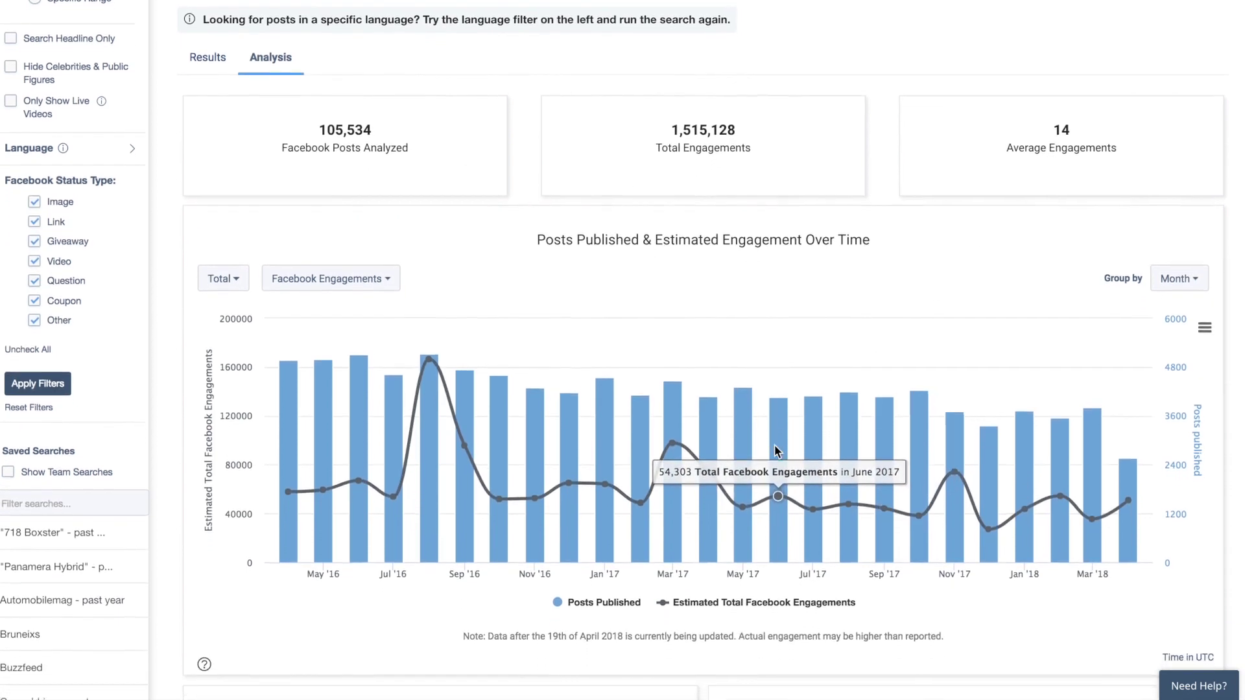
scroll(775, 445, down, 5)
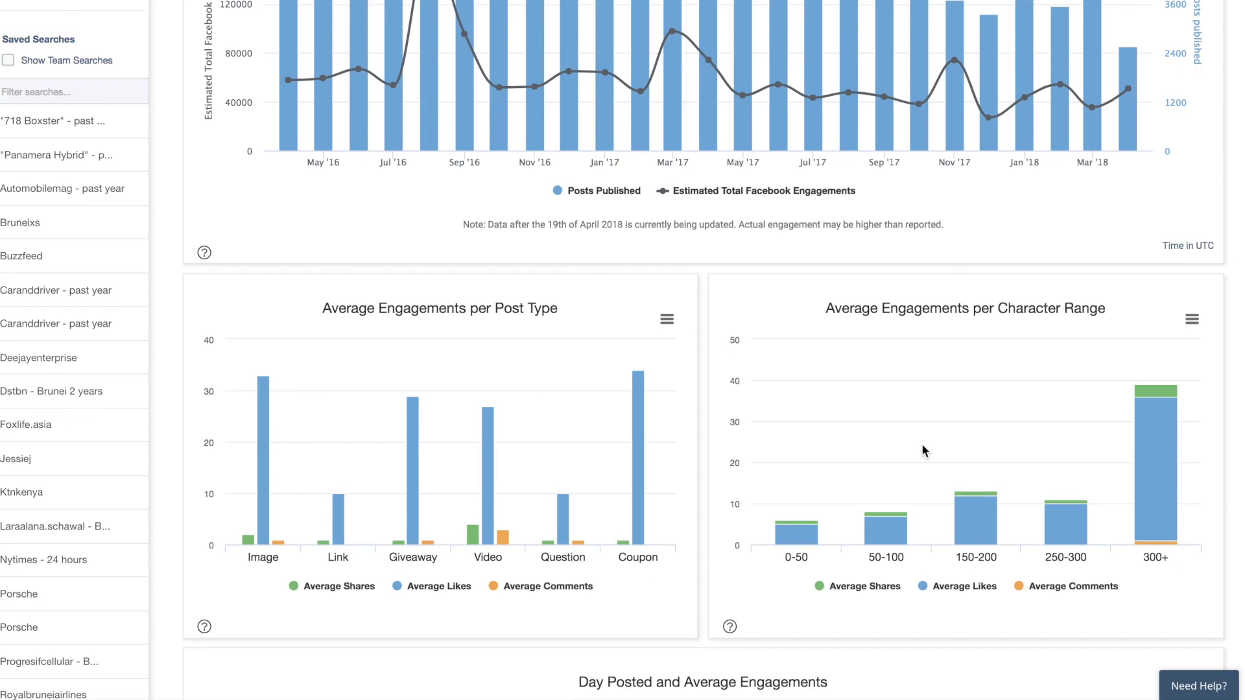
scroll(924, 451, down, 10)
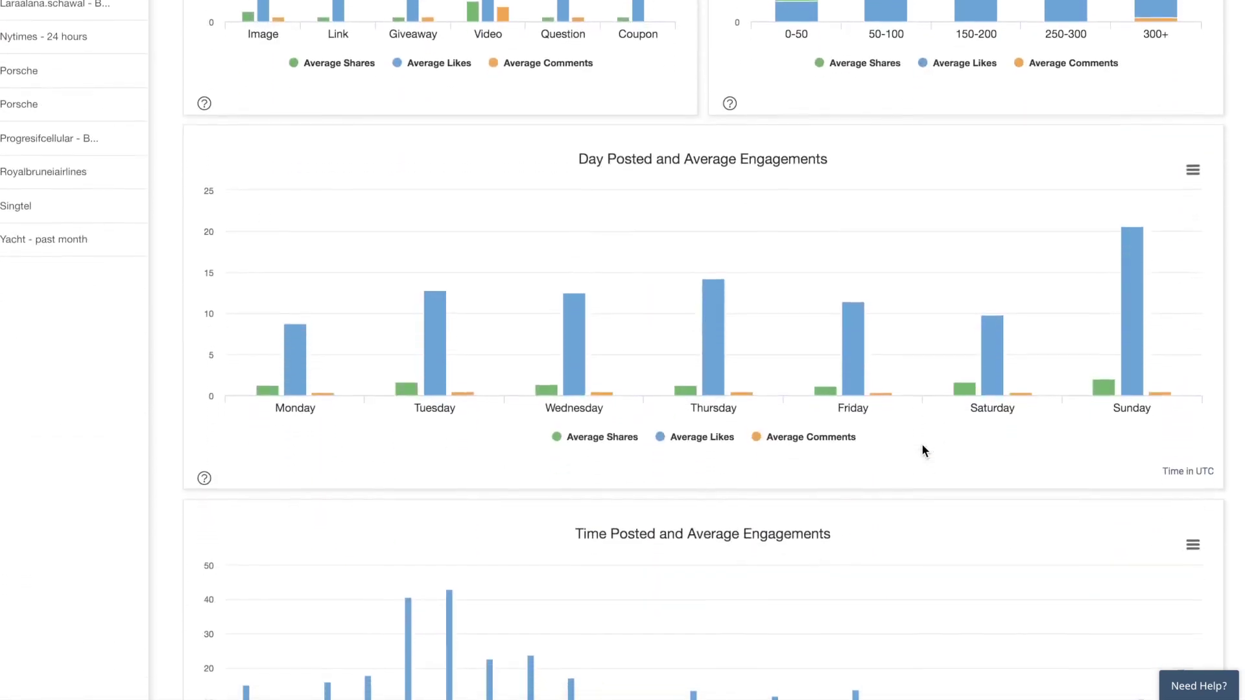
Step: Convert the Time Posted and Average Engagements chart to local time and check the average likes at its highest bar
scroll(924, 451, down, 2)
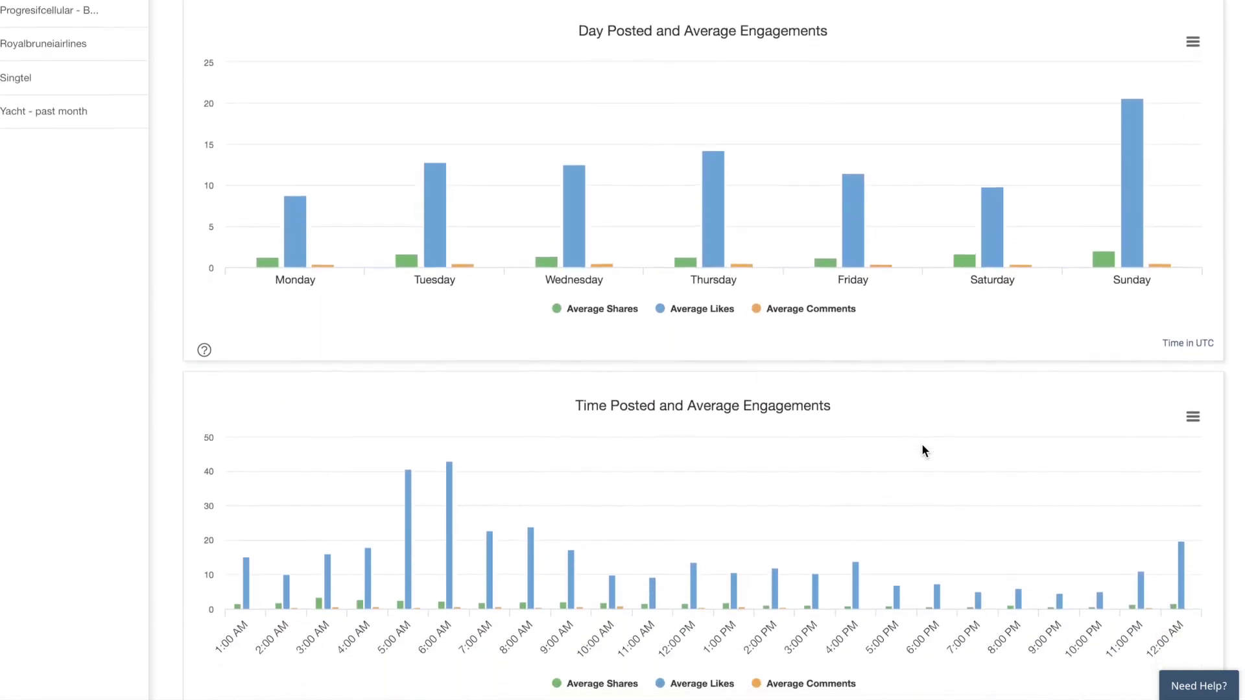
scroll(924, 450, down, 2)
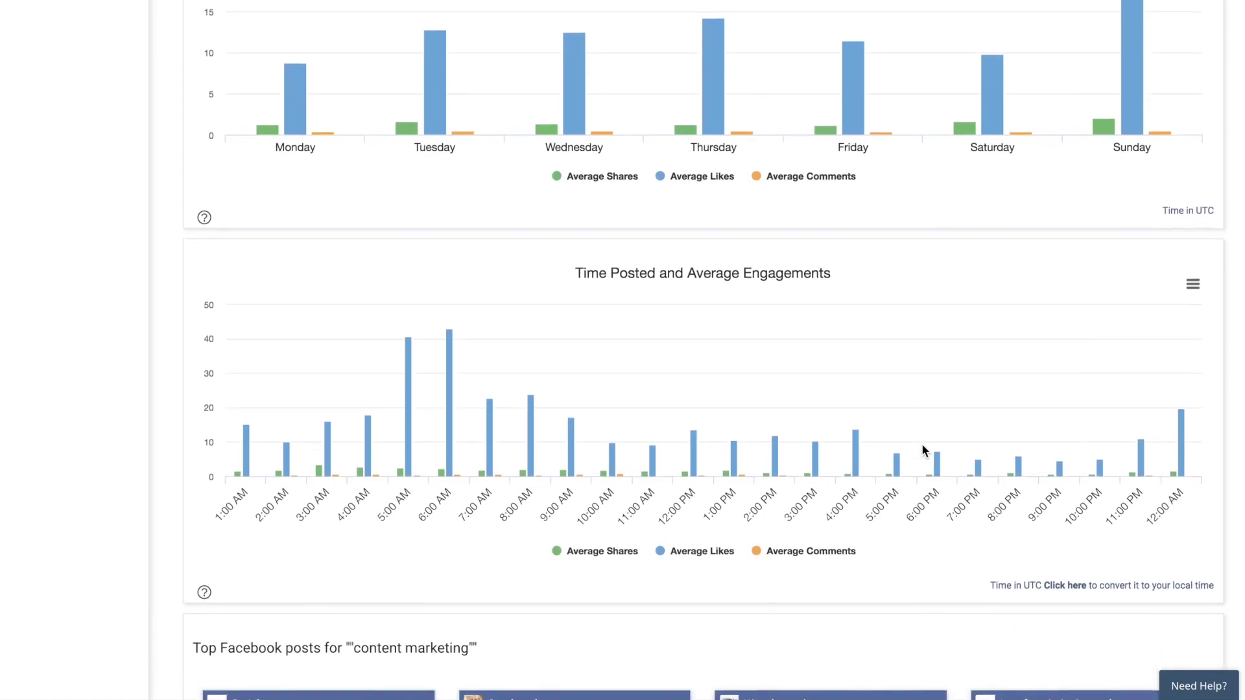
scroll(924, 450, down, 1)
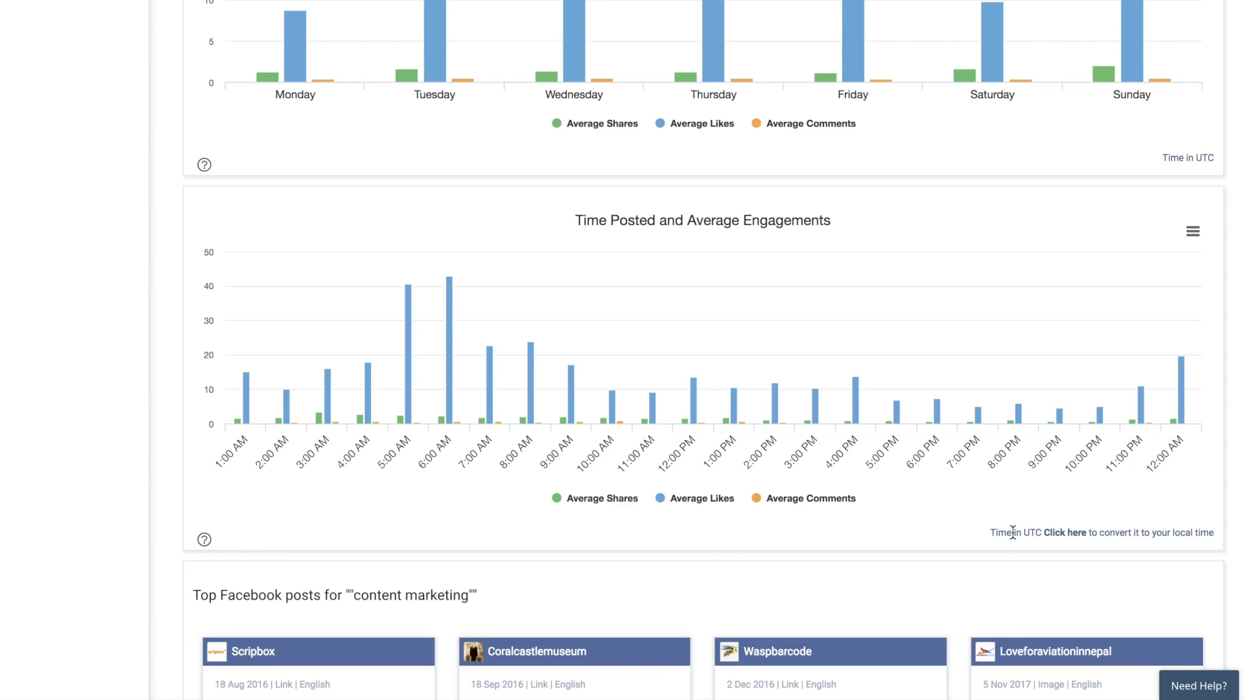
click(1062, 538)
mouse_move(449, 356)
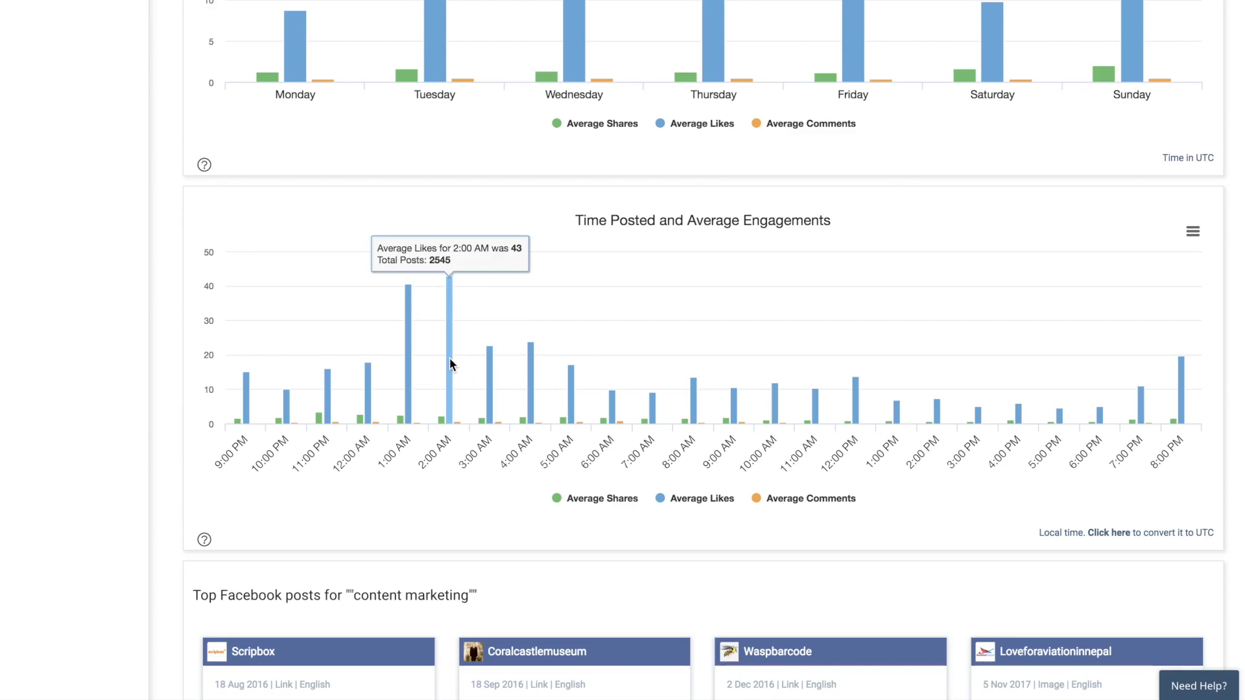
Step: Export the Facebook Analyzer results for "content marketing" as a PDF
scroll(450, 359, up, 10)
scroll(452, 365, up, 15)
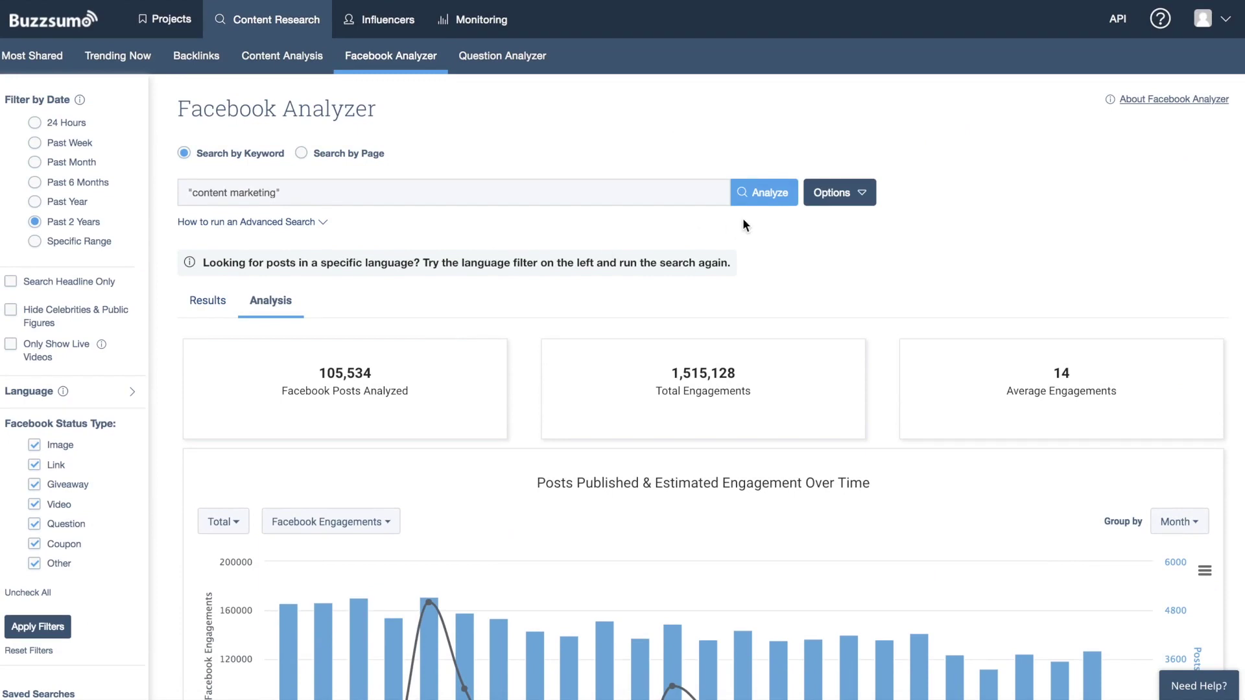
click(841, 197)
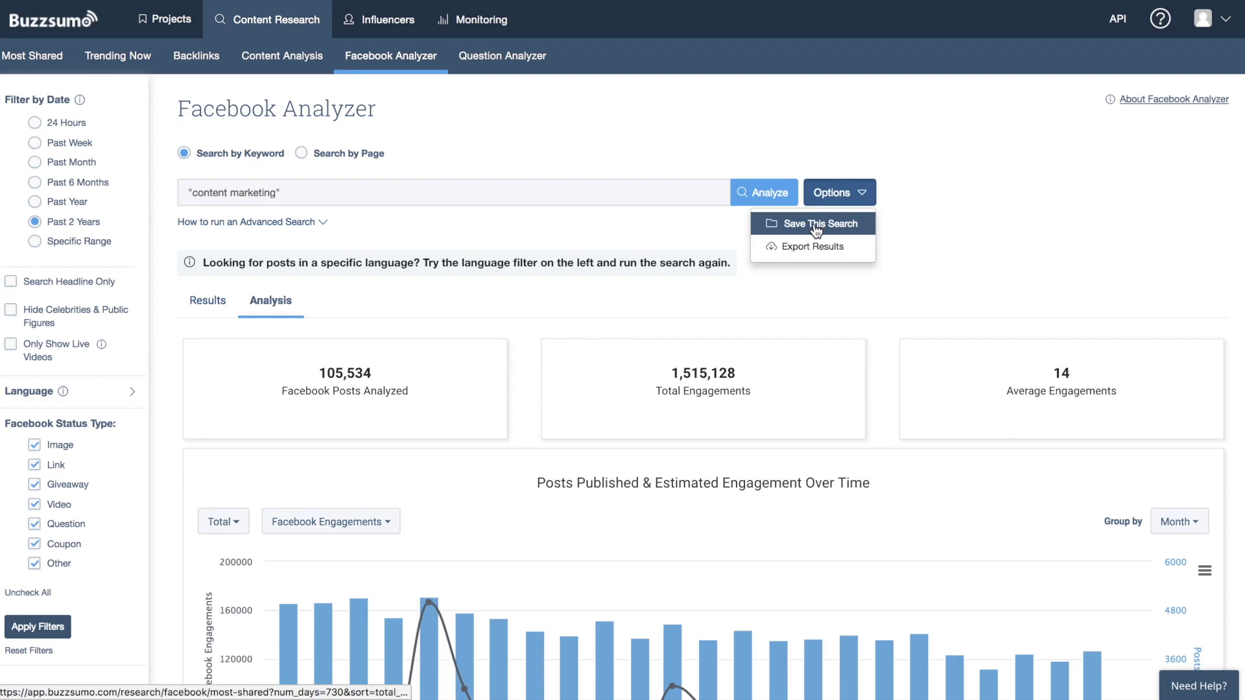
click(809, 247)
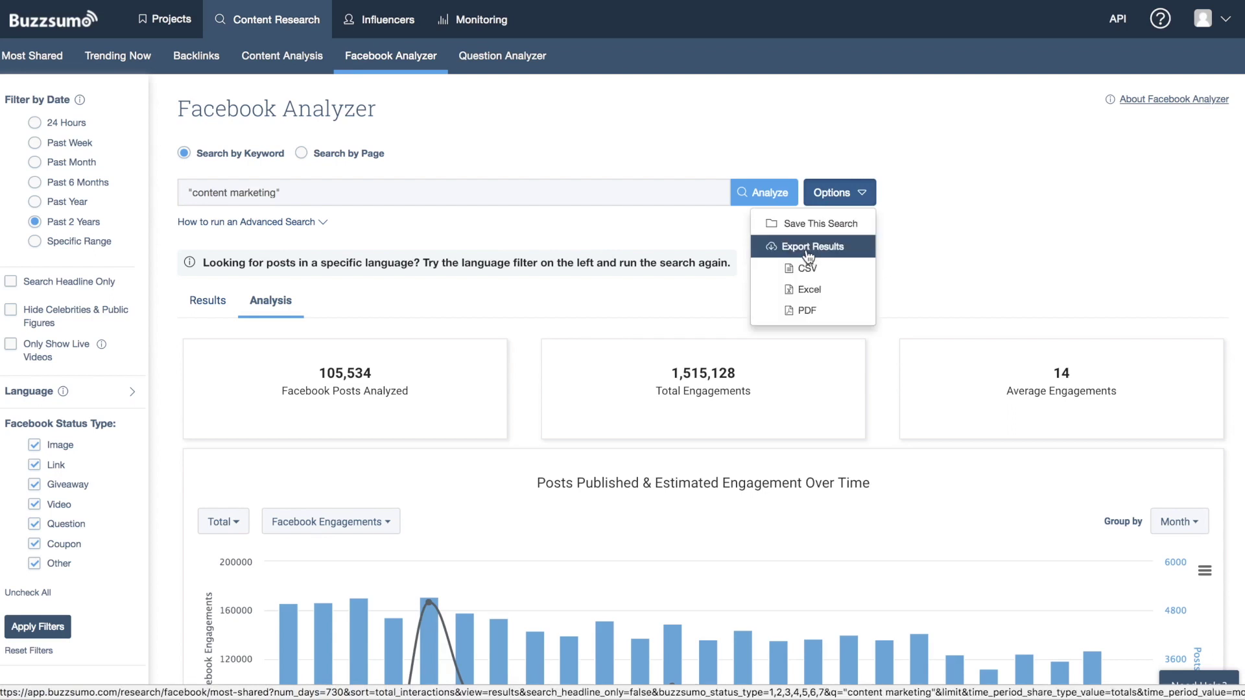
click(797, 311)
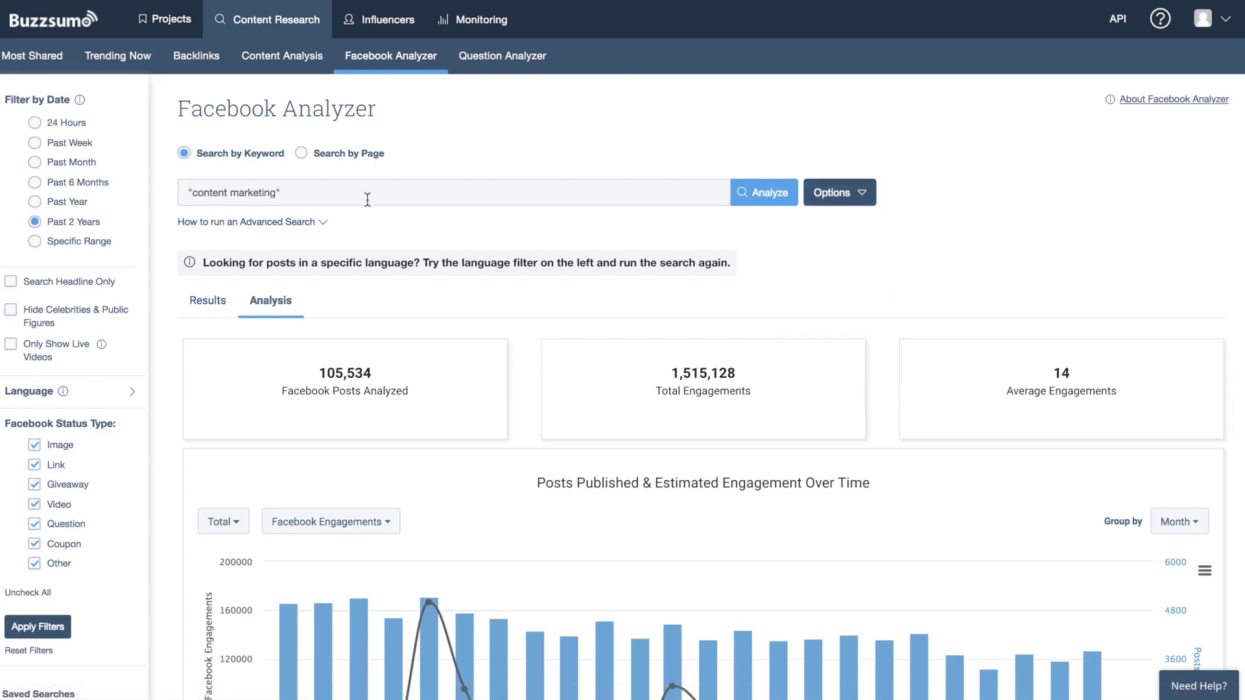
Step: Analyze the posts of the Facebook page buzzfeed using the search by page mode
mouse_move(302, 159)
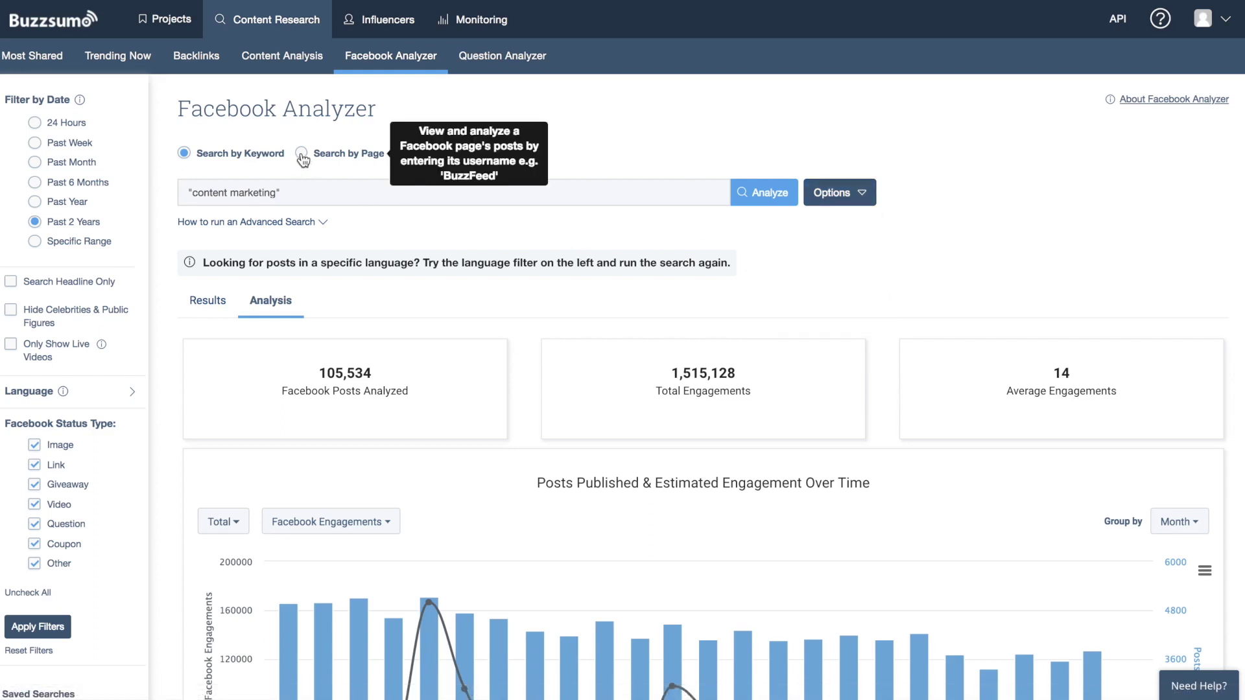
click(302, 159)
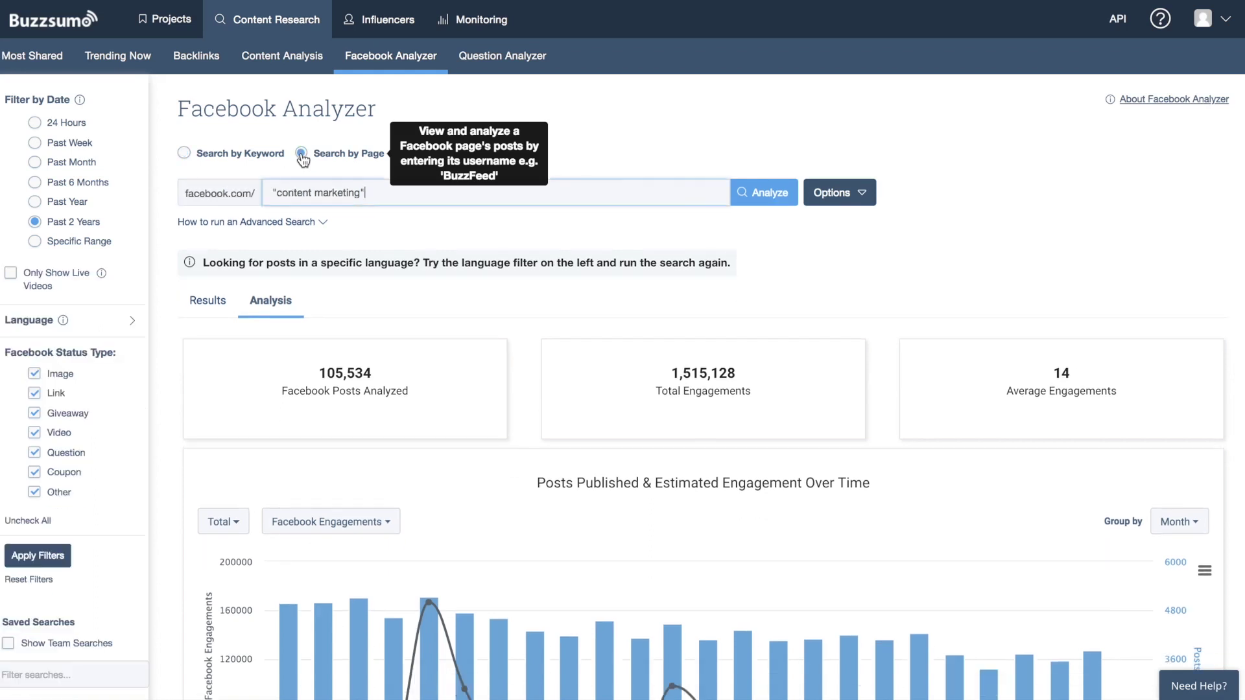
triple_click(314, 188)
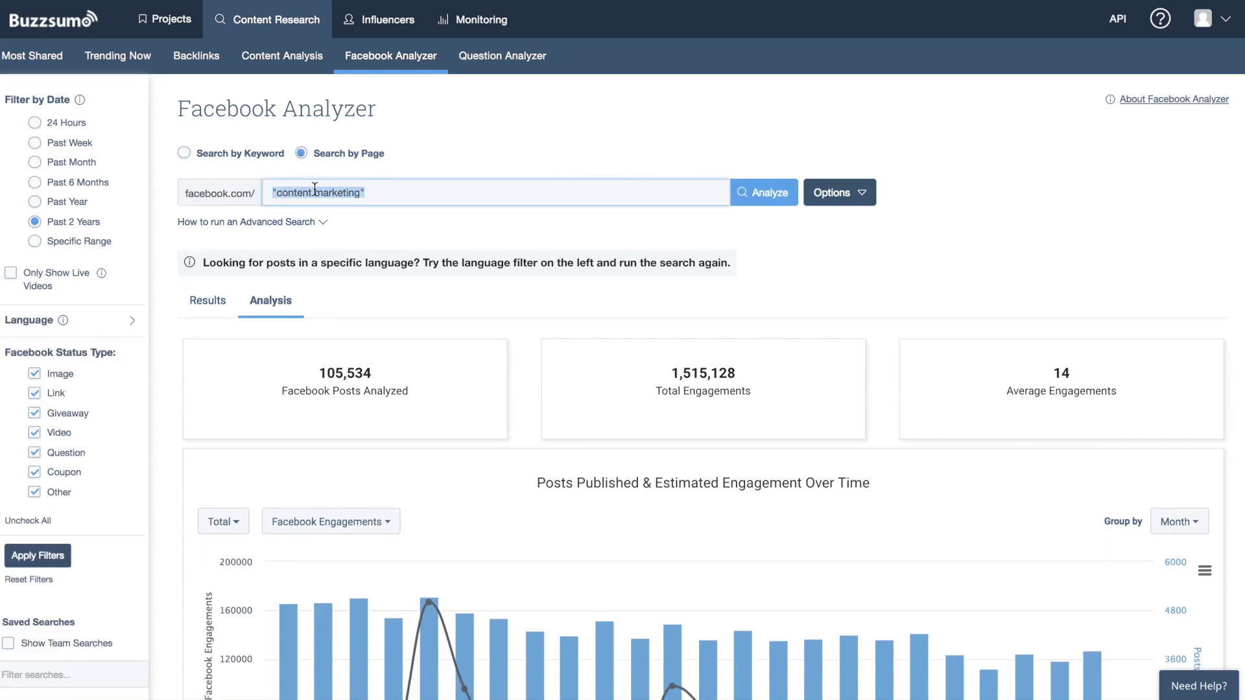
text(buzzfeed)
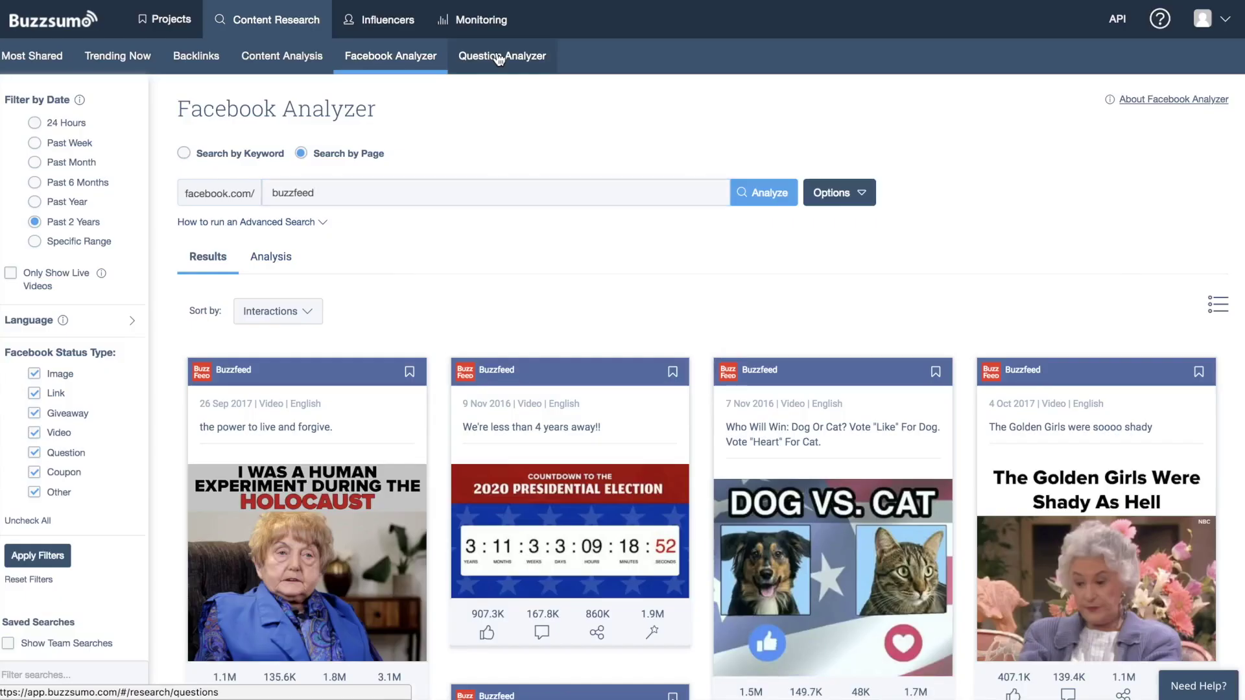
Step: Open the Question Analyzer and check its domain and subreddit search modes, ending on search by keyword
click(497, 57)
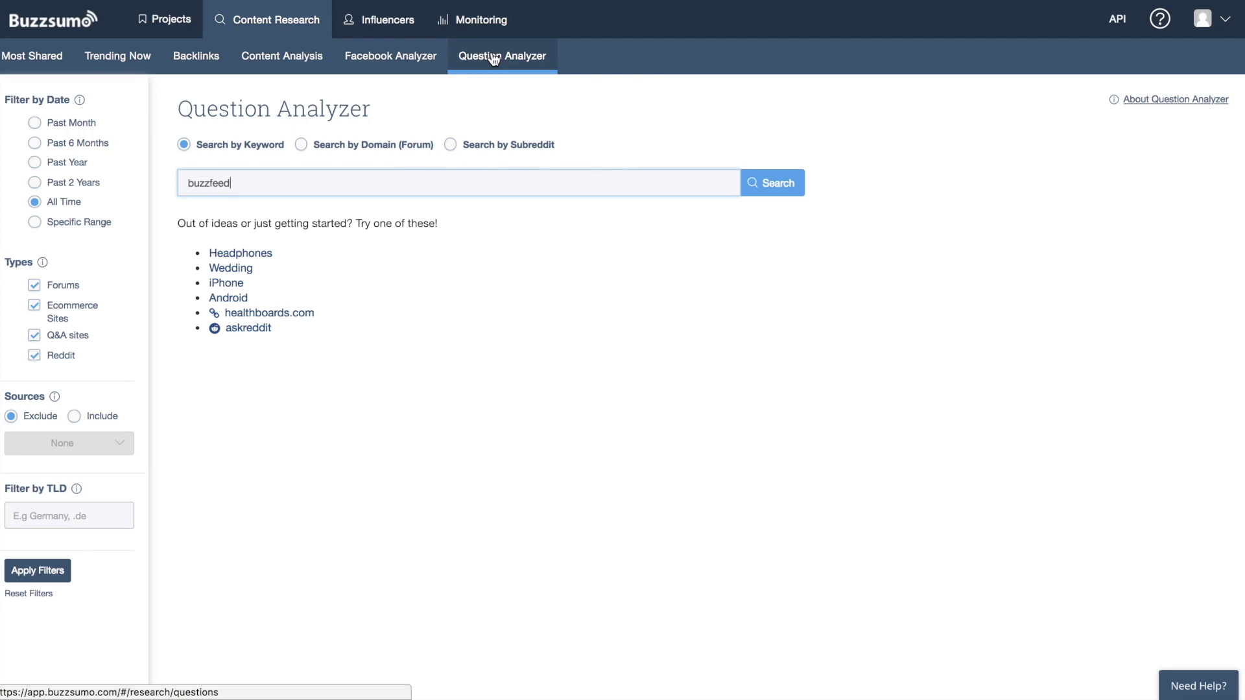
click(359, 148)
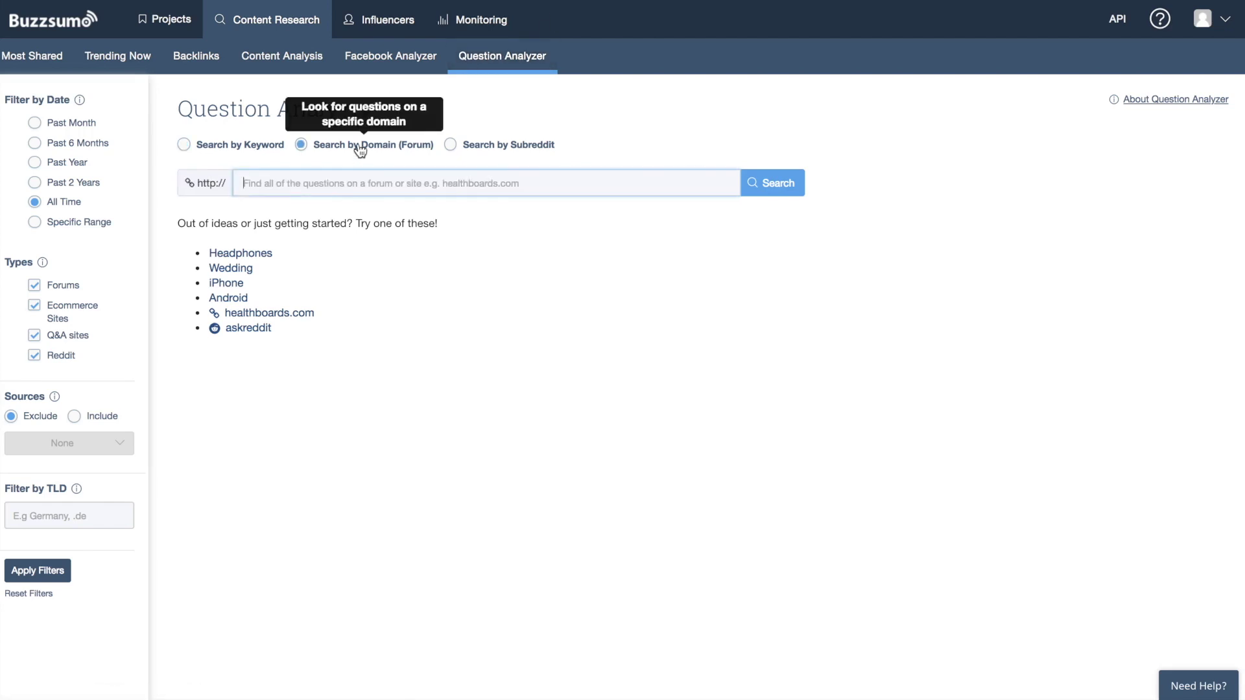
click(481, 153)
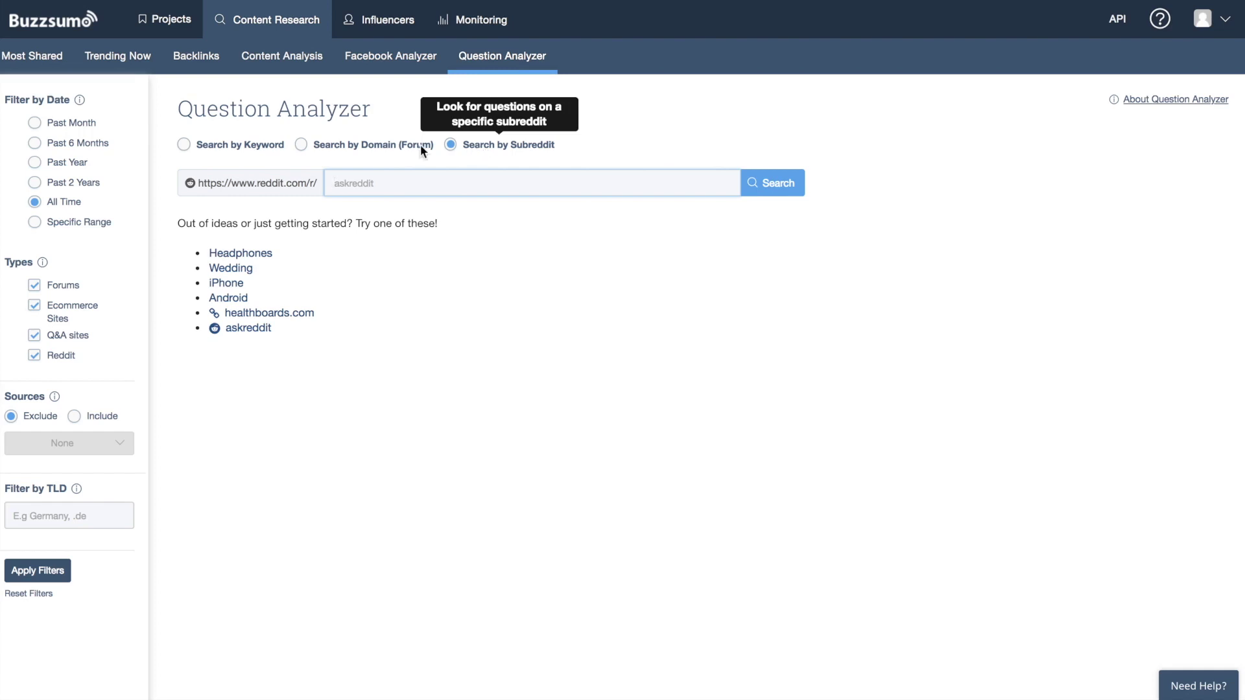
click(248, 151)
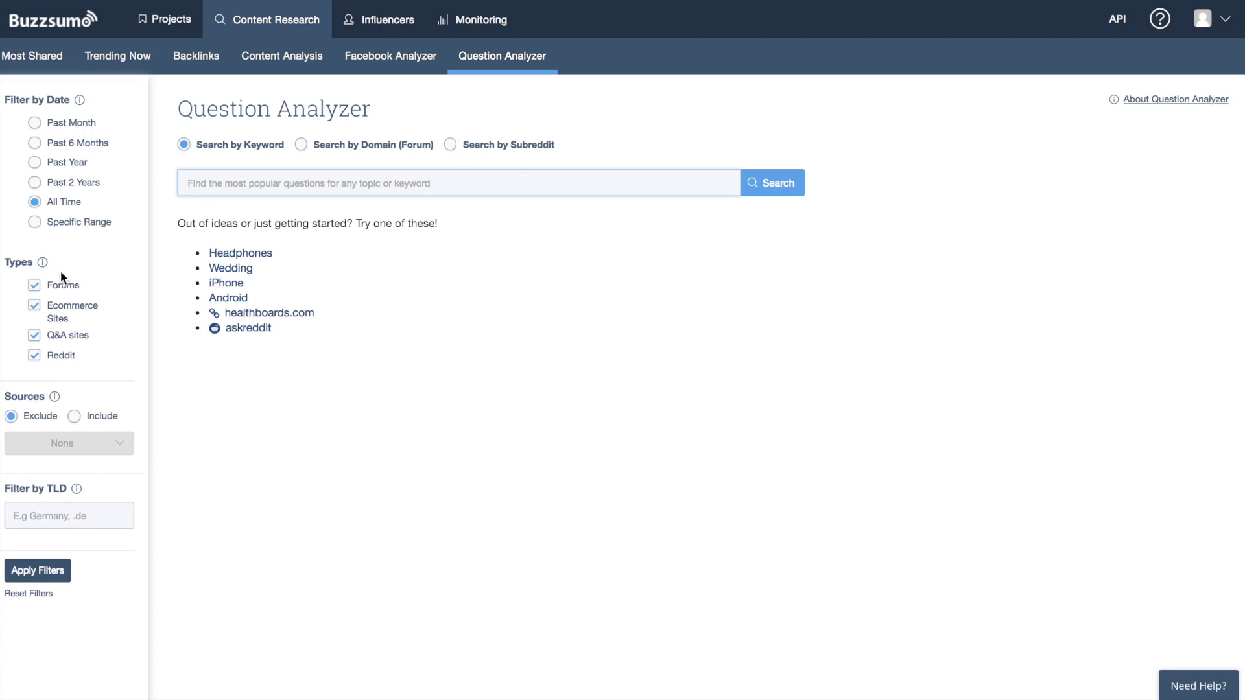
Step: Check the Question Analyzer's filters and run a keyword search for headphones
scroll(61, 271, down, 2)
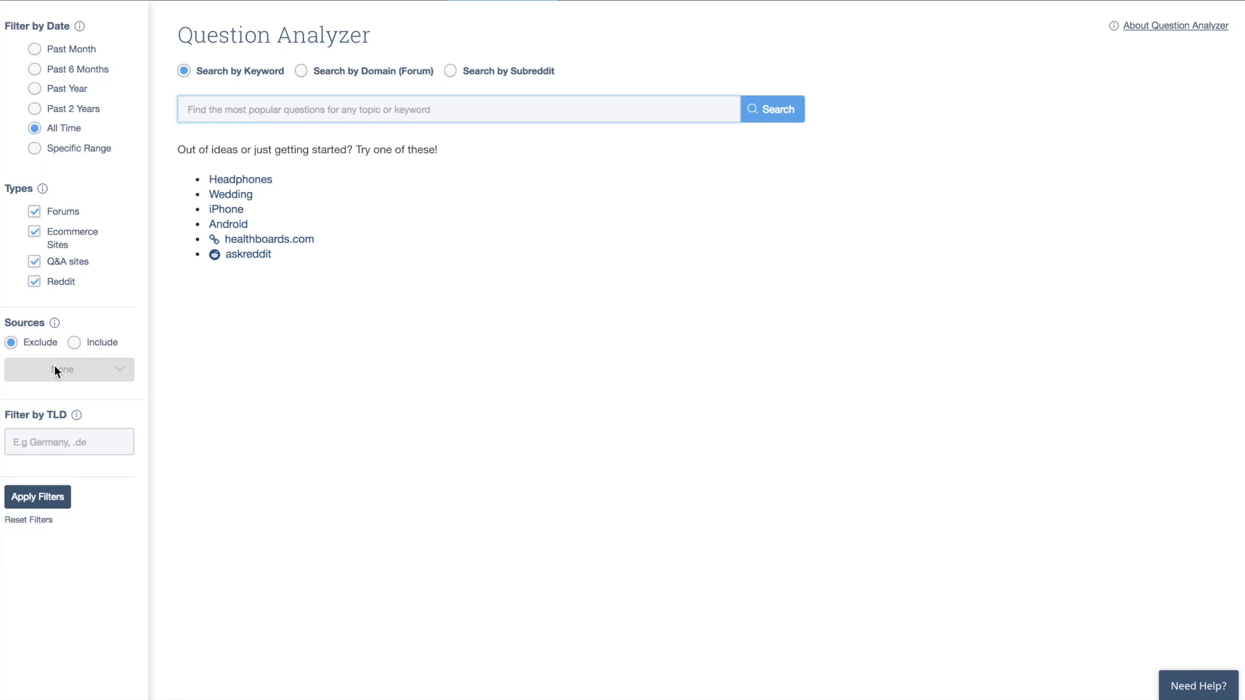
scroll(55, 369, up, 2)
click(246, 188)
text(headphones)
key(Return)
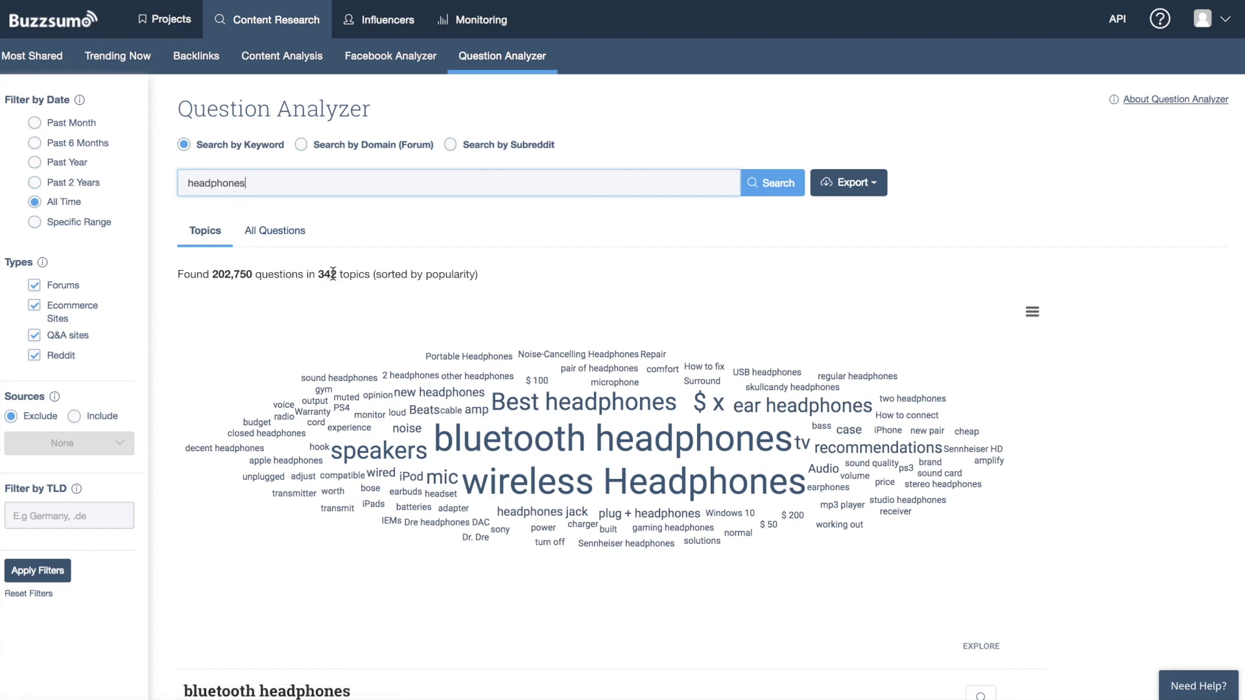
Step: View the list of all questions about headphones and return to the topics overview
drag(332, 273, 199, 231)
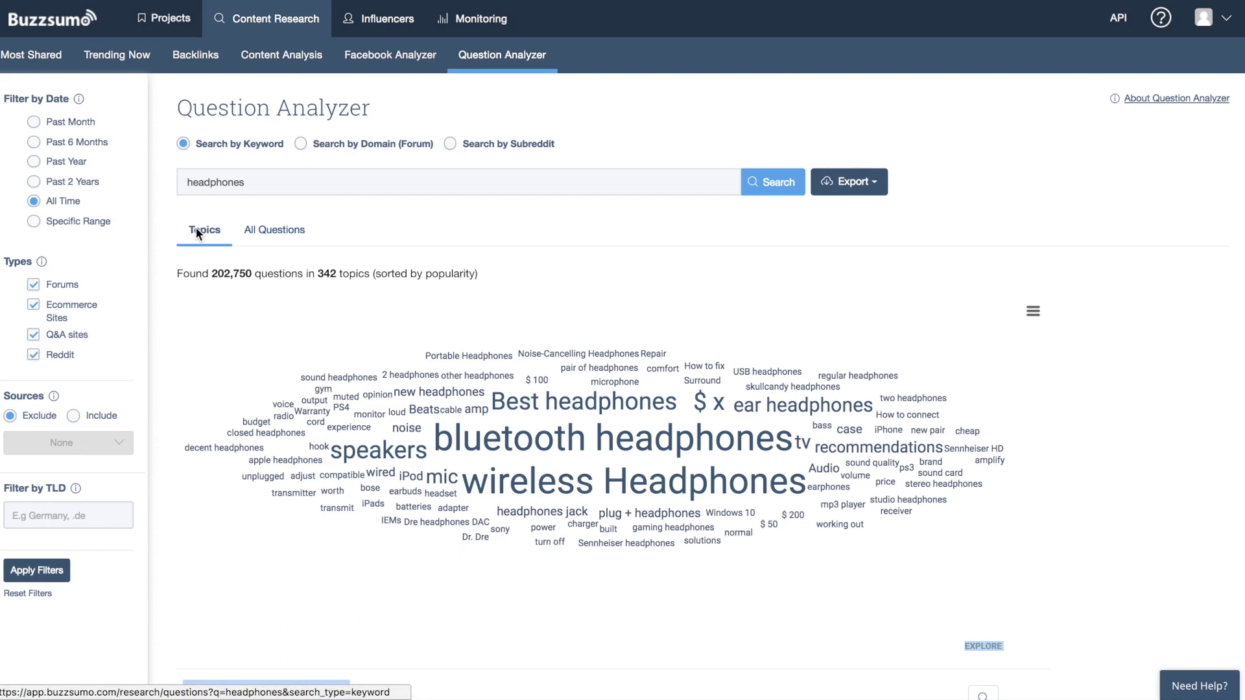
click(260, 231)
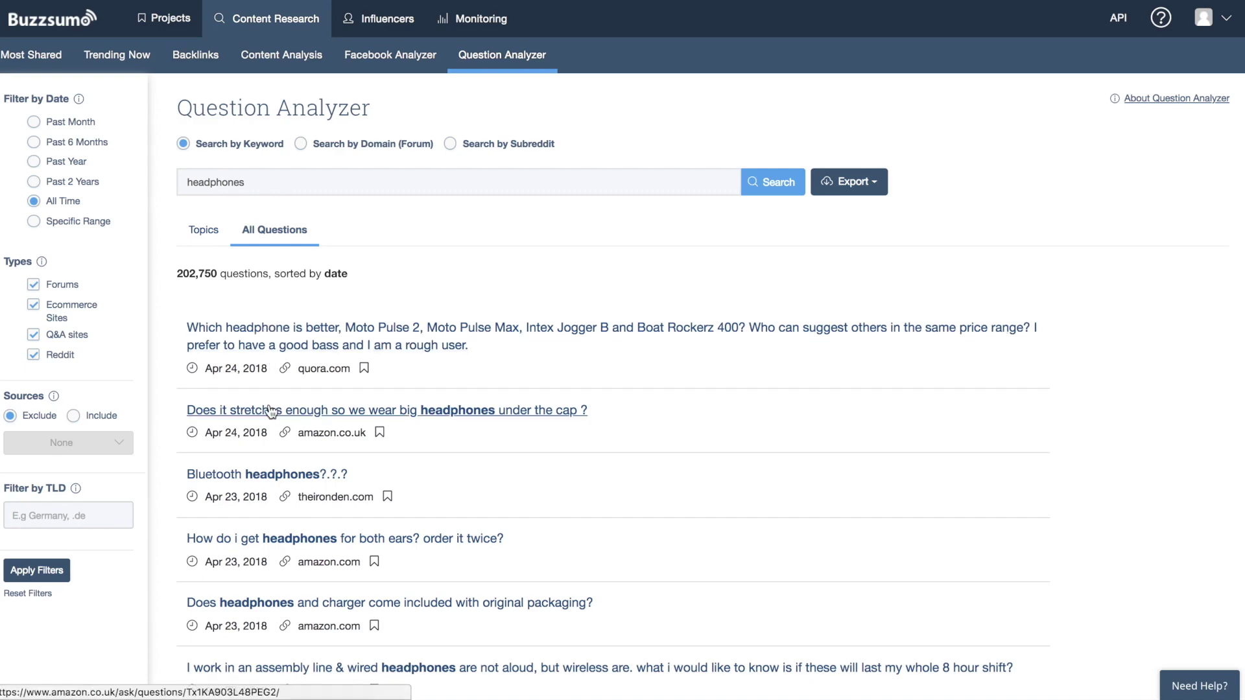
click(208, 237)
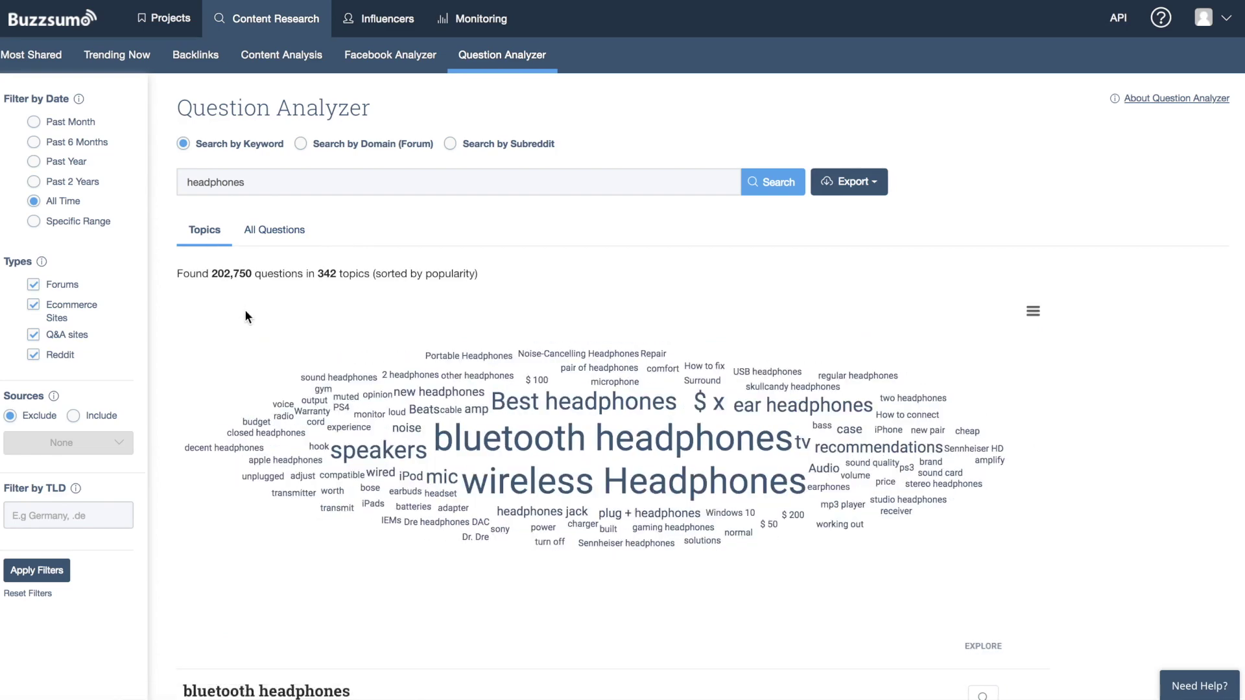
Step: Explore the wireless Headphones topic from the word cloud and review the questions grouped under the topics that follow
scroll(245, 317, down, 1)
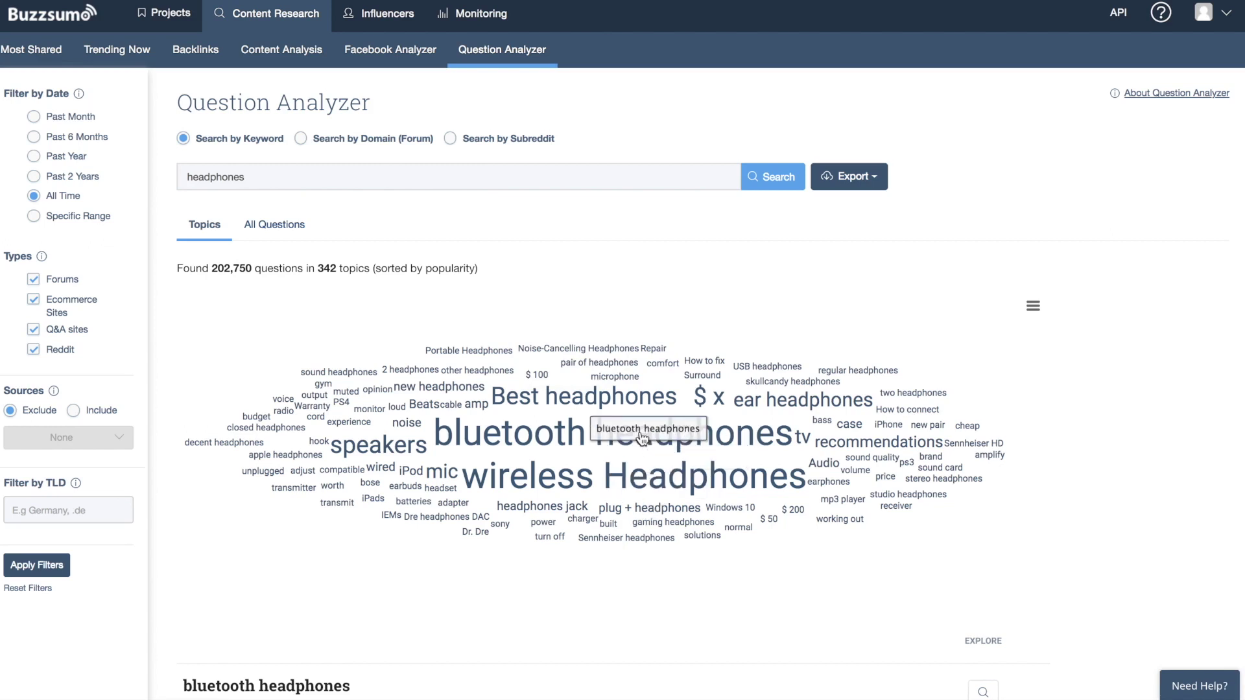
click(574, 483)
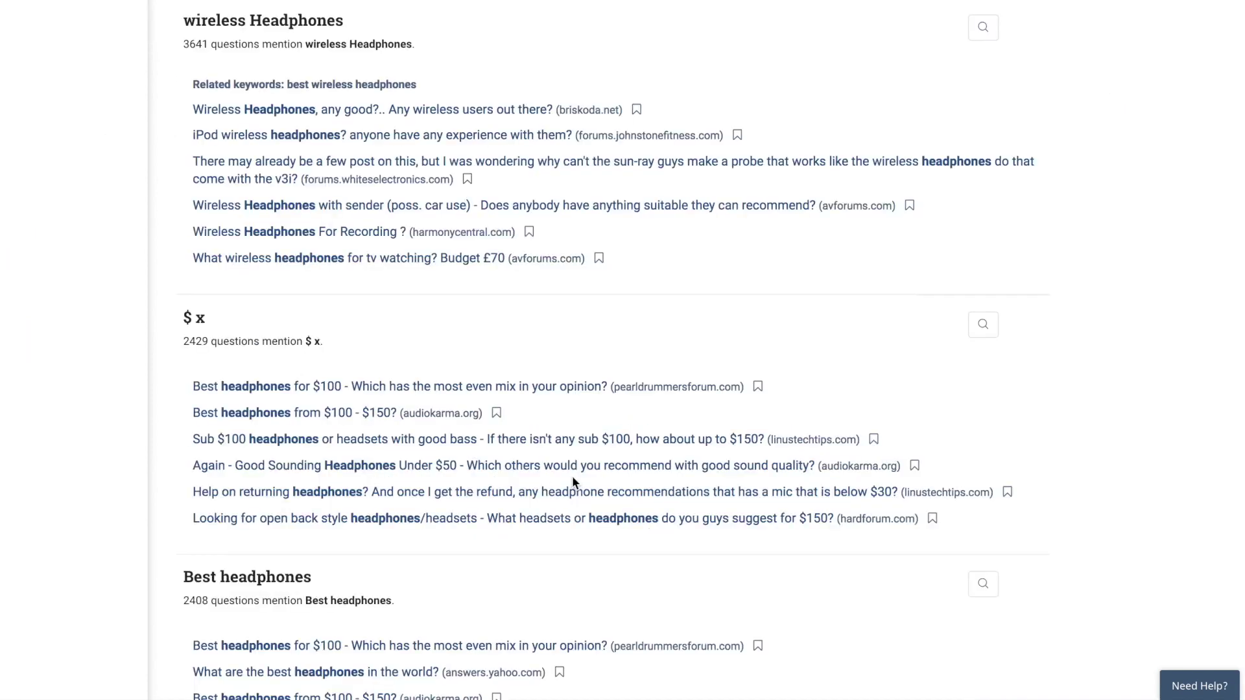
scroll(572, 483, down, 3)
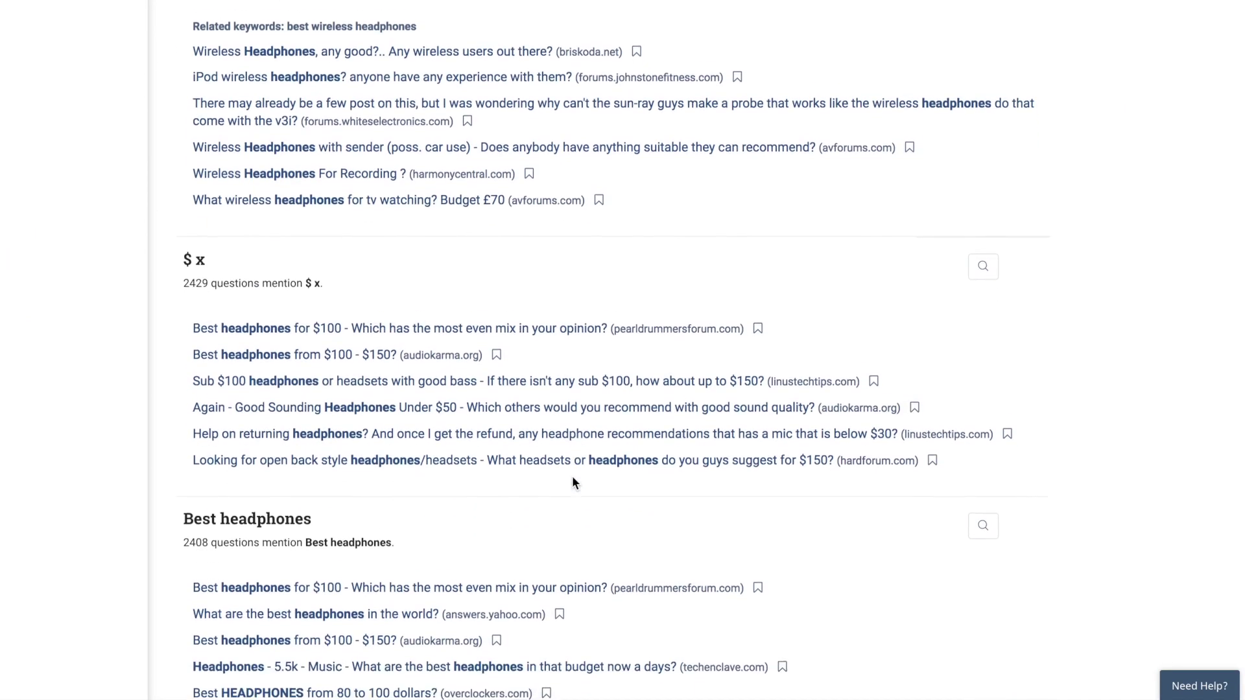
scroll(573, 483, down, 3)
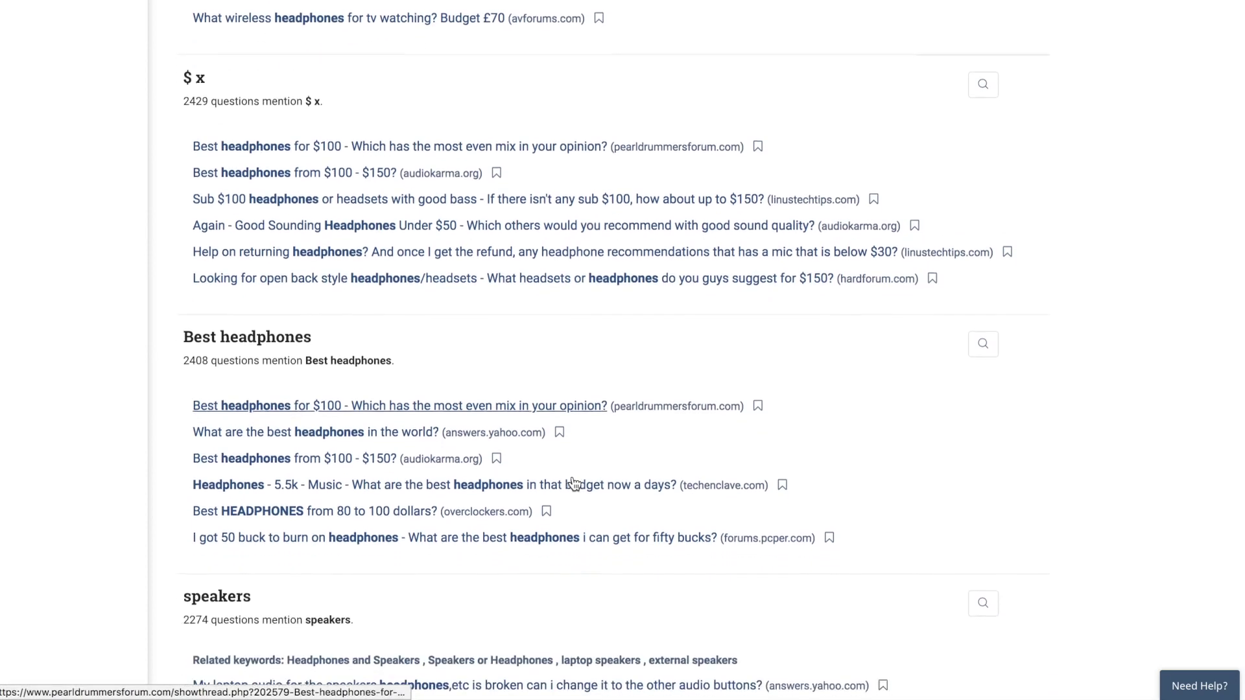
scroll(575, 484, down, 2)
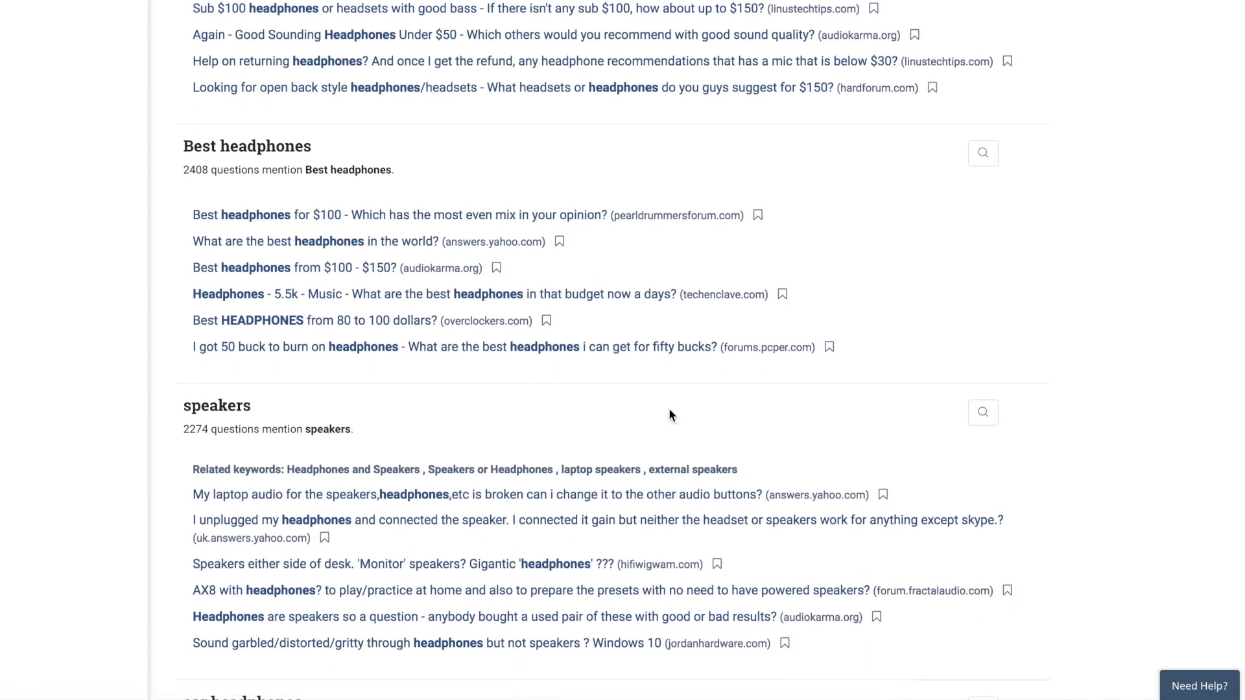
Step: View the full list of questions for the Best headphones topic, then close it and go back up the topics page
click(983, 155)
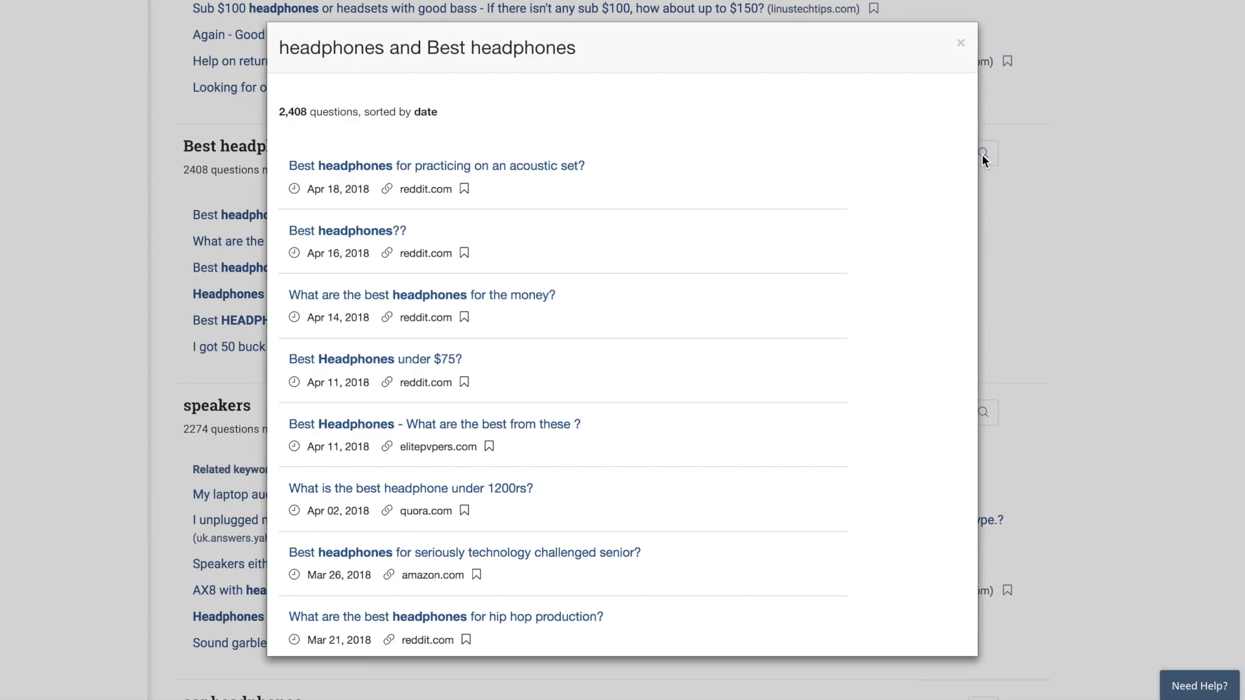
scroll(769, 275, down, 1)
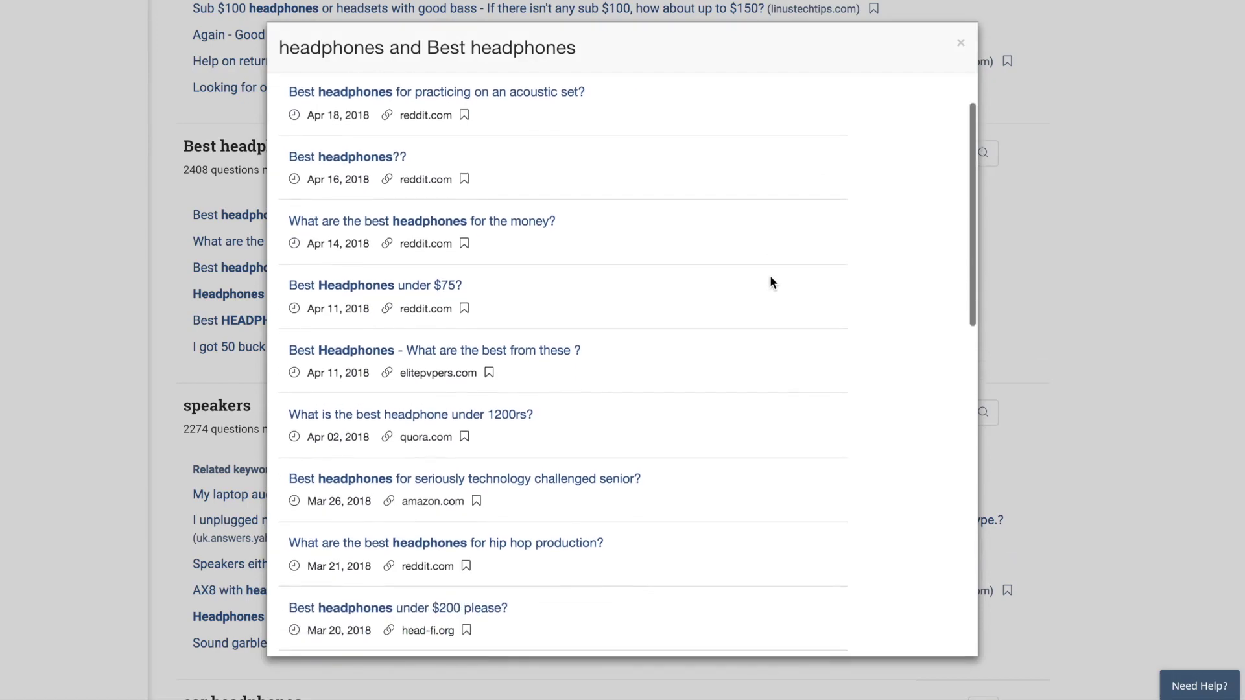
scroll(769, 275, up, 1)
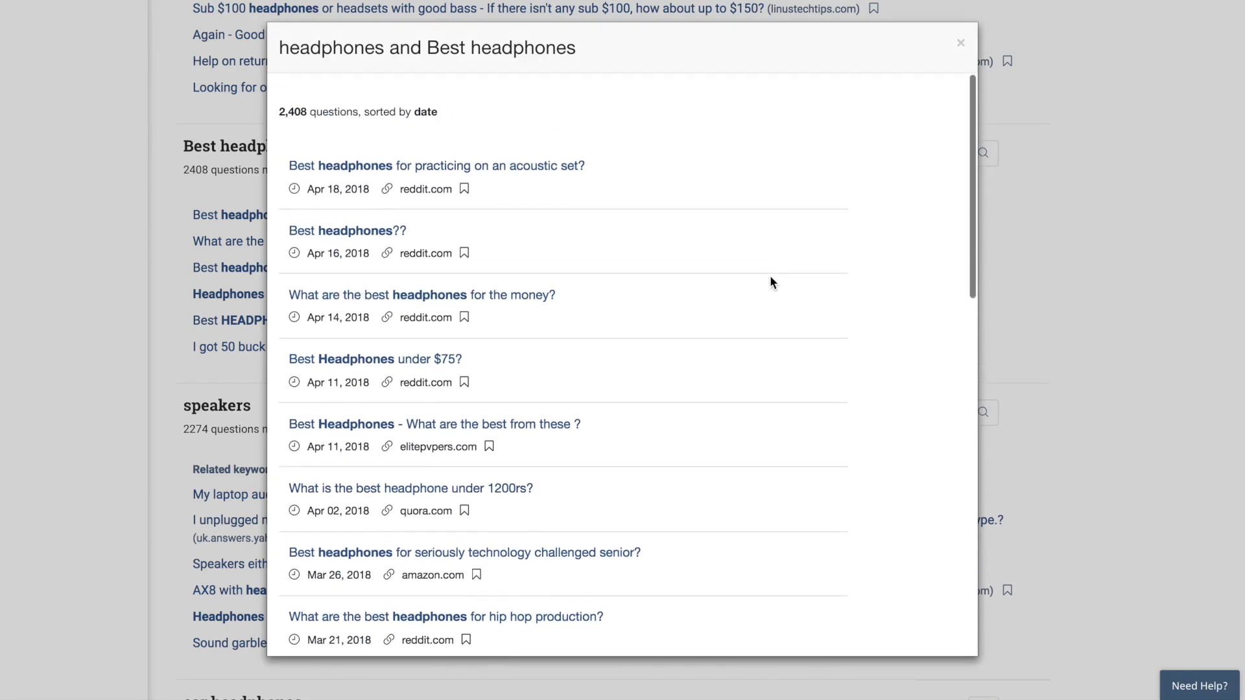
click(965, 46)
scroll(644, 162, up, 5)
scroll(645, 170, up, 10)
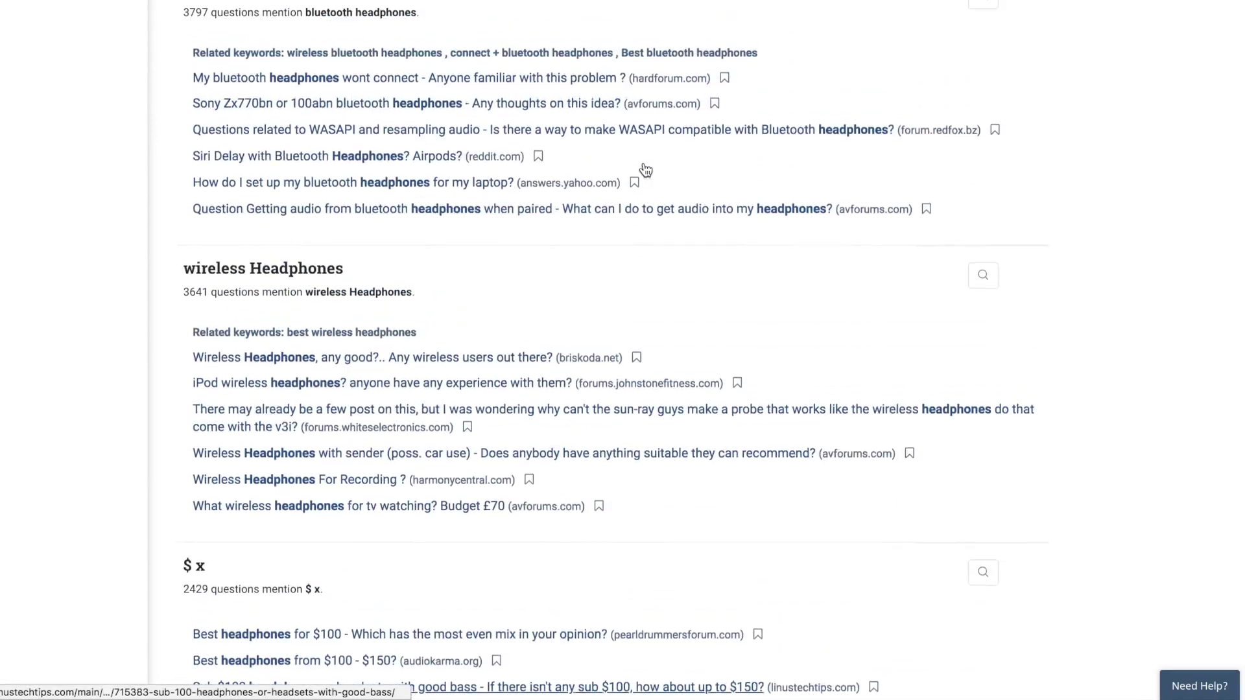
Step: Review the headphones topics from the word cloud through the bluetooth, wireless, $ x and Best headphones question groups
scroll(645, 170, up, 2)
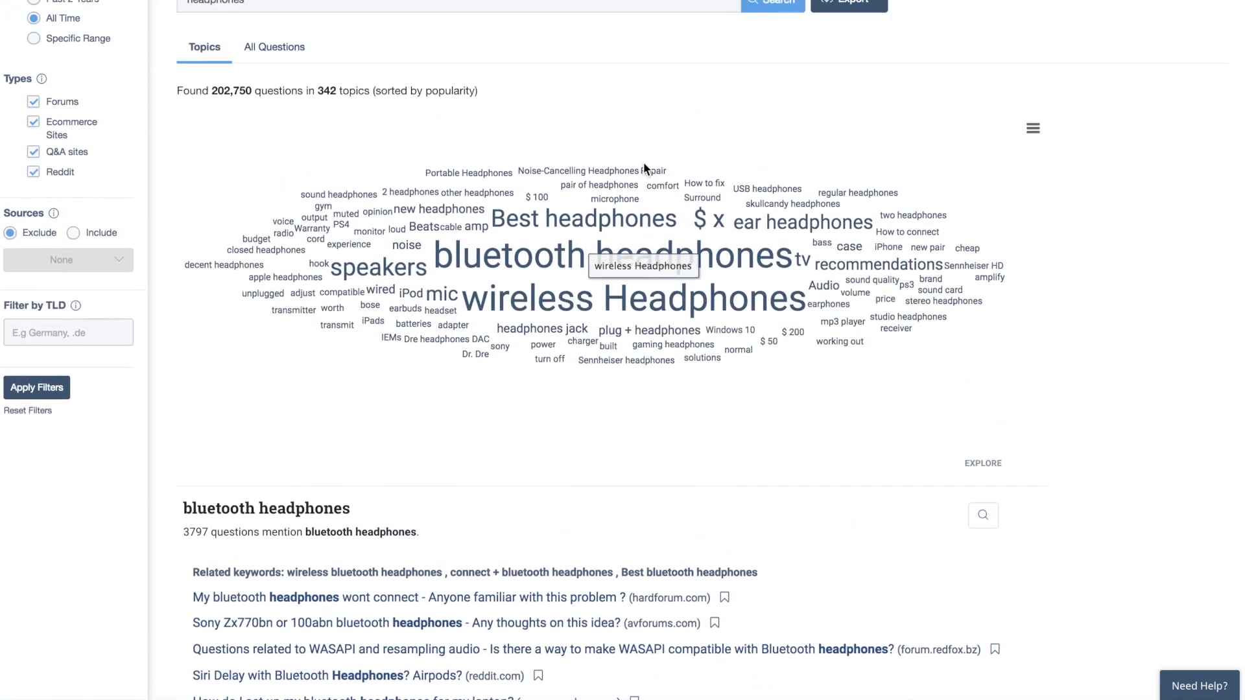
scroll(646, 168, up, 1)
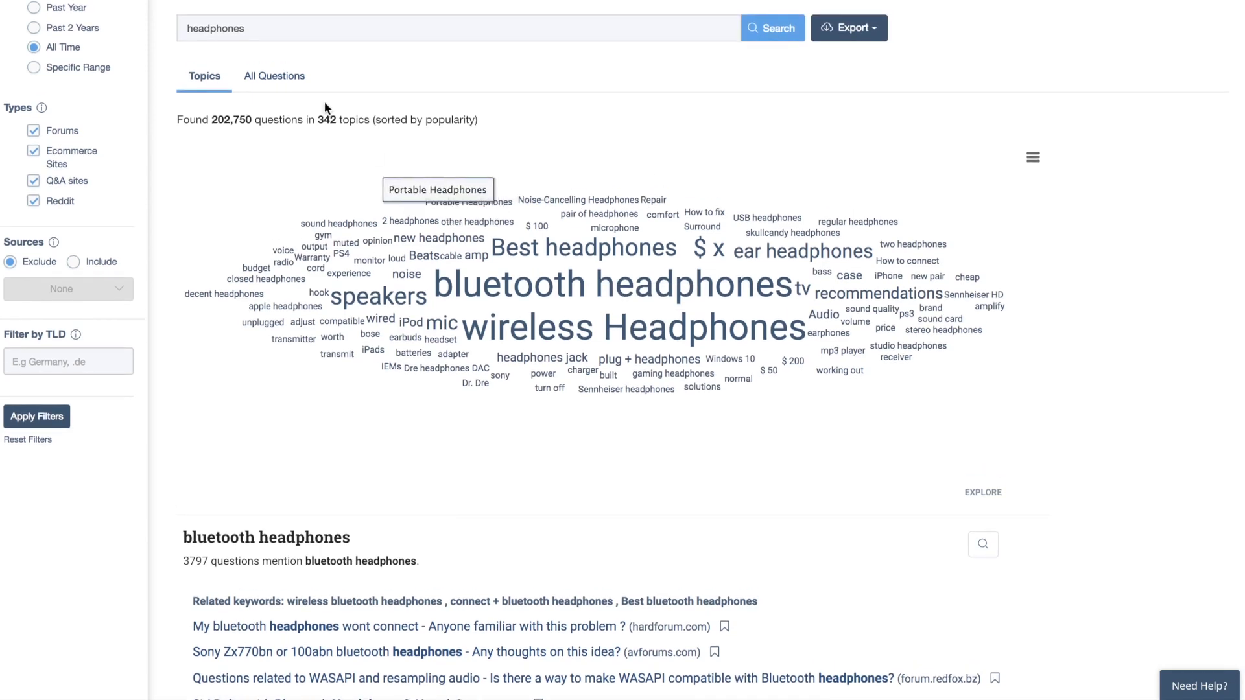
scroll(287, 396, down, 3)
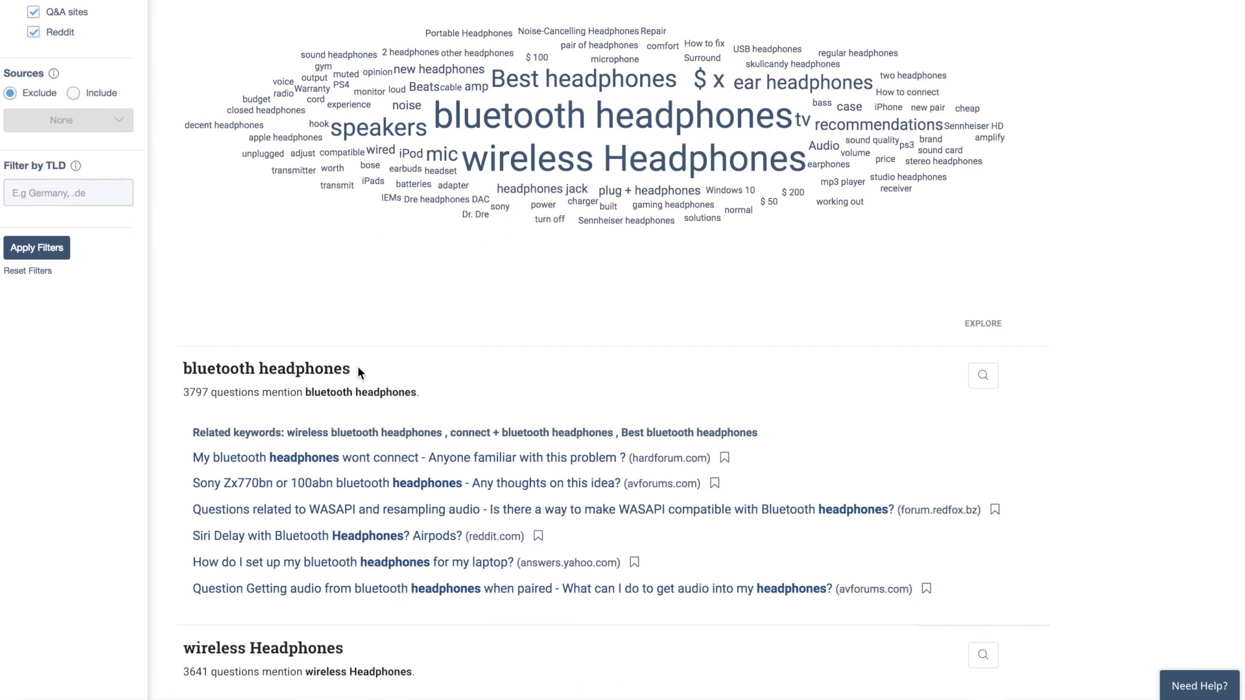
scroll(358, 371, down, 3)
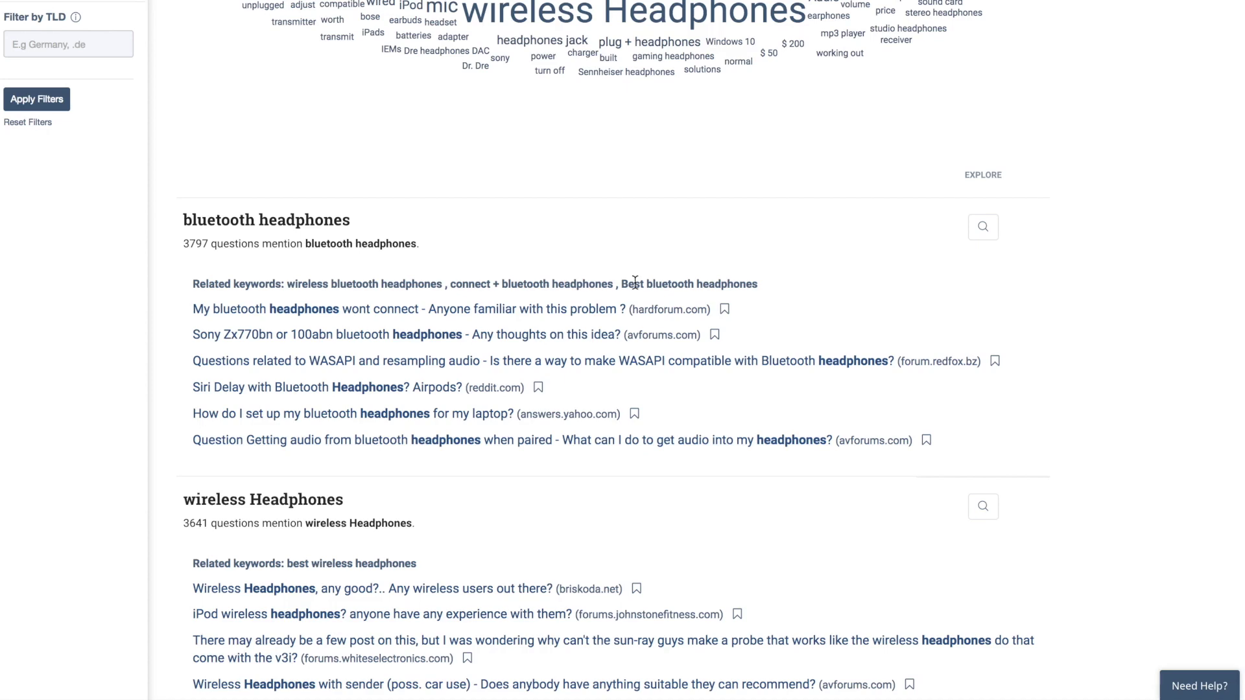
scroll(635, 282, down, 3)
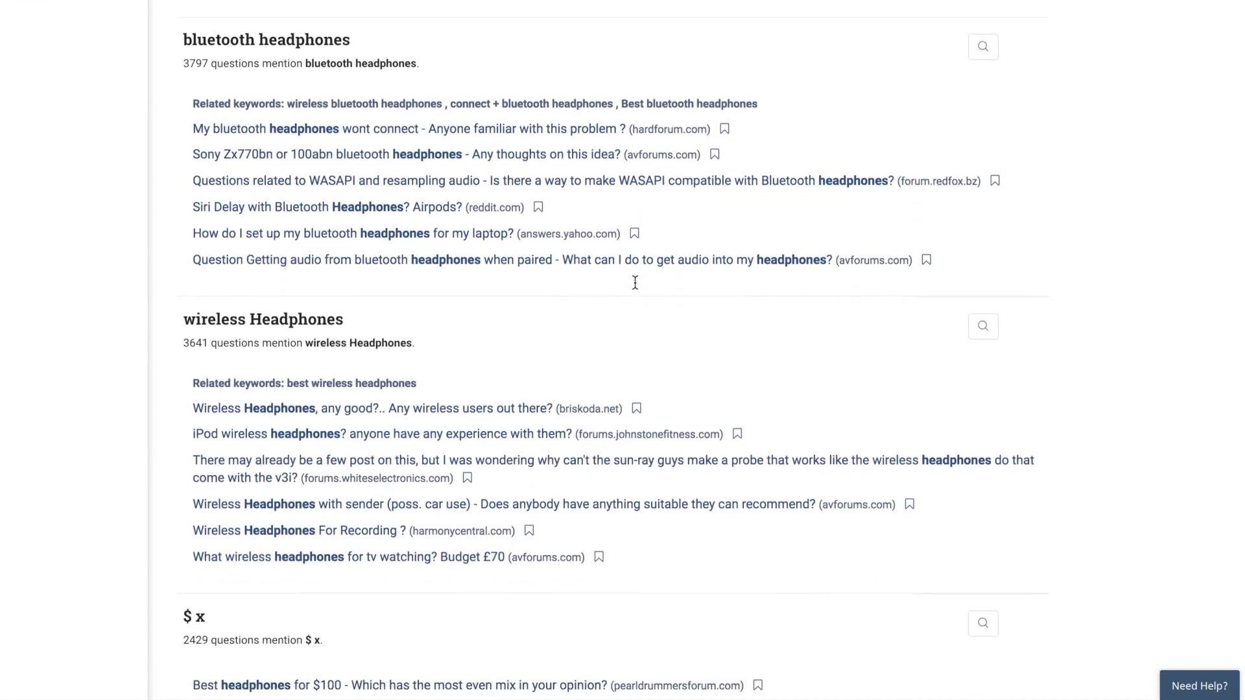
scroll(622, 270, down, 2)
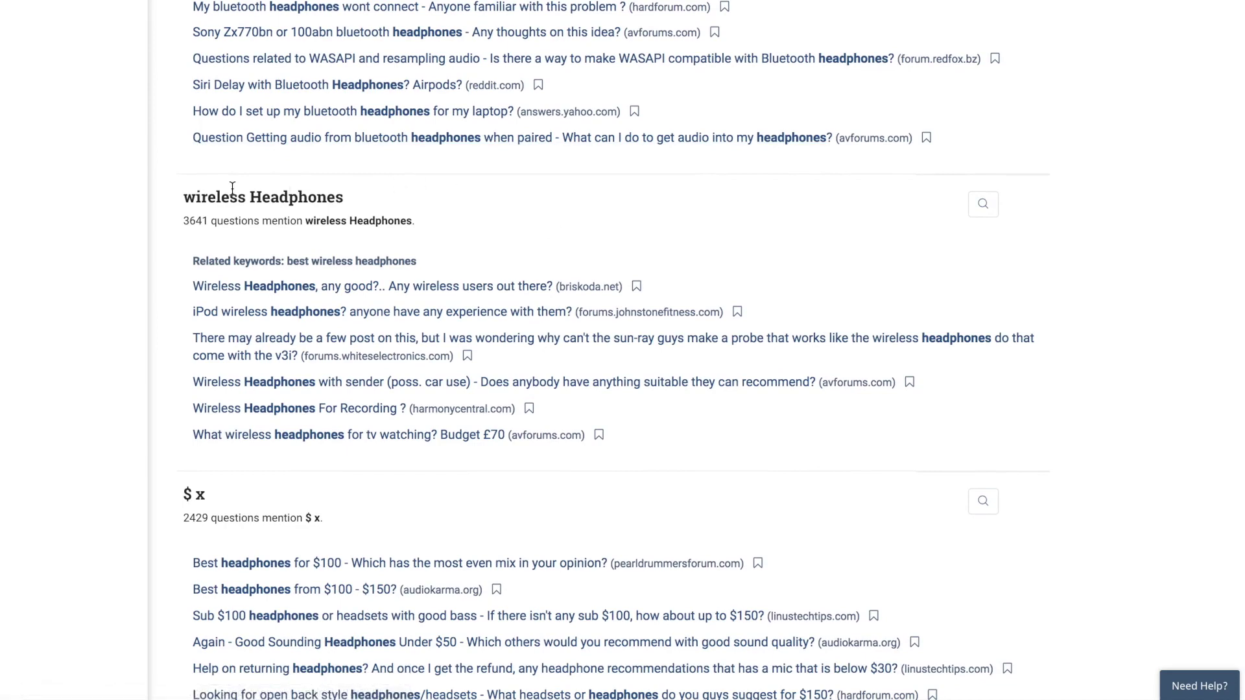
scroll(236, 406, down, 2)
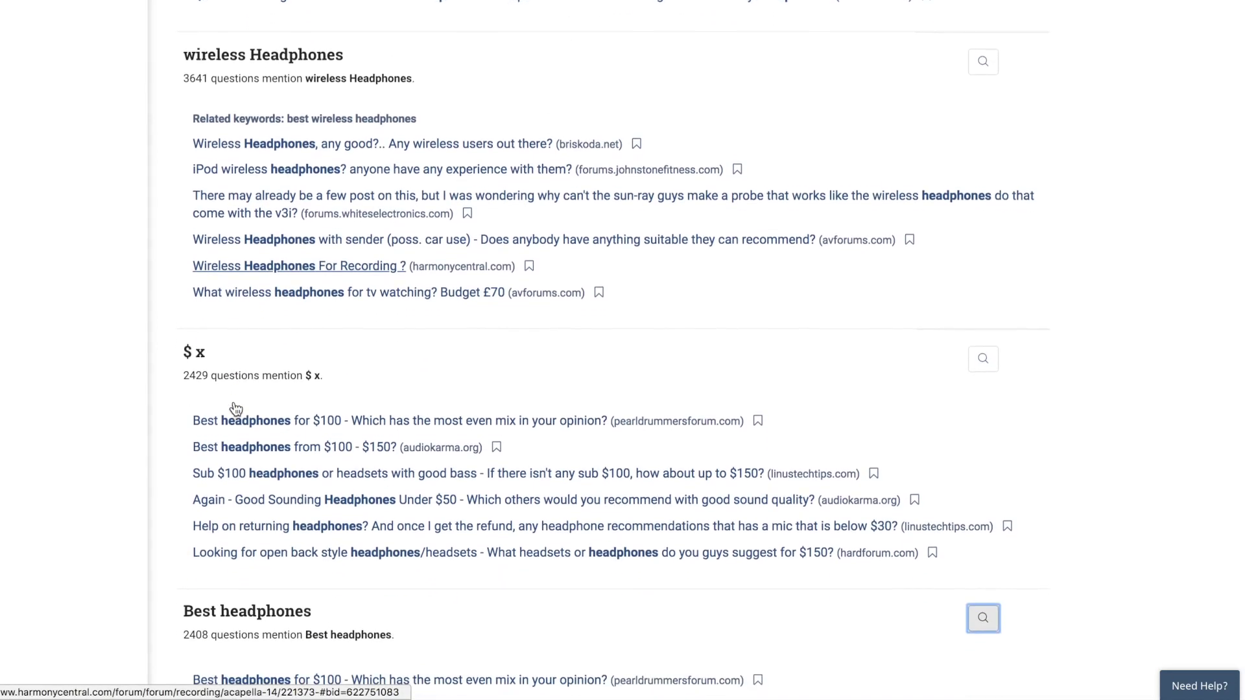
scroll(232, 392, down, 1)
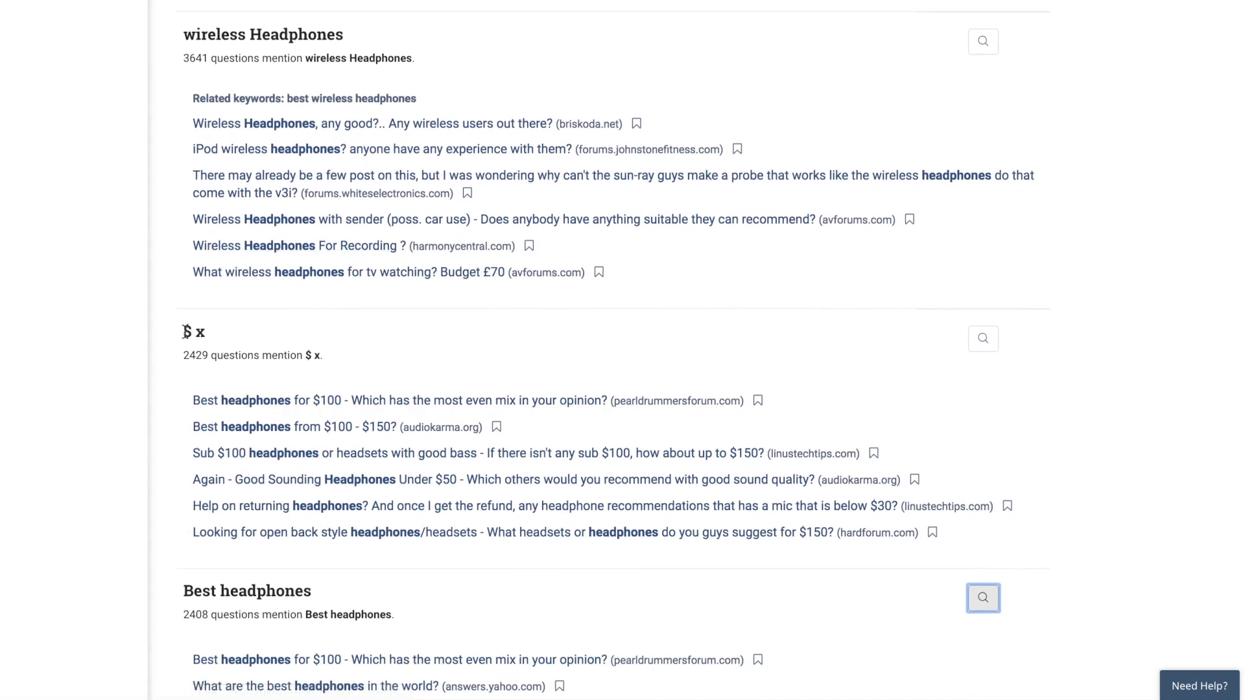
scroll(264, 355, down, 1)
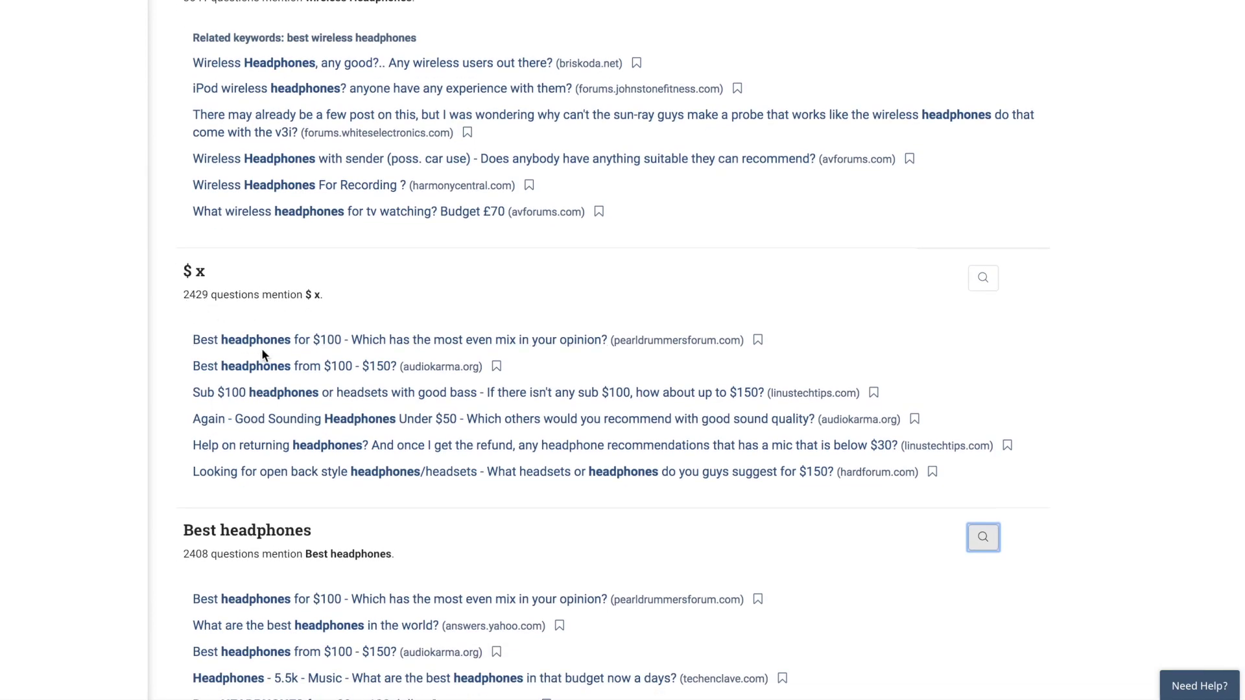
scroll(262, 349, down, 2)
scroll(262, 351, down, 1)
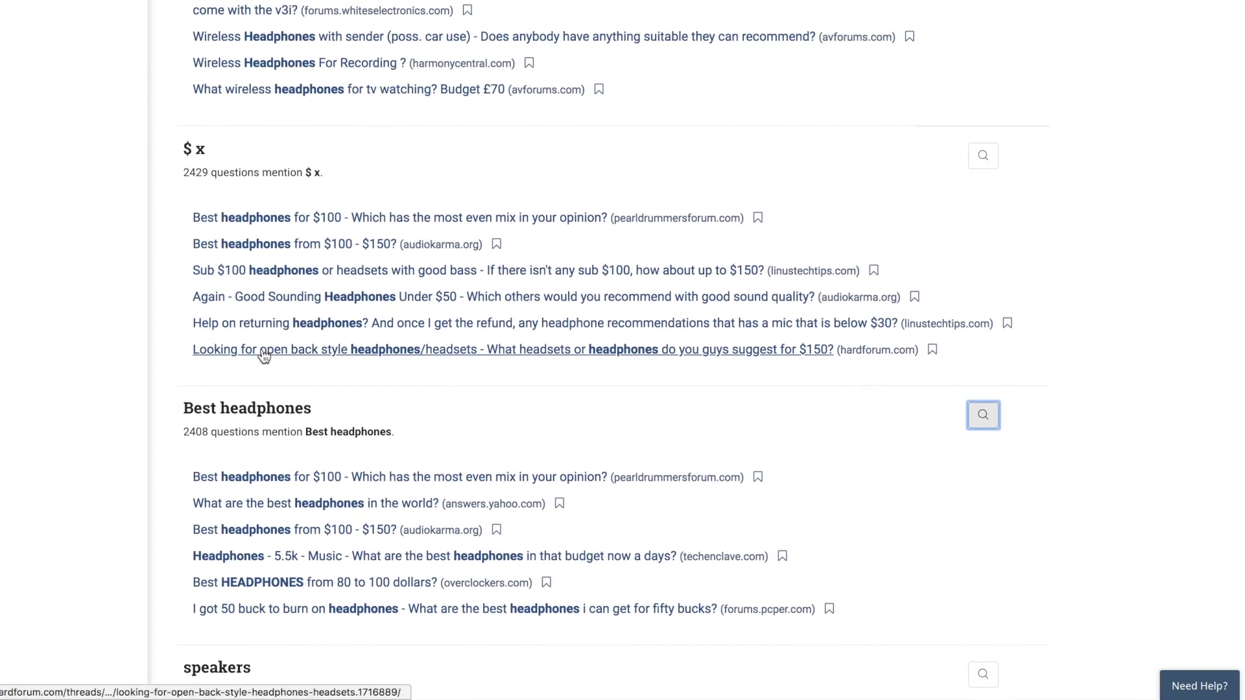
scroll(263, 355, up, 1)
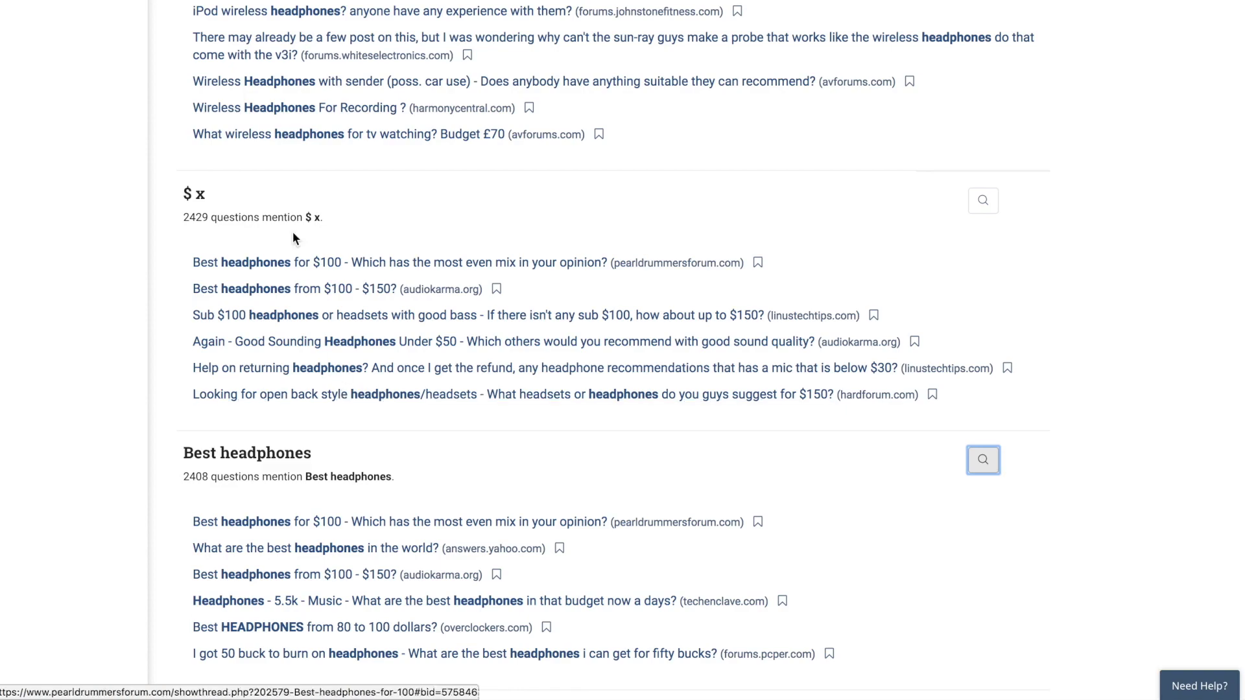
Step: Run a Backlinks search for buzzsumo.com with links to any page on the domain
scroll(293, 234, up, 20)
scroll(294, 234, up, 3)
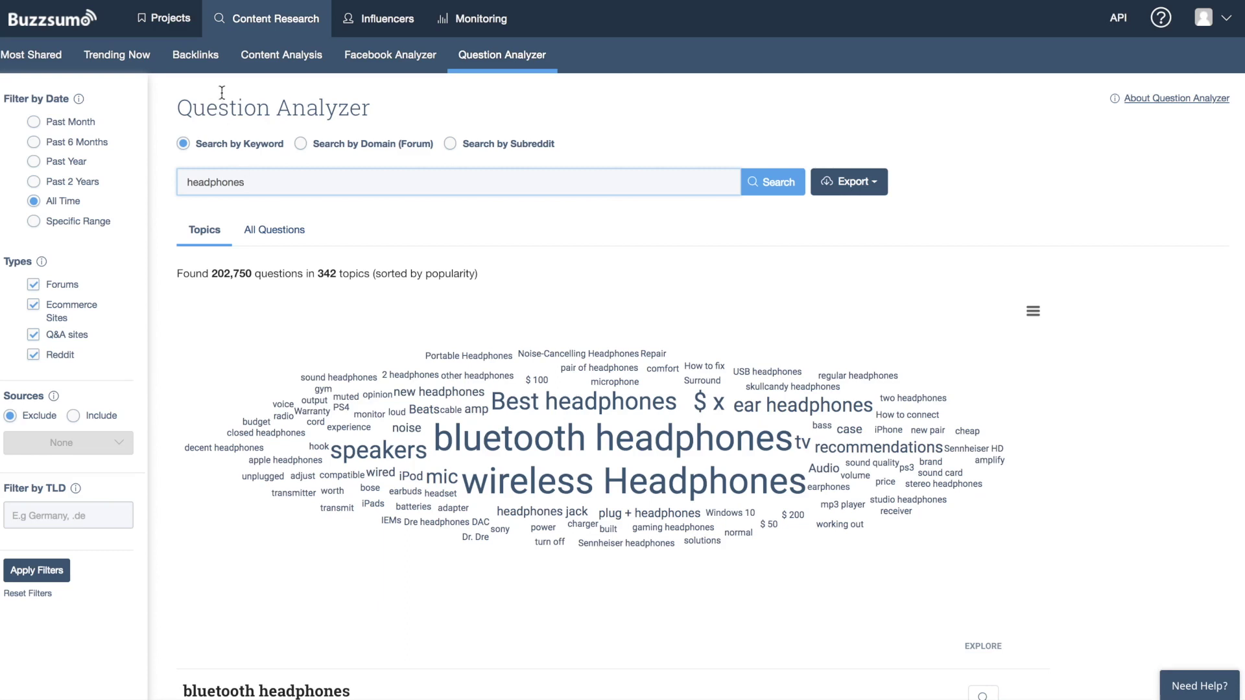
click(199, 64)
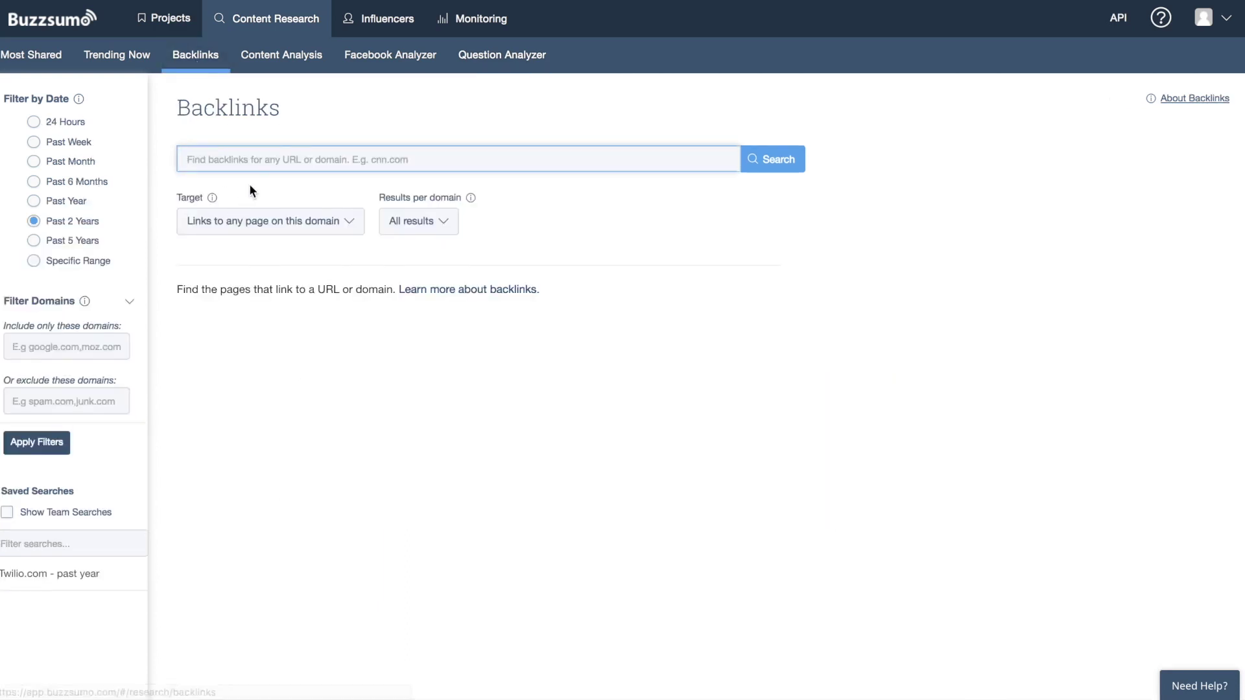
text(buzzsumo.com)
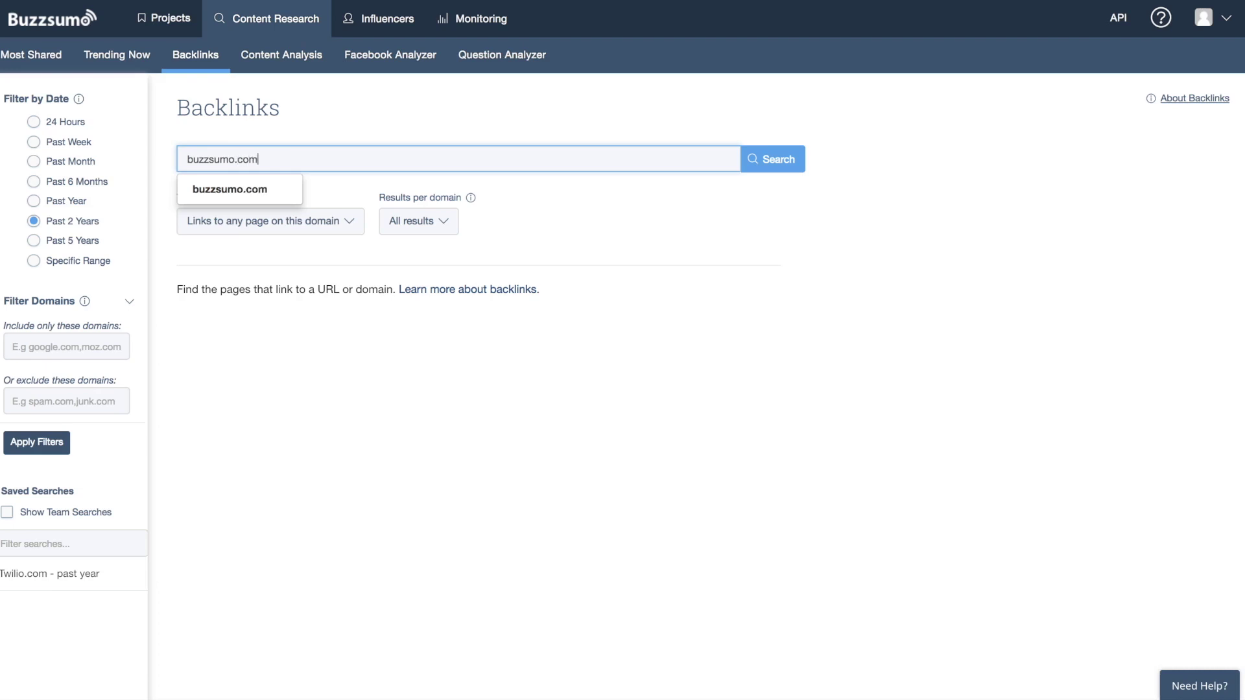
key(Return)
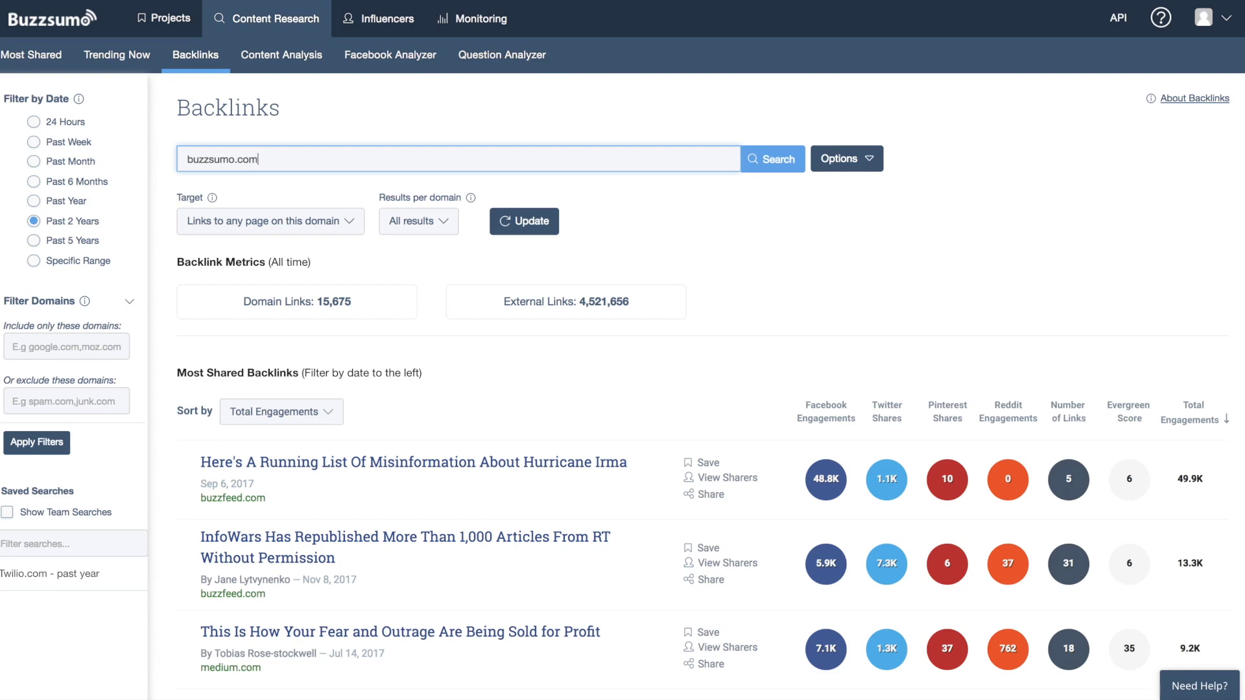
Step: Examine the domain and external link metrics and the most shared backlinks for buzzsumo.com
drag(632, 302, 232, 303)
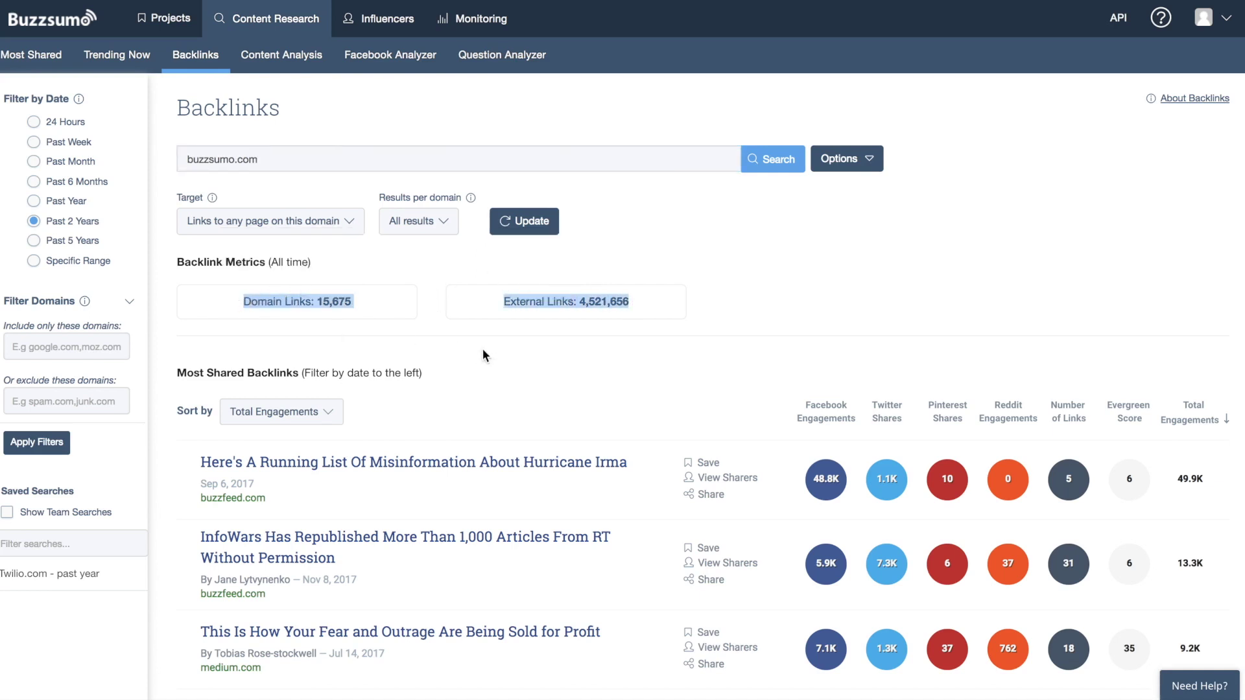
scroll(483, 348, down, 1)
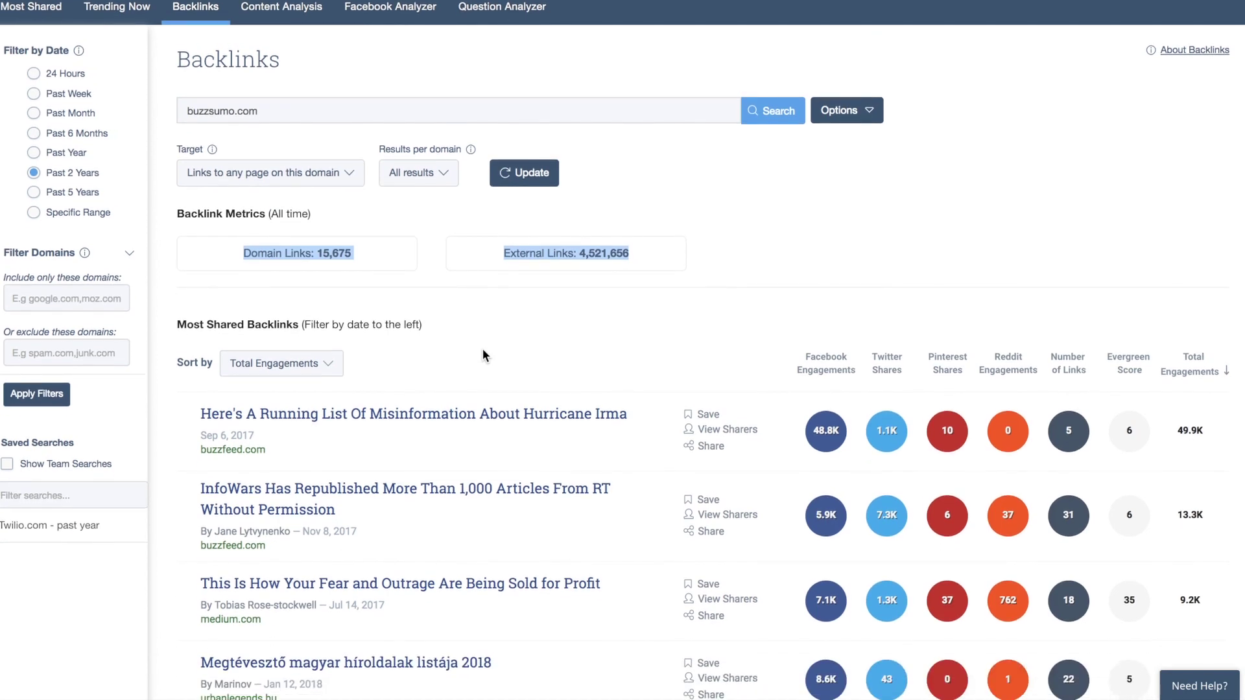
scroll(483, 350, down, 2)
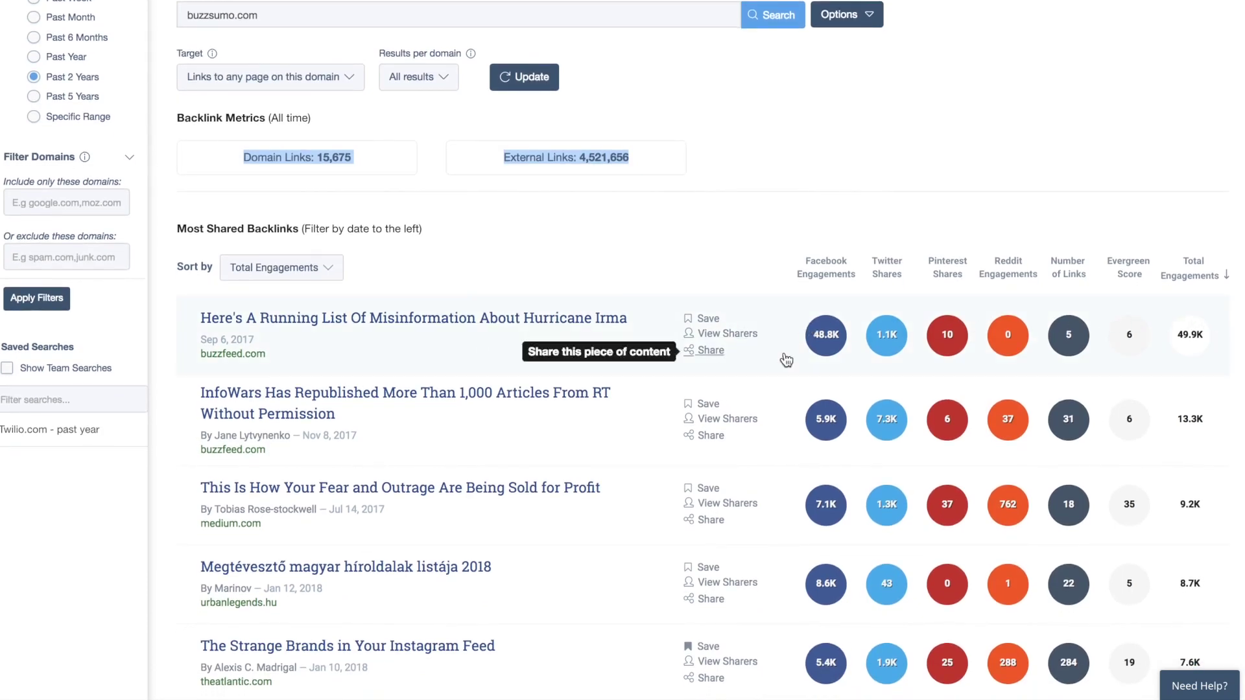
Step: Set the backlink target to Links to exact page and search for buzzsumo.com/blog
scroll(619, 272, up, 3)
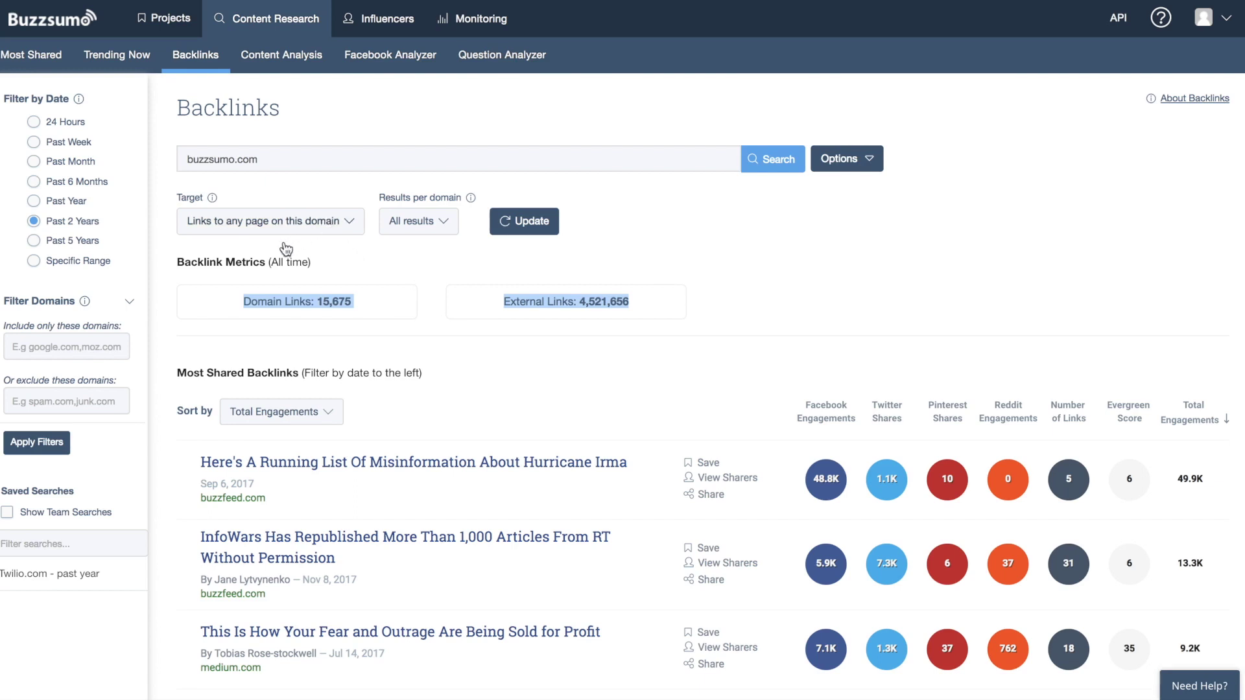
click(332, 227)
click(306, 251)
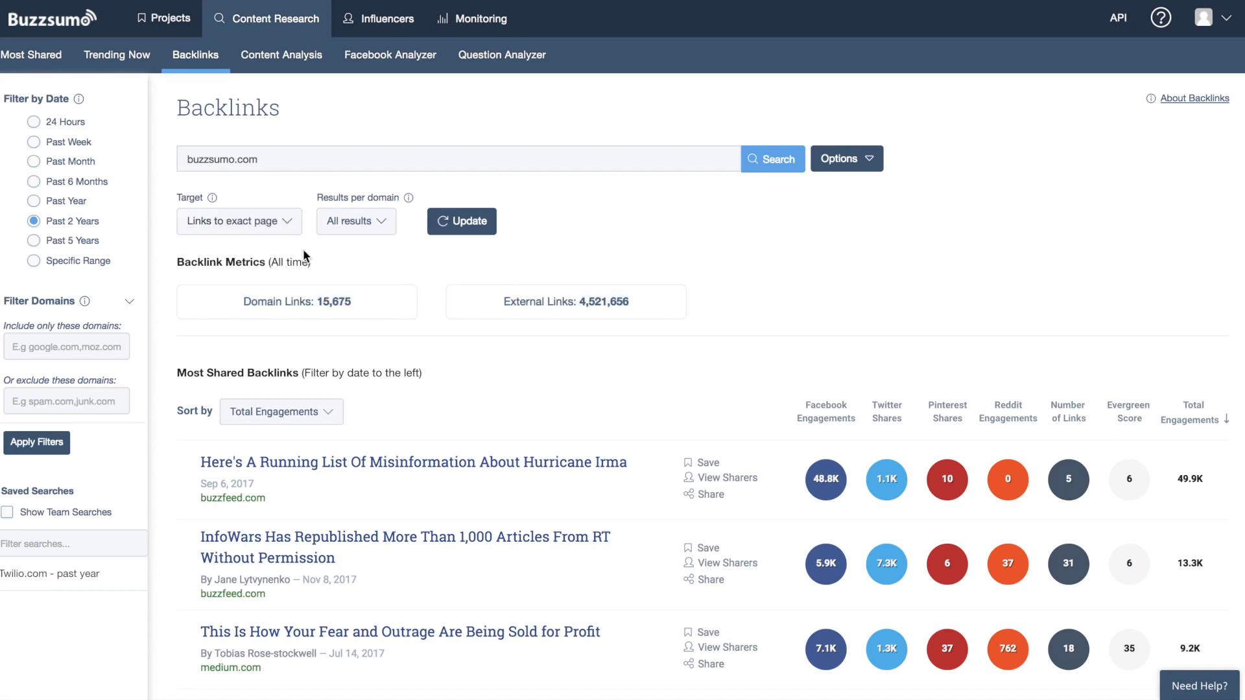
click(305, 158)
text(/blog)
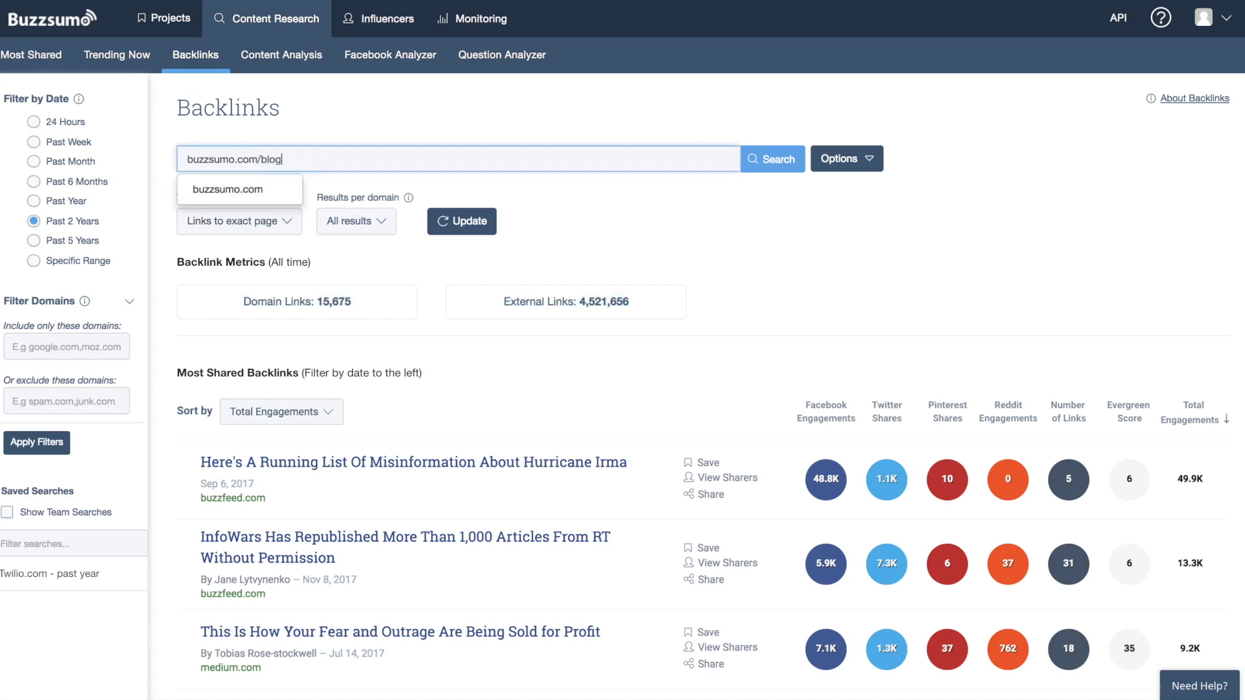
key(Return)
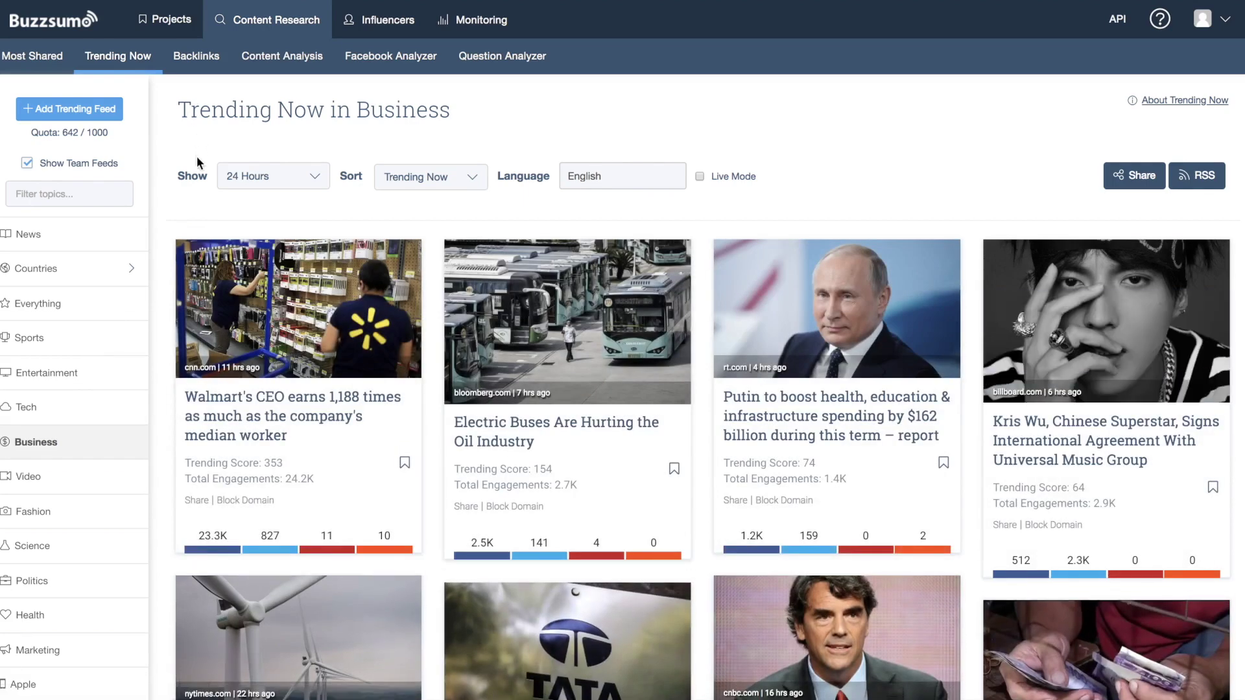
Step: Examine the total engagements and trending score of the Walmart CEO story and the sort options of the Business trending feed
drag(313, 477, 184, 478)
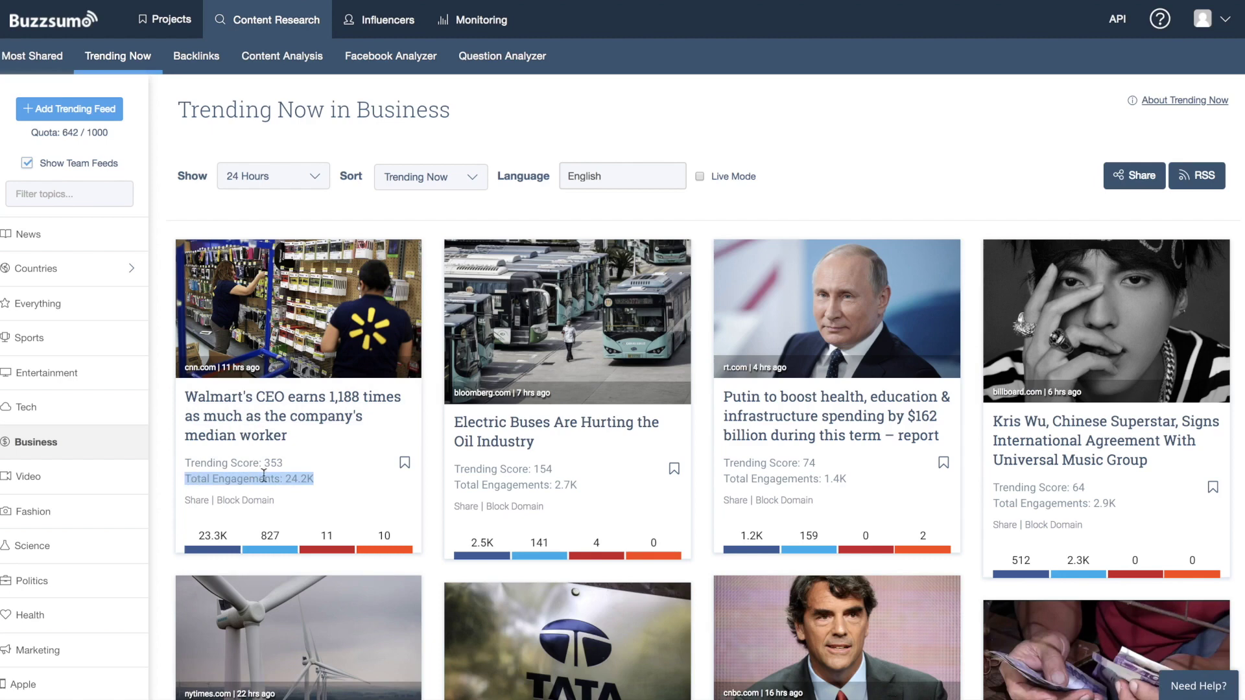
drag(284, 463, 187, 465)
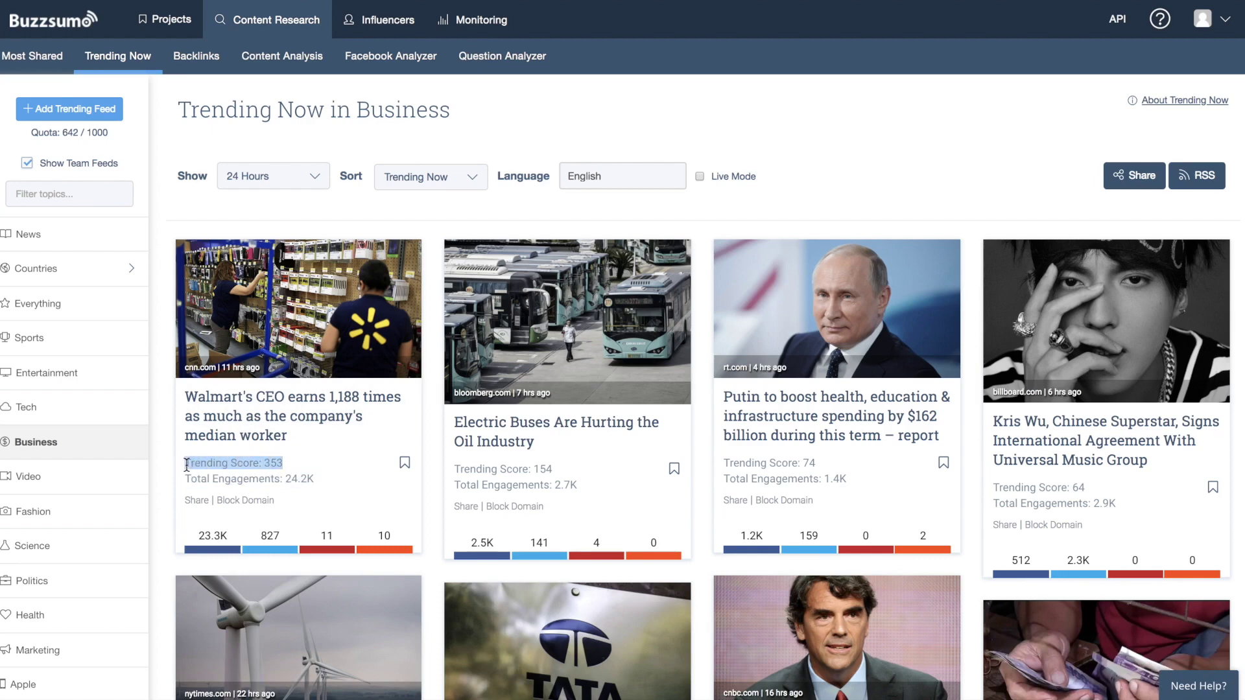
click(286, 464)
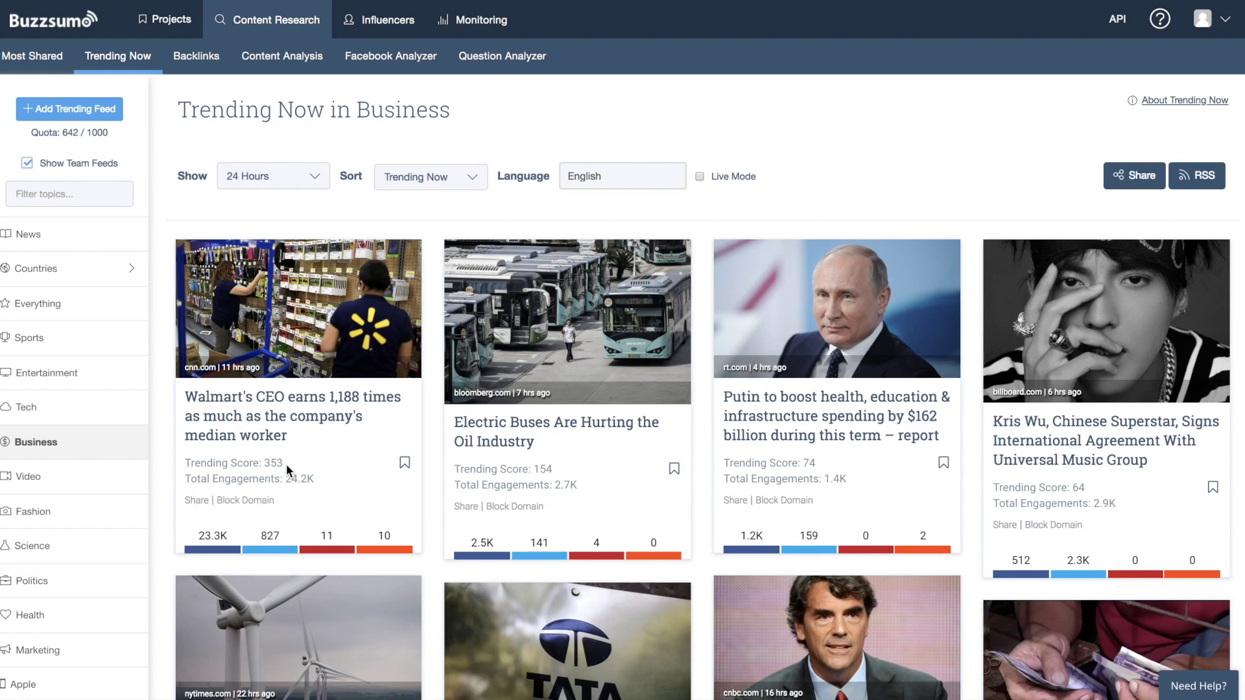
click(442, 185)
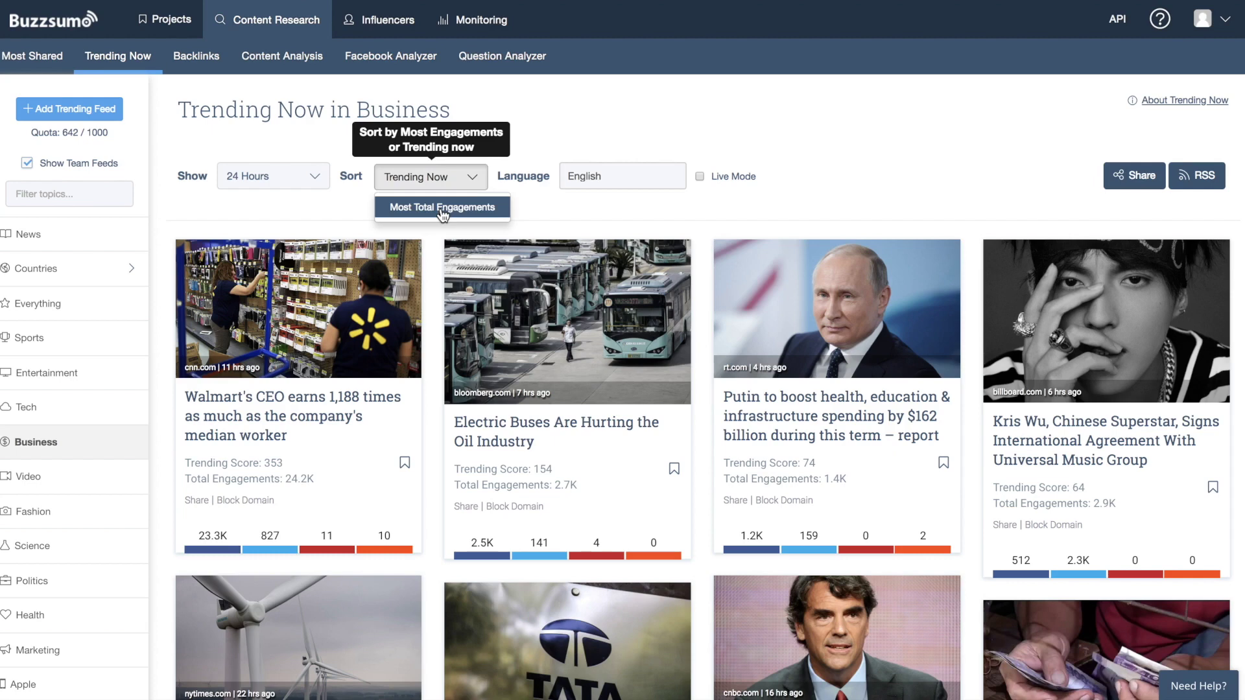
click(341, 199)
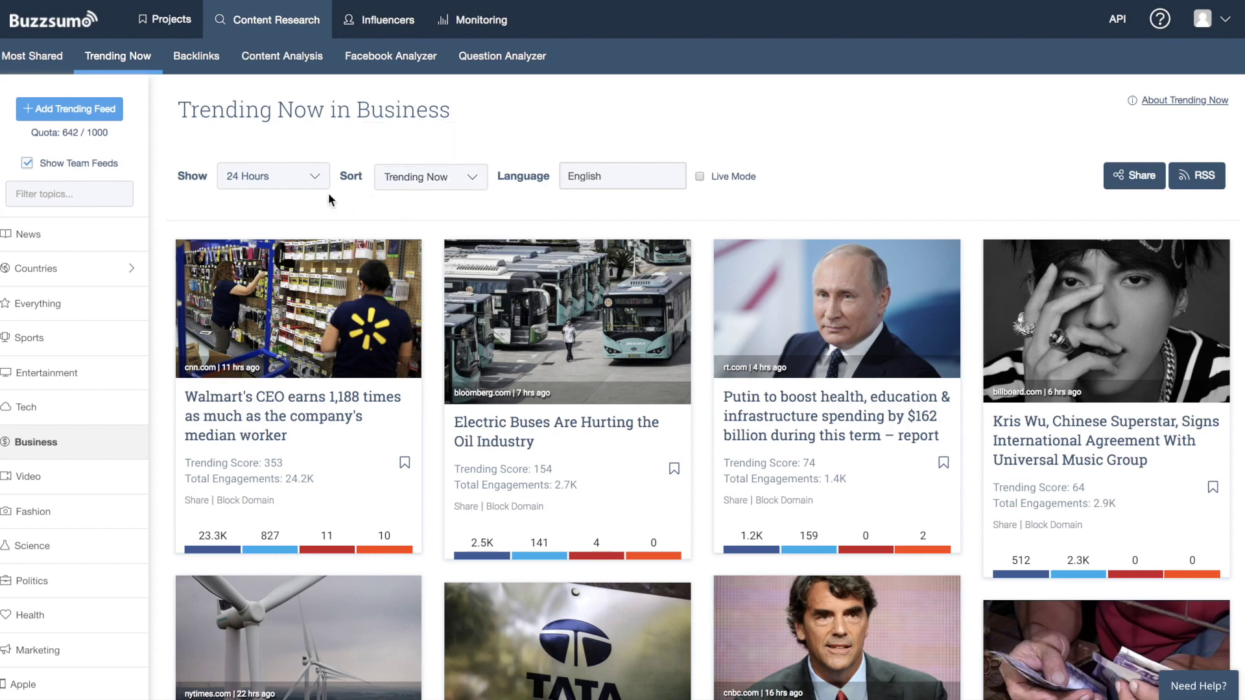
Step: Show Business trending stories from 1 Hour and turn on Live Mode
click(315, 181)
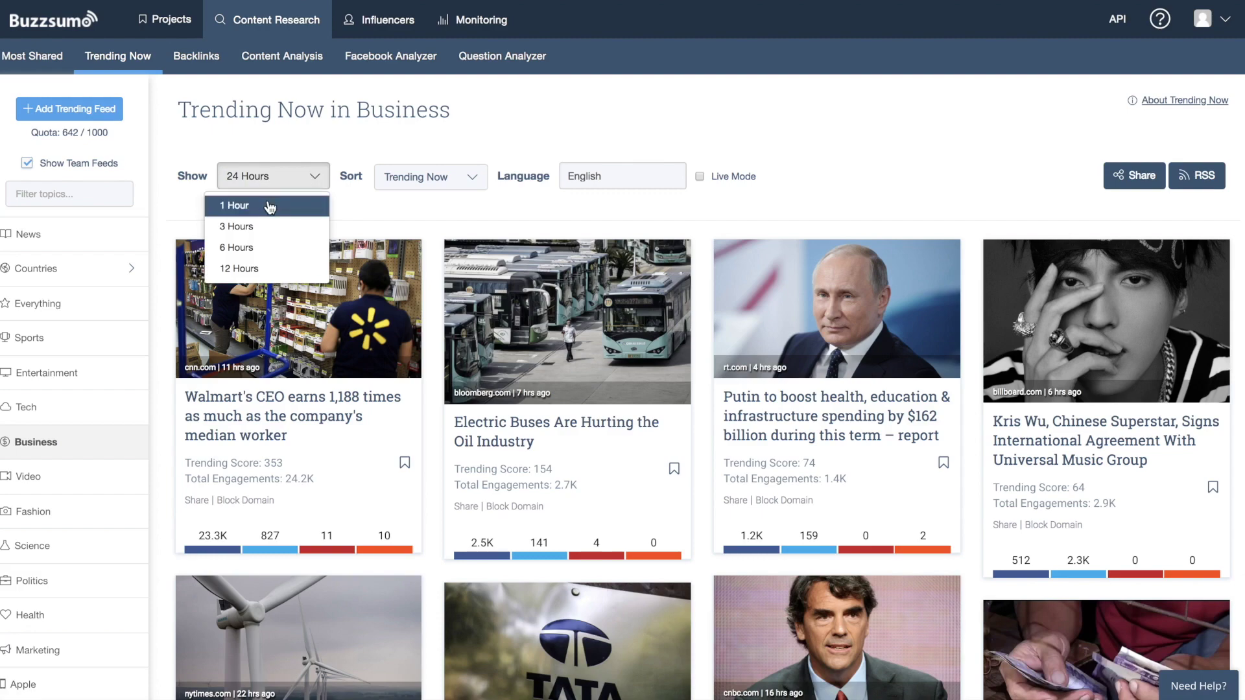
click(270, 207)
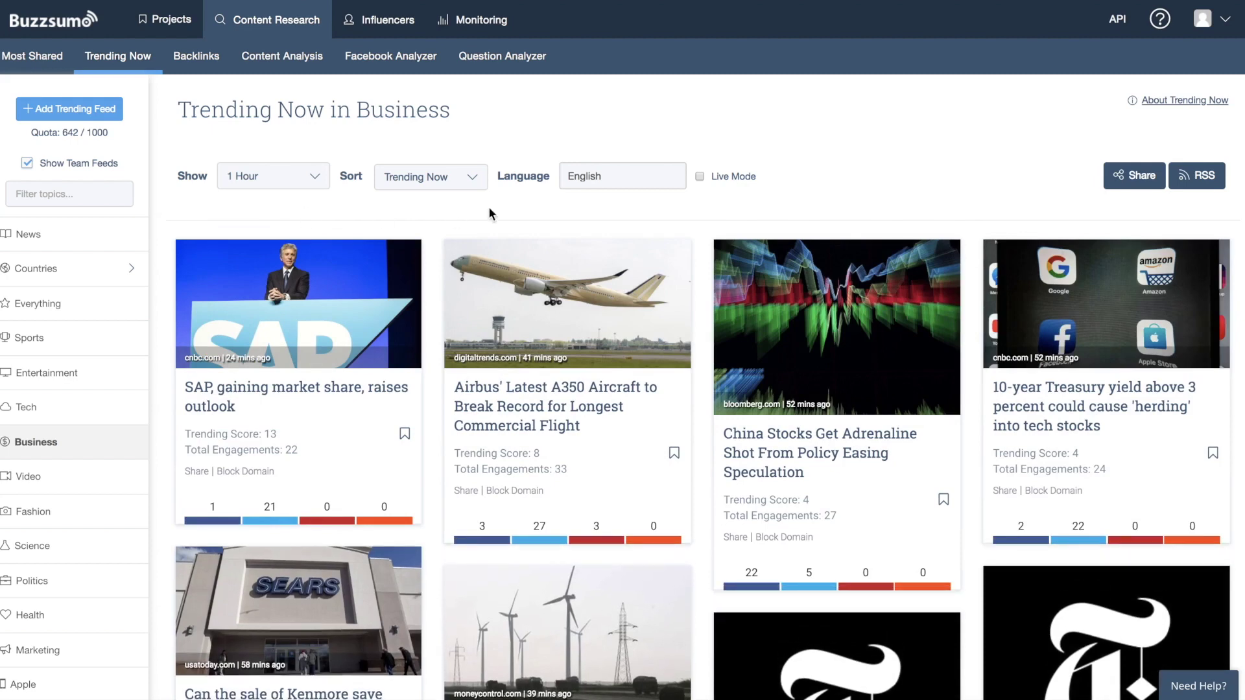
click(700, 177)
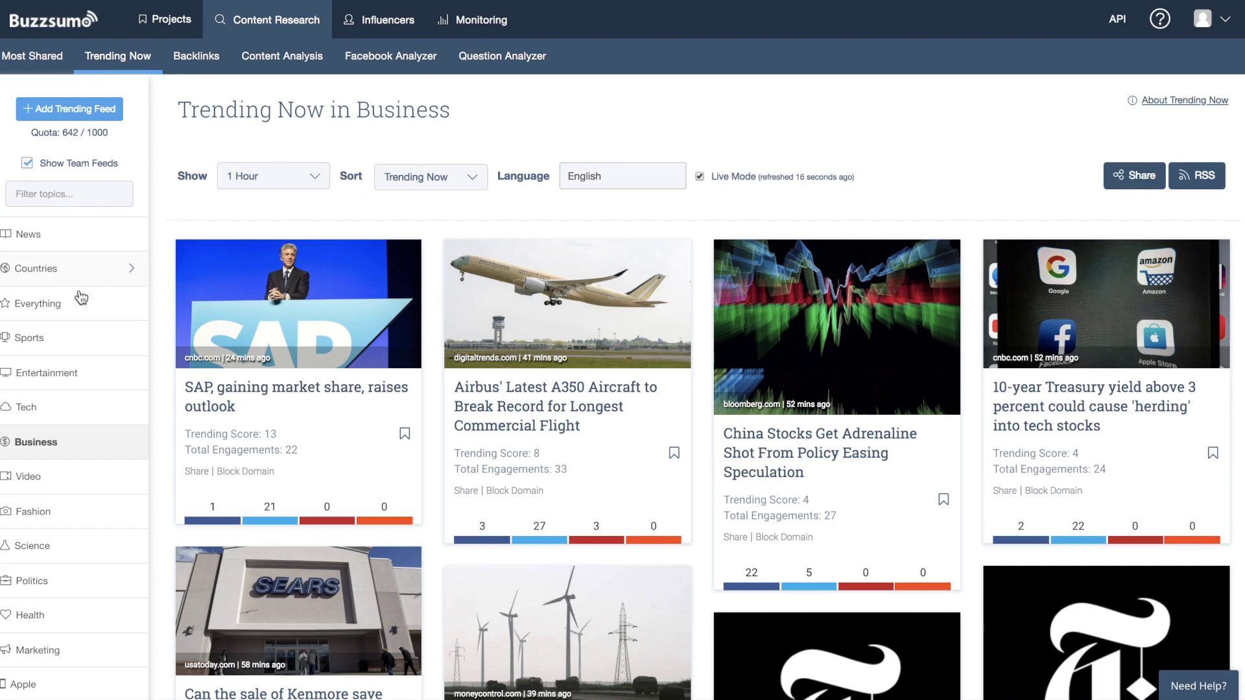
Step: Look through the trending topic categories and browse the available places by U.S. States and by Countries
scroll(82, 299, down, 1)
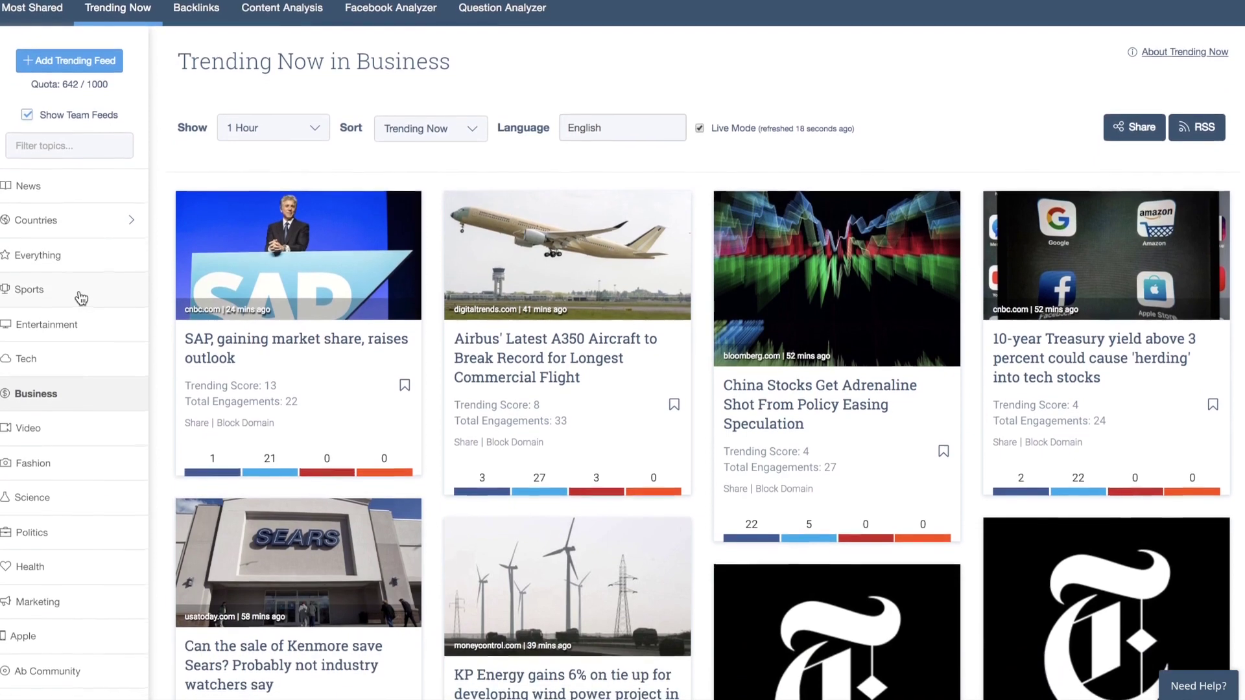
scroll(81, 299, up, 1)
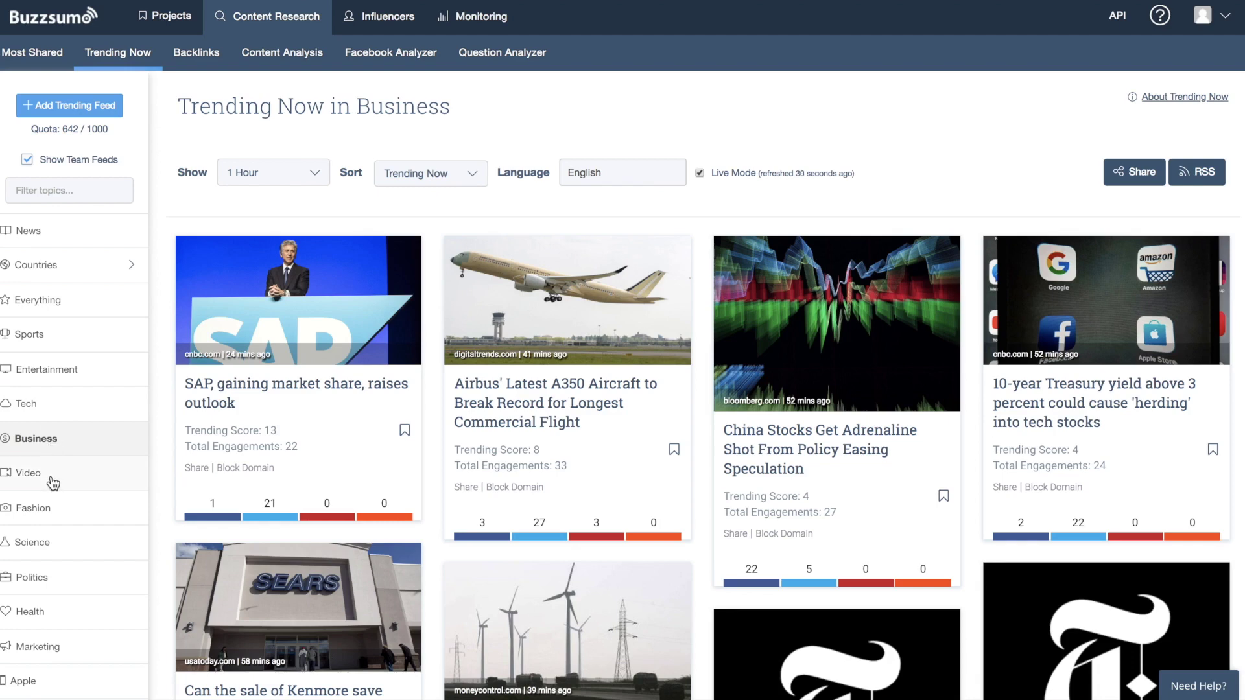
click(83, 270)
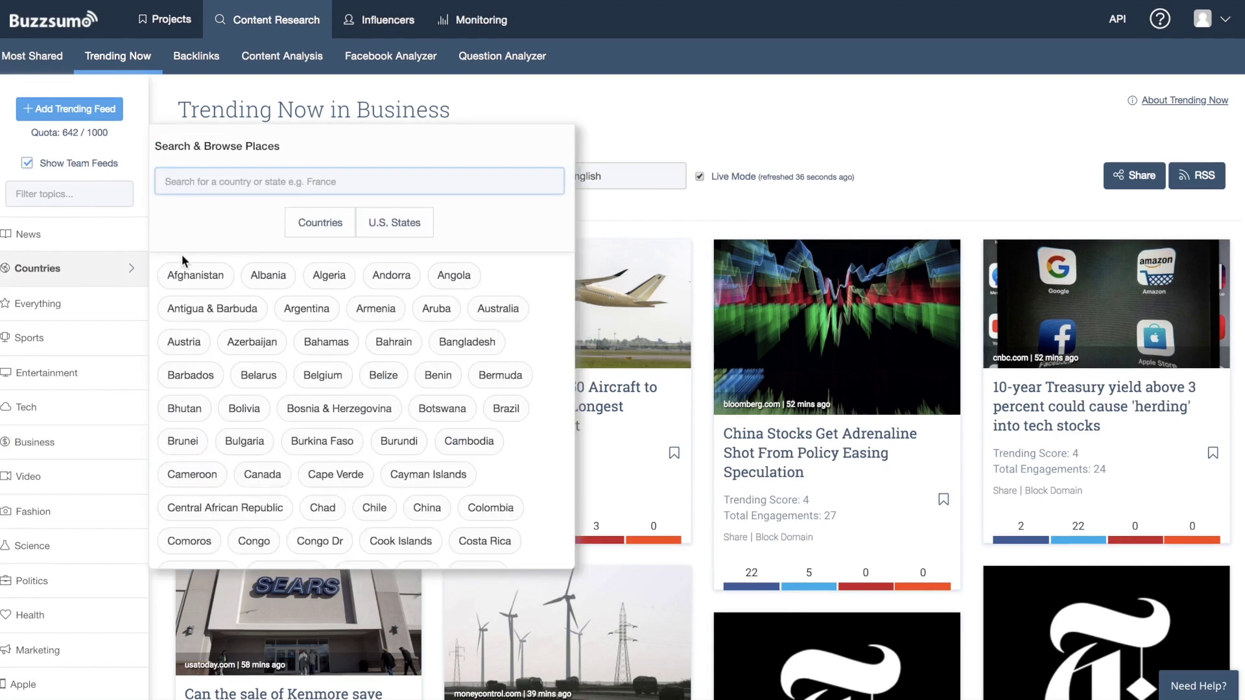
click(395, 224)
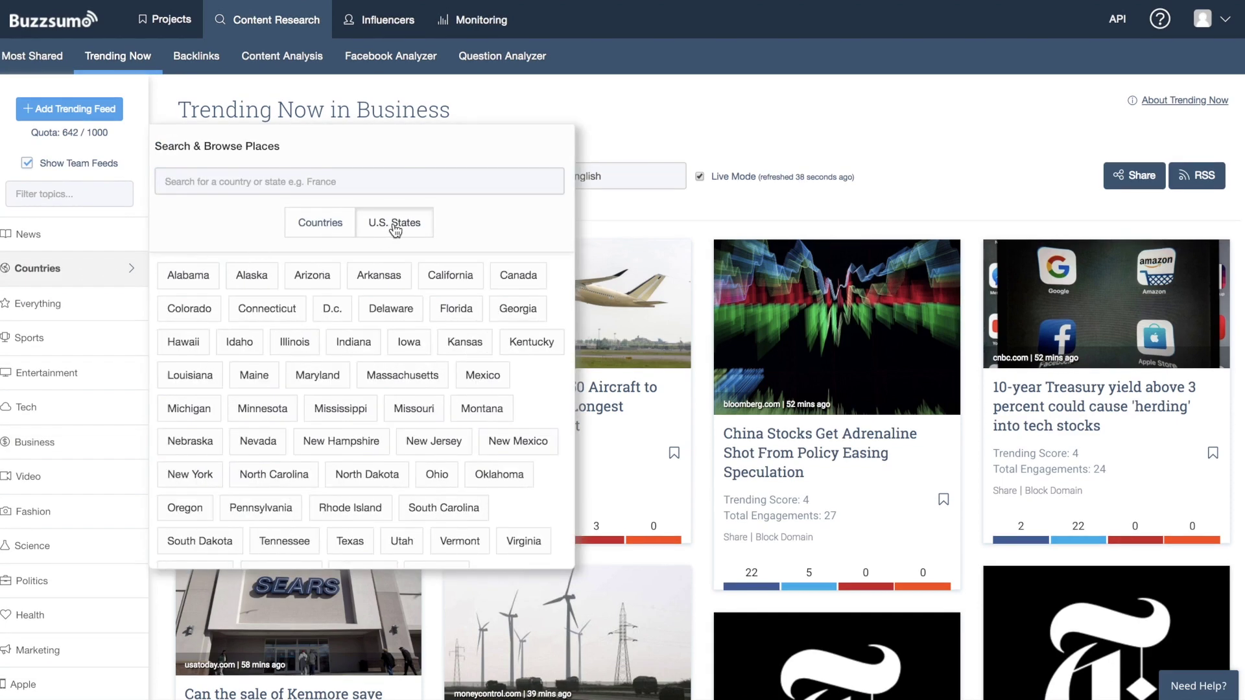
click(319, 225)
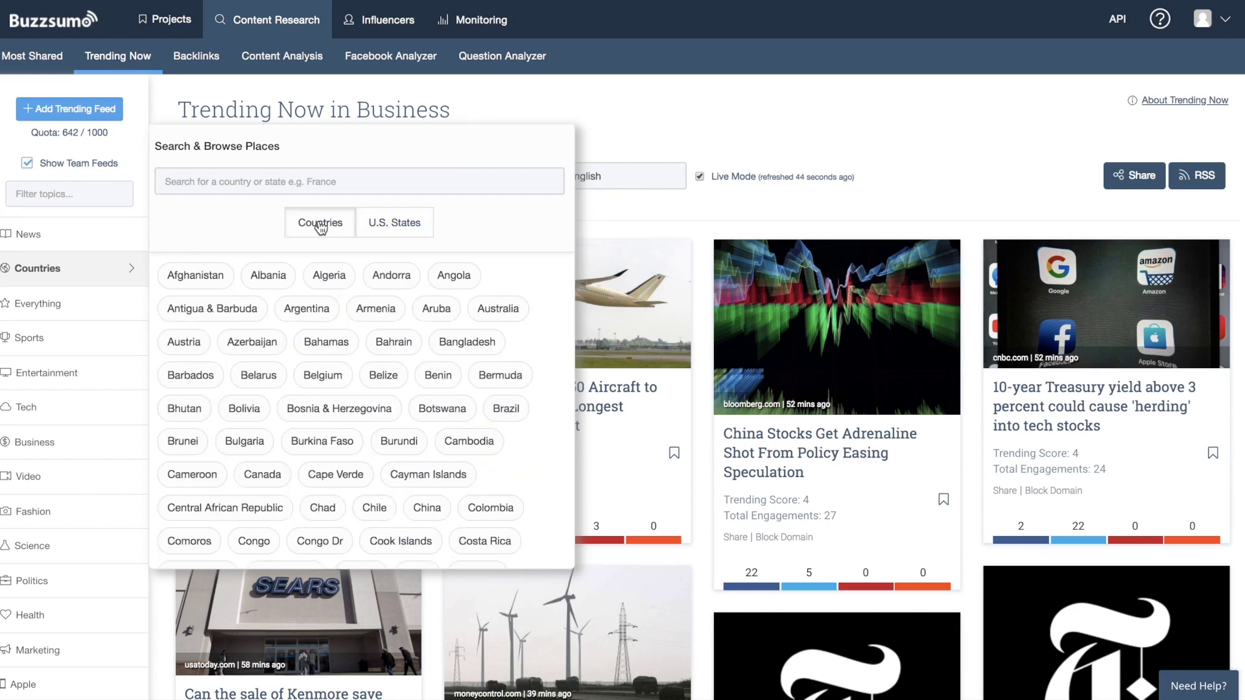
Step: Look over the topic, domain, language and country fields for adding a custom trending feed, leaving without adding one
click(483, 112)
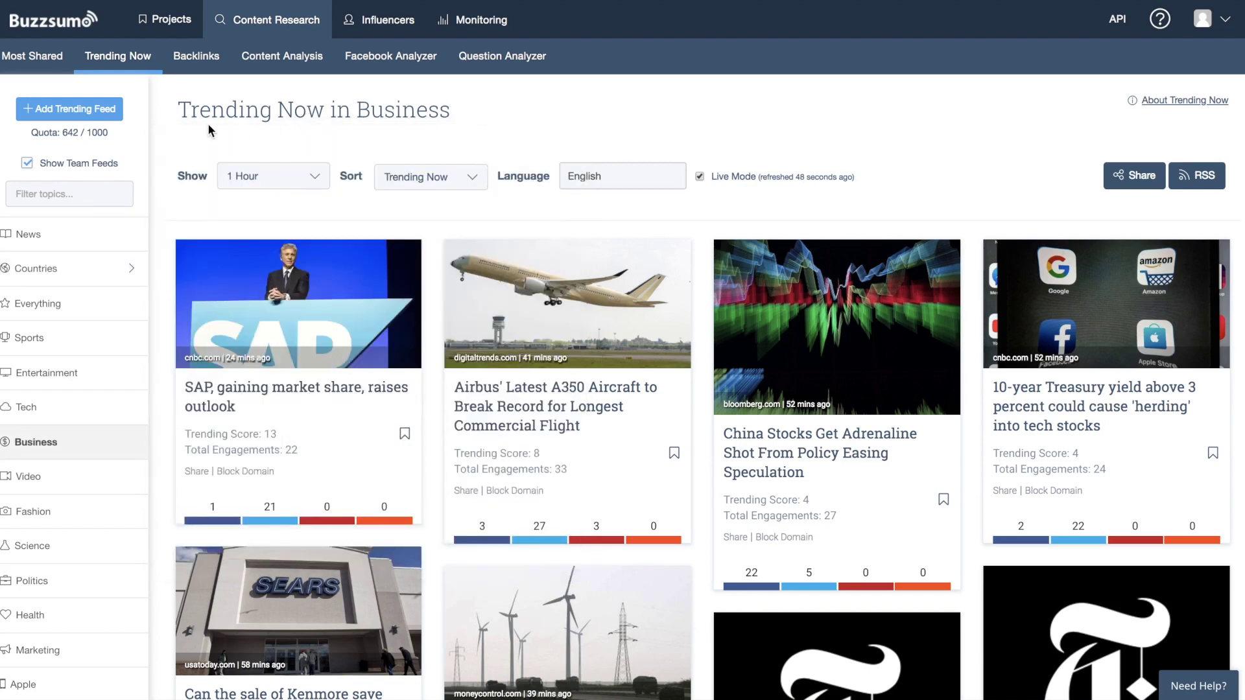
click(83, 112)
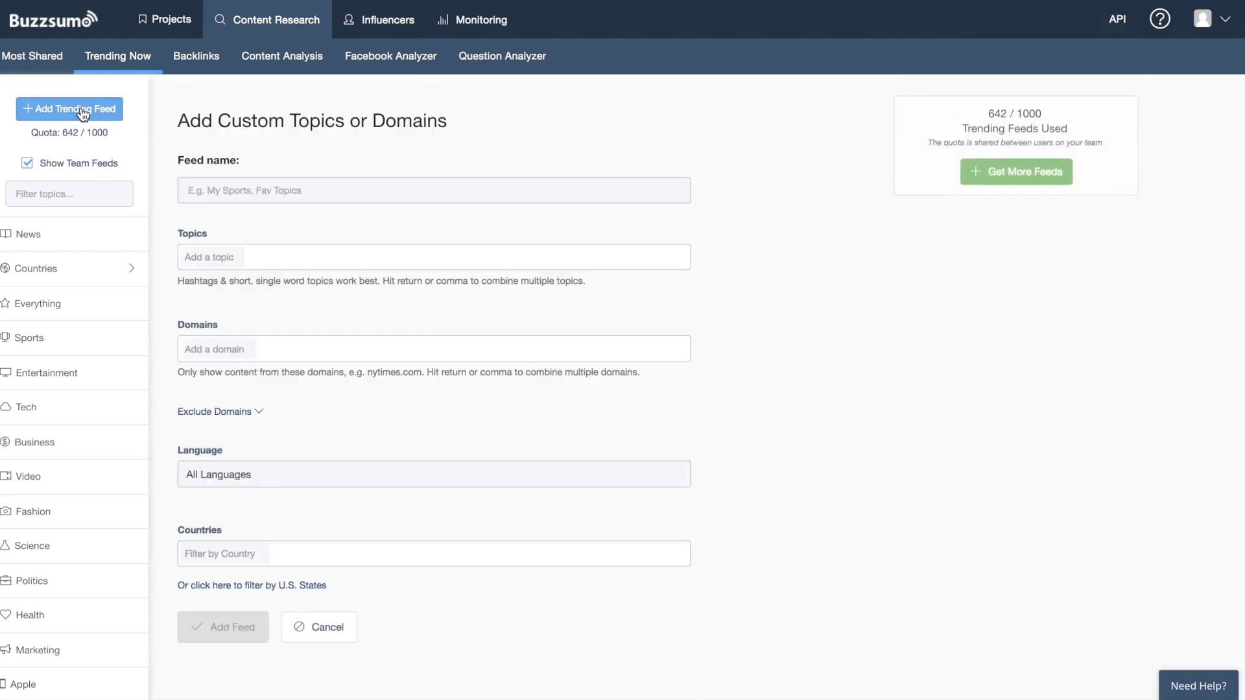
click(229, 187)
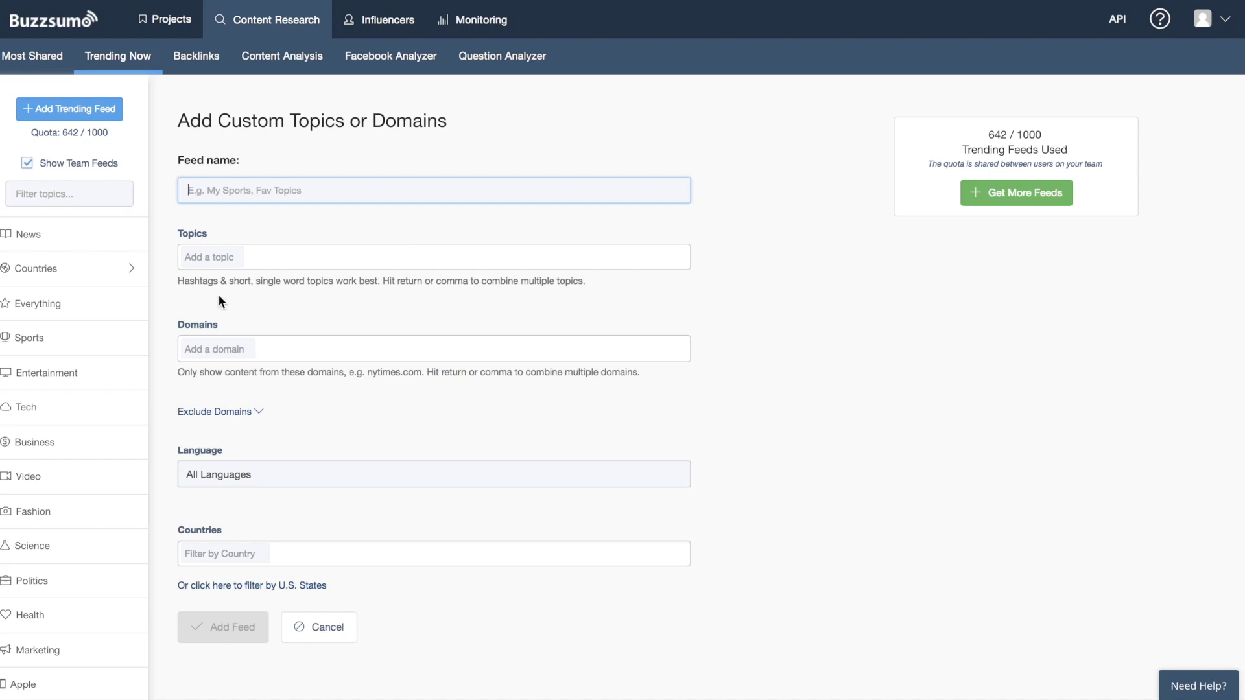
scroll(236, 433, down, 1)
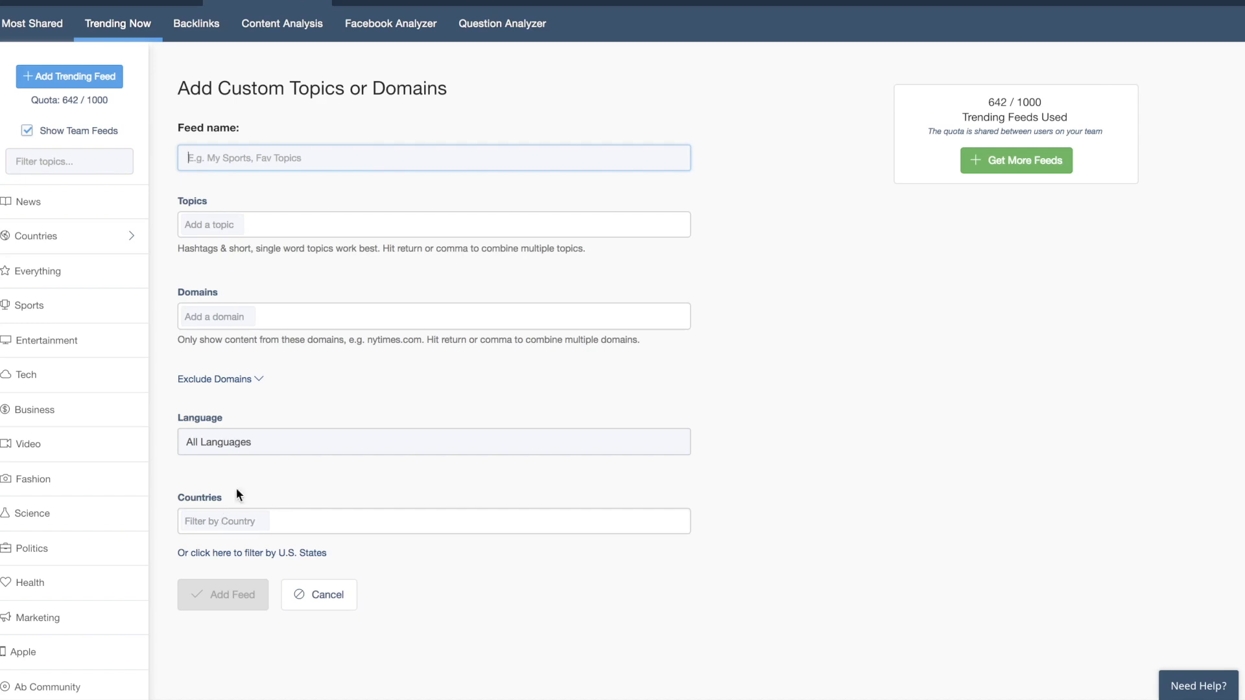
click(212, 224)
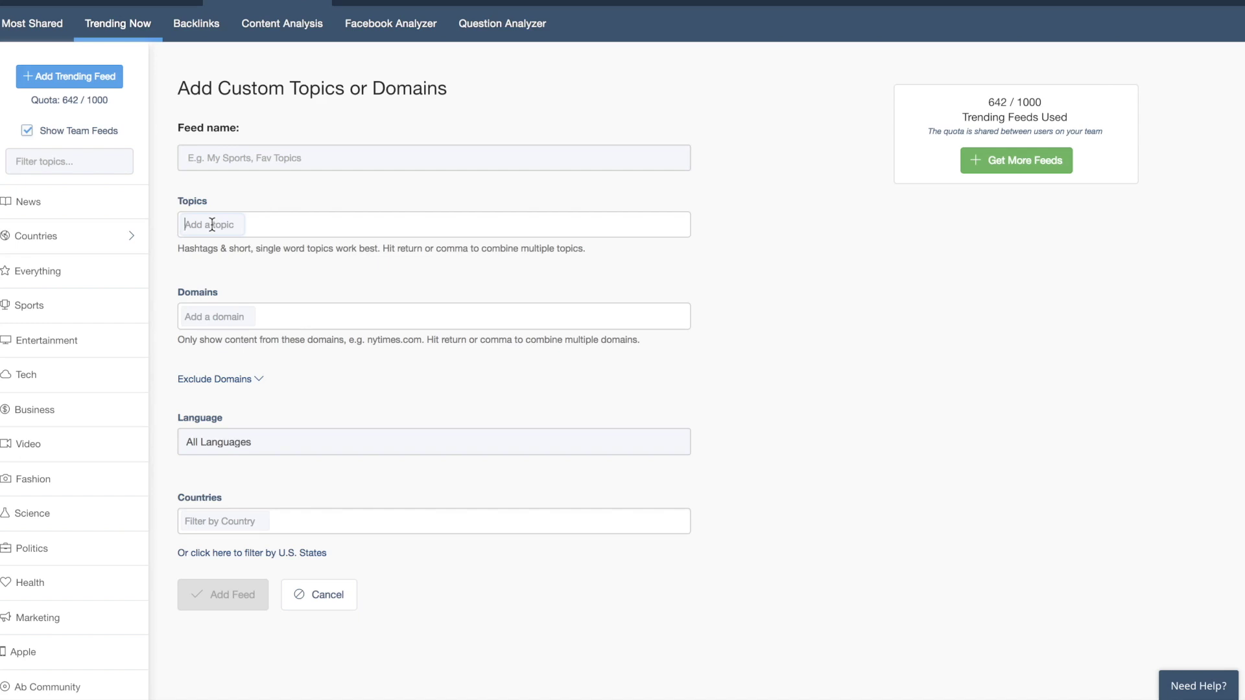
click(328, 595)
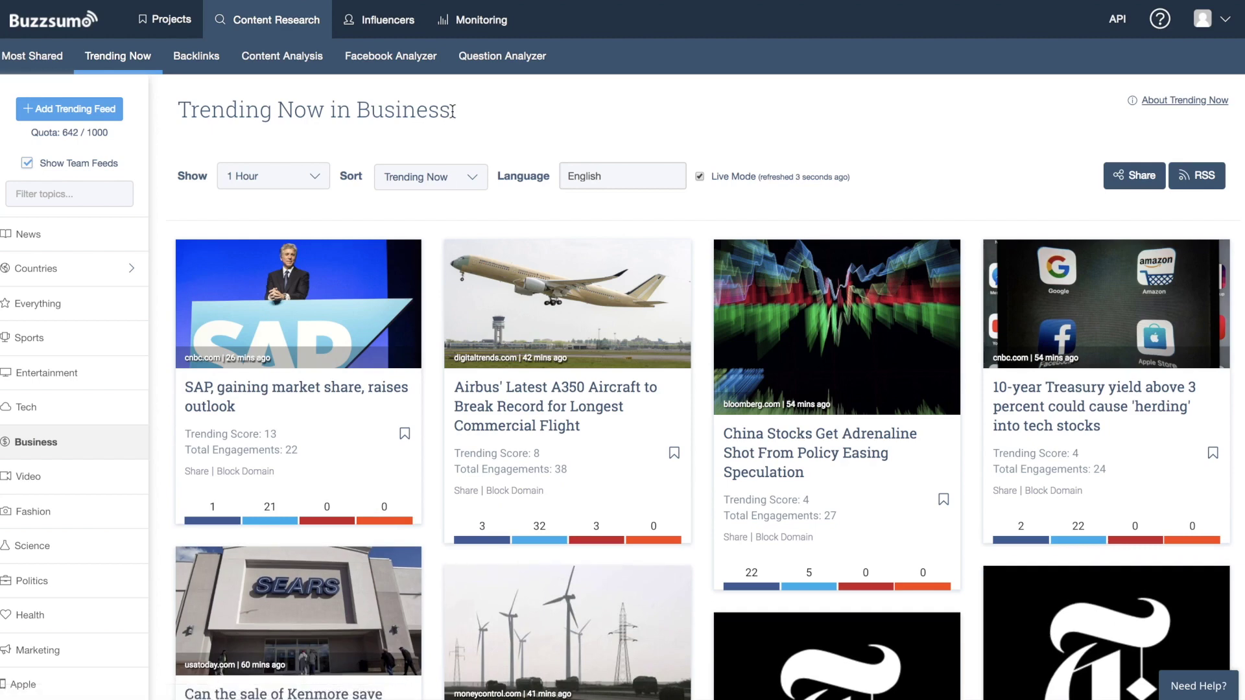
Step: View the sharing options and the RSS export link of the Business trending feed
click(1120, 188)
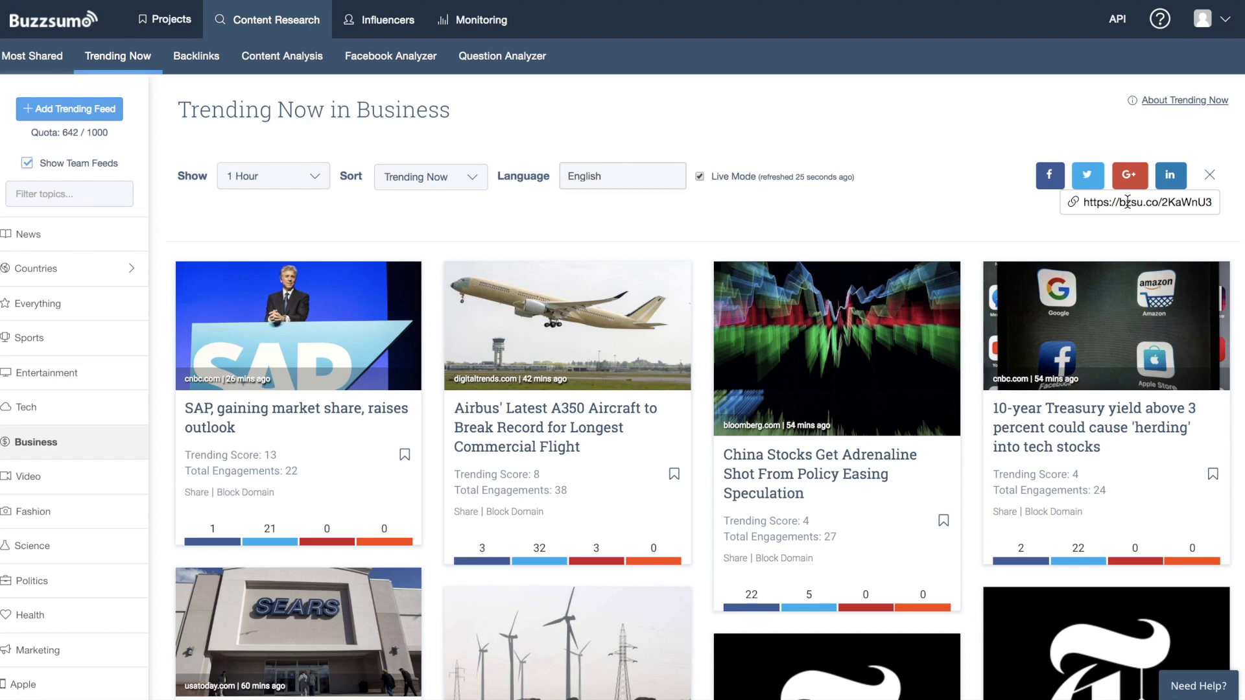
click(1210, 175)
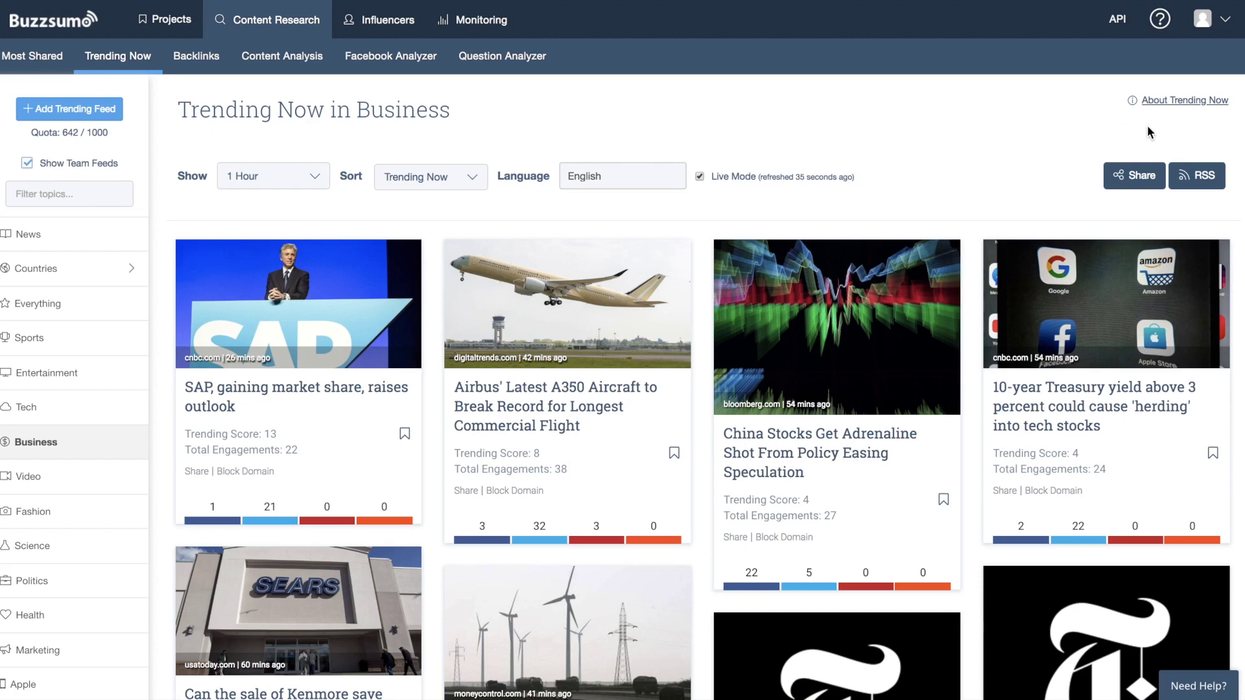
click(1196, 181)
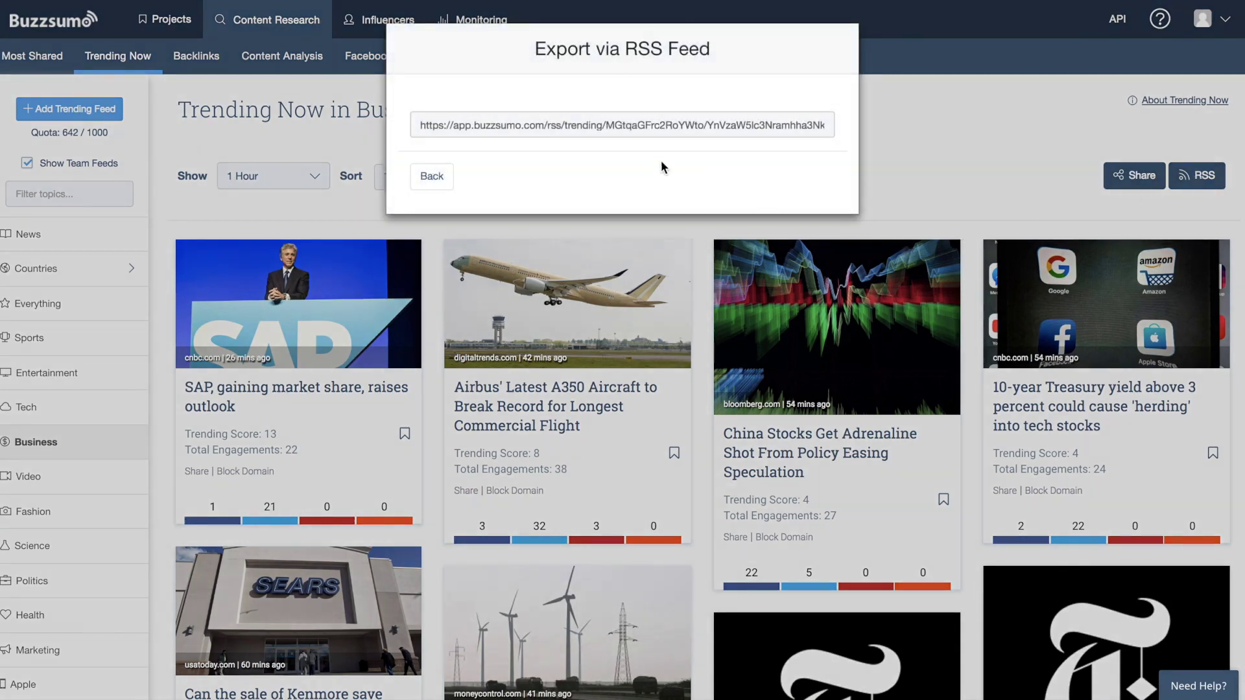
triple_click(616, 125)
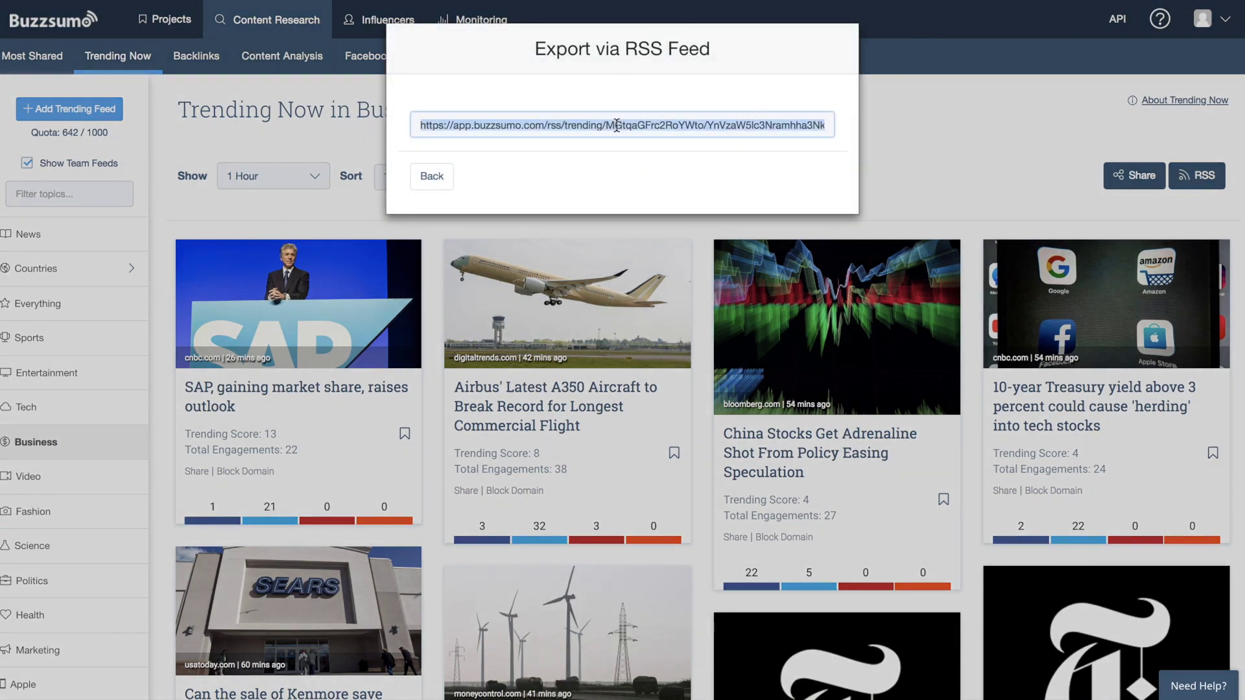
click(427, 181)
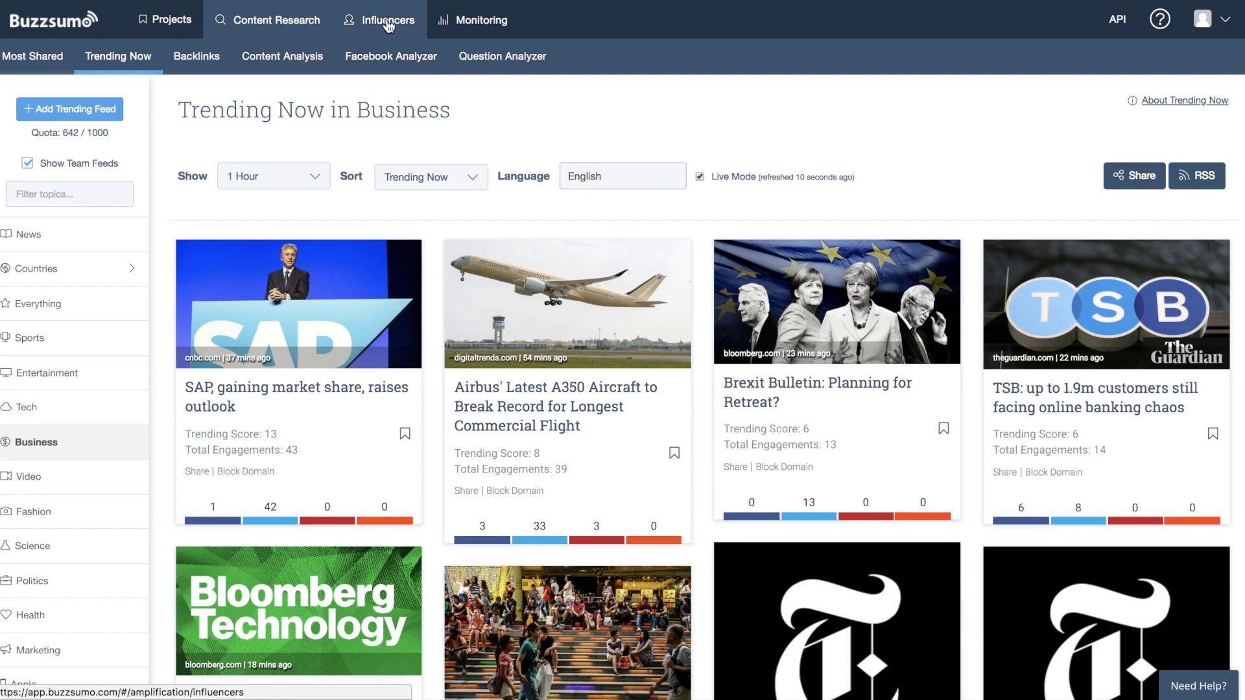
Step: Search influencer bios for fashion and look through the first results
click(388, 26)
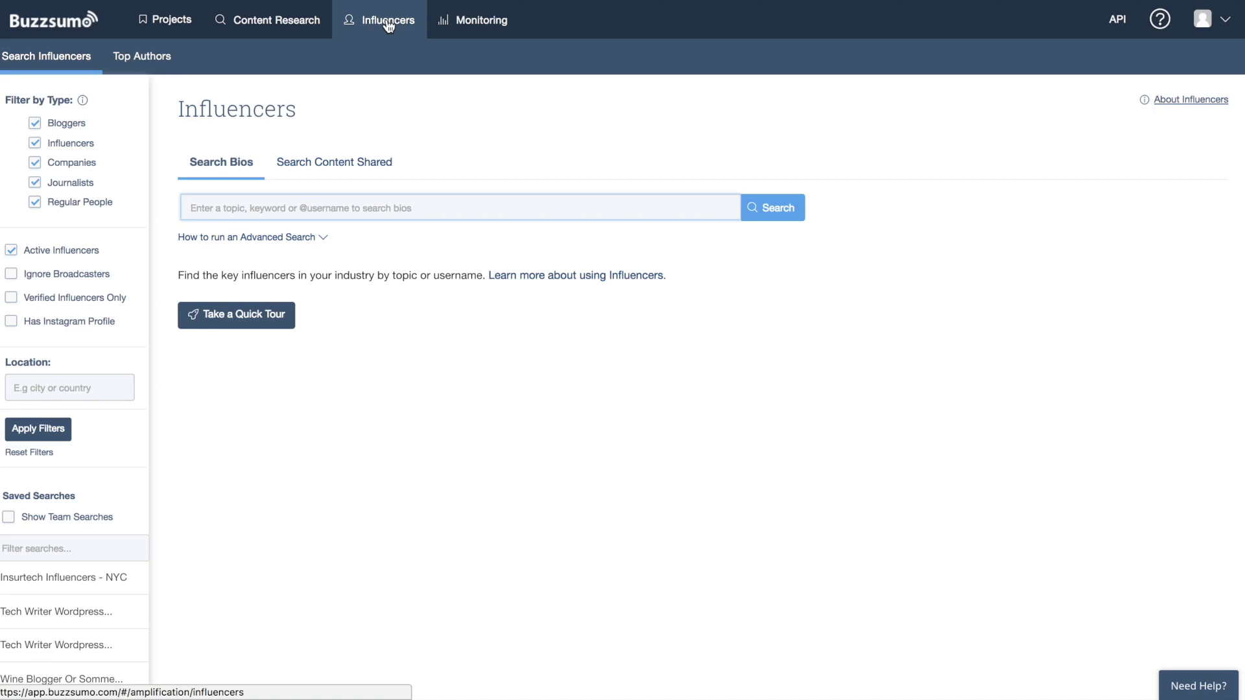
click(230, 208)
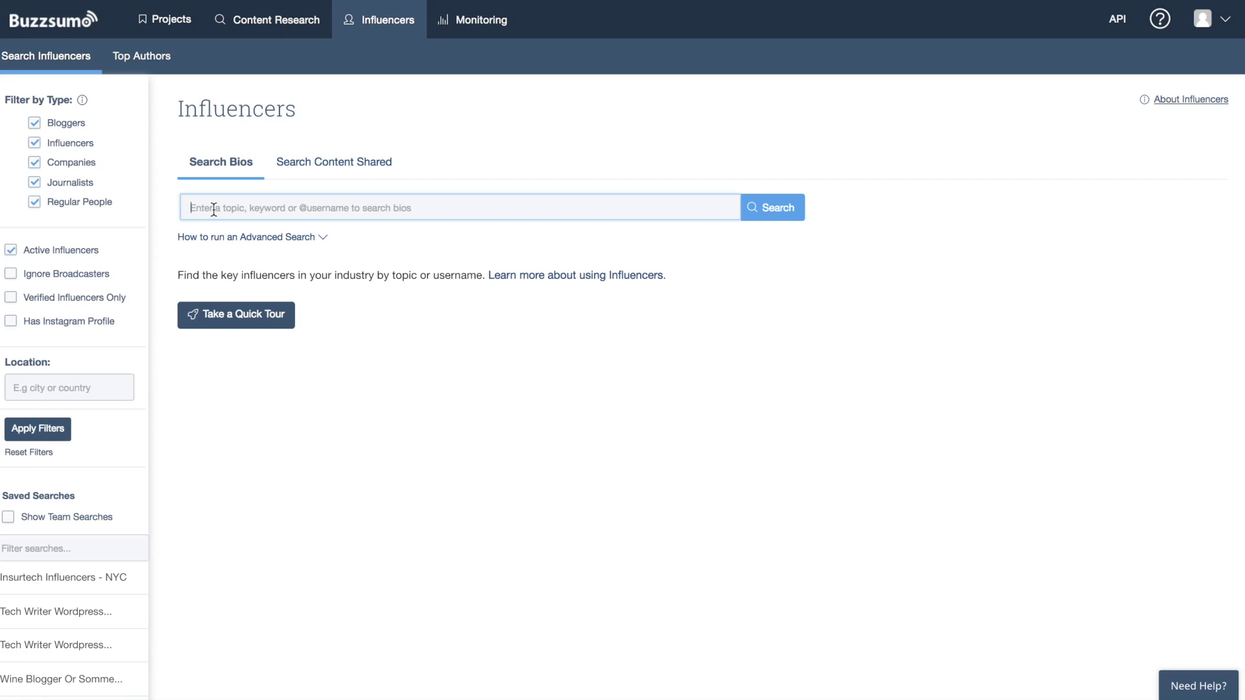
text(fashion)
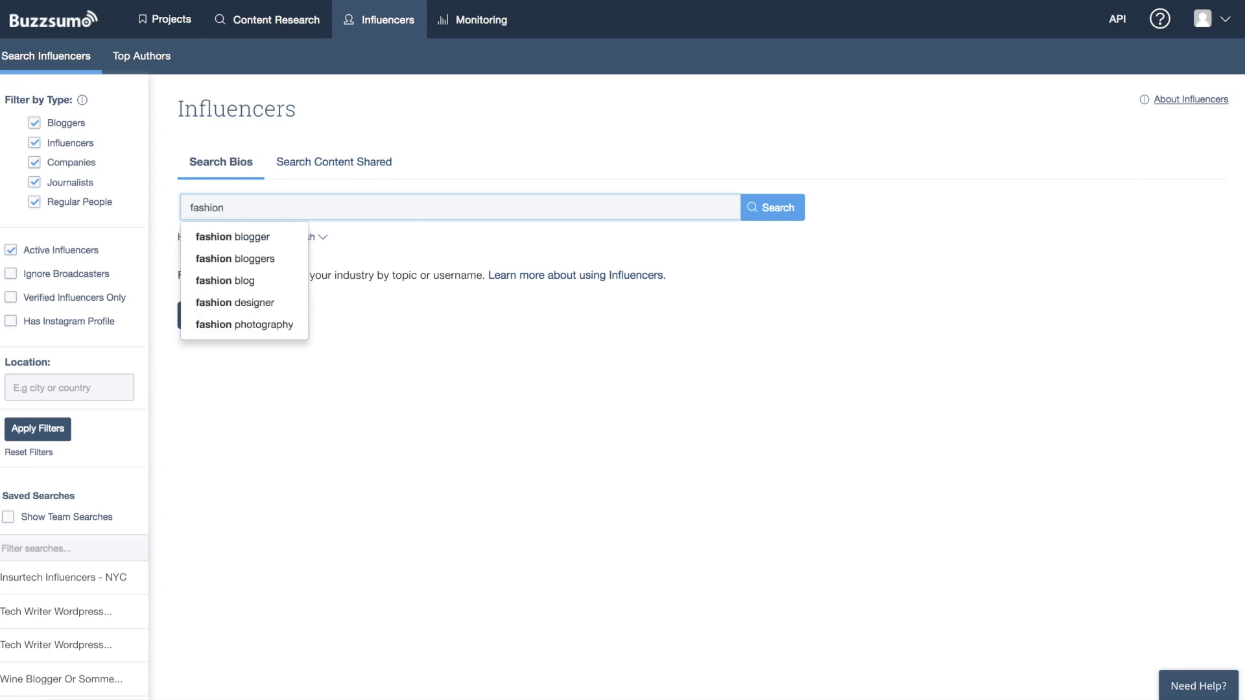
key(Return)
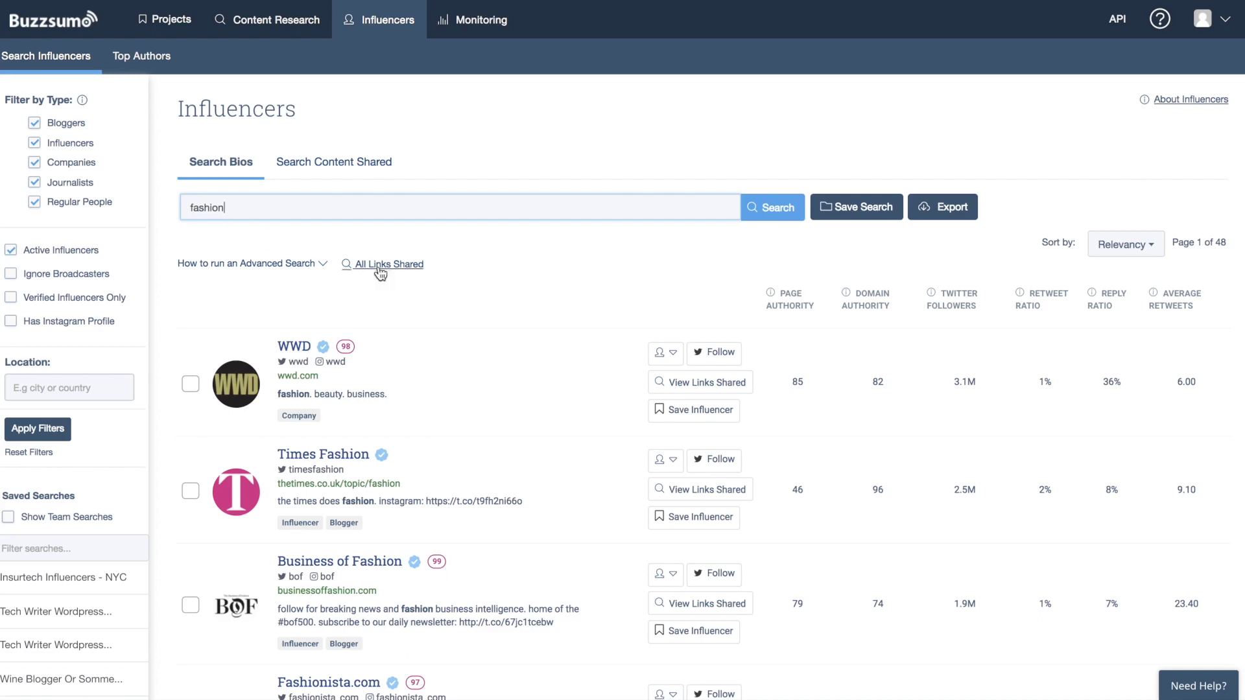
scroll(509, 310, down, 3)
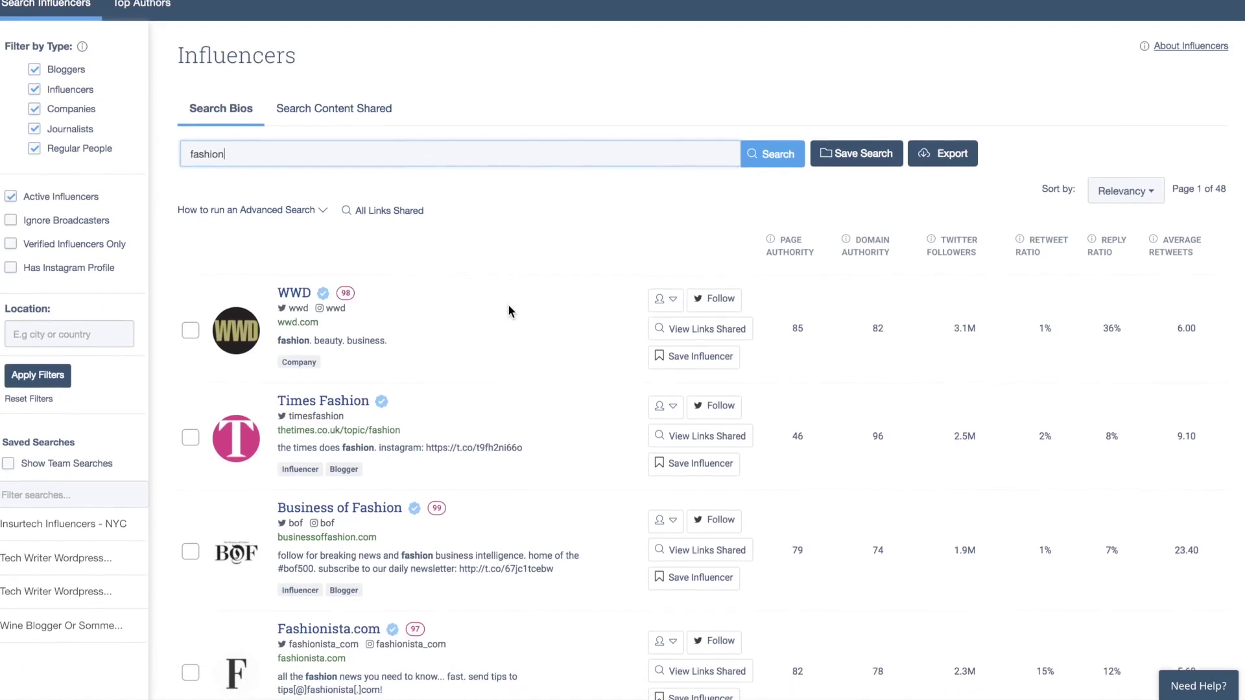
scroll(508, 312, down, 1)
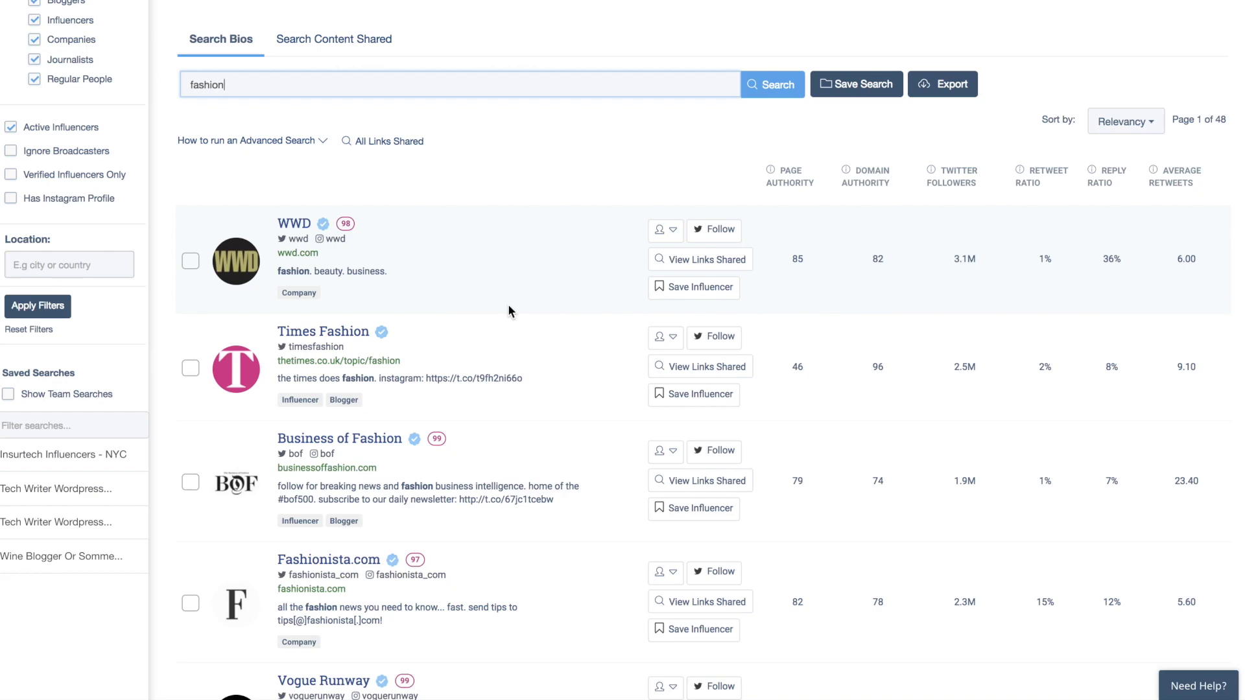
scroll(508, 305, up, 3)
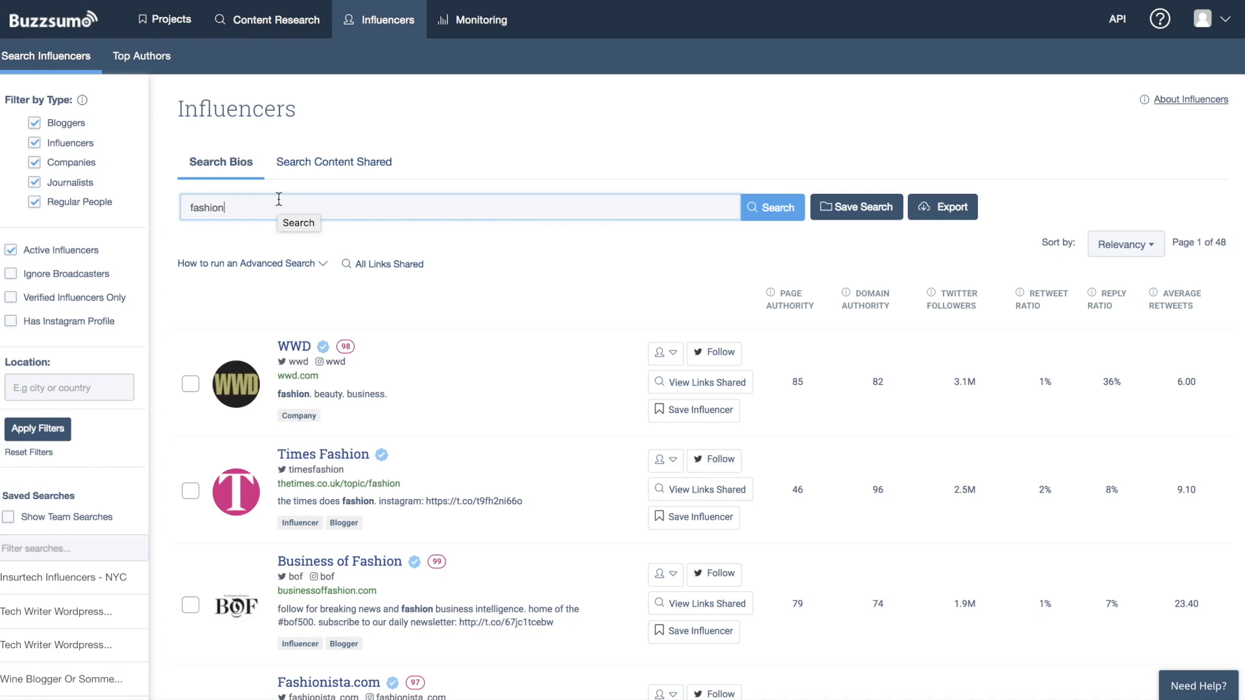
Step: Narrow the influencer bio search to the suggested phrase fashion designer and look over the results
text(d)
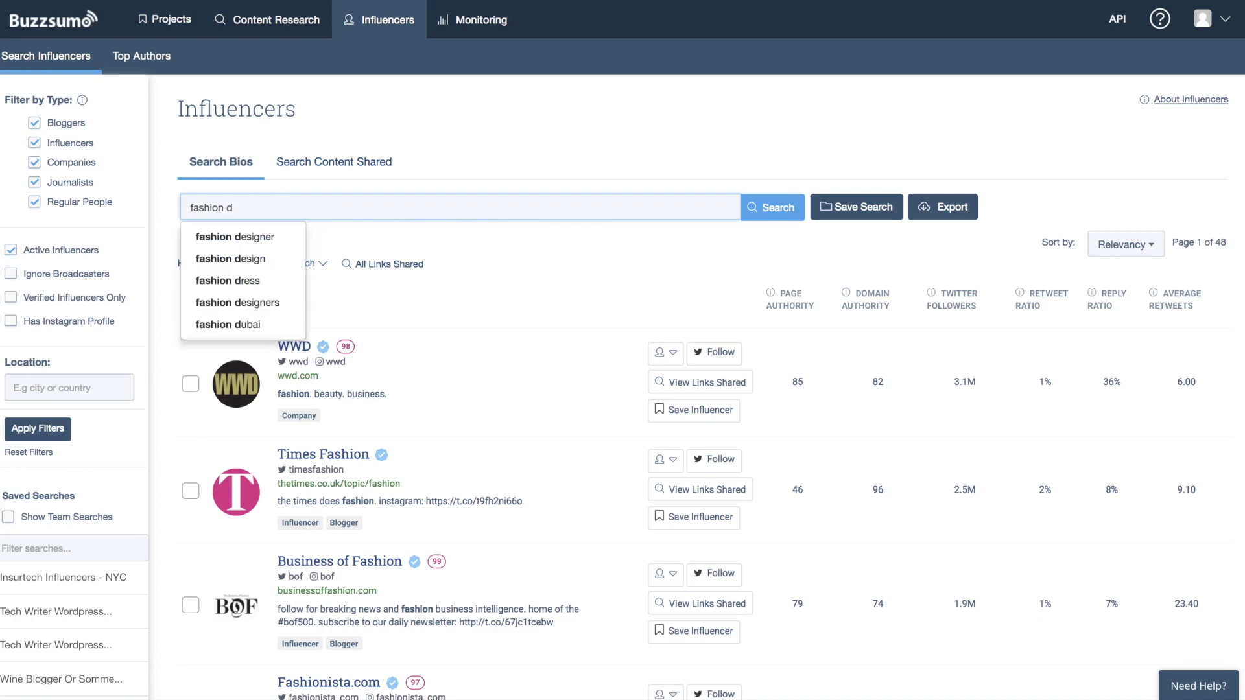
click(216, 238)
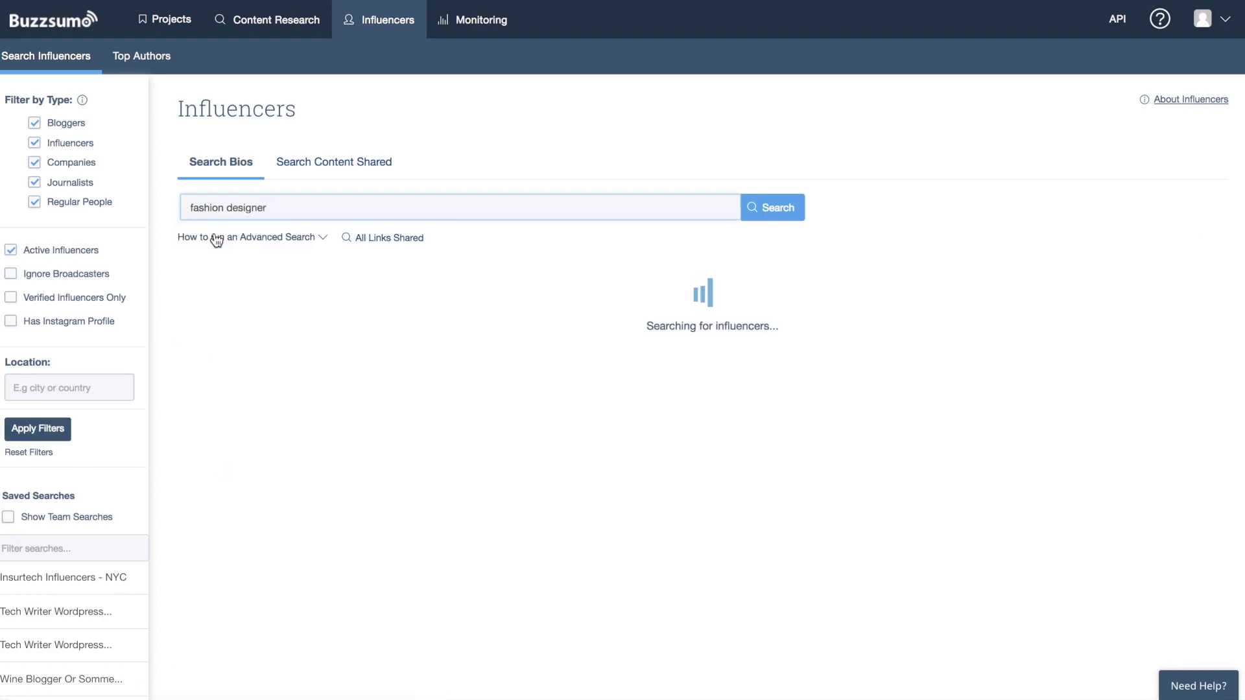
scroll(216, 239, down, 3)
scroll(214, 237, down, 2)
scroll(214, 237, up, 4)
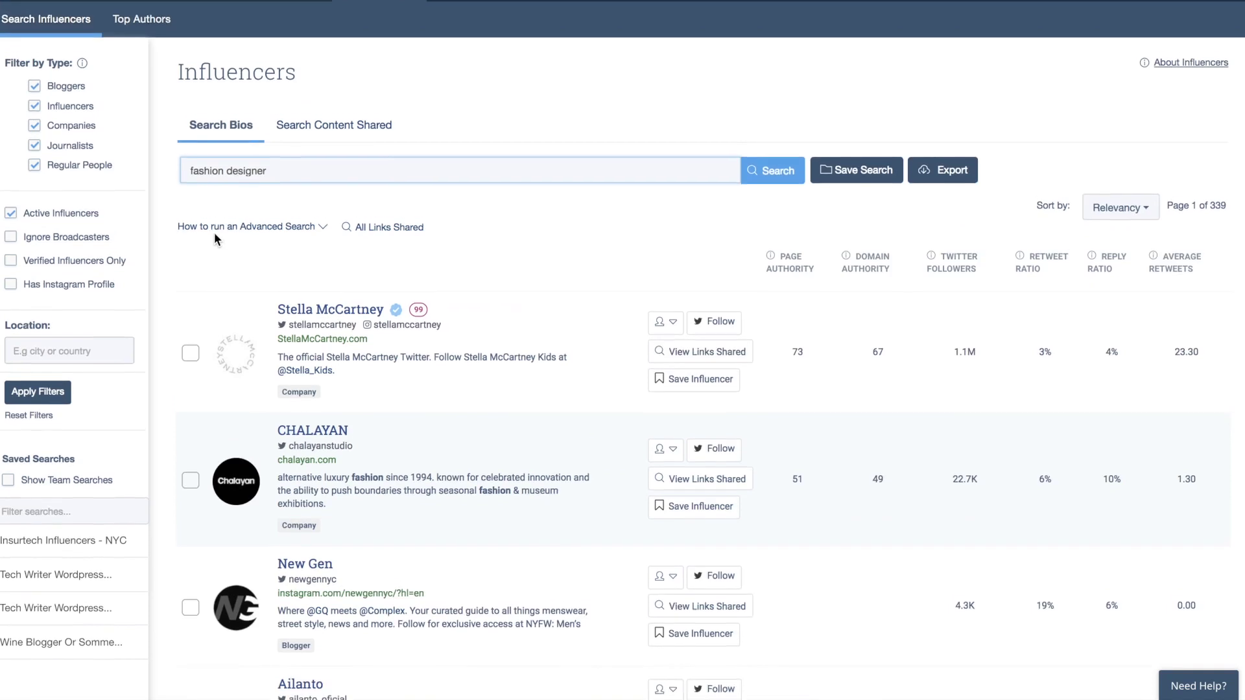
Step: Change the influencer bio search from fashion designer to fashion blogger
drag(227, 189, 293, 195)
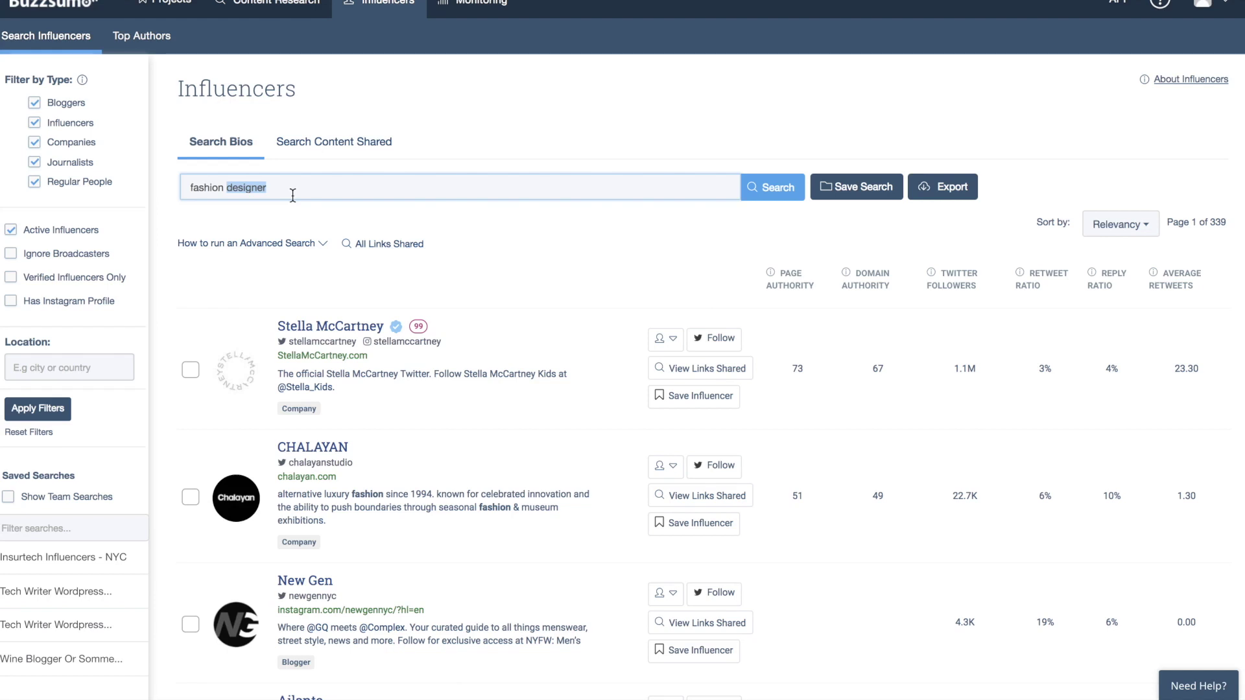
text(blogger)
key(Return)
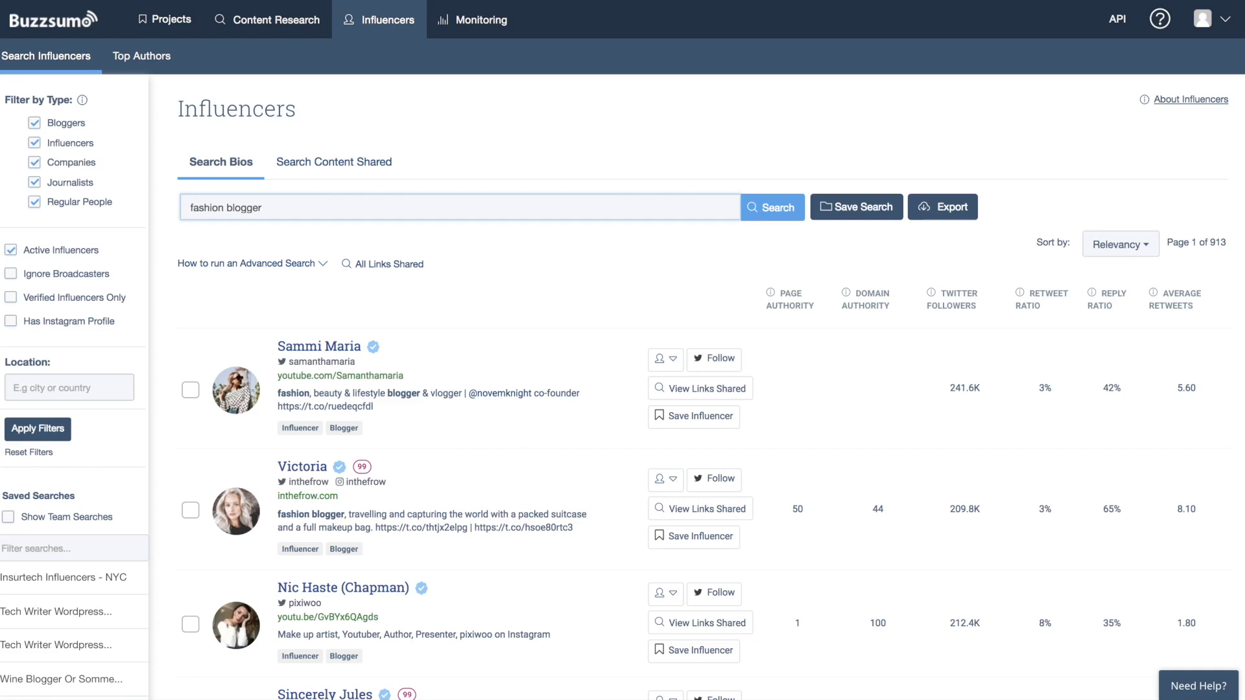
drag(267, 208, 228, 209)
key(BackSpace)
key(BackSpace)
key(BackSpace)
key(BackSpace)
key(BackSpace)
key(BackSpace)
key(BackSpace)
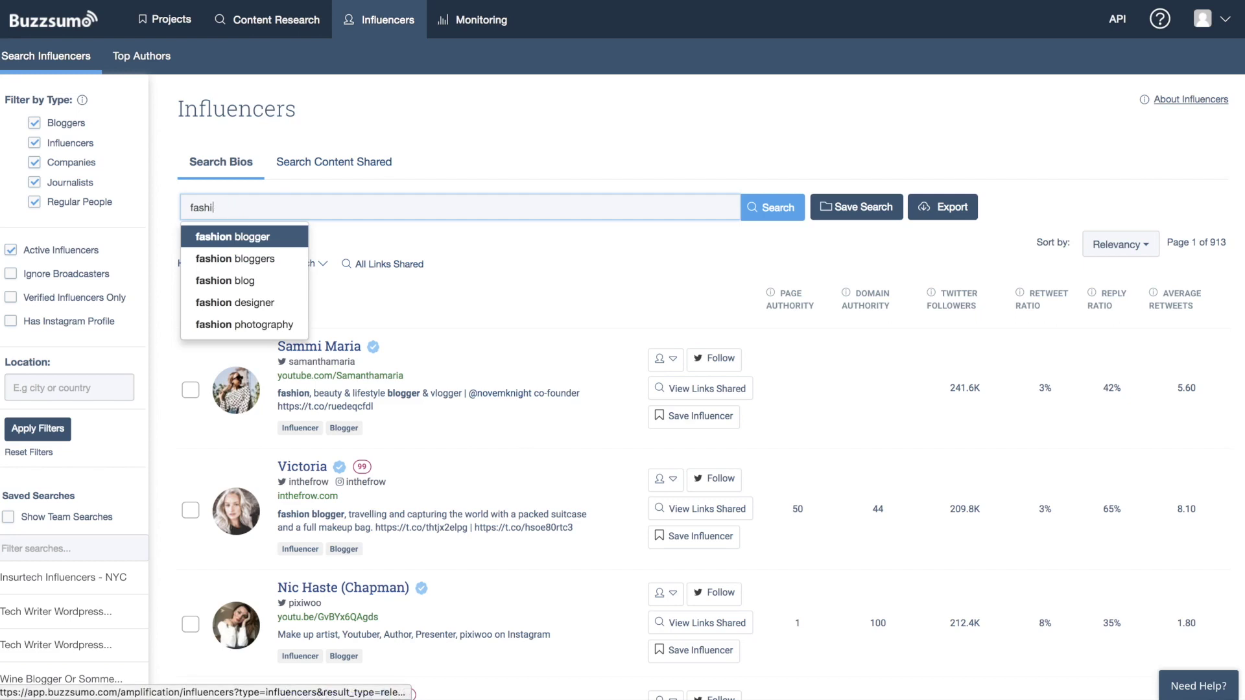
key(BackSpace)
key(BackSpace)
text(@)
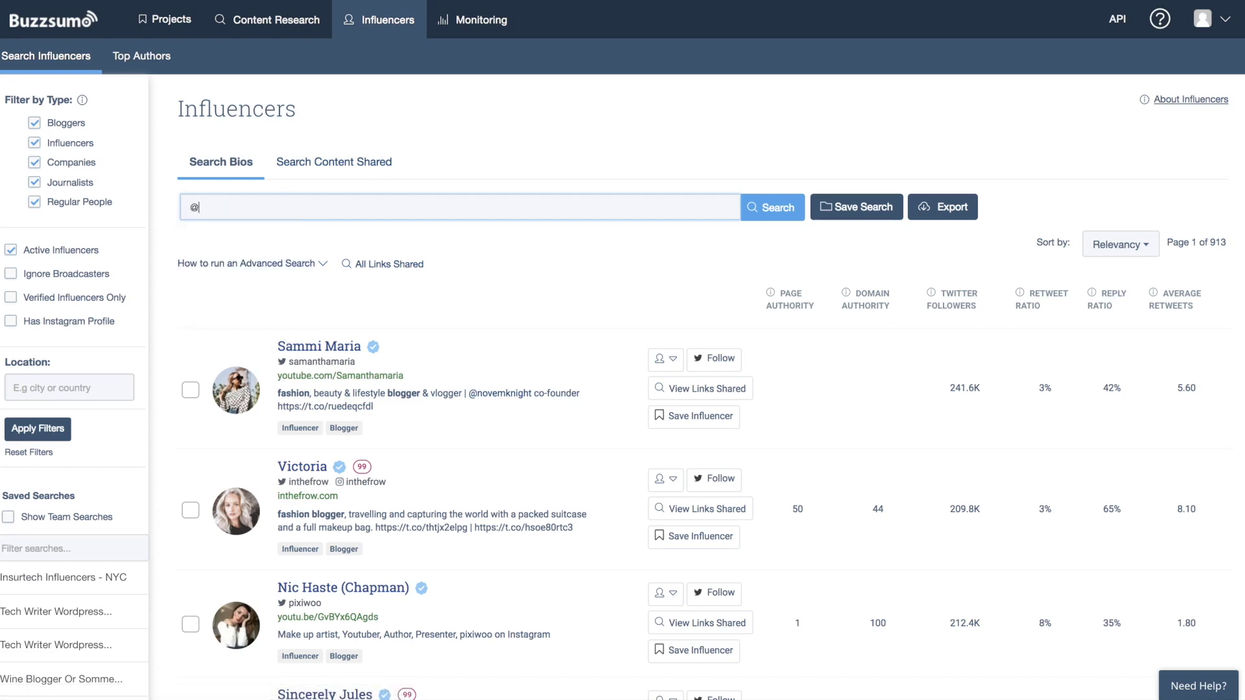
text(vogue)
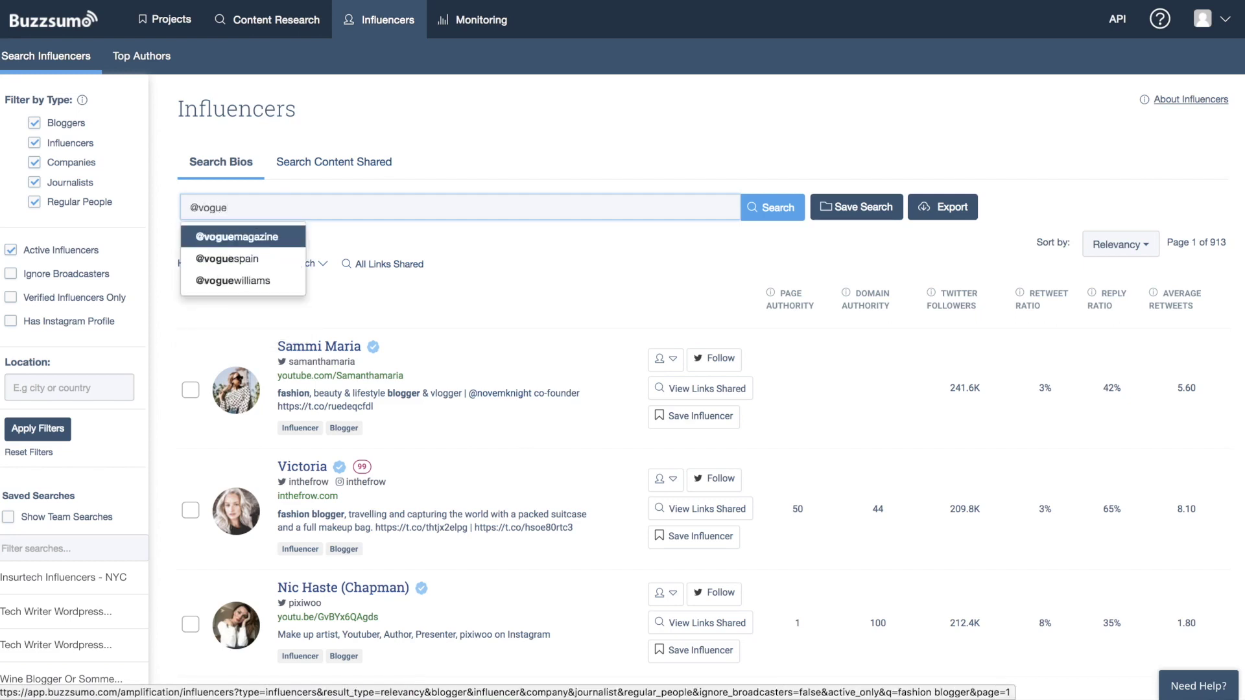
click(237, 238)
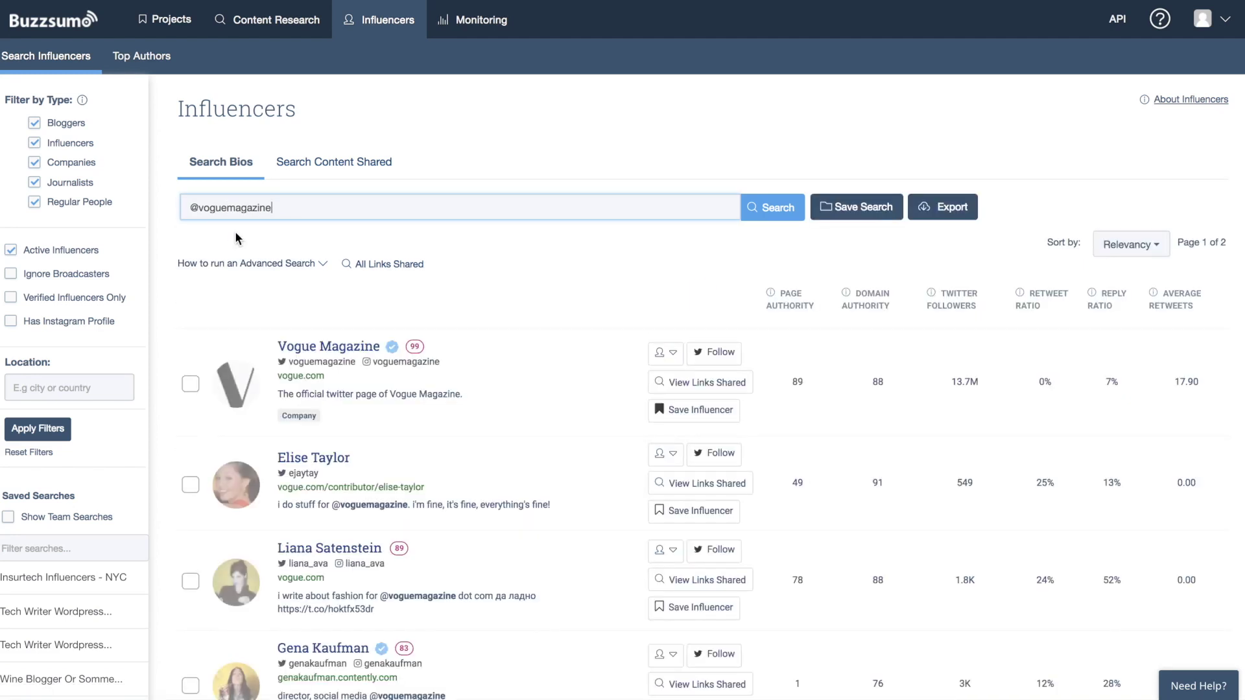
scroll(338, 332, down, 2)
scroll(339, 332, down, 5)
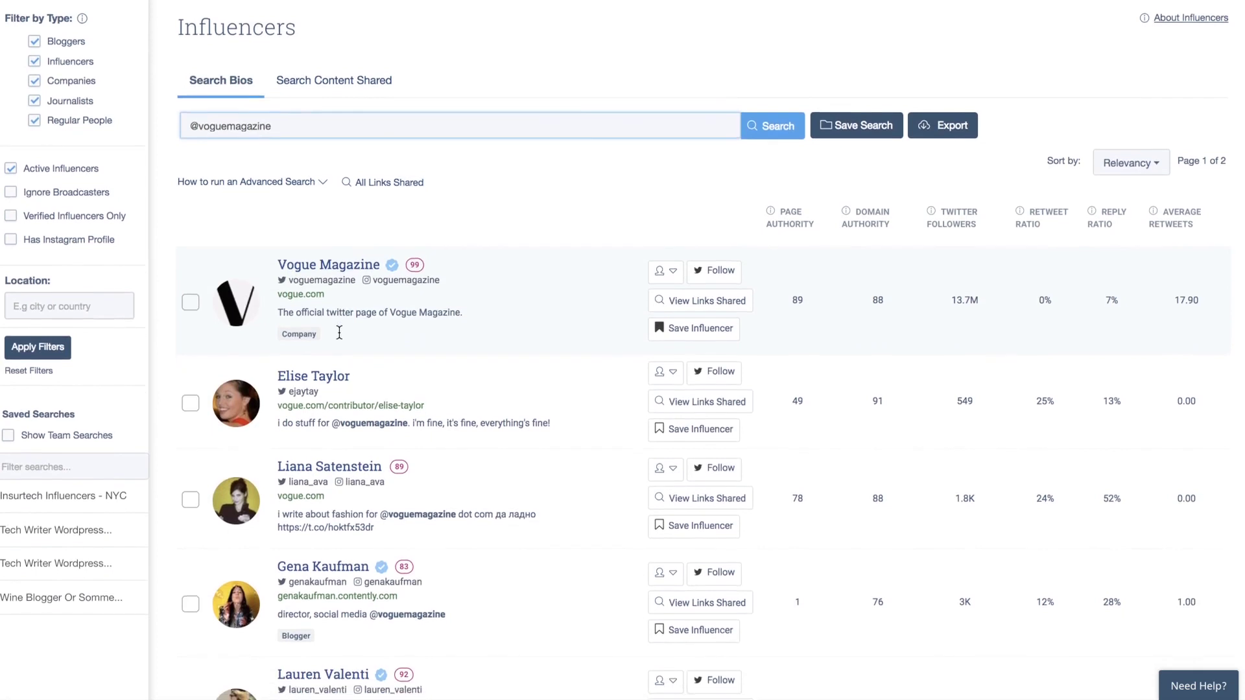
scroll(338, 332, down, 5)
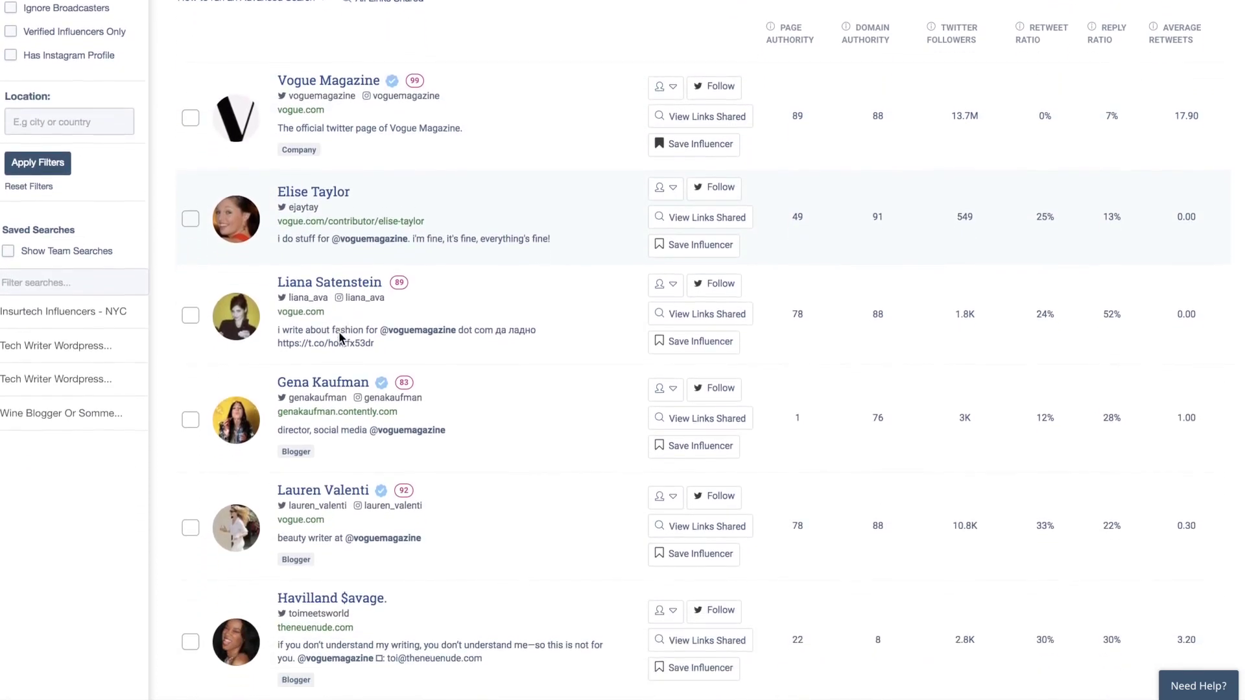
scroll(339, 332, down, 5)
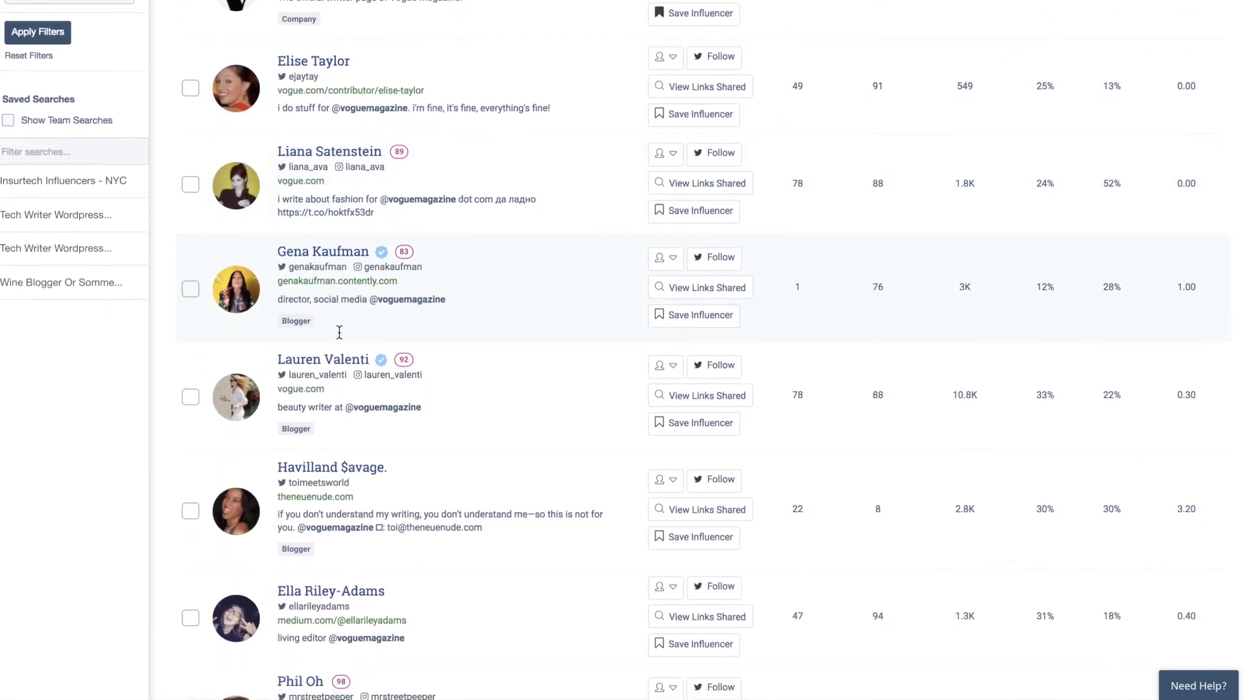
scroll(339, 332, down, 1)
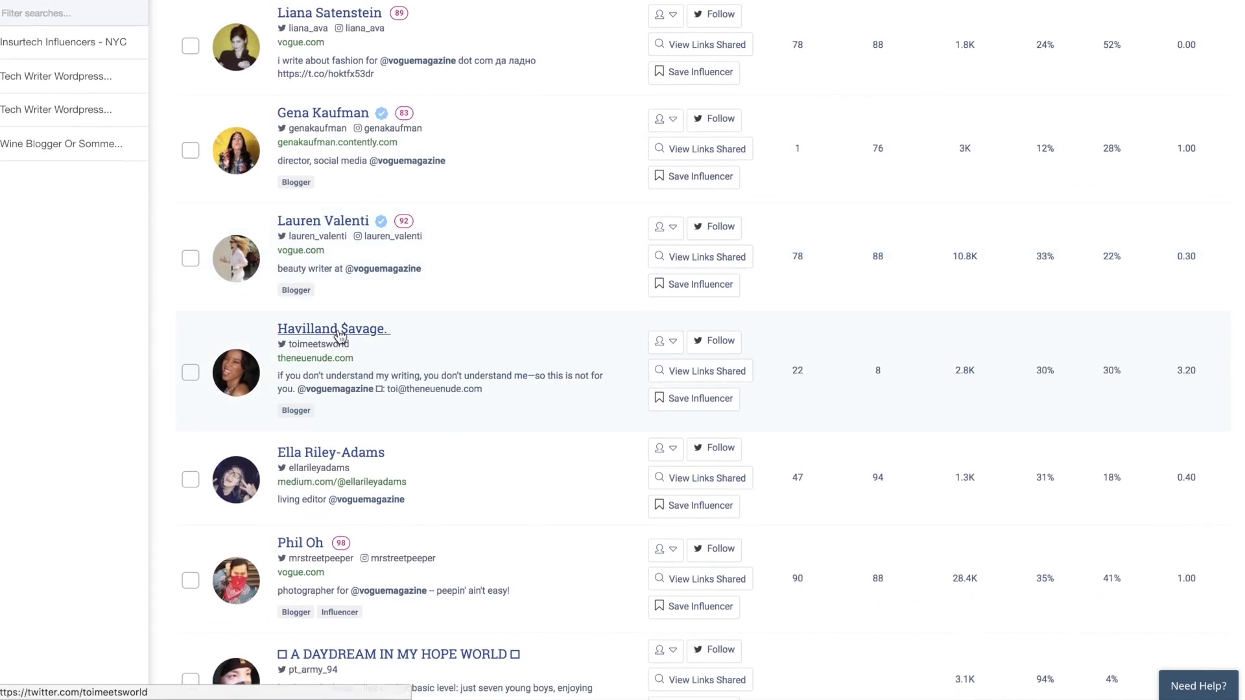
scroll(339, 334, up, 9)
scroll(338, 336, up, 8)
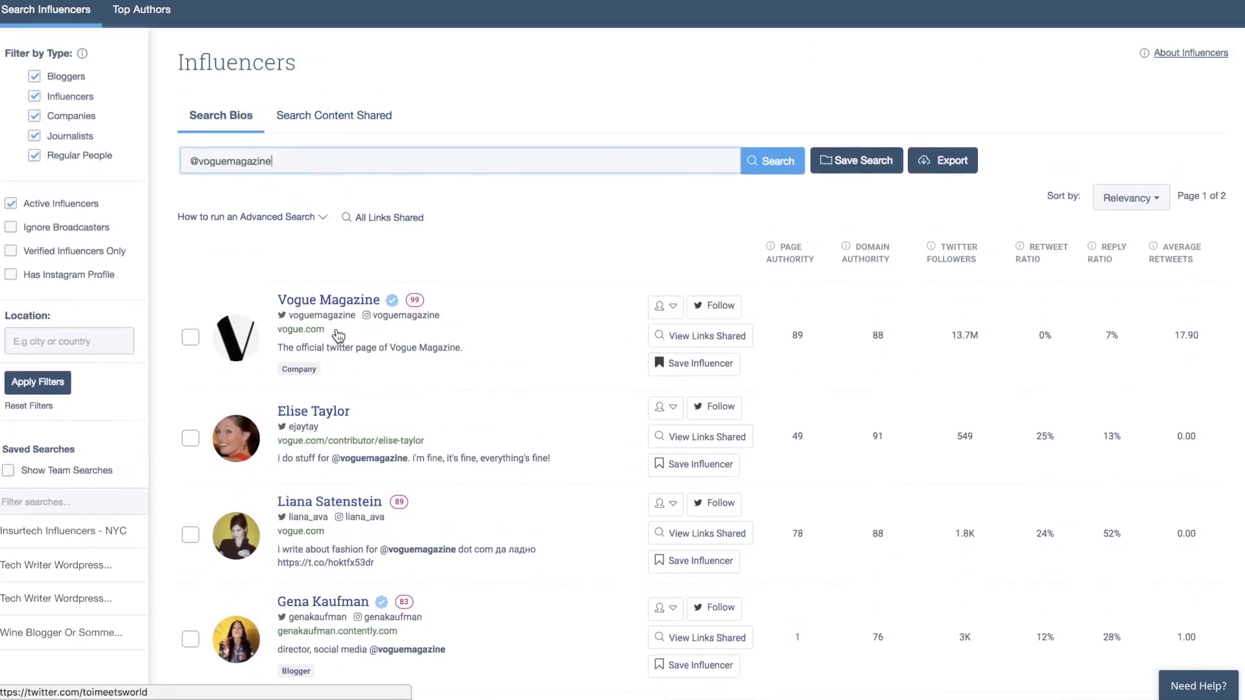
Step: Search influencer bios for fashion blogger again, exclude Companies from the type filter and select Has Instagram Profile
key(super+a)
text(fash)
text(ion bloggers)
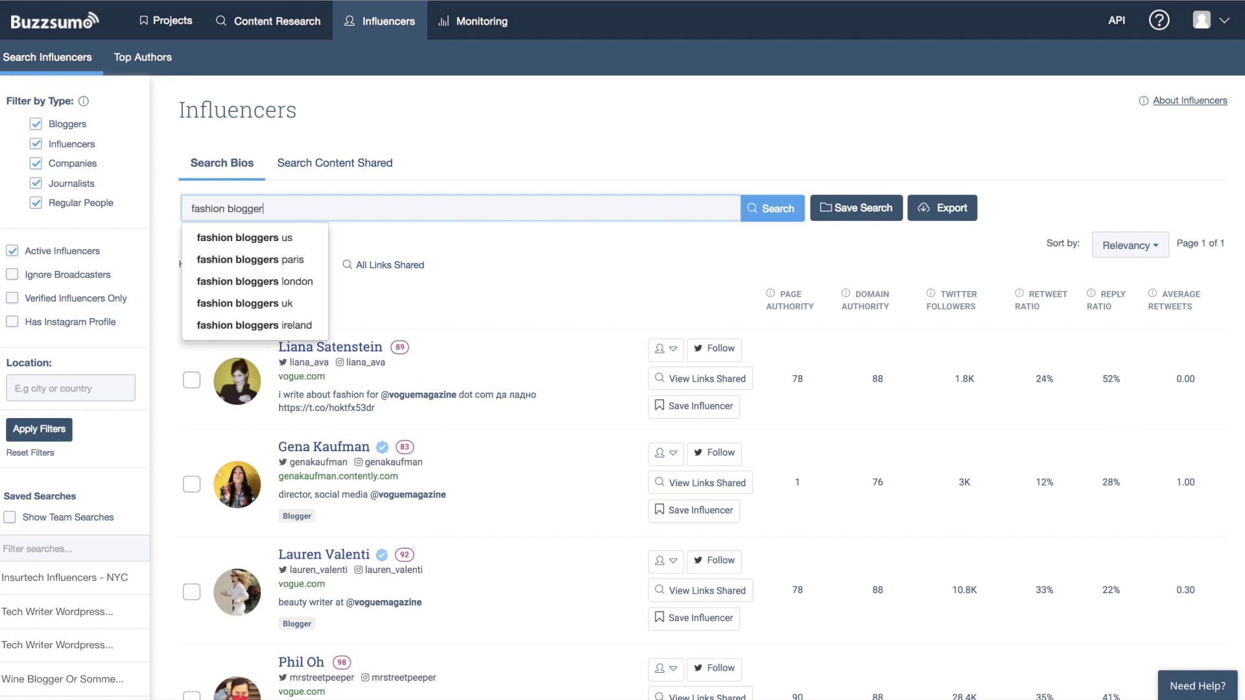
key(Return)
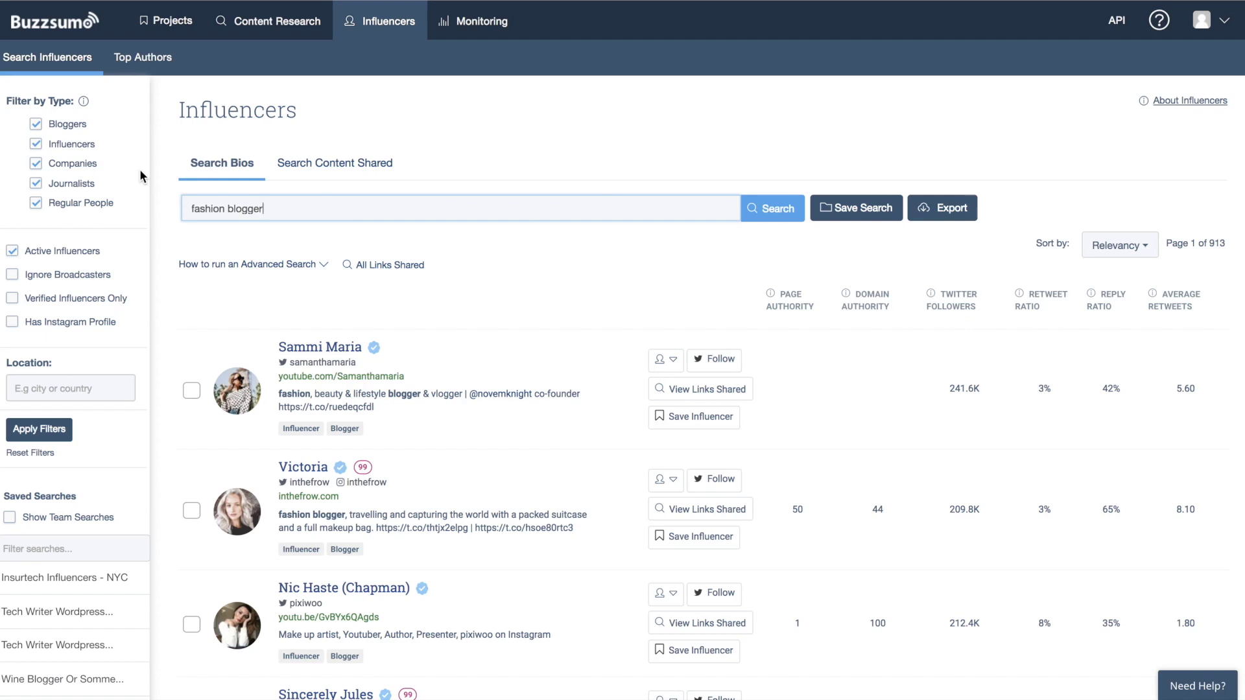
click(36, 170)
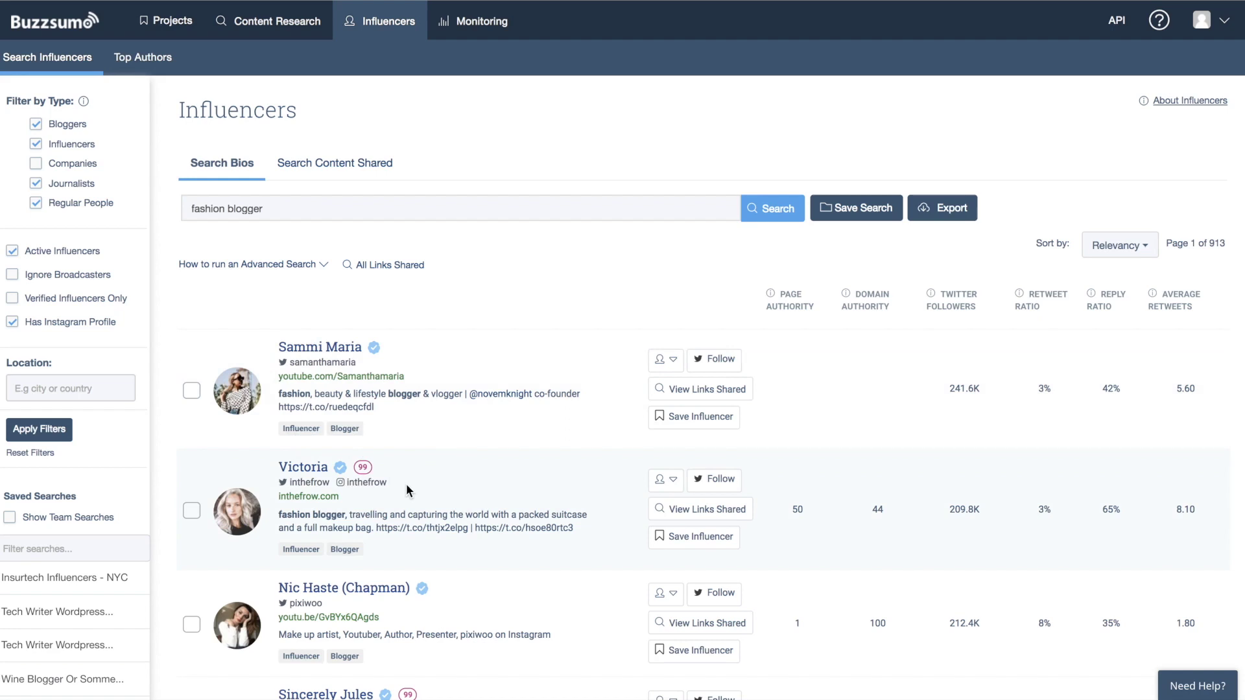
Step: Enter los angeles as the influencer location filter and clear it again without applying it
drag(387, 482, 347, 481)
mouse_move(362, 467)
click(40, 387)
text(los angeles)
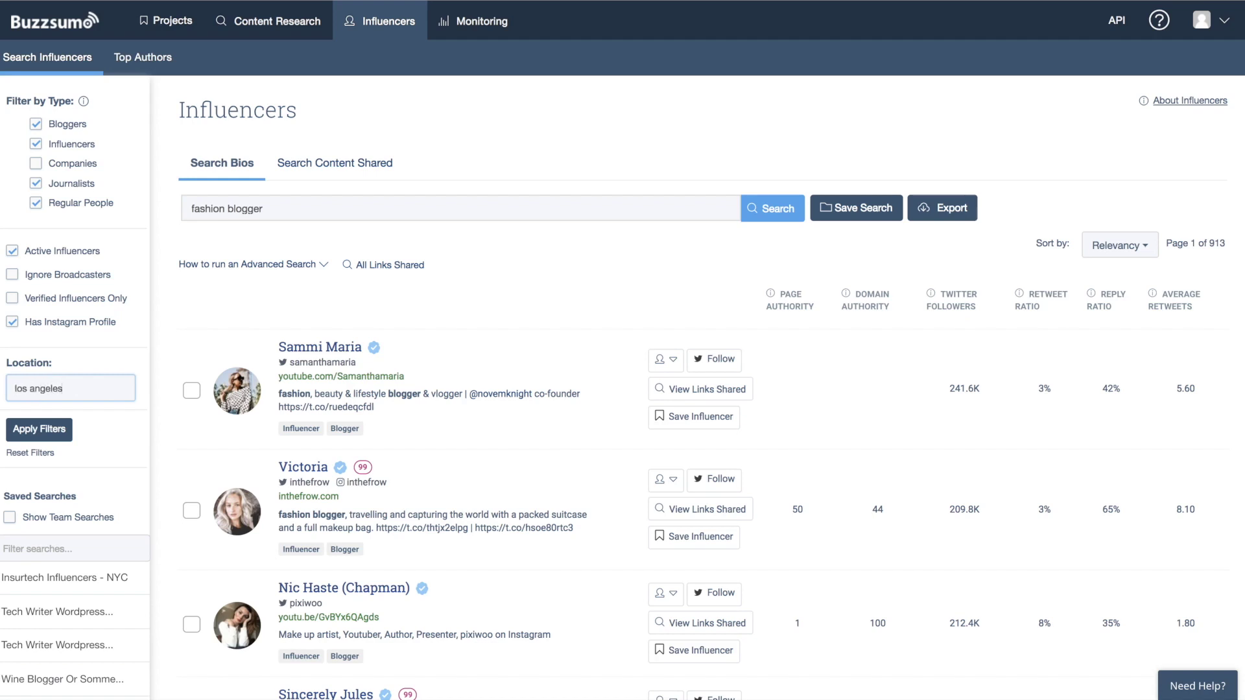
key(ctrl+shift+Left)
key(ctrl+shift+Left)
key(BackSpace)
Step: Look over the authority, follower, retweet and reply metrics and the available sort options for the fashion blogger results
mouse_move(847, 292)
drag(408, 376, 277, 379)
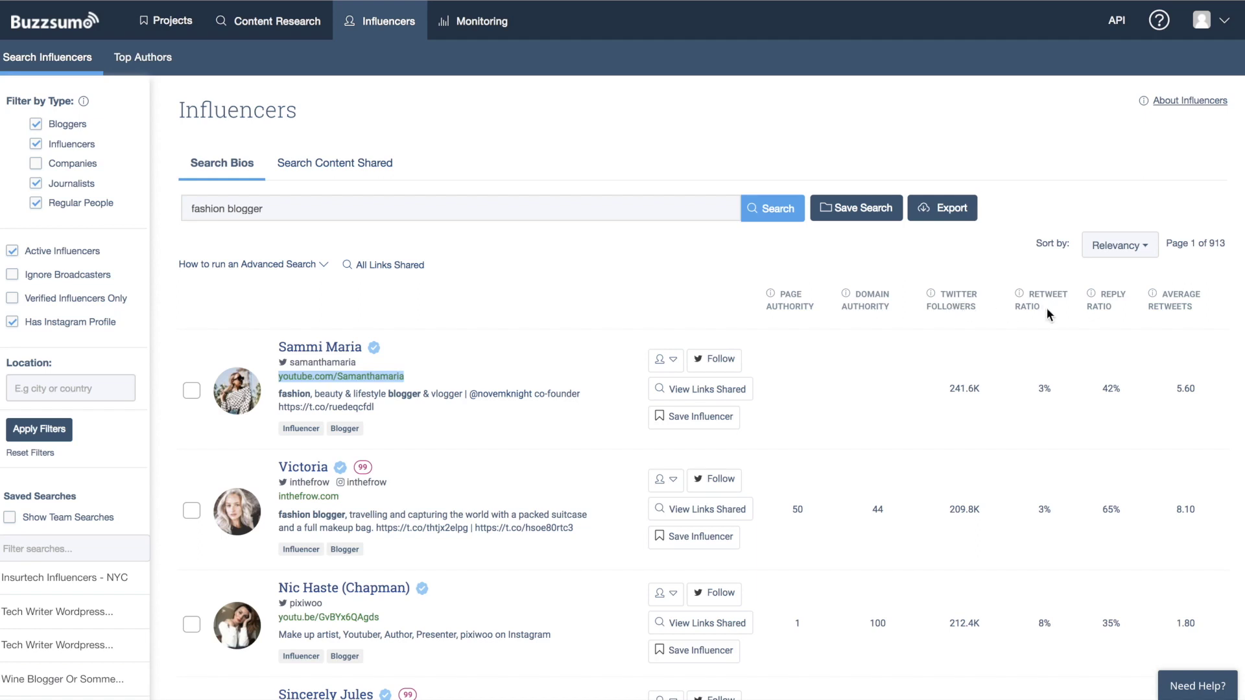
mouse_move(1018, 294)
scroll(1033, 299, down, 3)
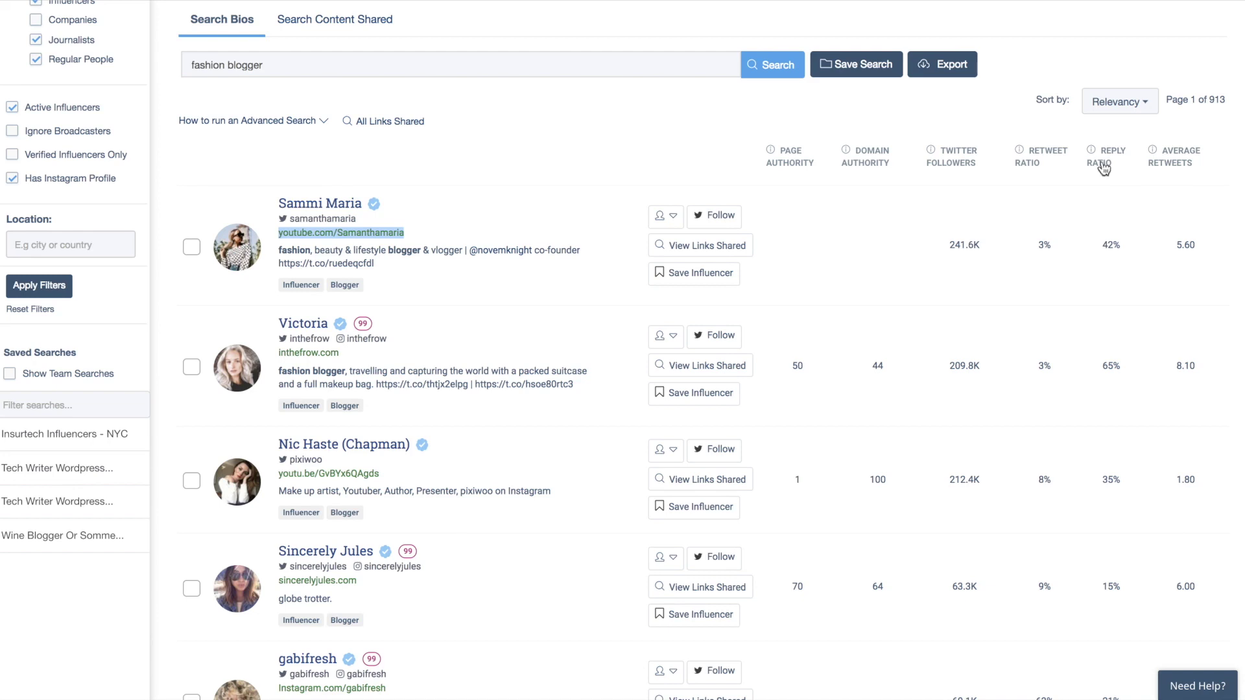
drag(1200, 170, 1155, 151)
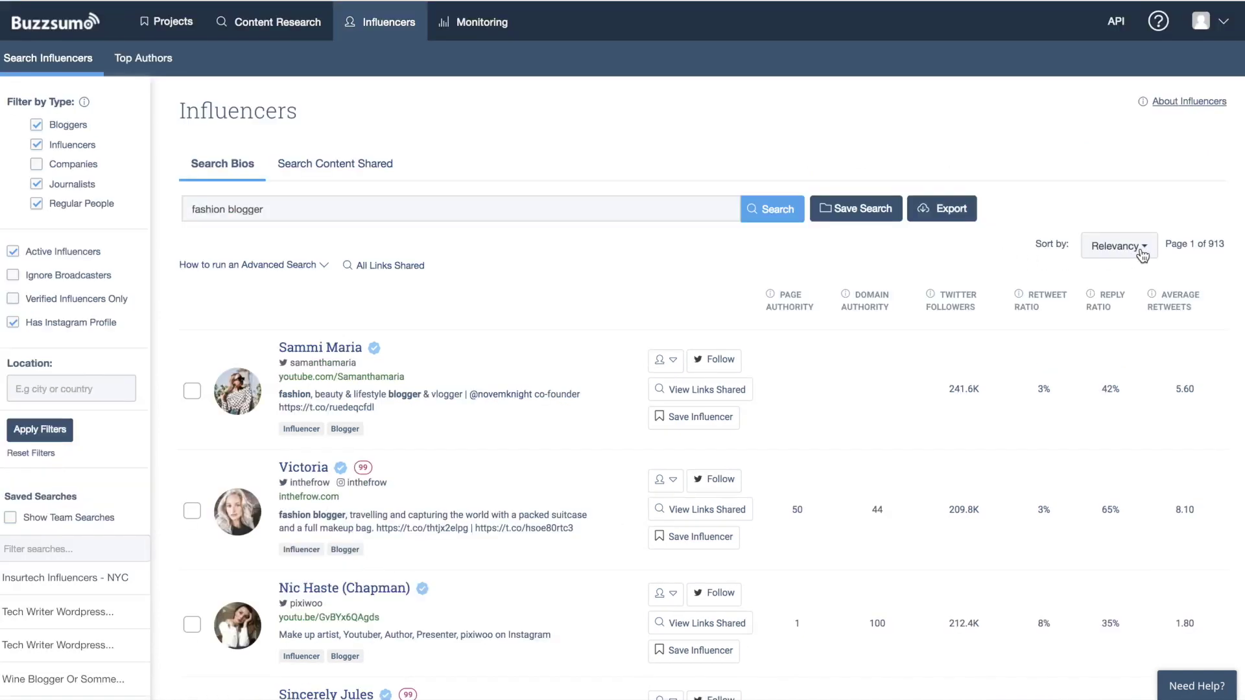
click(1141, 250)
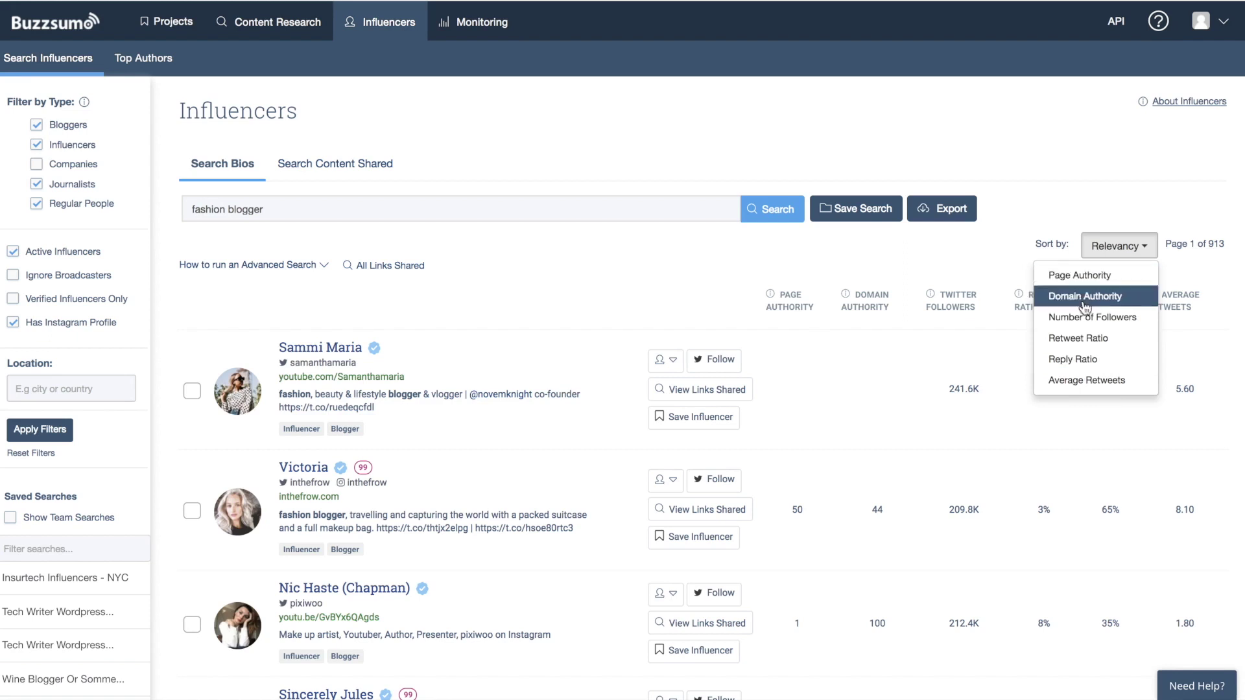
click(1005, 251)
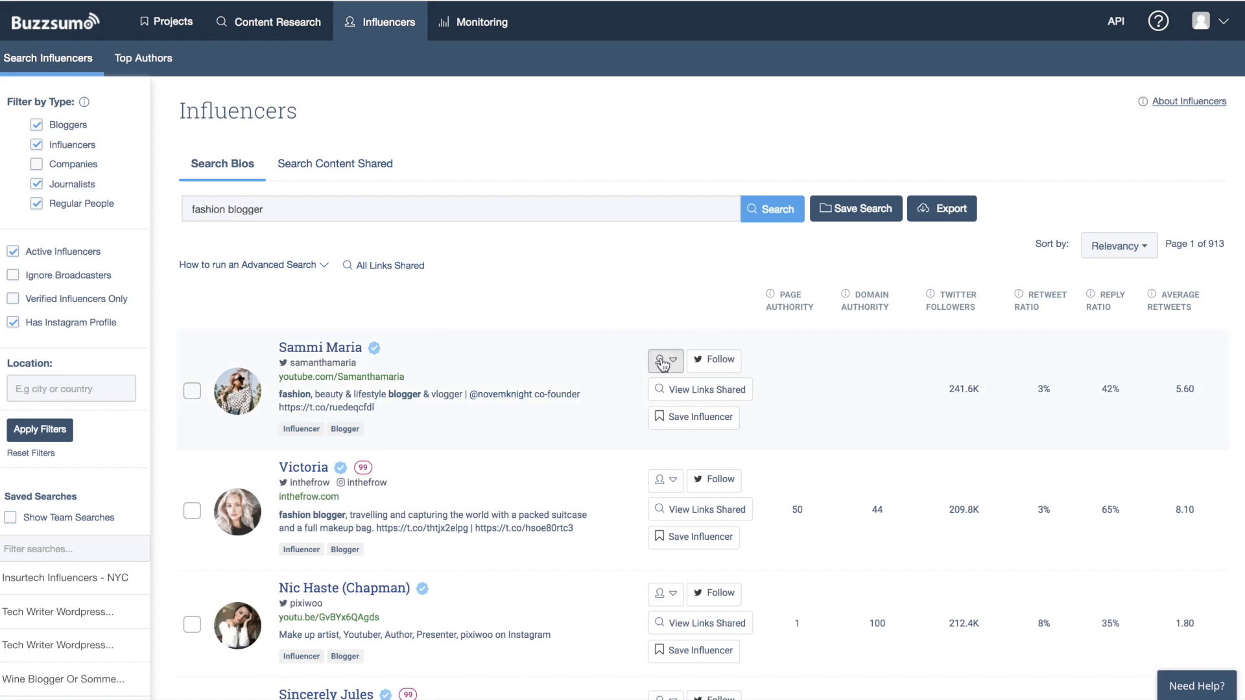
Step: Check the Twitter actions available for the first listed influencer and dismiss them without choosing one
scroll(651, 279, down, 2)
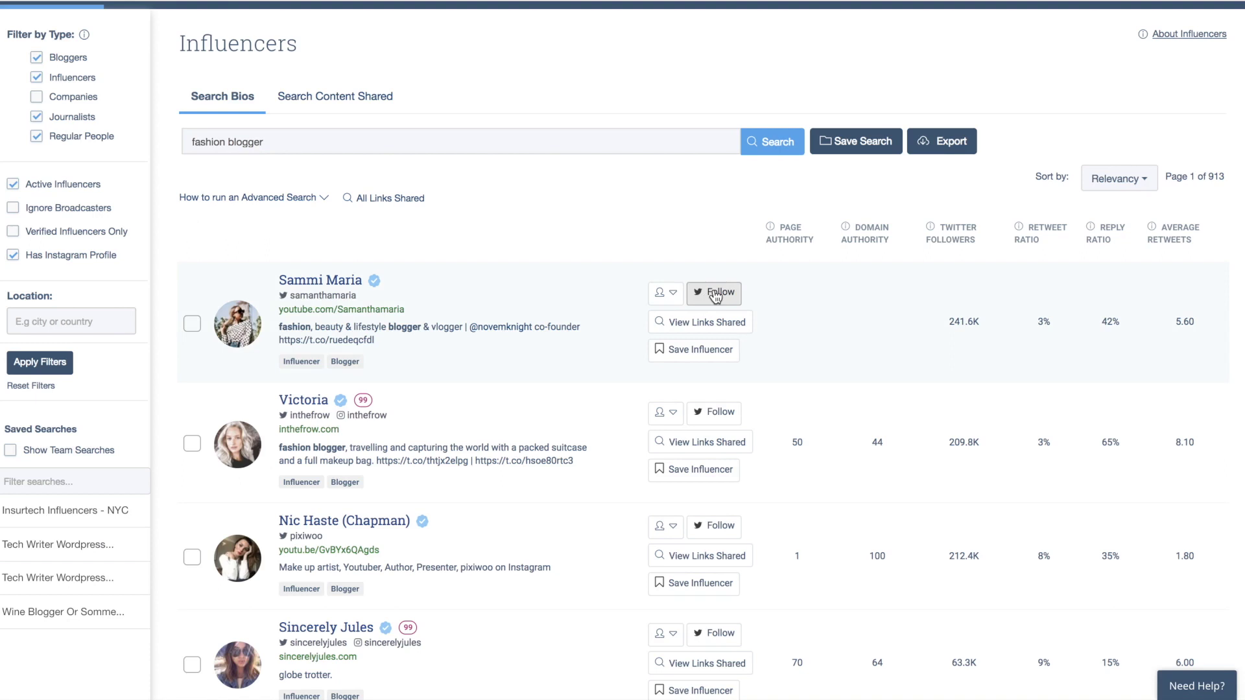
click(668, 293)
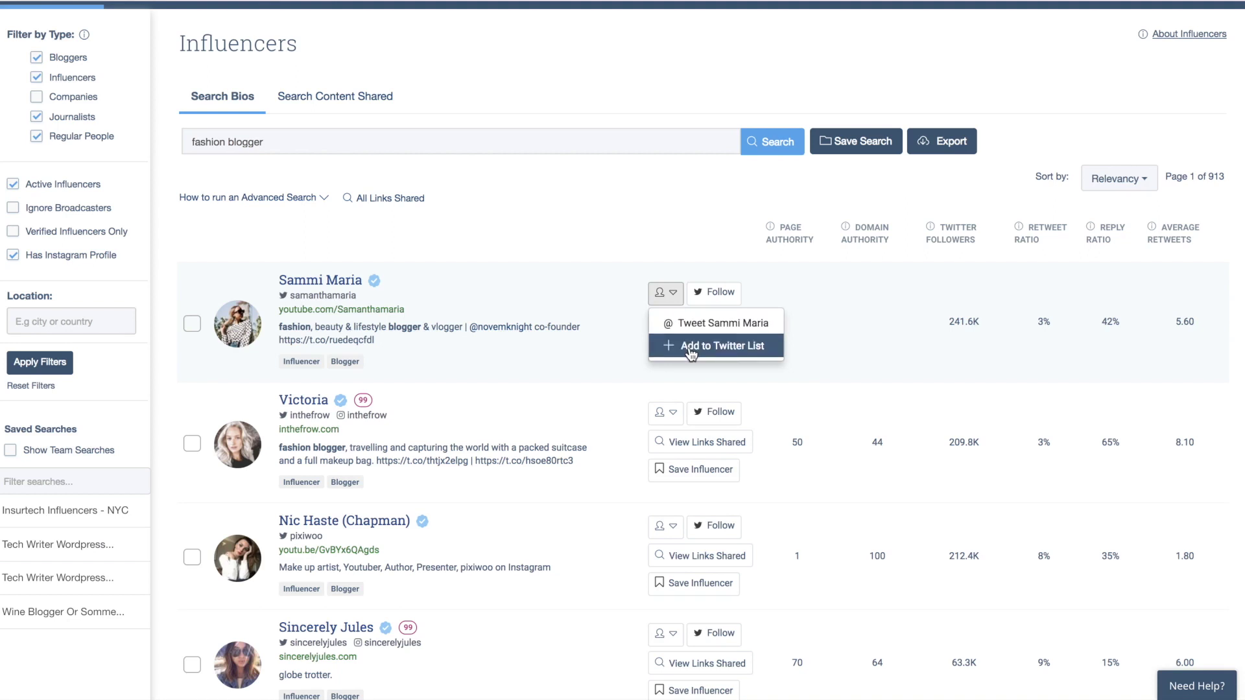
click(620, 322)
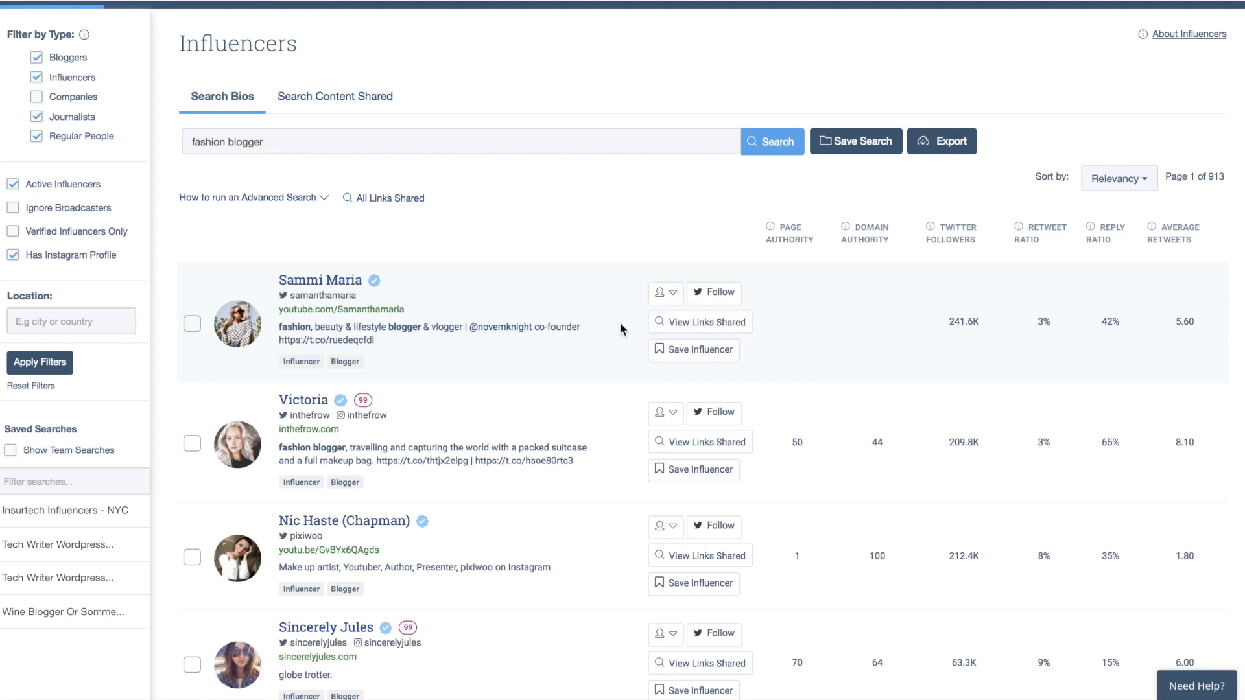
Step: View the links shared by the first listed influencer, review the top domains and recent links, and close the overview
click(681, 324)
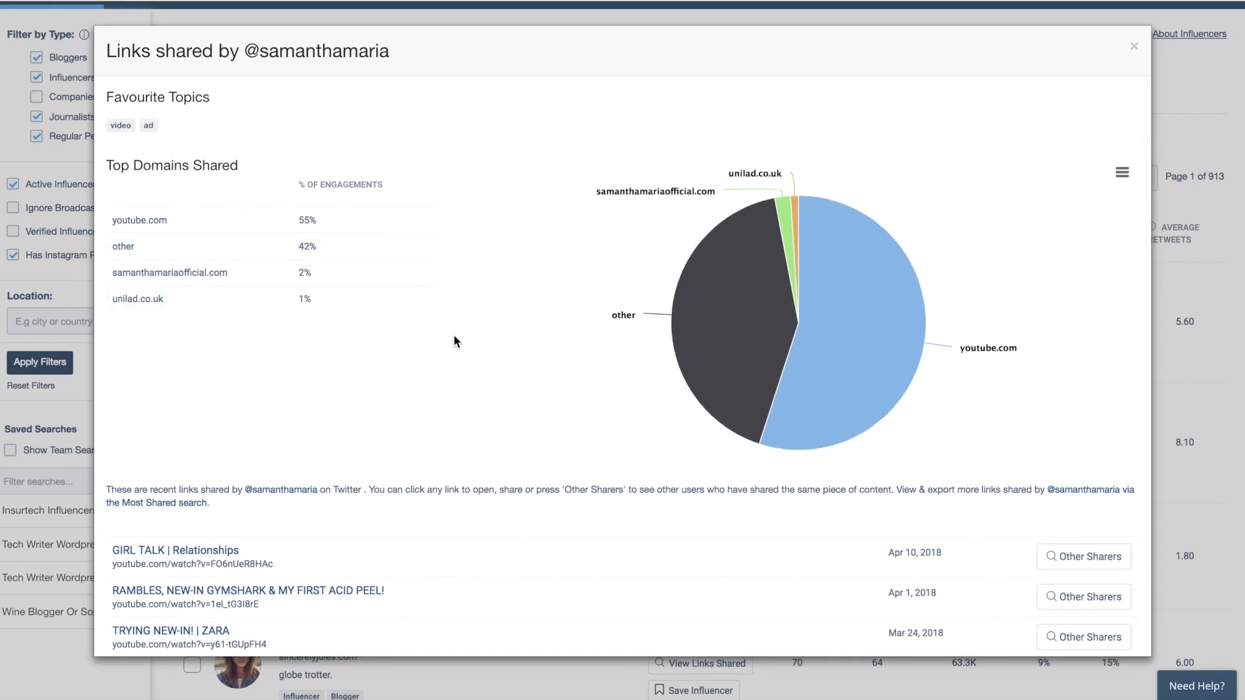
scroll(454, 338, down, 3)
scroll(454, 339, down, 2)
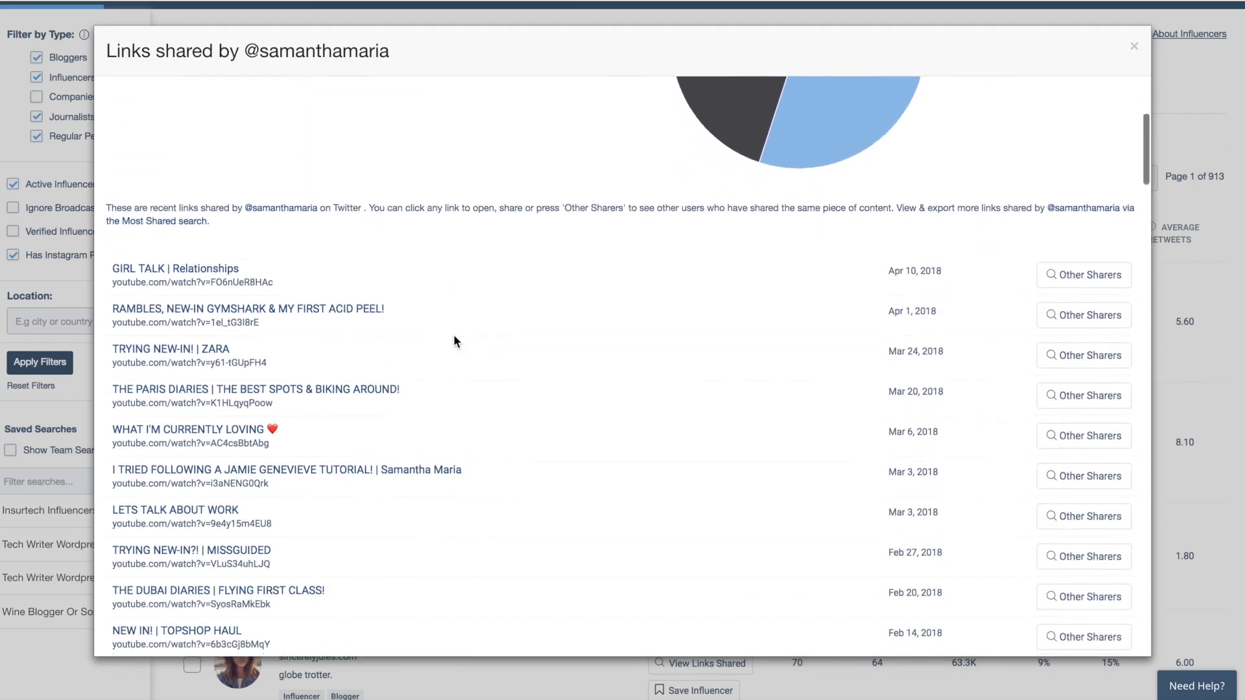
scroll(454, 339, down, 2)
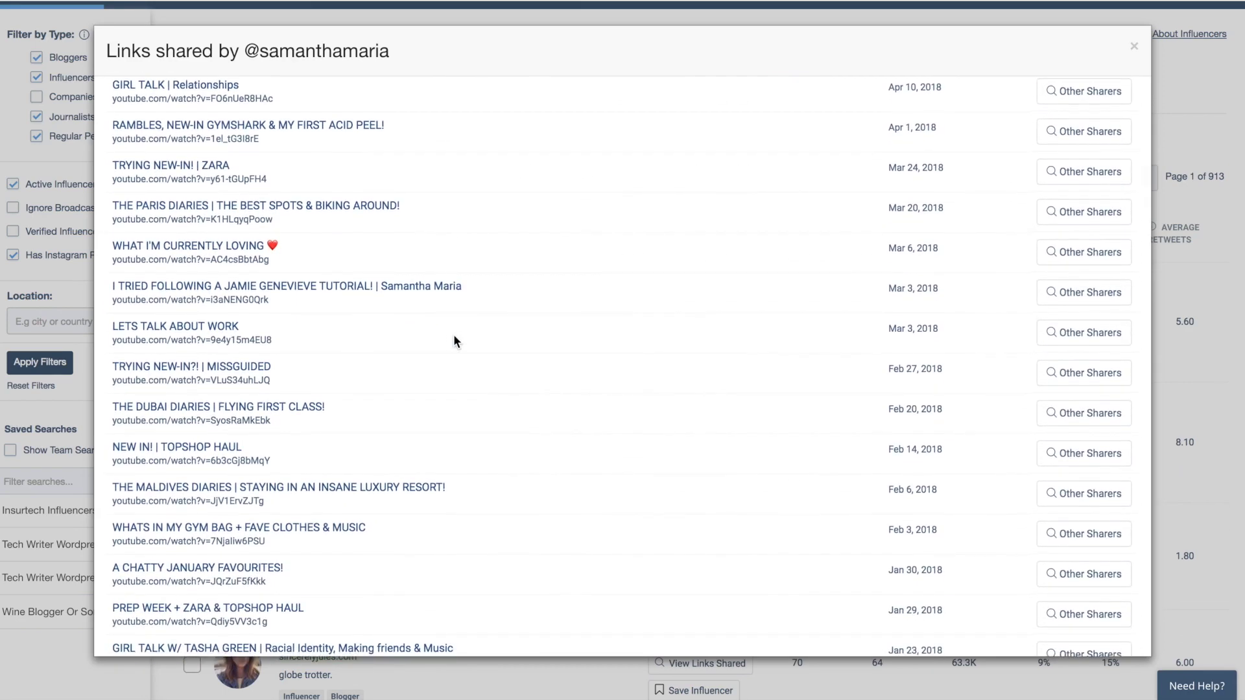
scroll(454, 337, up, 7)
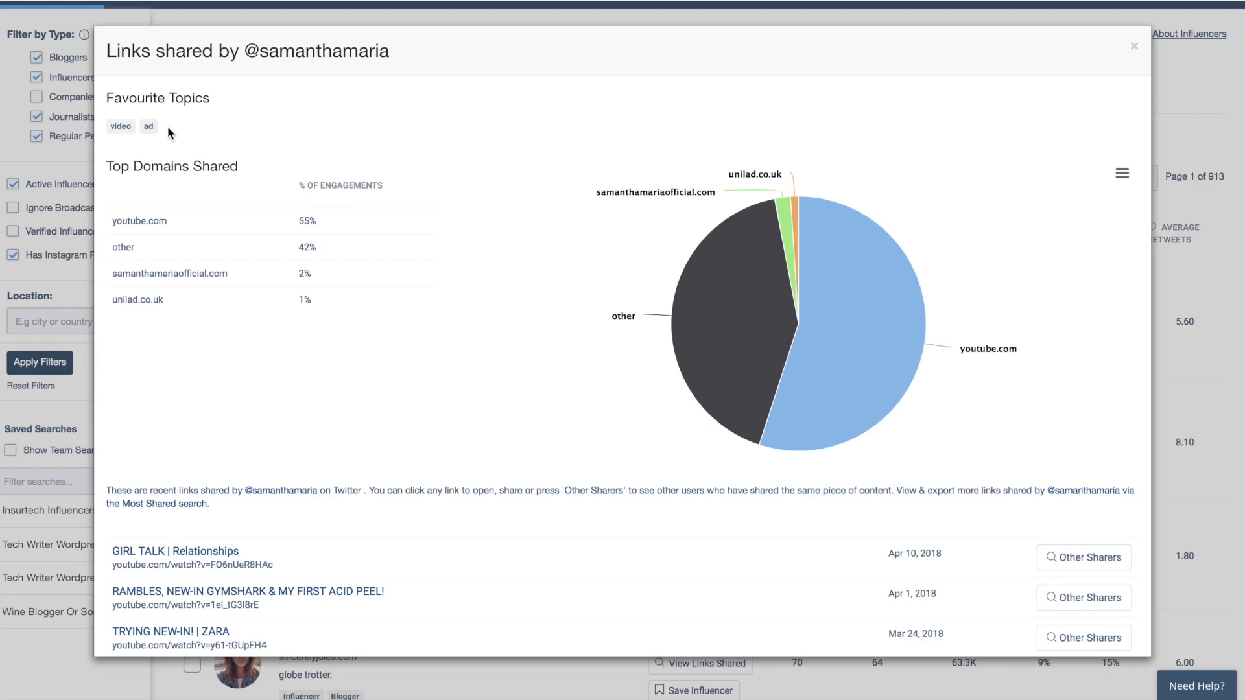
click(1134, 47)
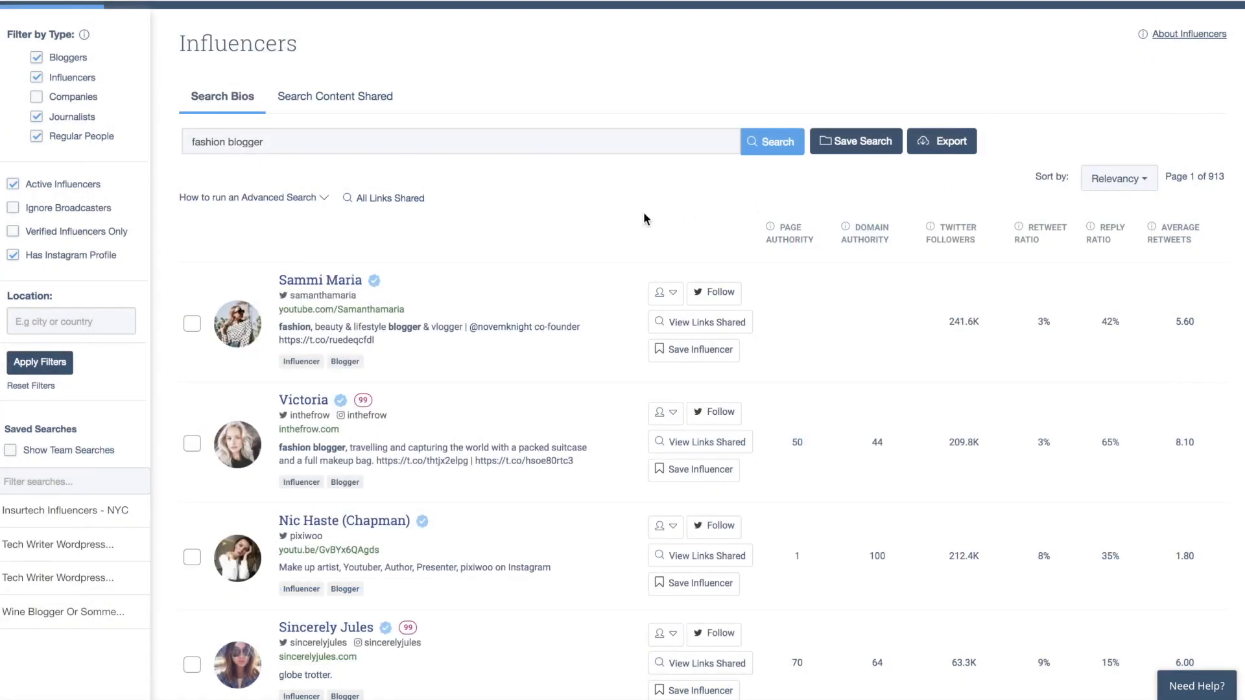
Step: Look through the team projects the first listed influencer can be saved to, and dismiss the list without saving
scroll(547, 216, down, 3)
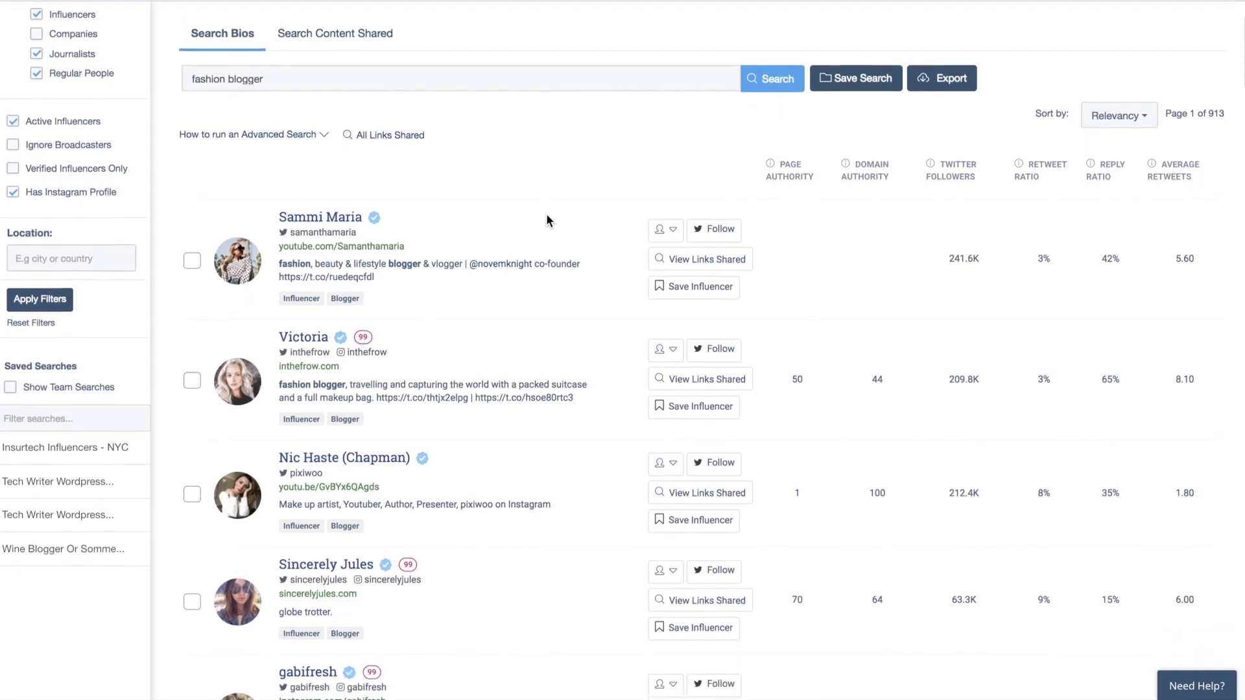
click(686, 270)
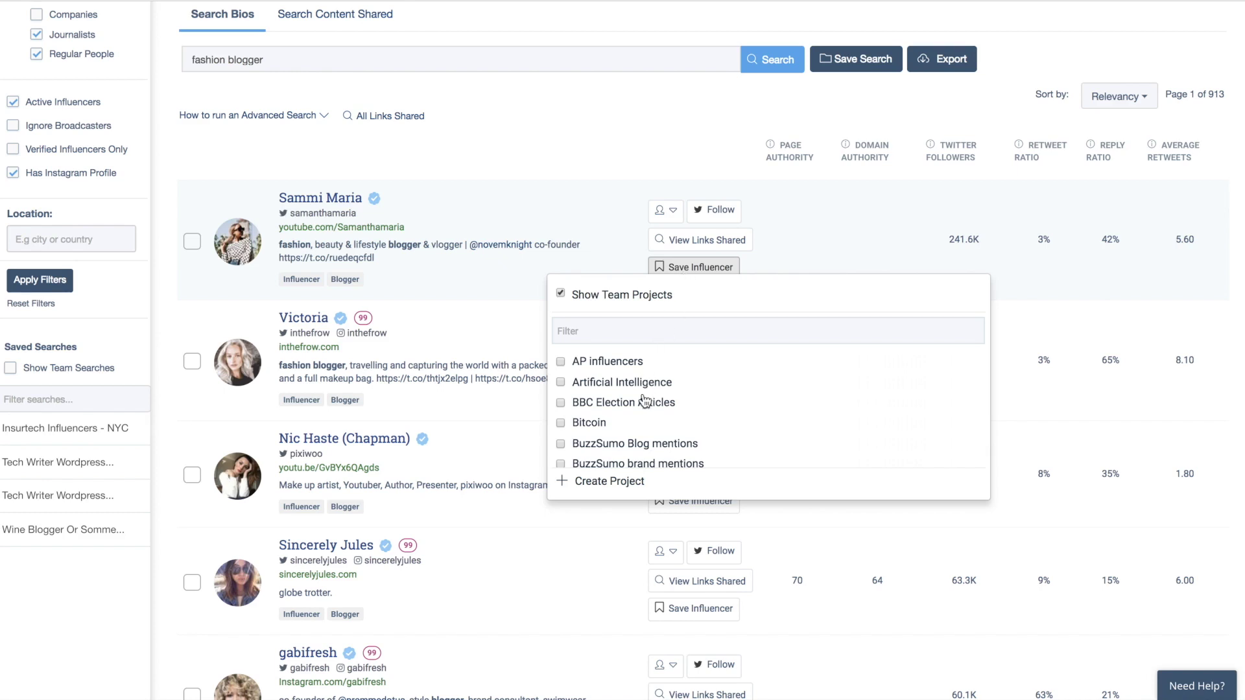
scroll(645, 399, down, 3)
scroll(645, 398, down, 2)
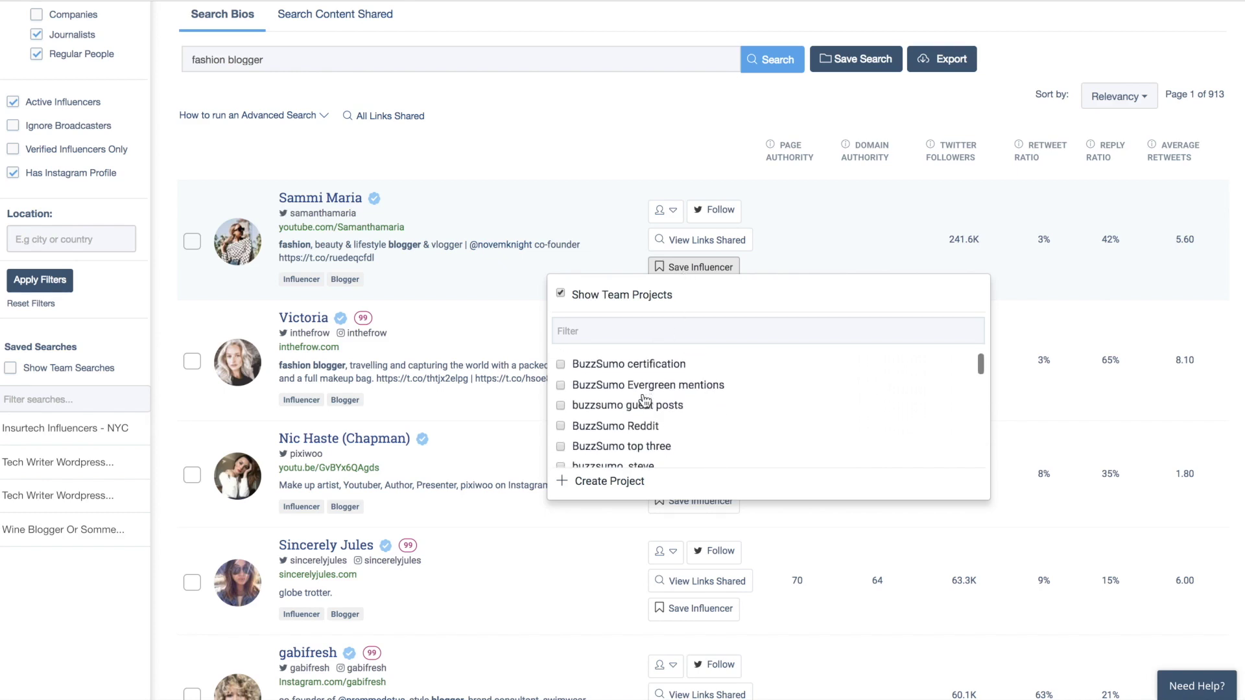
click(589, 167)
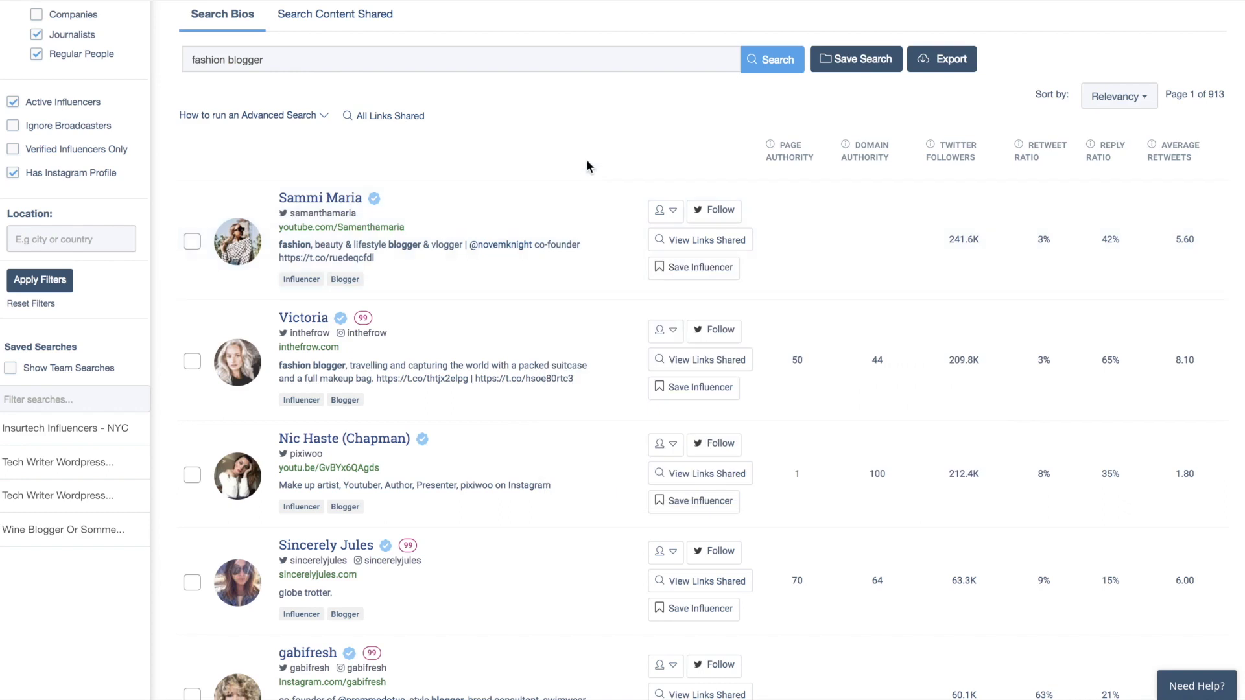
Step: Go to Monitoring and collapse the Brands and Keywords alert groups
scroll(588, 164, up, 3)
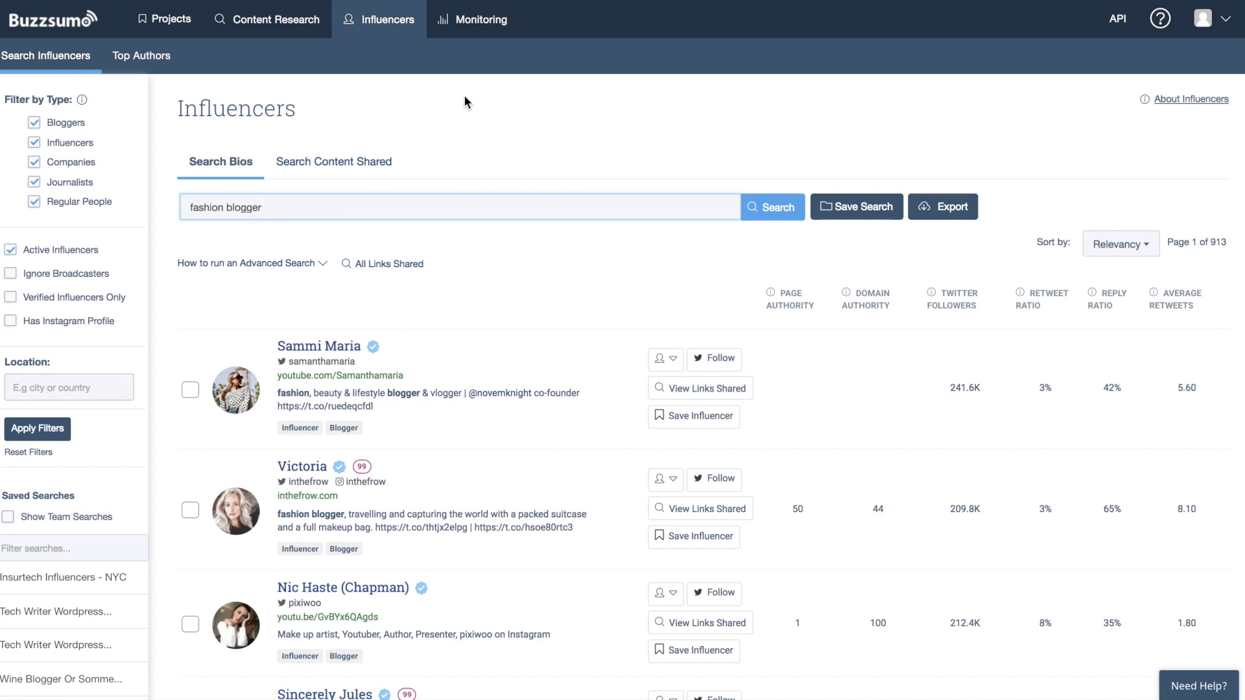
click(476, 35)
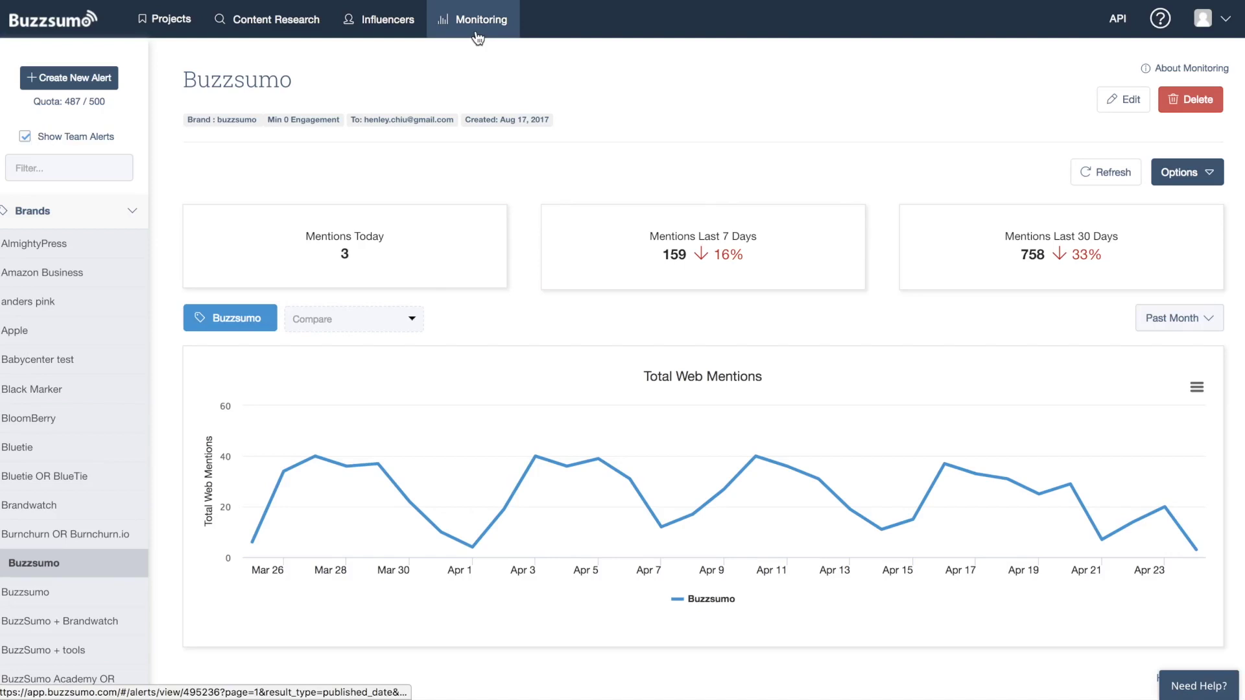
click(127, 221)
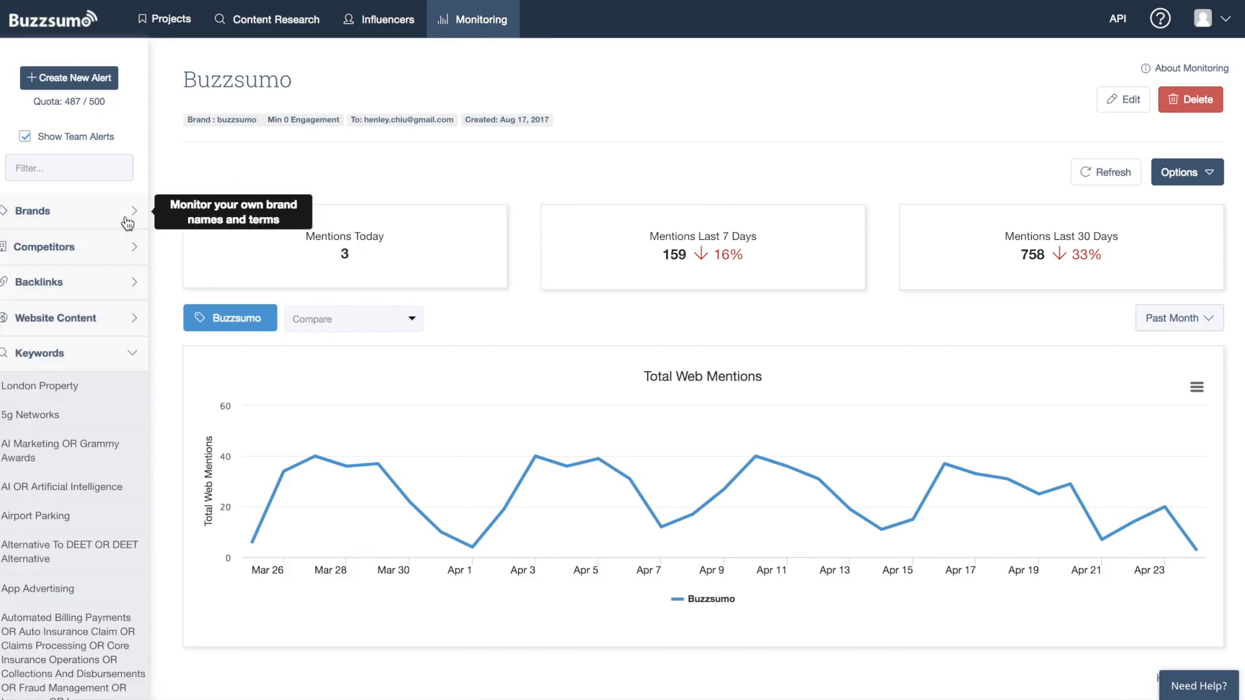
click(127, 356)
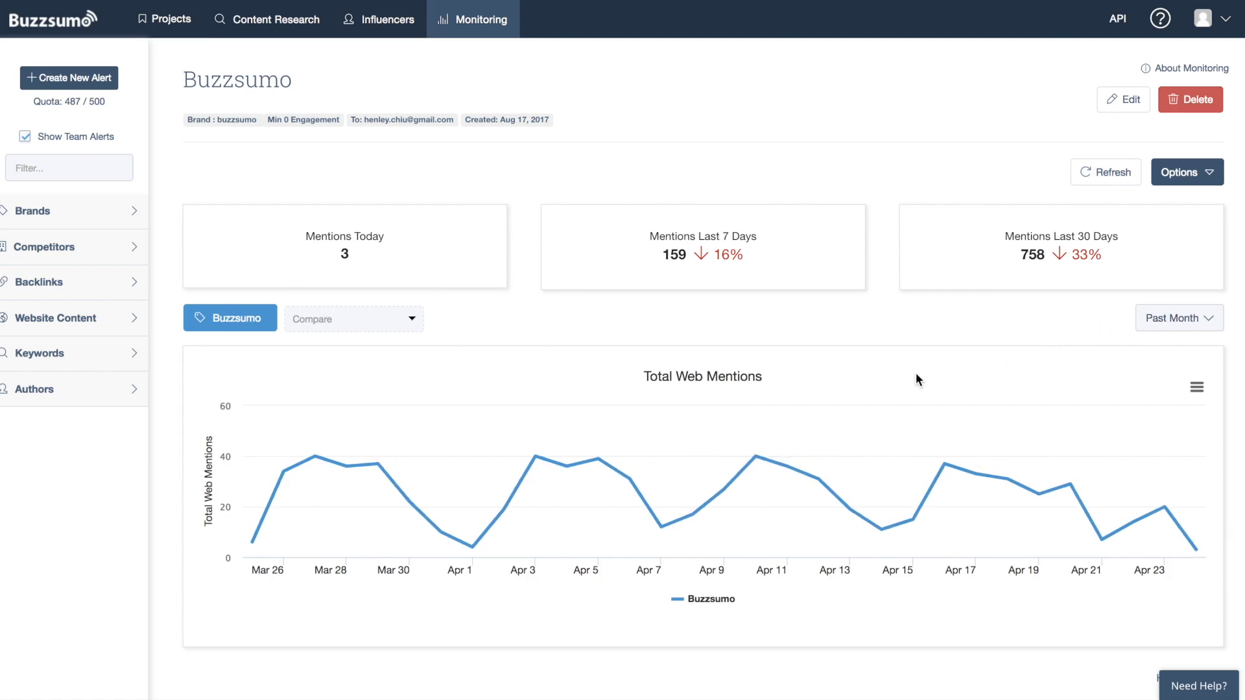
Step: Check the available sort orders for the mentions of the Buzzsumo alert, keeping the current order
scroll(916, 376, down, 5)
scroll(918, 379, down, 1)
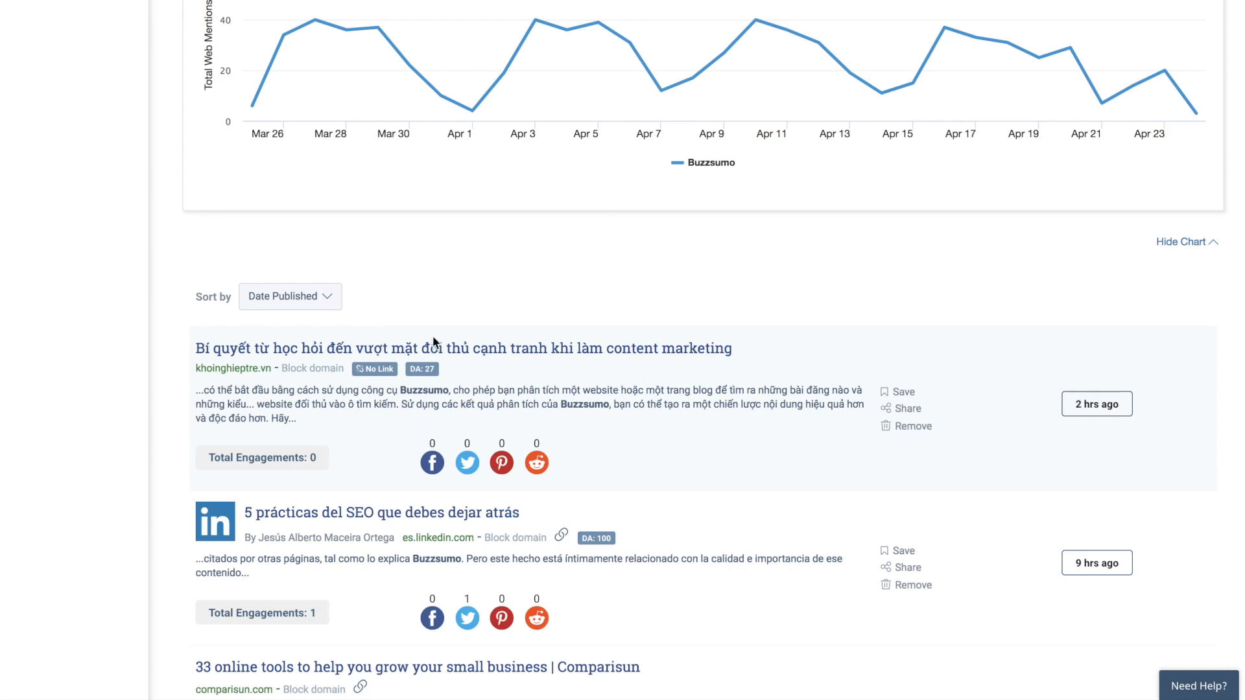
click(330, 296)
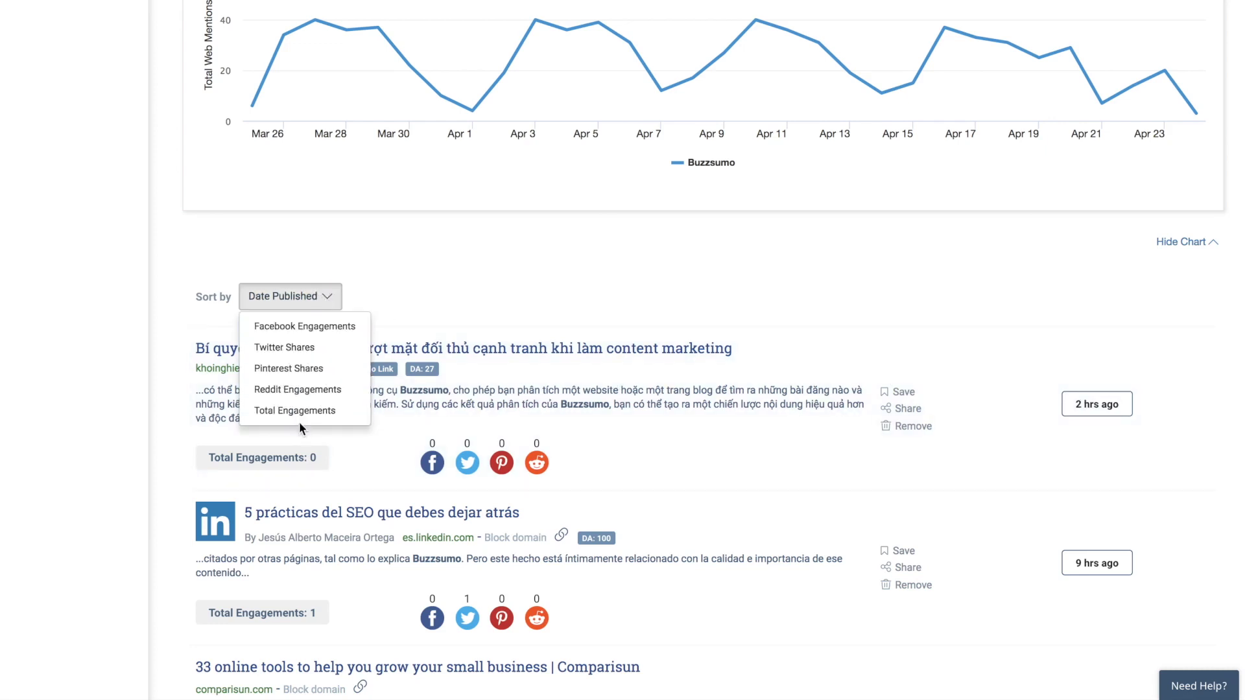
click(385, 295)
Step: Examine the link indicators, domain authority and social engagement counts of the Buzzsumo mentions, and return to the alert overview
scroll(384, 294, down, 1)
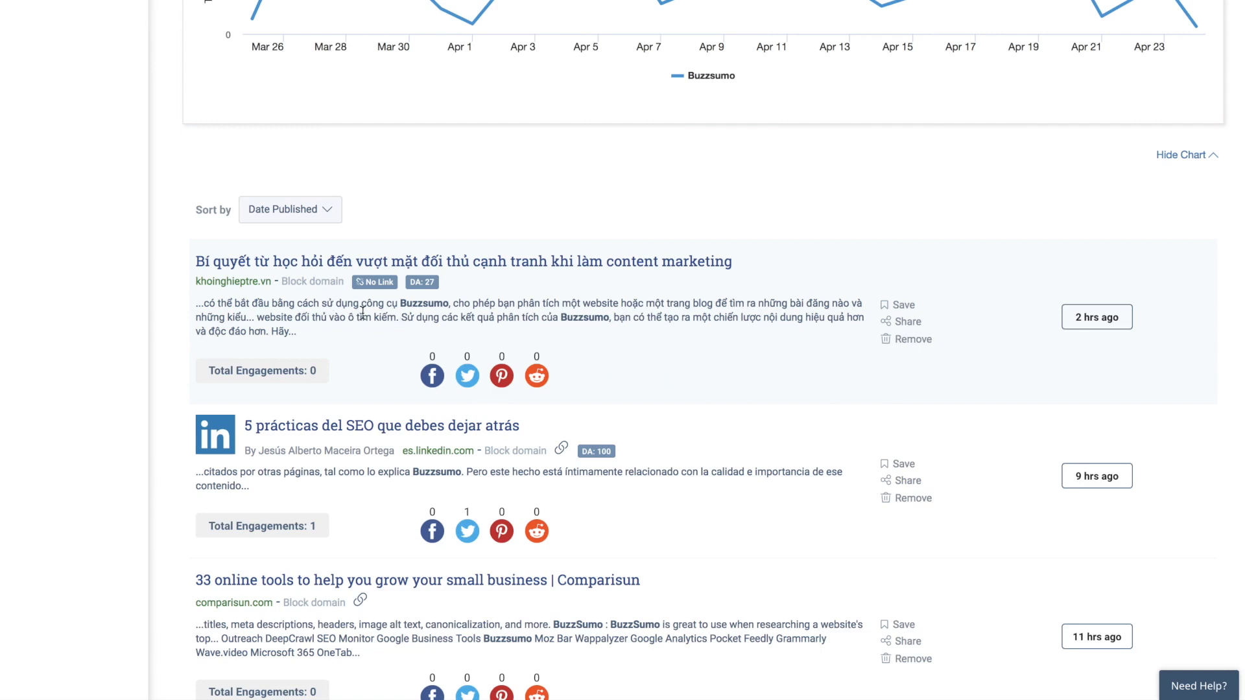
mouse_move(375, 287)
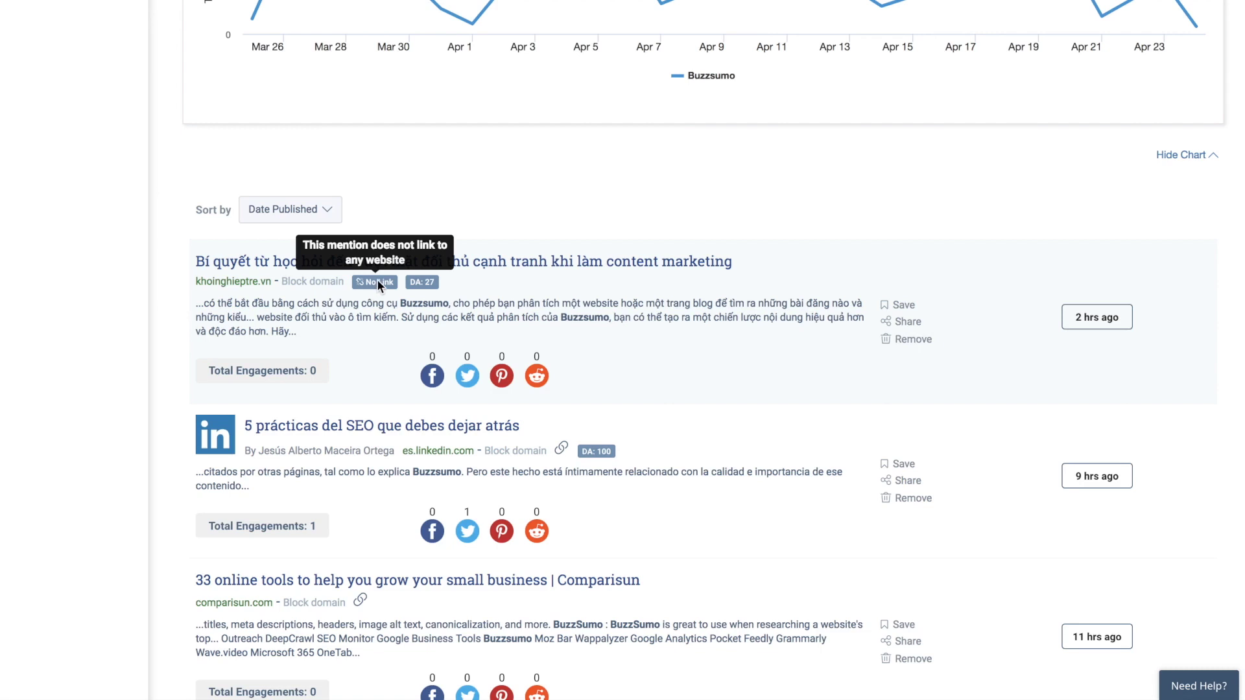
mouse_move(560, 449)
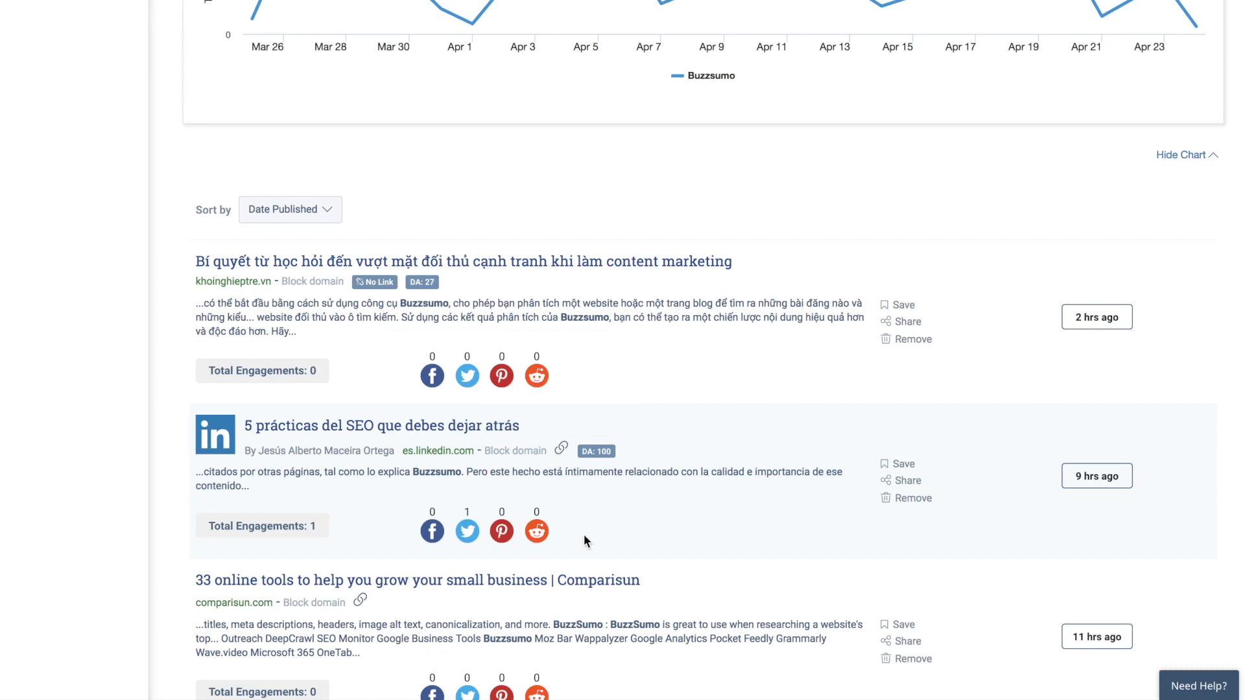
scroll(584, 534, down, 2)
mouse_move(547, 491)
mouse_down()
mouse_move(460, 471)
mouse_move(539, 491)
mouse_up()
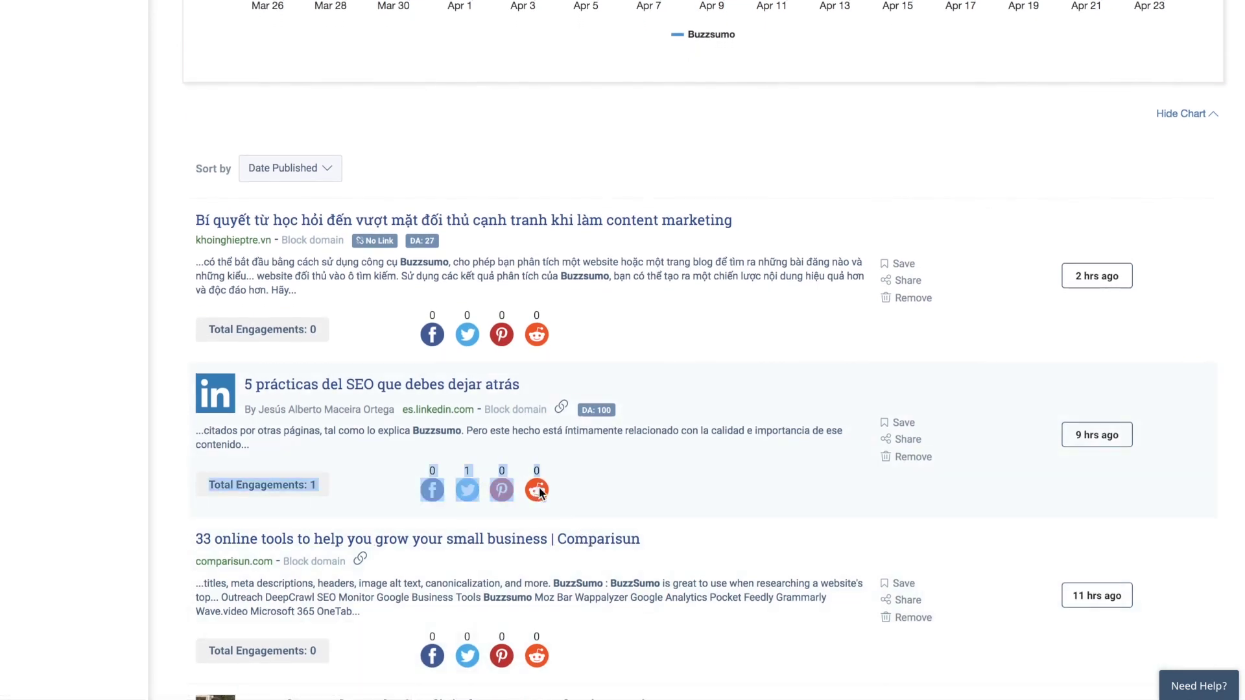
click(587, 494)
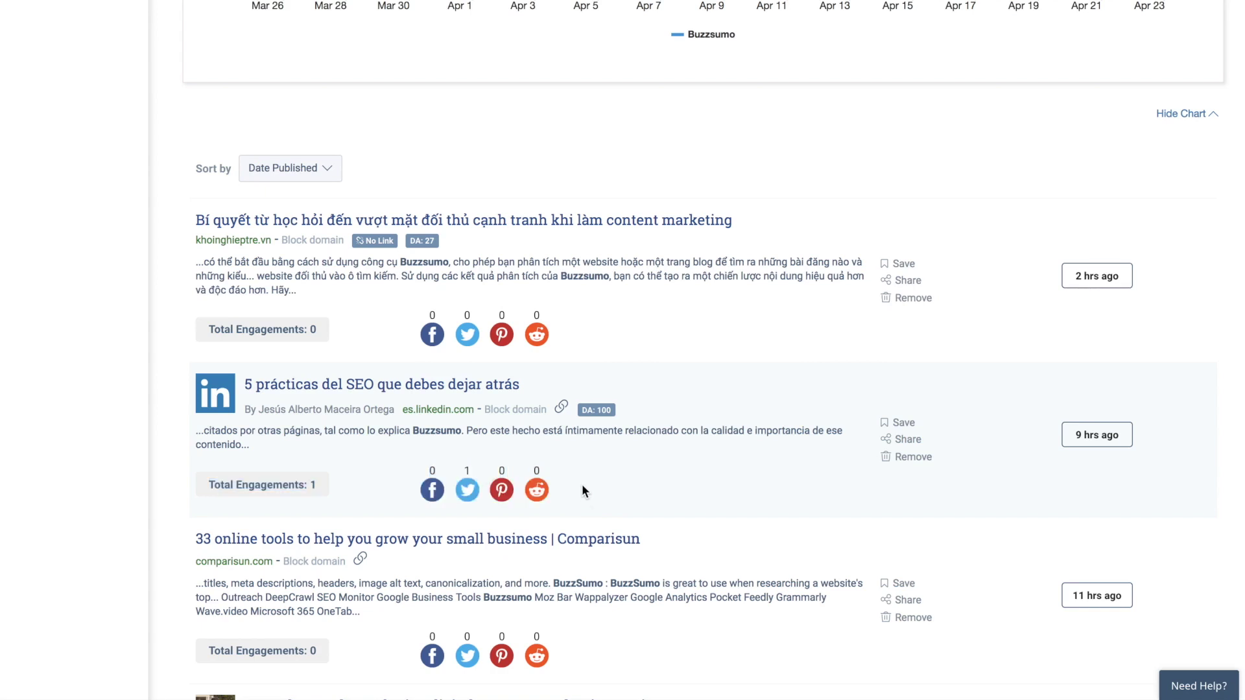
scroll(582, 486, down, 2)
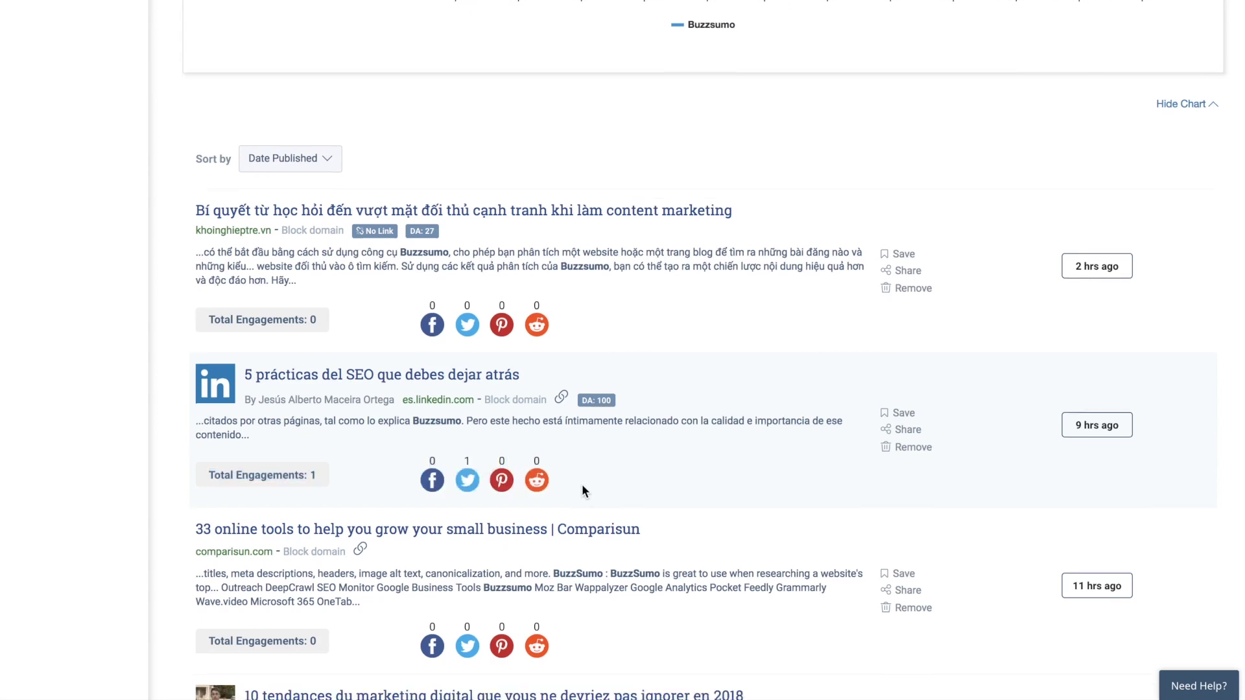
scroll(582, 491, up, 10)
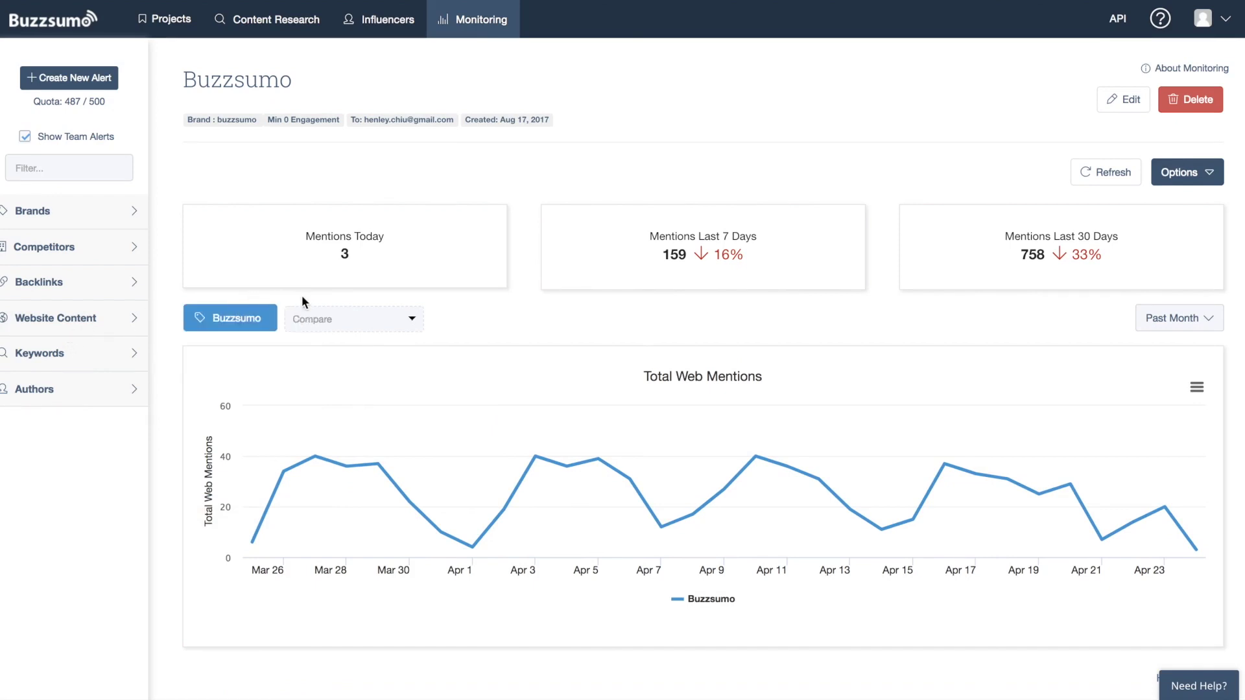
Step: Add the competitor CoSchedule to the Buzzsumo alert's web mentions comparison
click(338, 321)
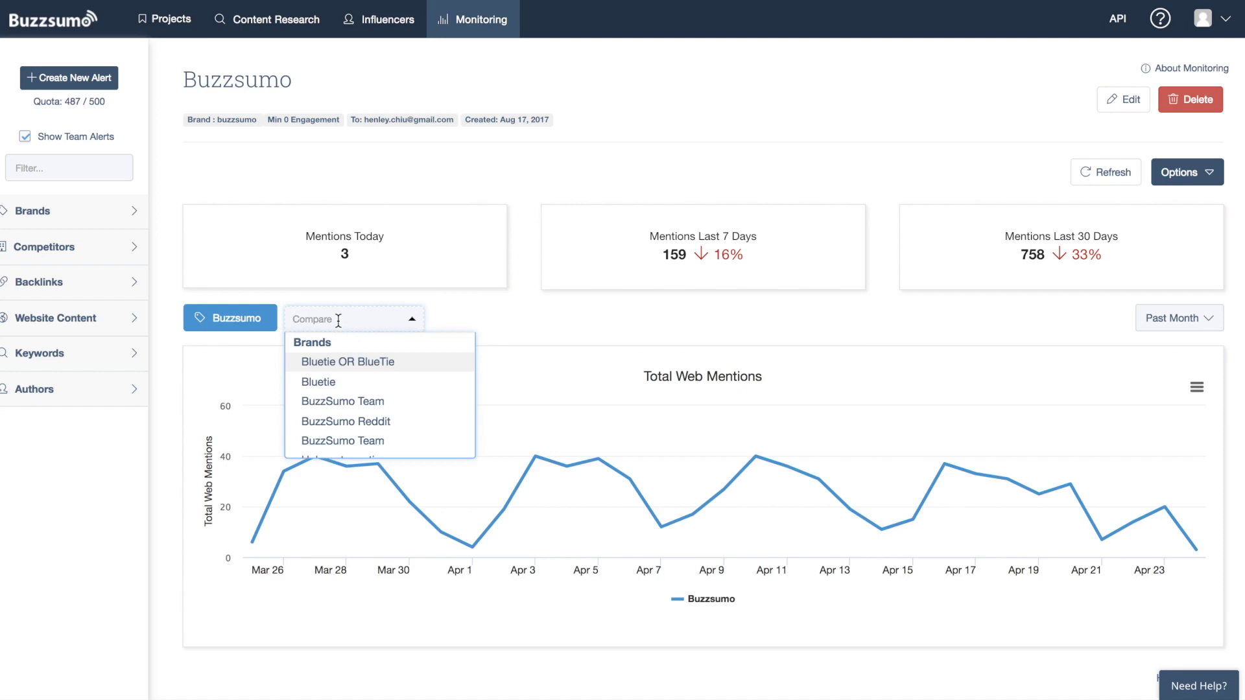
text(cos)
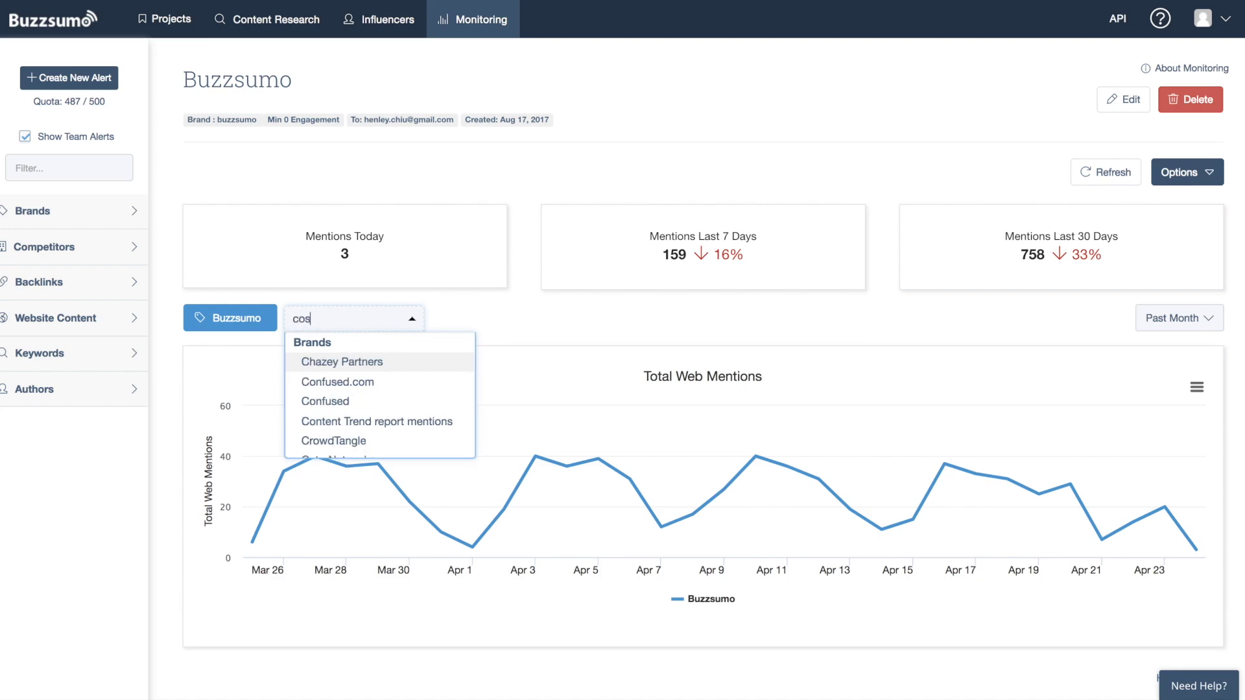
text(ched)
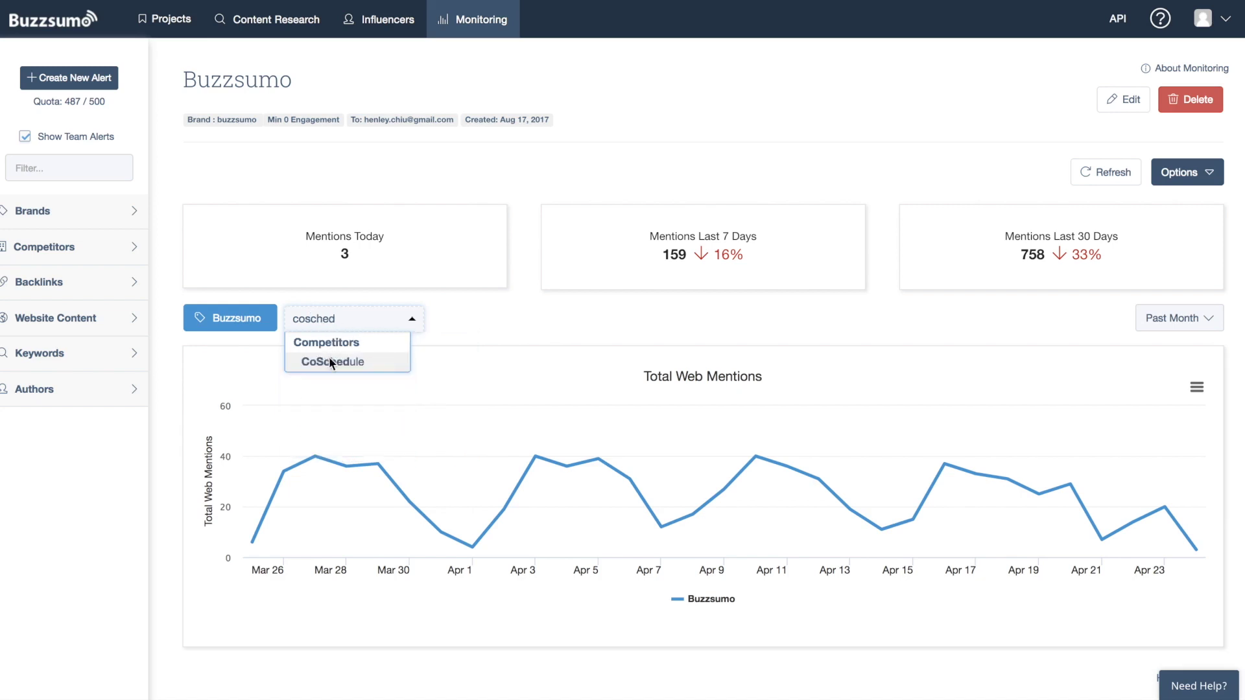
click(331, 362)
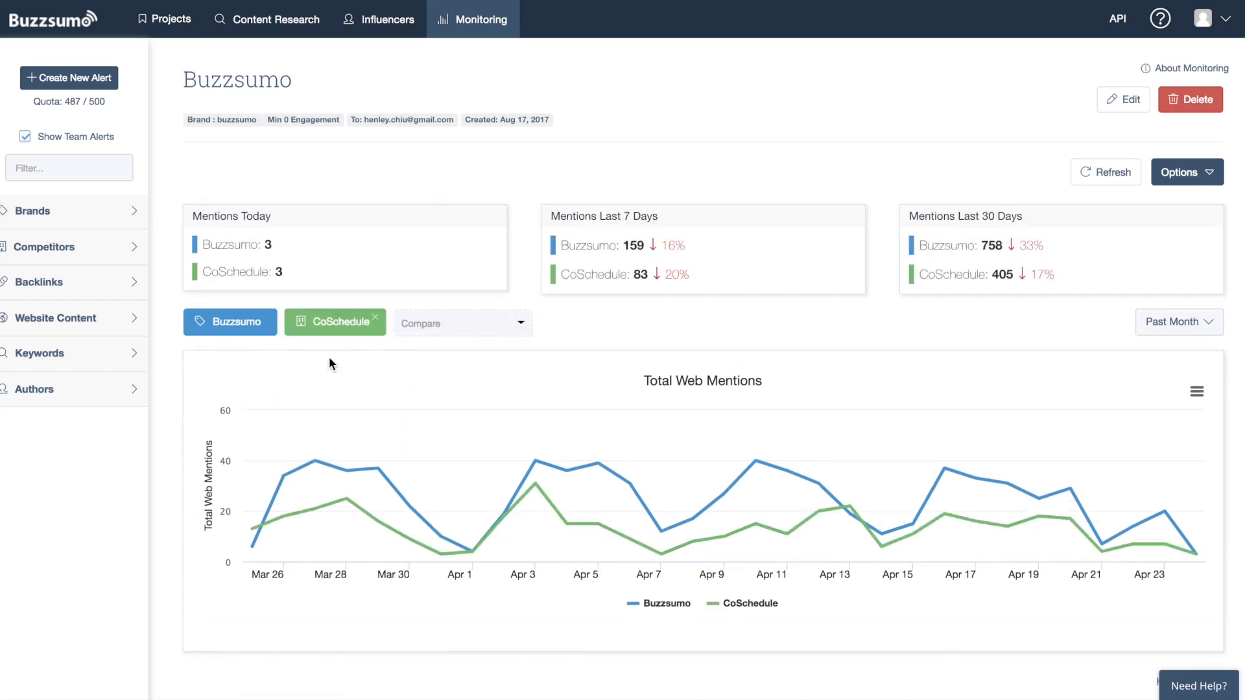
Step: Remove CoSchedule from the Buzzsumo comparison and open the Customer Service OR Customer Experience keyword alert
click(375, 317)
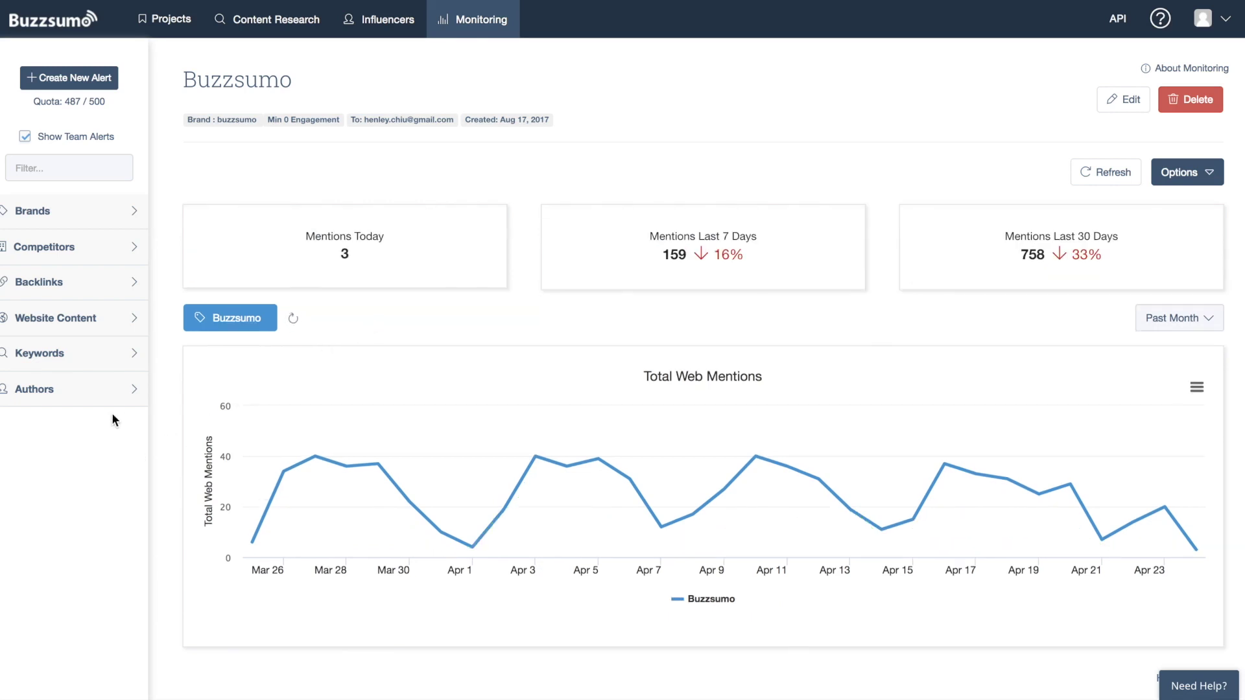
click(135, 358)
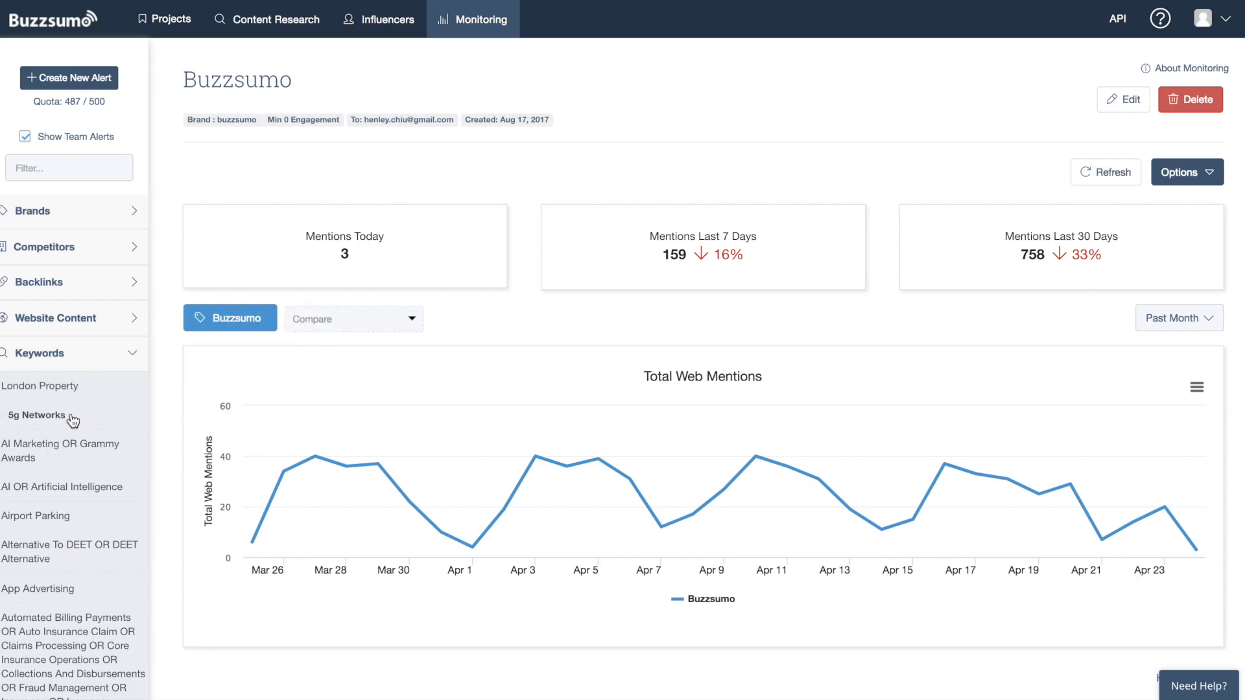
scroll(73, 421, down, 3)
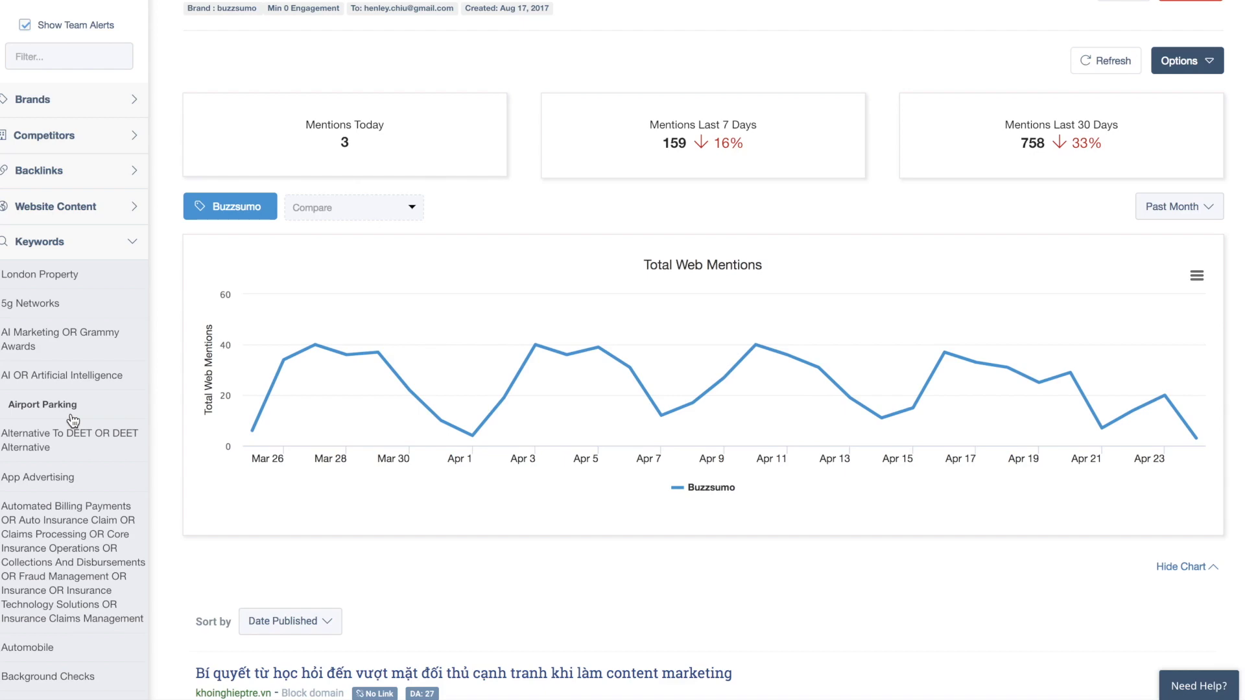
scroll(73, 425, down, 7)
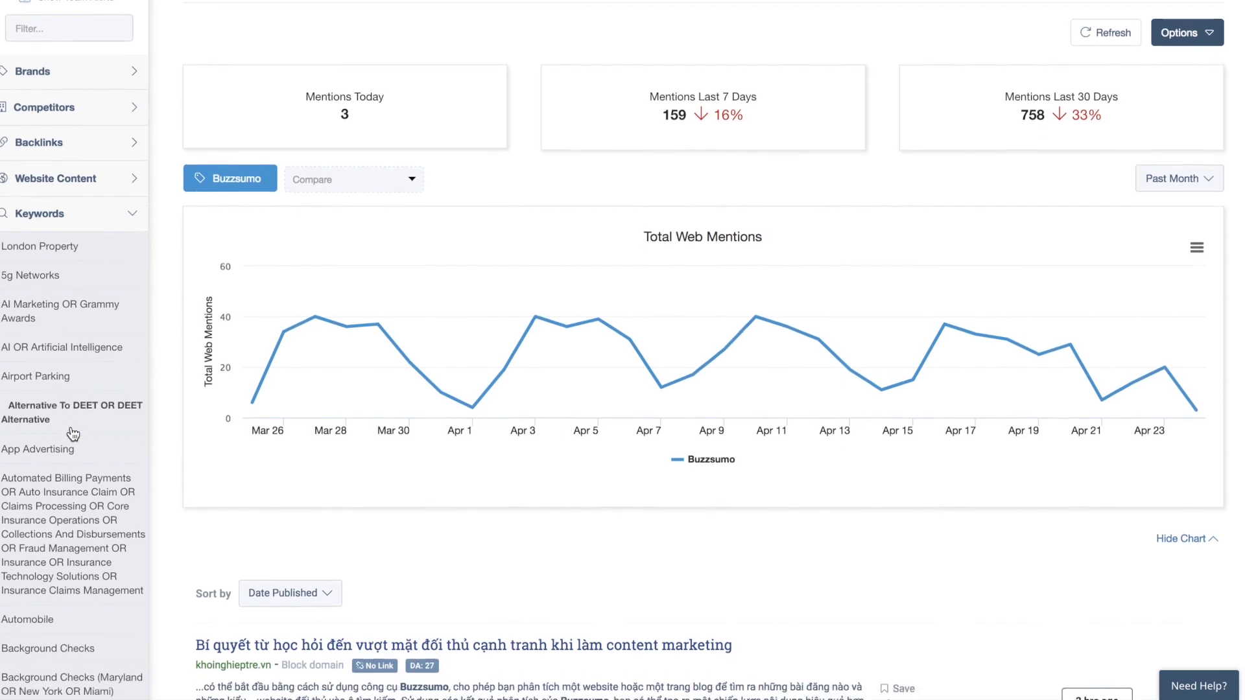
scroll(73, 434, down, 7)
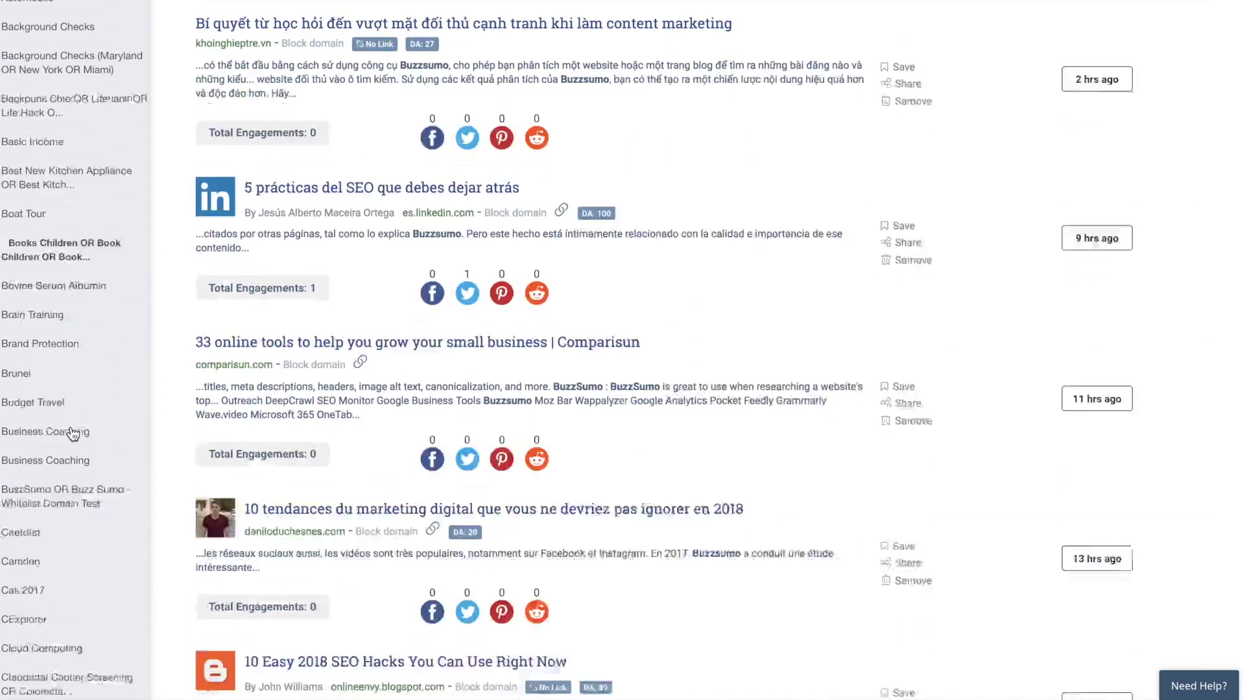
scroll(74, 434, down, 8)
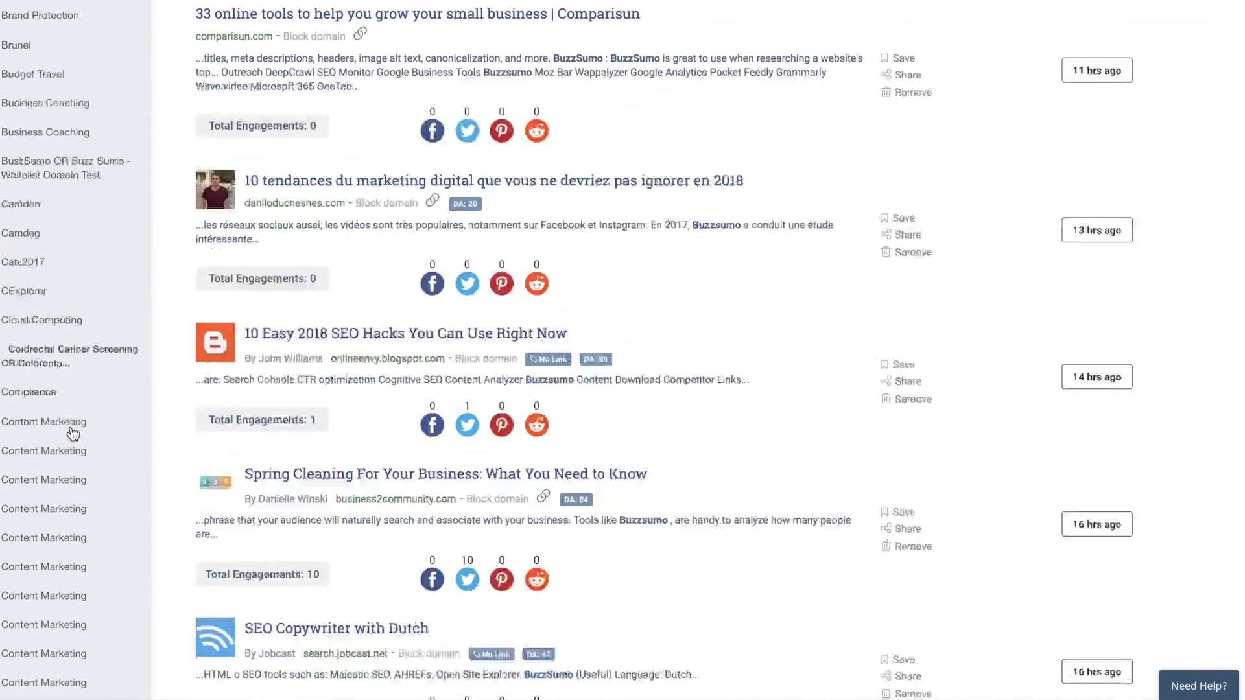
scroll(73, 435, down, 2)
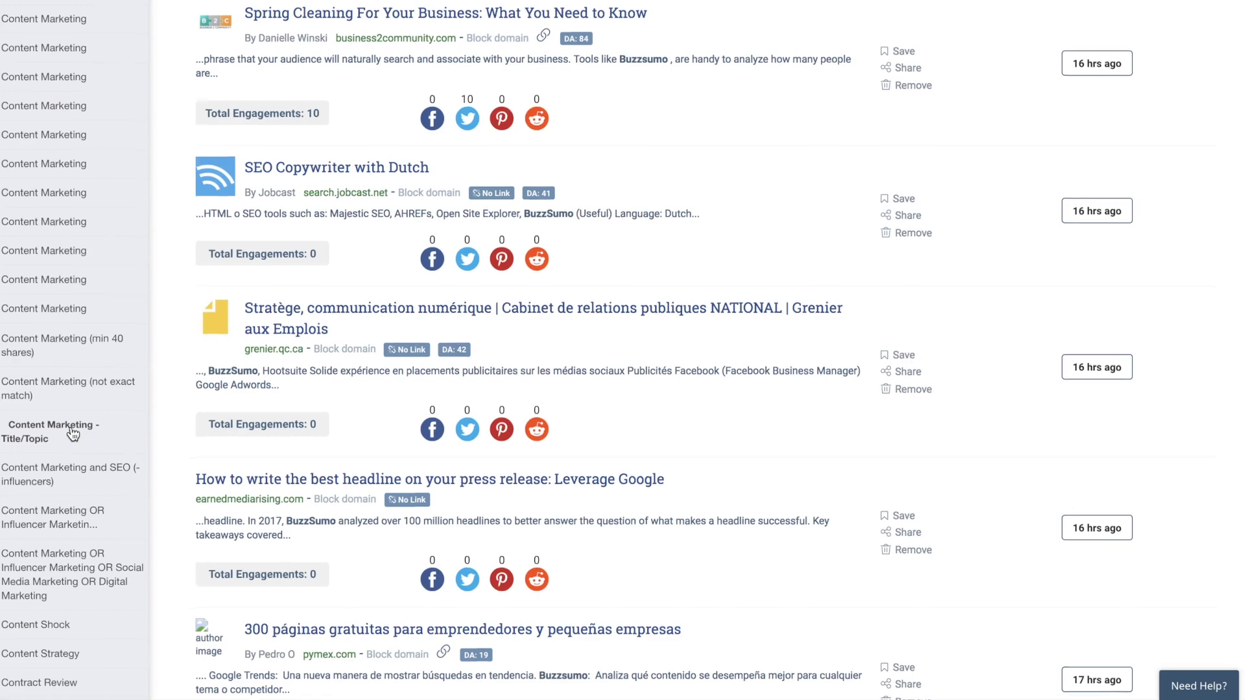
scroll(73, 434, down, 5)
click(62, 448)
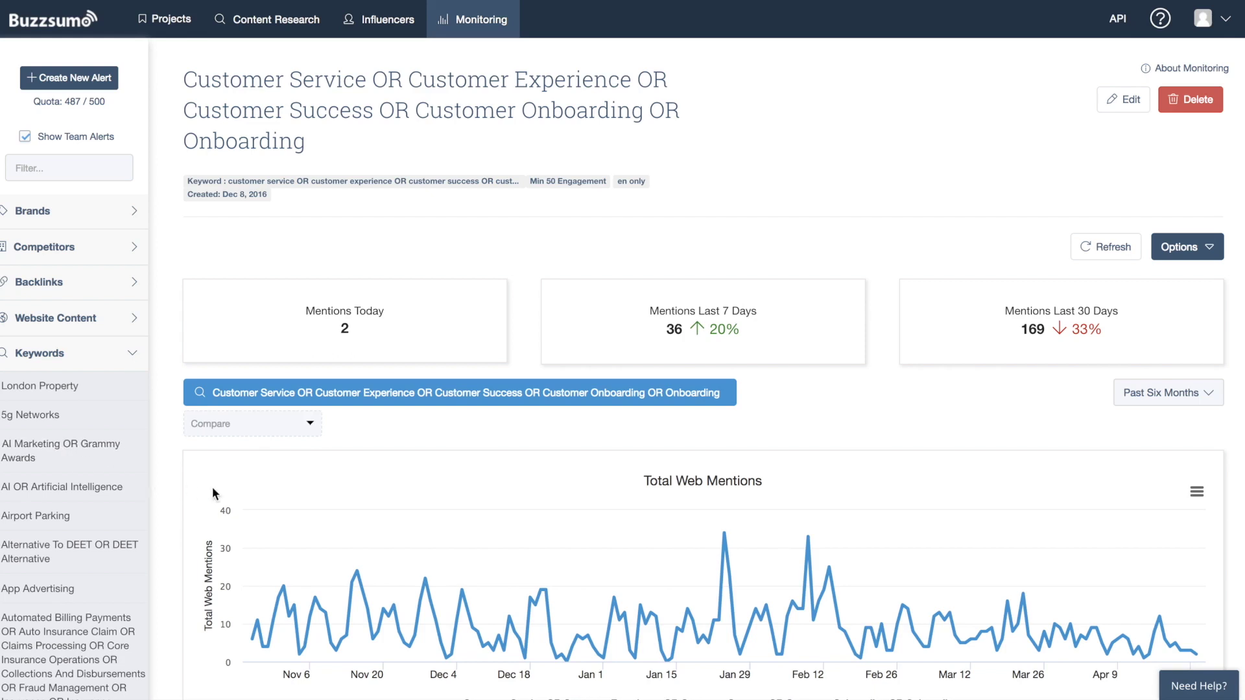
Step: Examine the mention totals, web mentions chart and recent articles of the customer service alert
drag(369, 330, 311, 312)
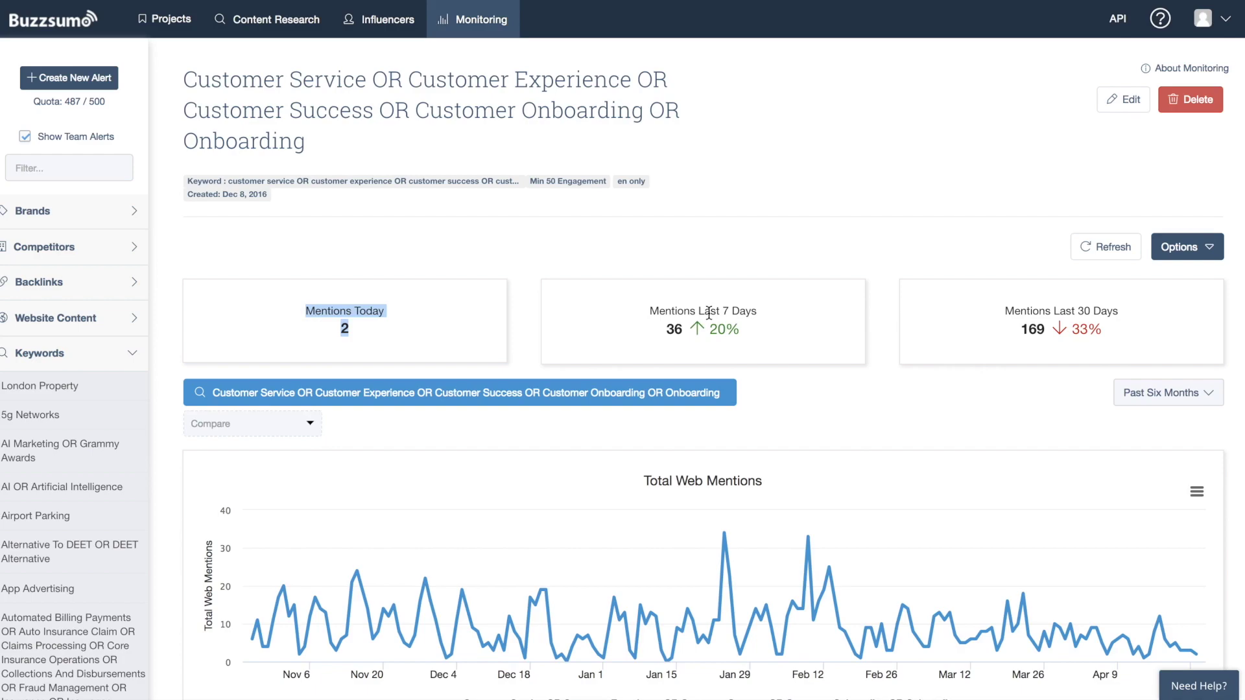
scroll(911, 366, down, 5)
scroll(911, 365, down, 6)
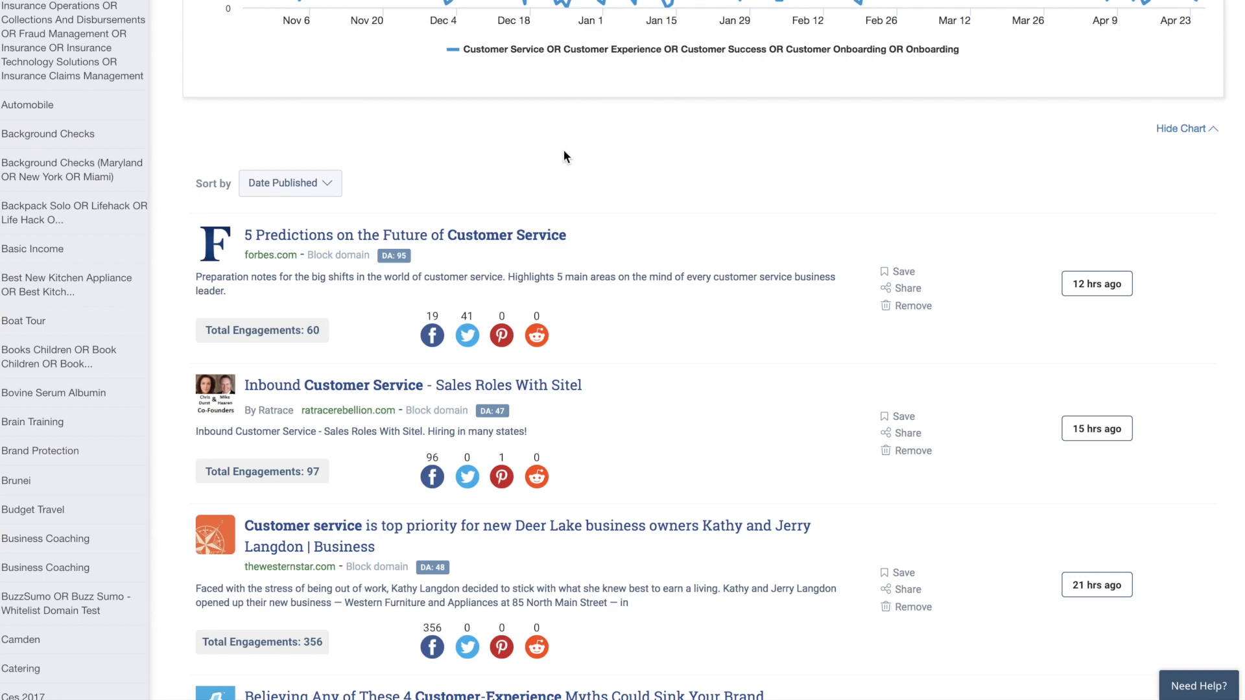
scroll(563, 157, up, 6)
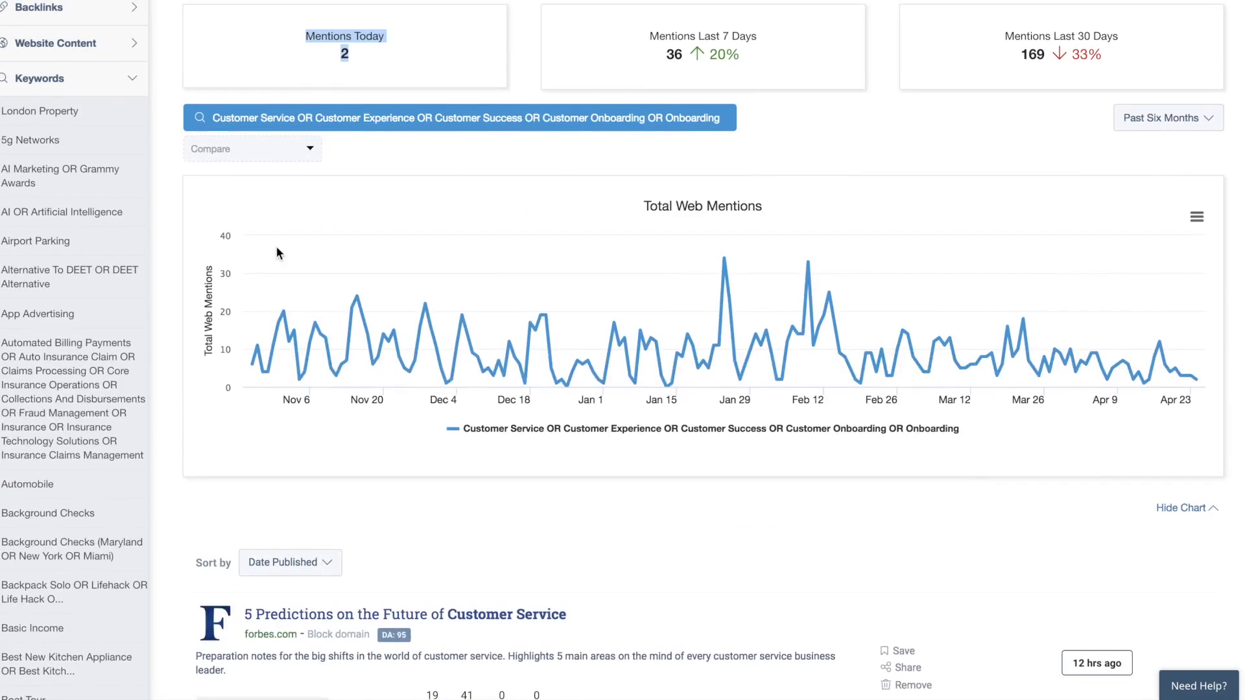
Step: Open the Automated Billing Payments OR Auto Insurance Claim keyword alert and examine its mention totals and articles
click(74, 385)
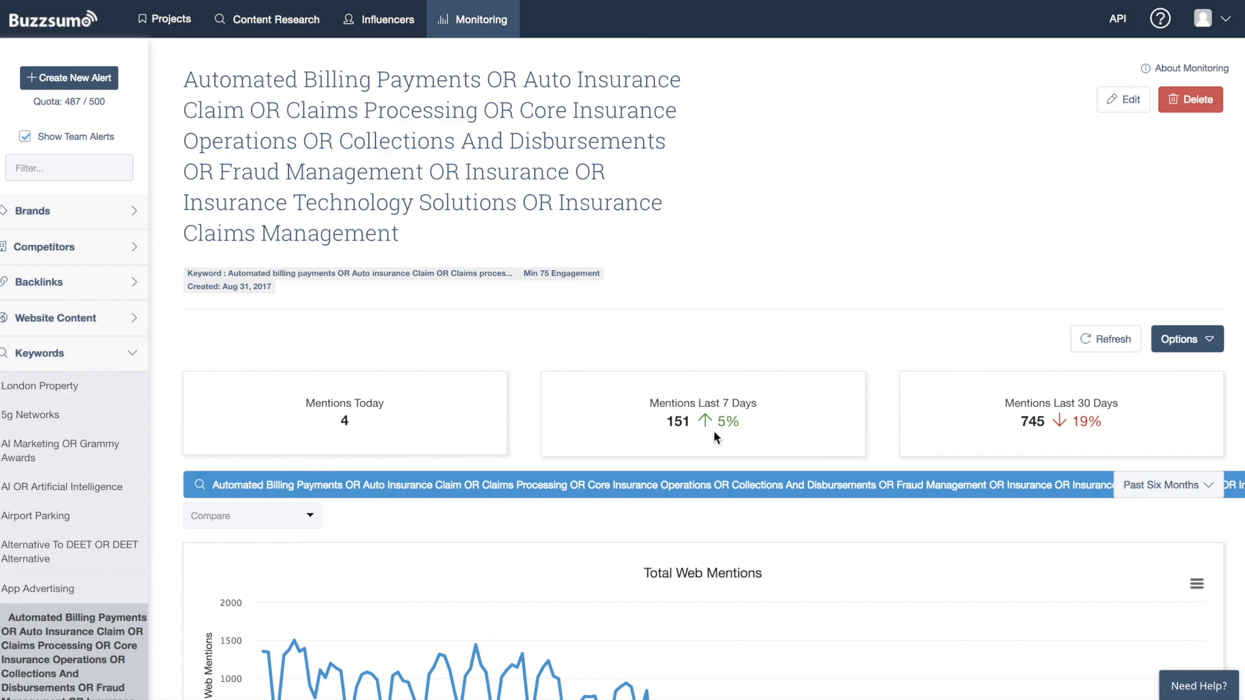
triple_click(653, 415)
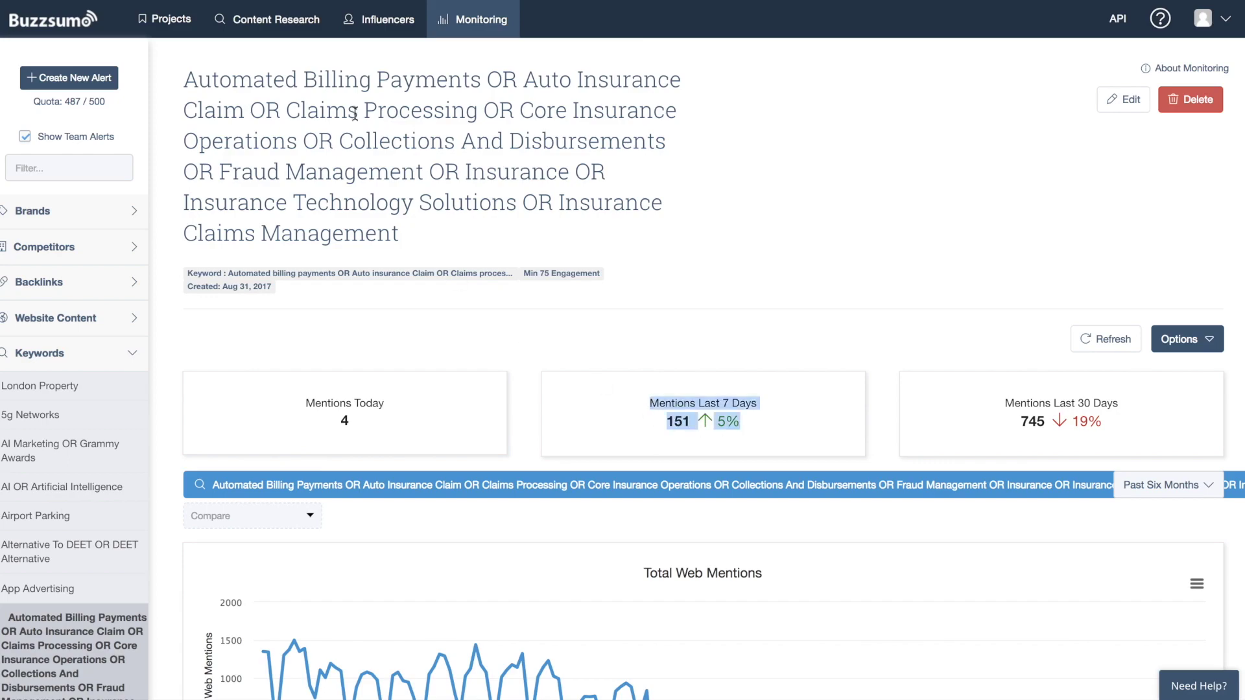
scroll(538, 326, down, 5)
scroll(539, 333, down, 9)
scroll(538, 327, down, 4)
scroll(539, 326, up, 13)
scroll(538, 325, up, 2)
Step: Start a new Keyword Mentions alert and review its required and excluded keywords, minimum engagement and domain exclusion options
click(66, 80)
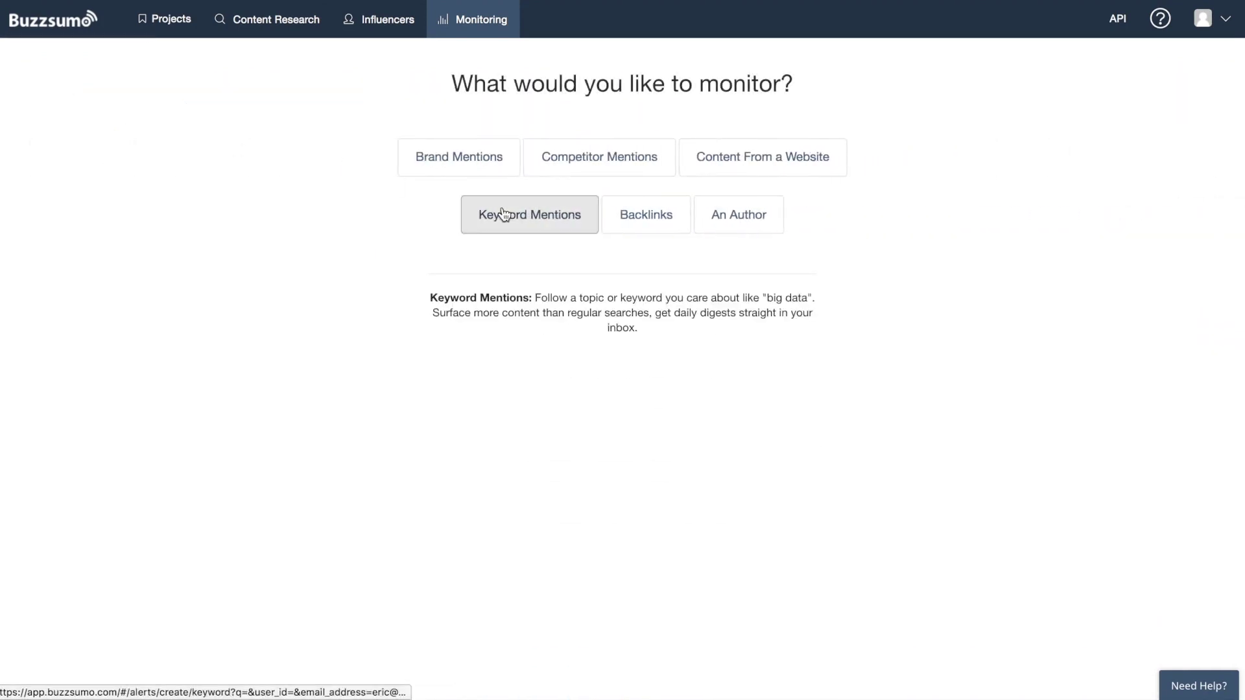
click(541, 223)
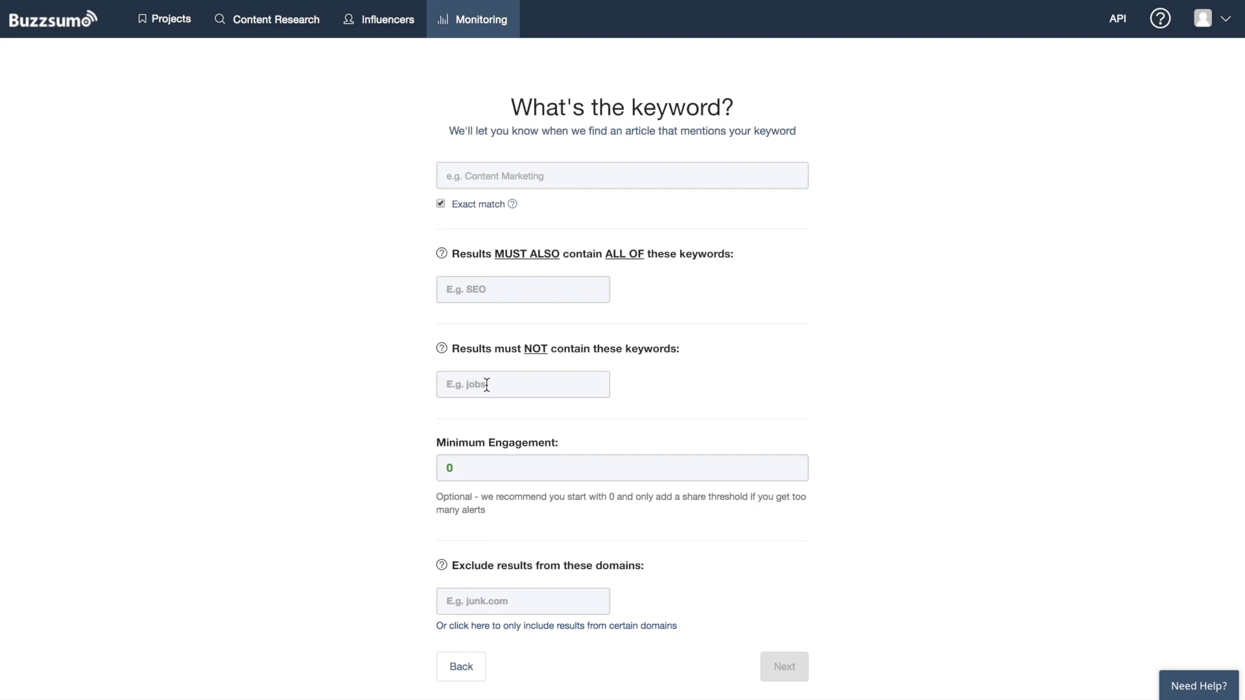
click(455, 462)
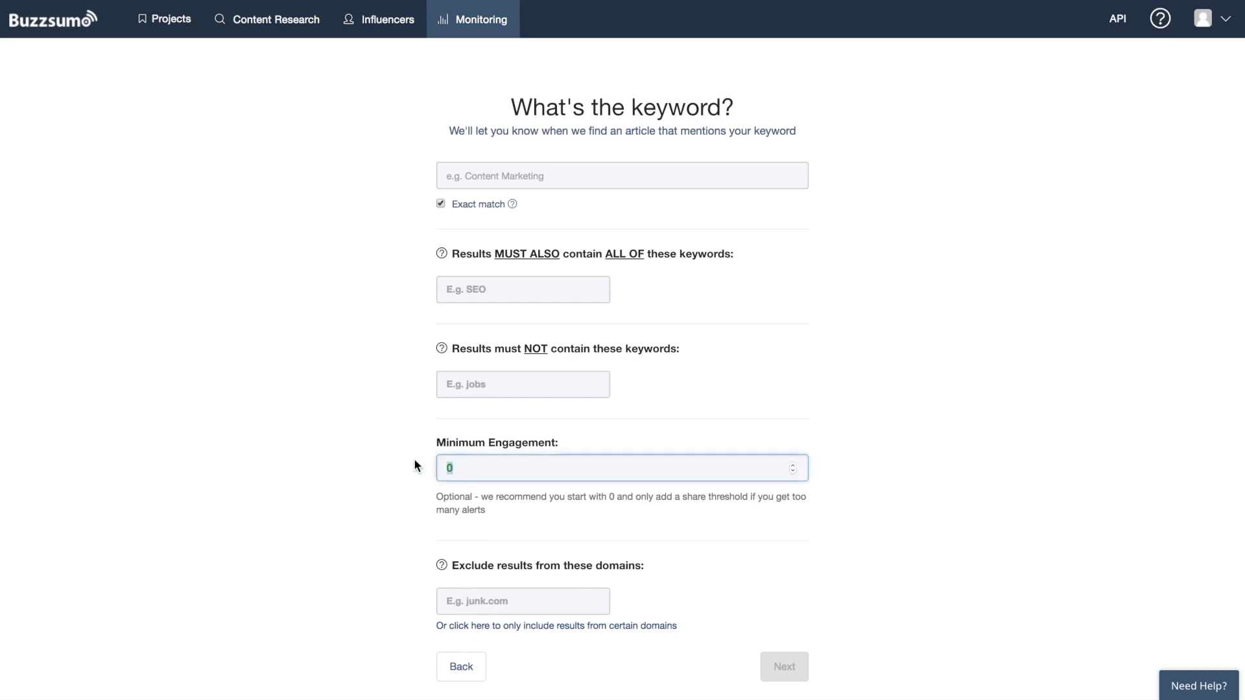
scroll(402, 454, down, 3)
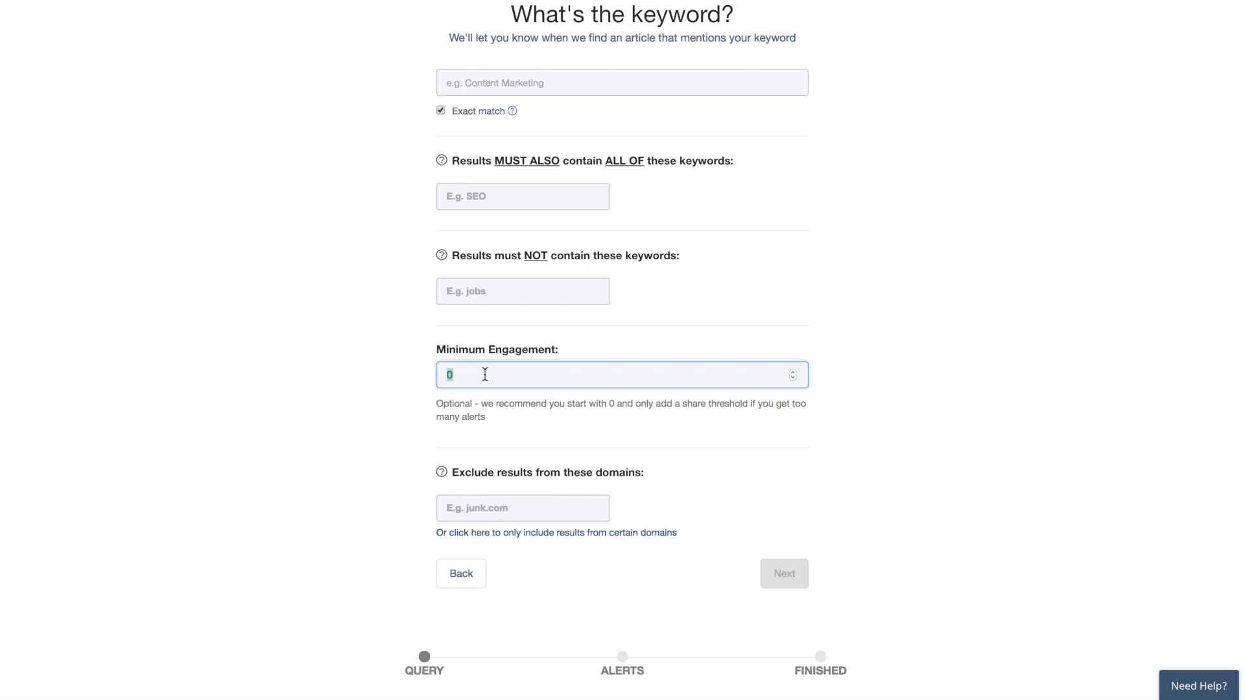
scroll(362, 372, down, 2)
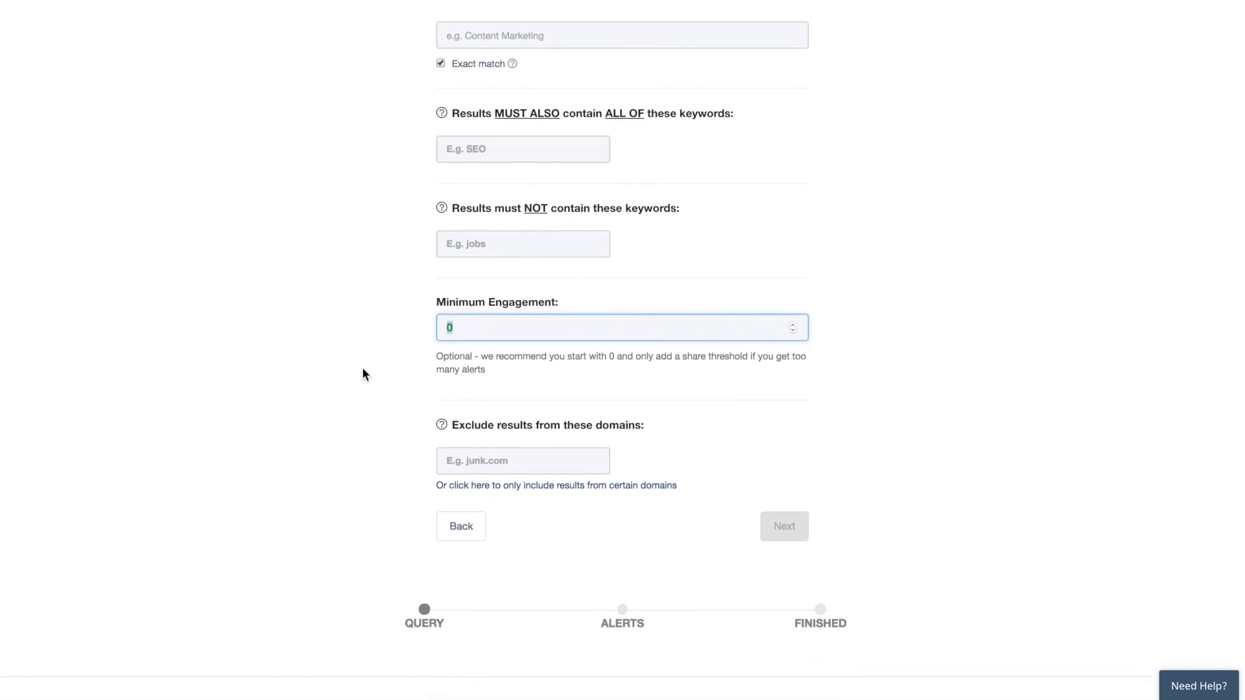
scroll(362, 368, down, 2)
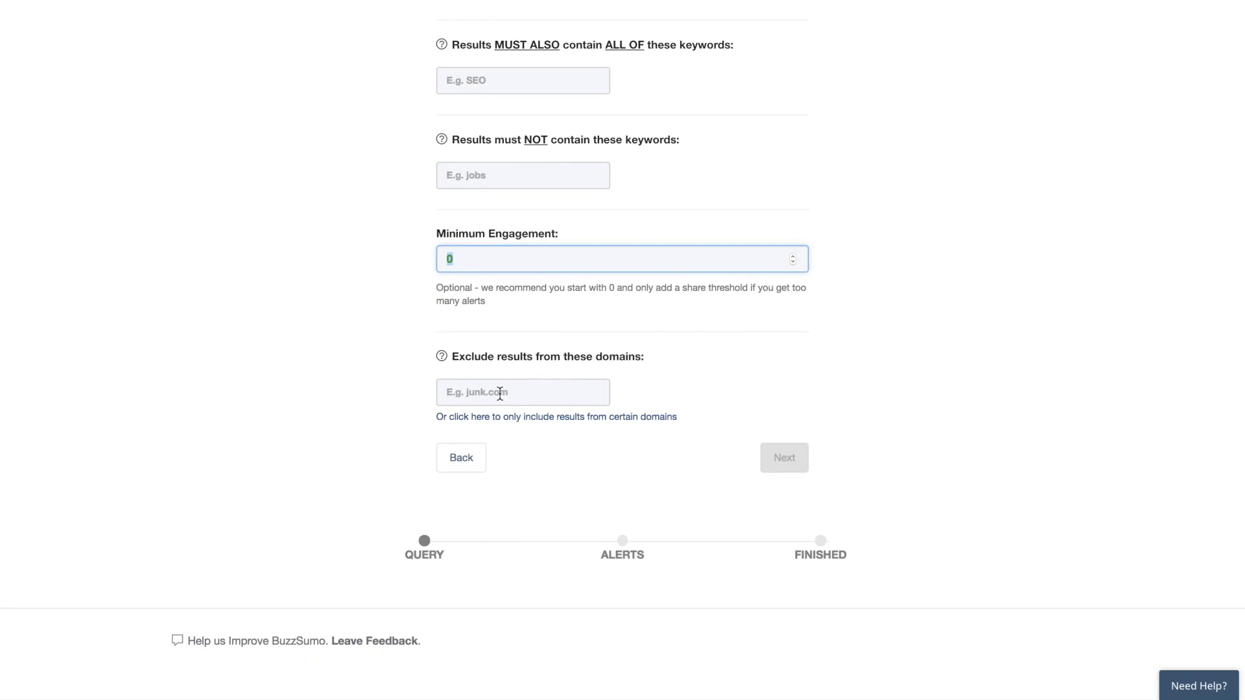
scroll(426, 216, up, 3)
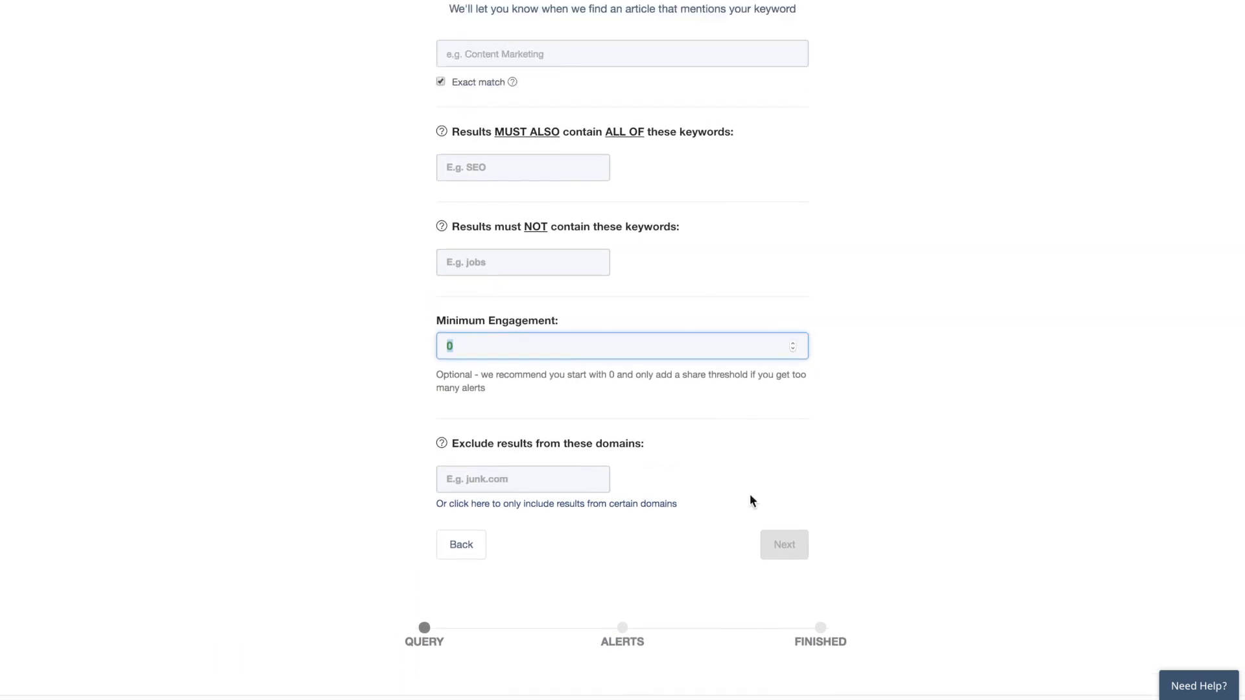
scroll(581, 254, up, 4)
Step: Enter content marketing as the keyword to monitor and continue to the alert delivery options
click(583, 175)
text(cpo)
key(BackSpace)
key(BackSpace)
text(otnet)
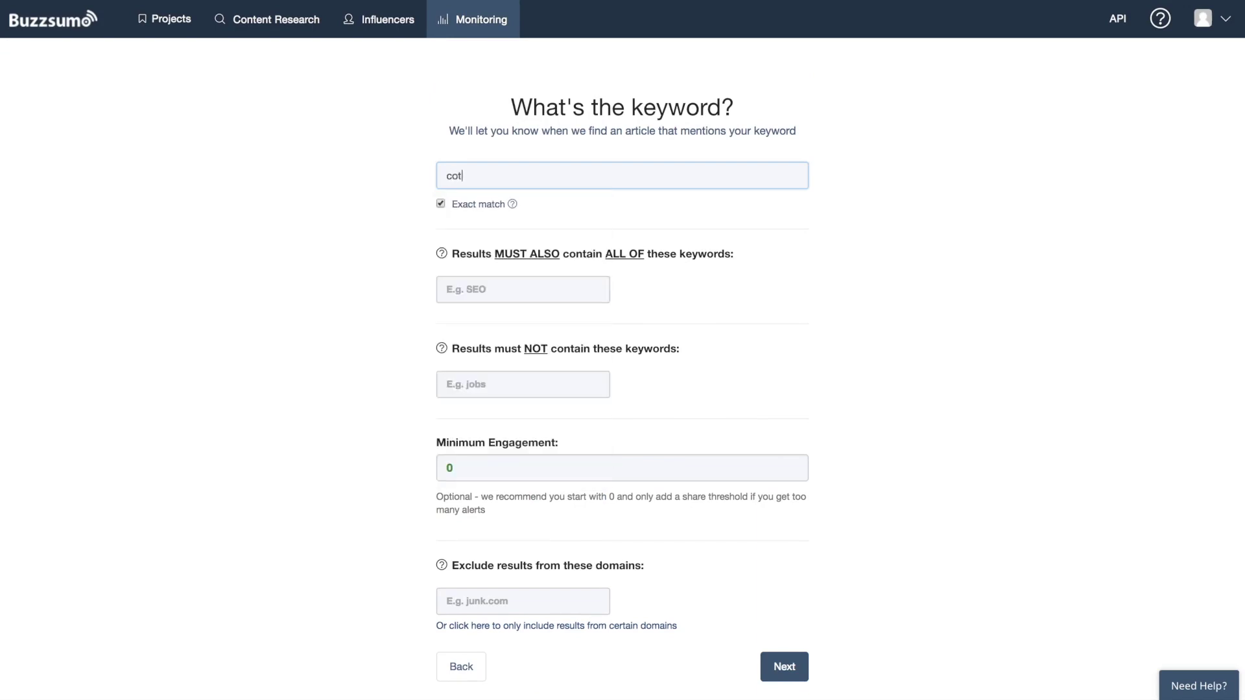
key(BackSpace)
key(BackSpace)
key(BackSpace)
key(BackSpace)
text(ntent marketing)
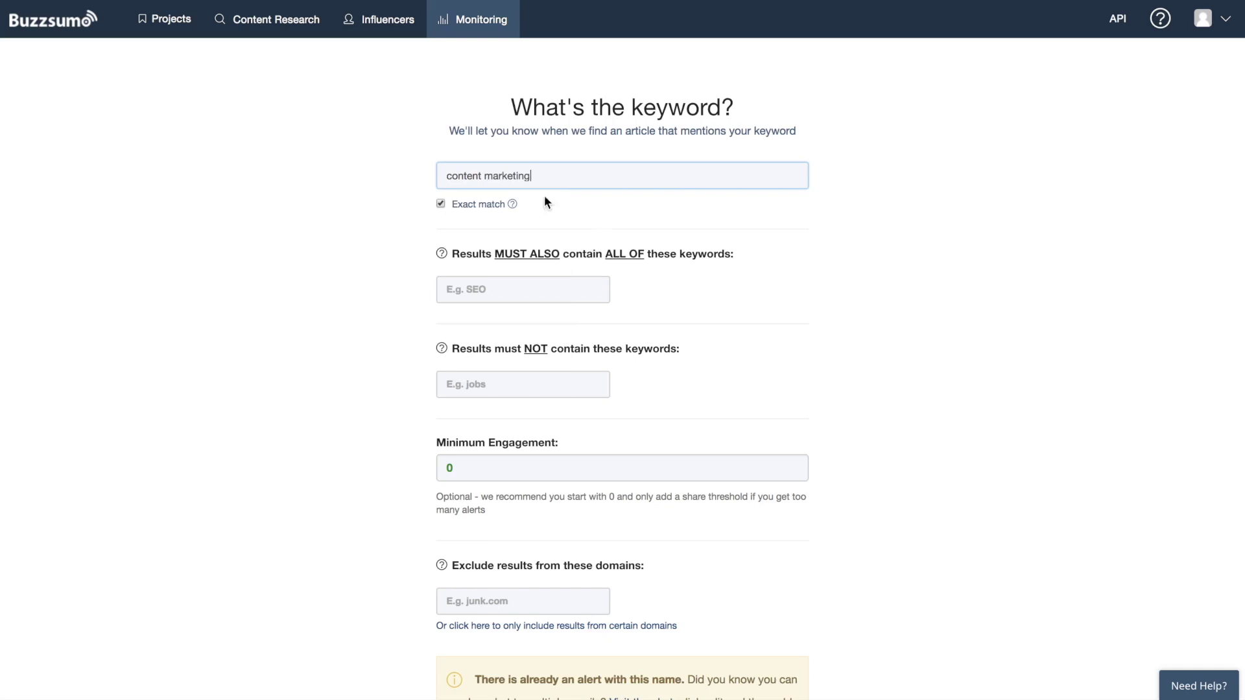
scroll(710, 279, down, 5)
click(781, 438)
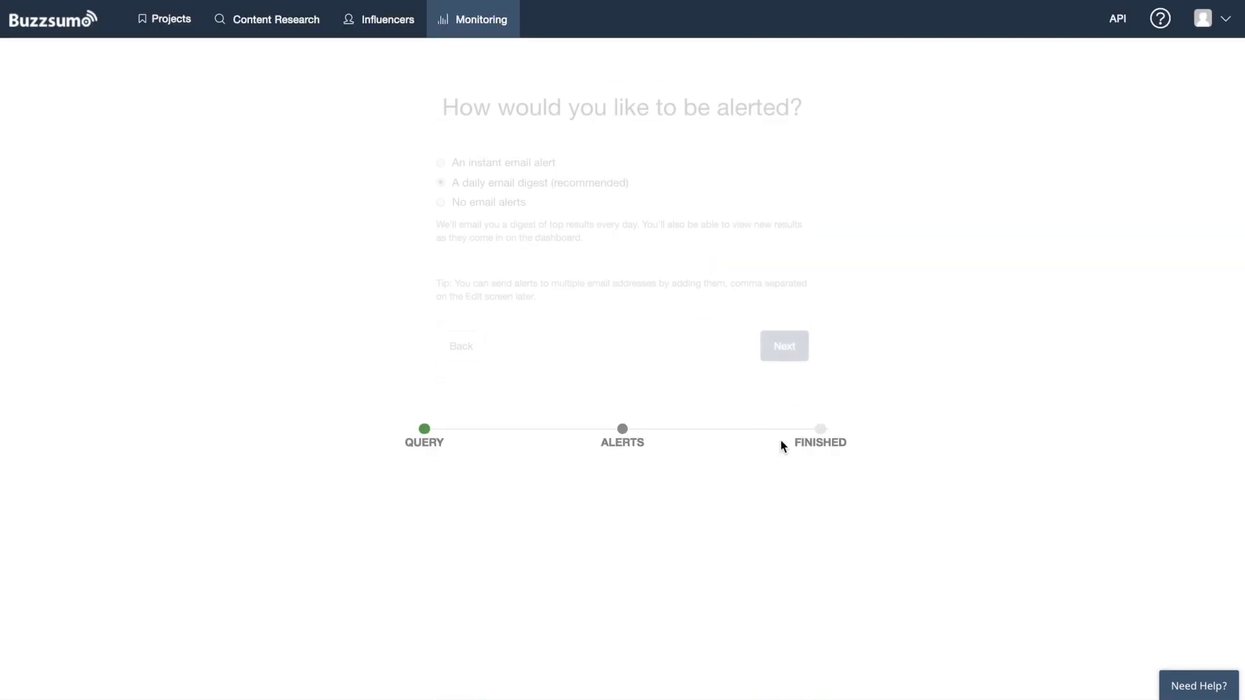
Step: Choose no email alerts for the content marketing alert and finish creating it
right_click(473, 203)
click(461, 205)
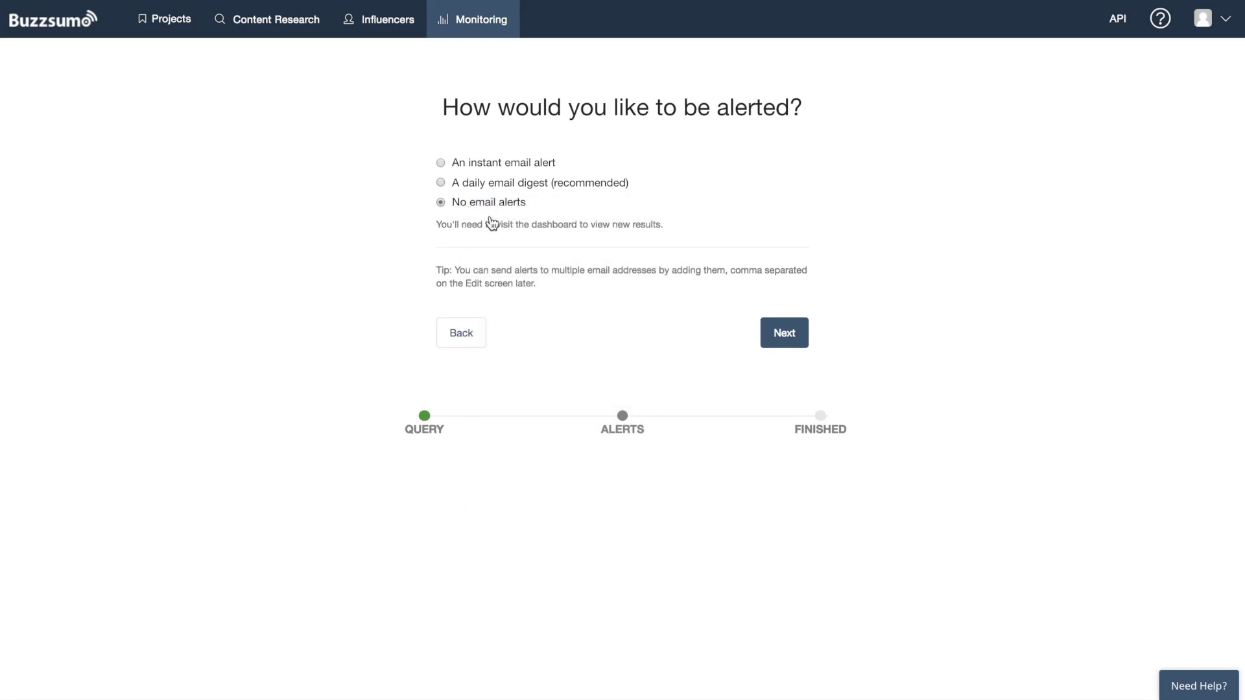
click(792, 335)
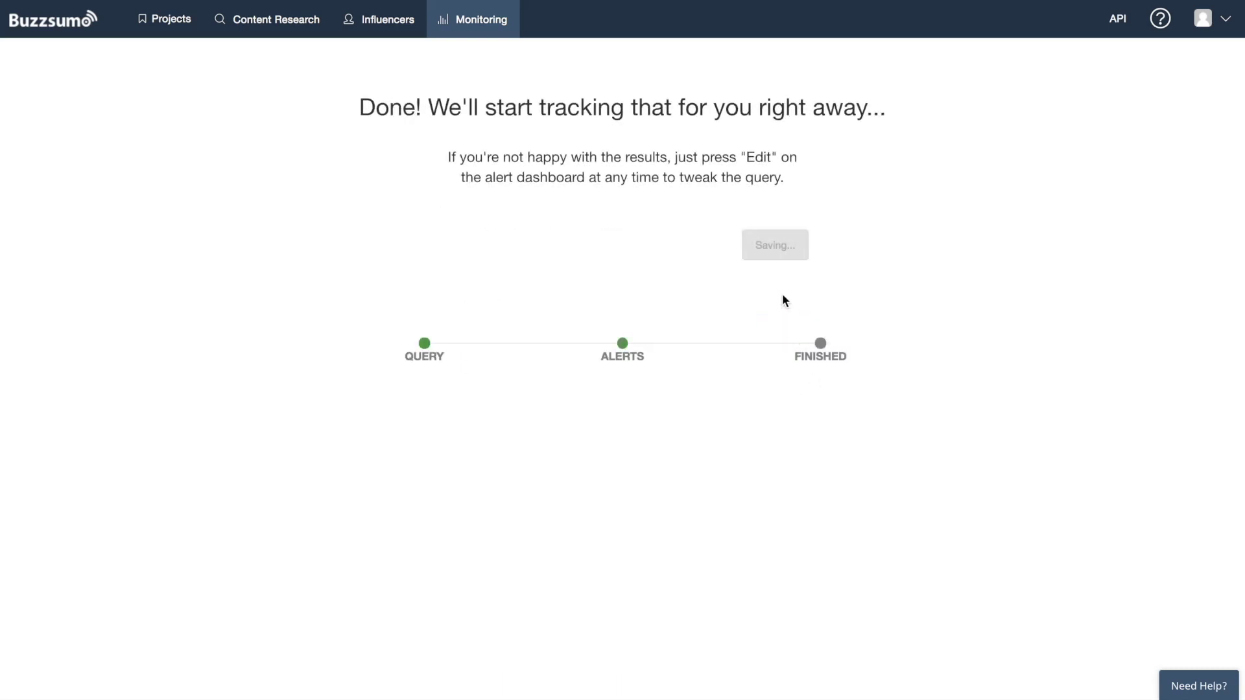
click(782, 250)
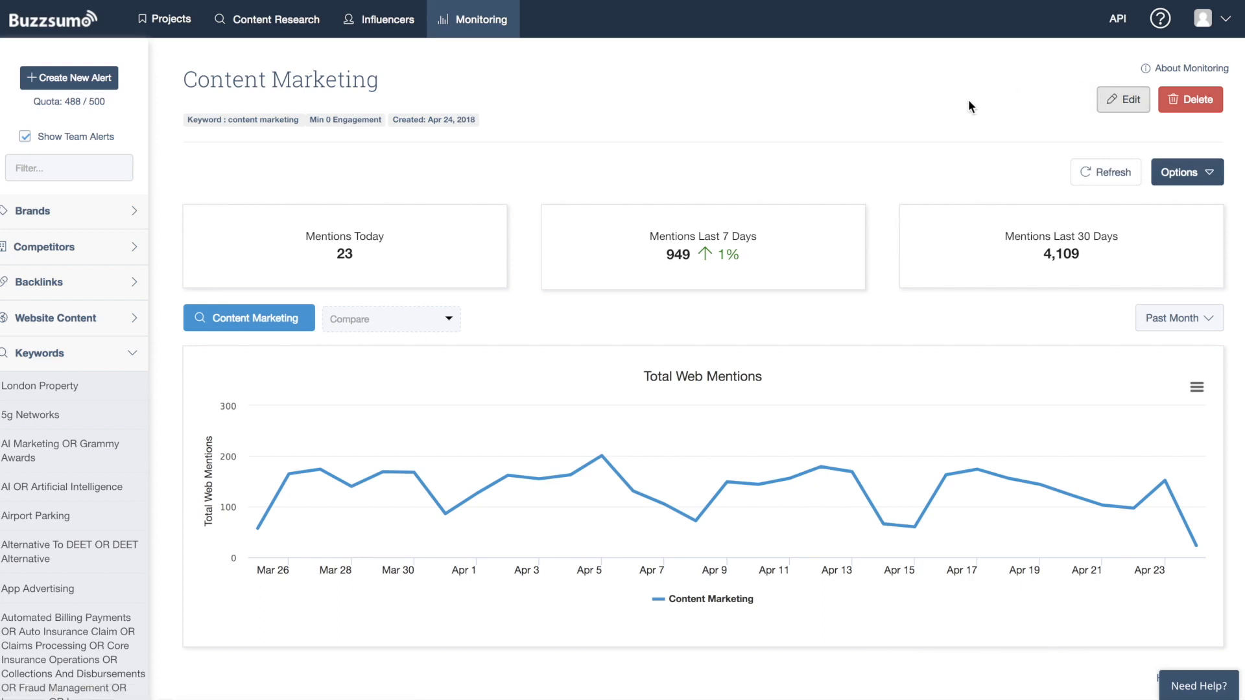
Step: Examine the new Content Marketing alert's mention chart and list of recent articles, and return to its overview
scroll(969, 104, down, 2)
scroll(970, 104, down, 7)
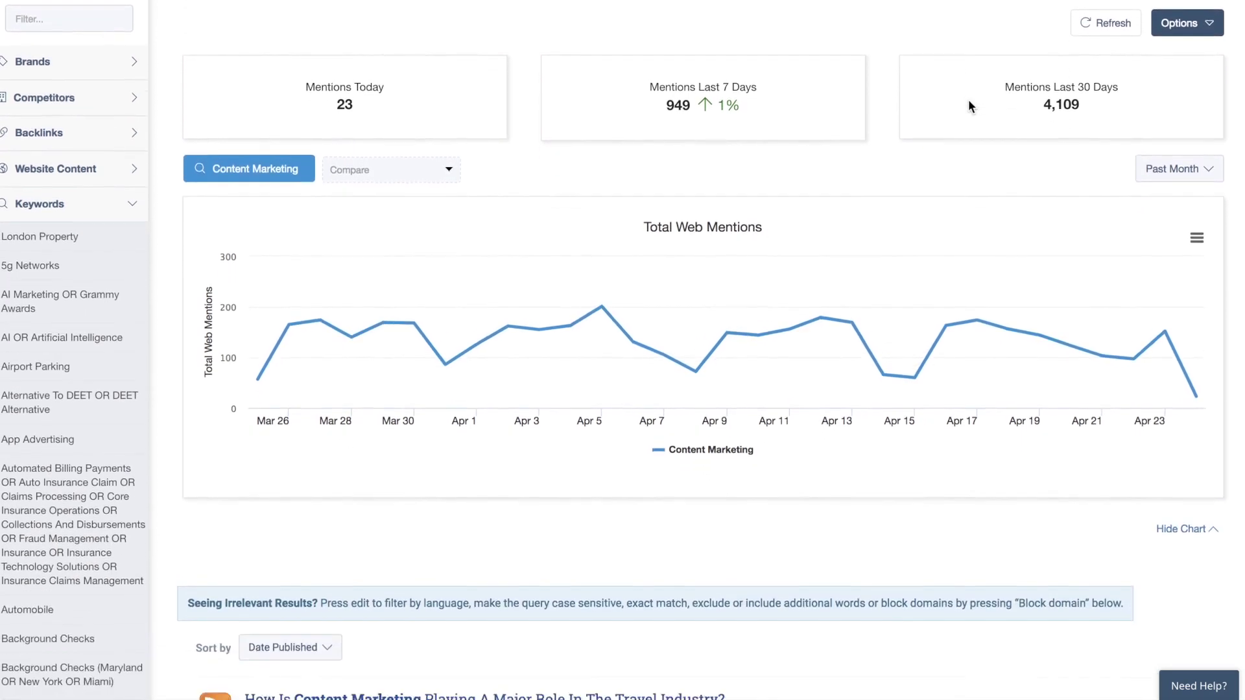
scroll(969, 106, down, 8)
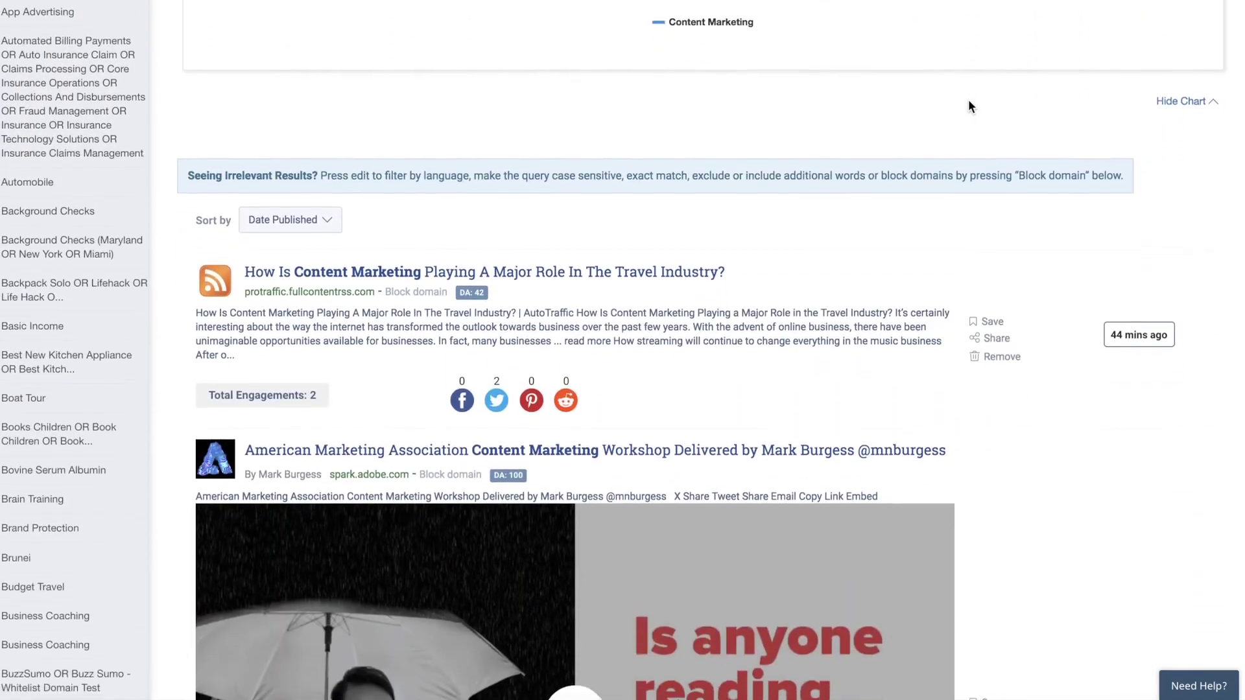
scroll(968, 103, down, 2)
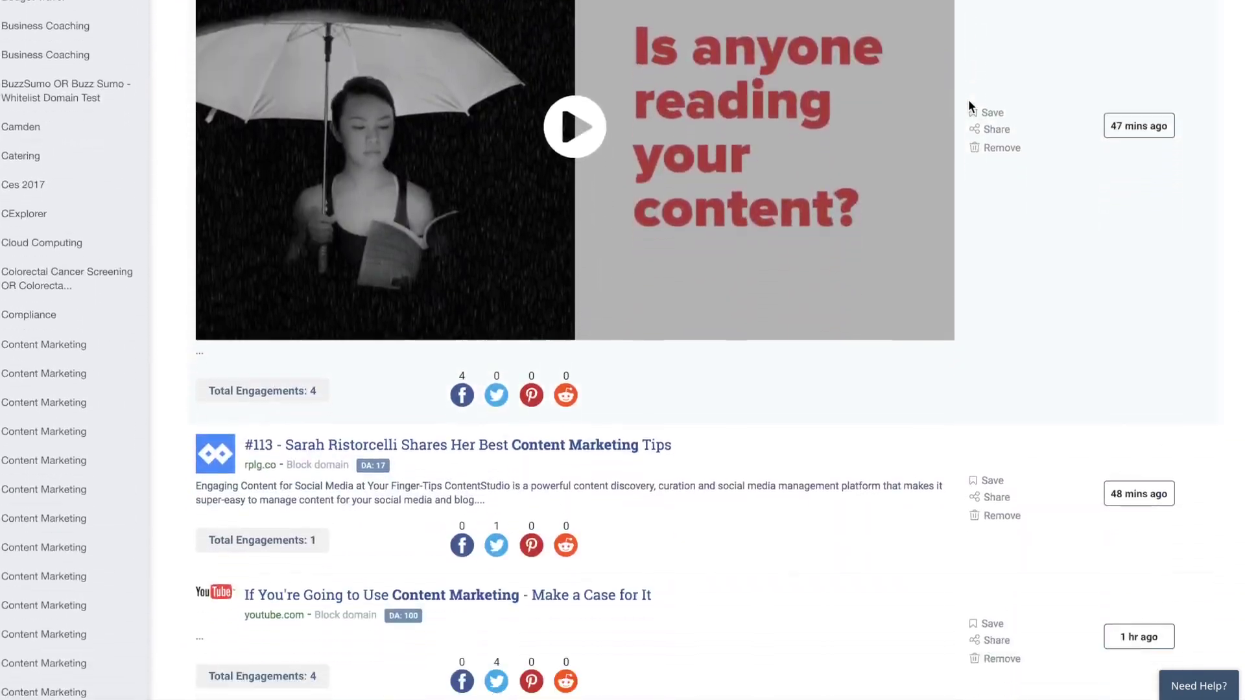
scroll(968, 104, up, 12)
scroll(969, 101, down, 6)
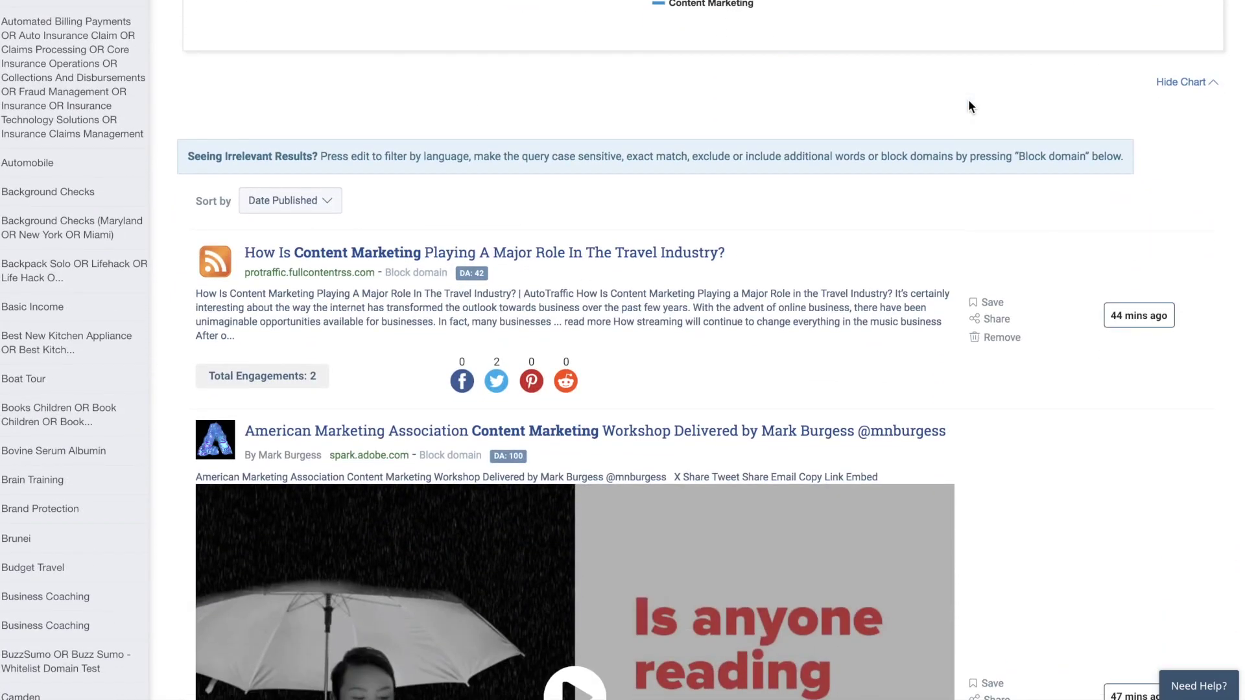
scroll(970, 106, up, 10)
scroll(969, 102, up, 1)
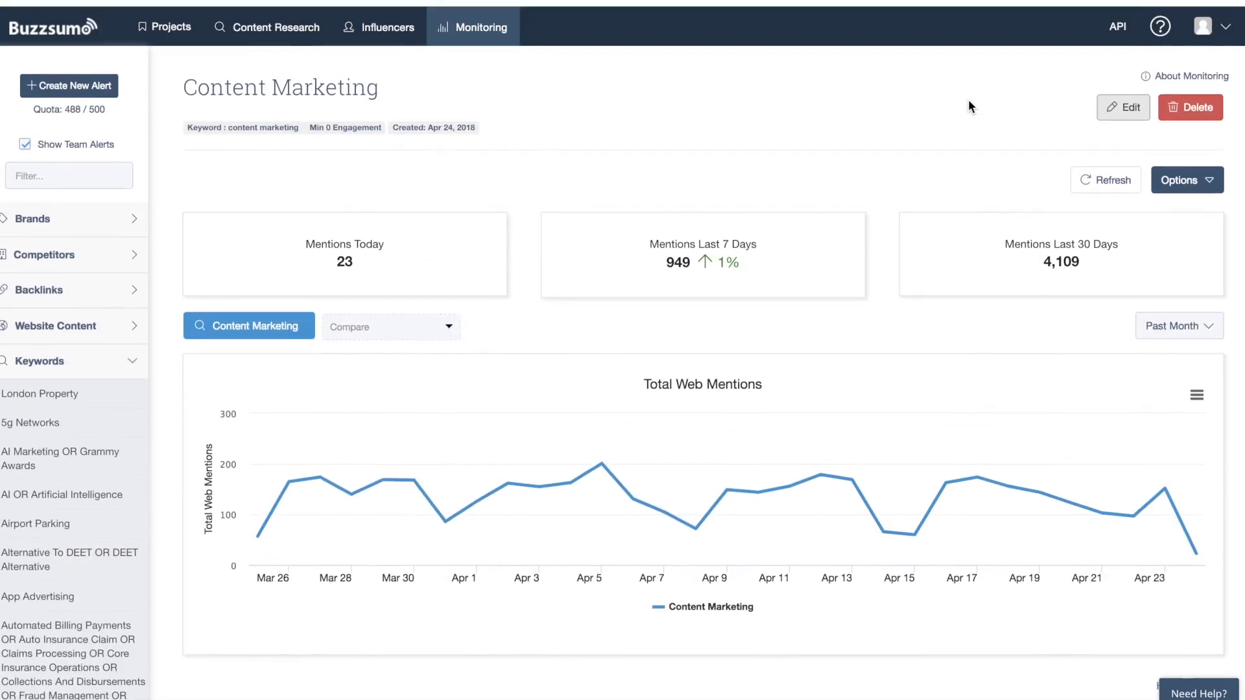
Step: Open the Content Marketing alert for editing and review its keyword matching, required and excluded terms, and blocked domain options
click(1129, 104)
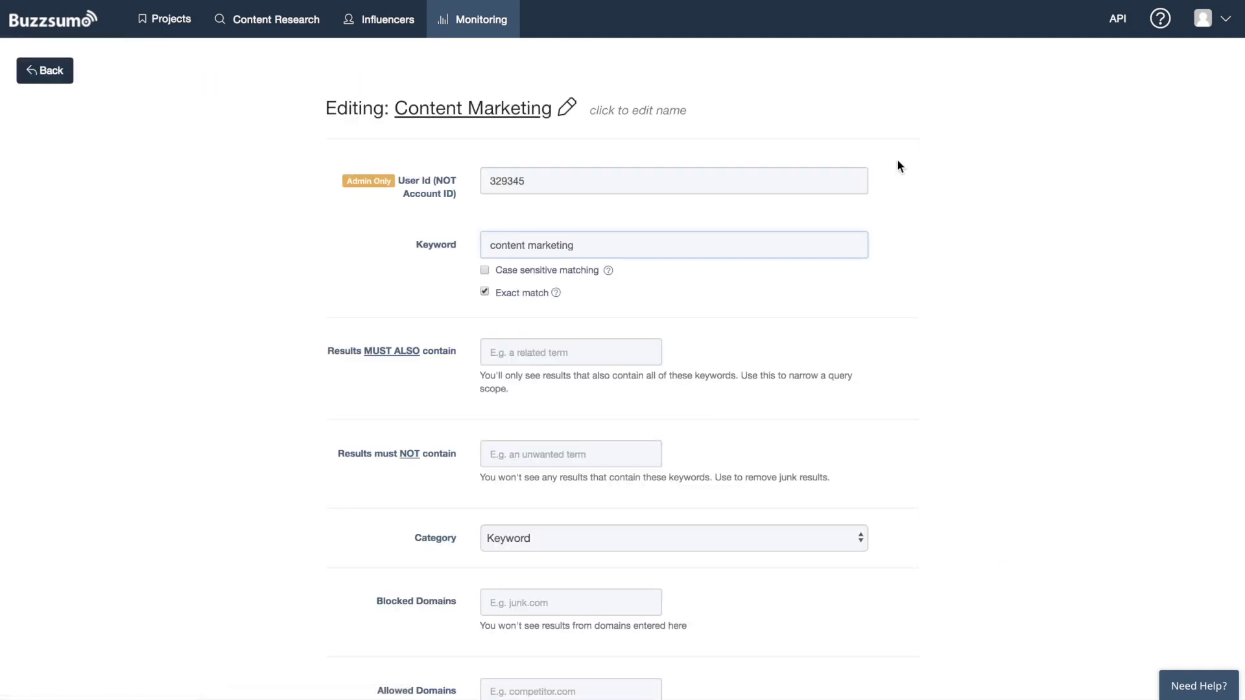
scroll(889, 164, down, 5)
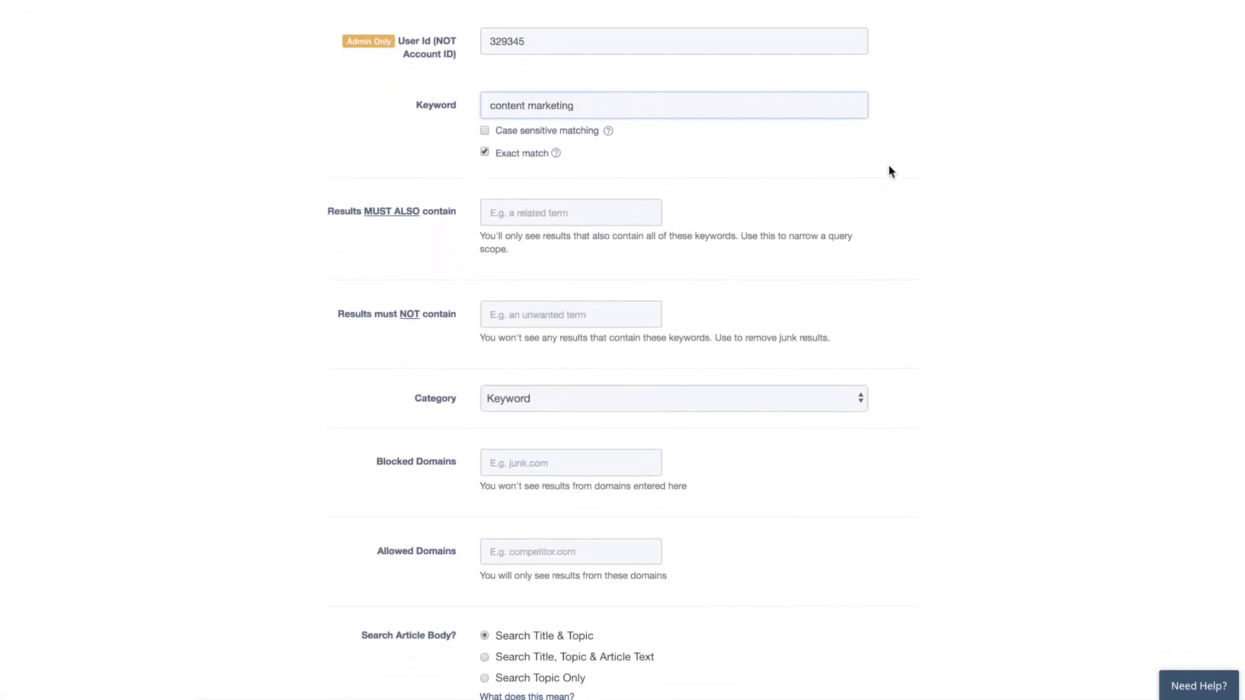
click(512, 146)
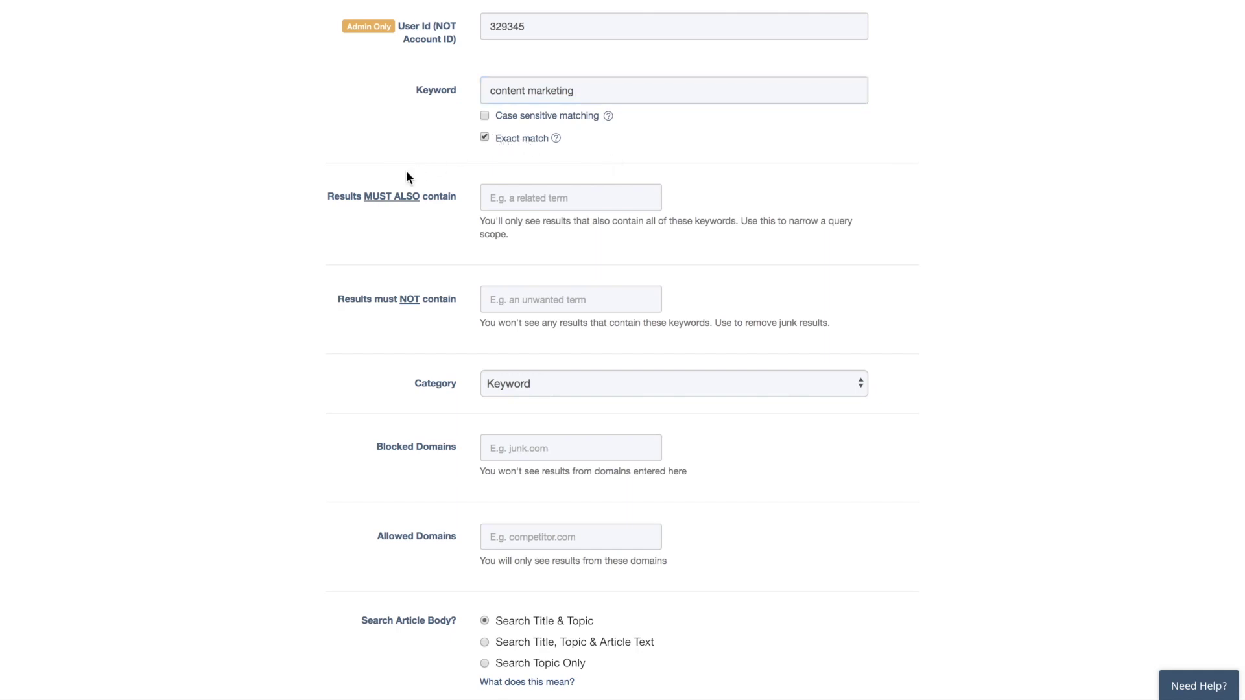
scroll(407, 177, down, 1)
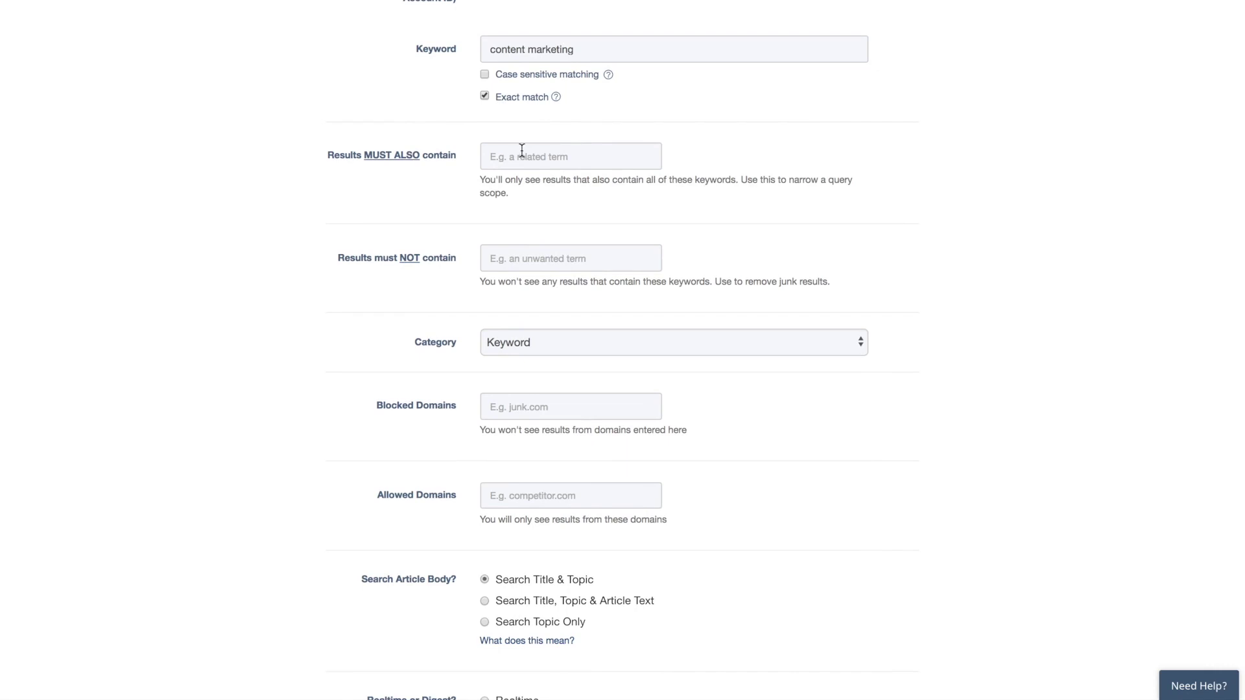
scroll(527, 249, down, 2)
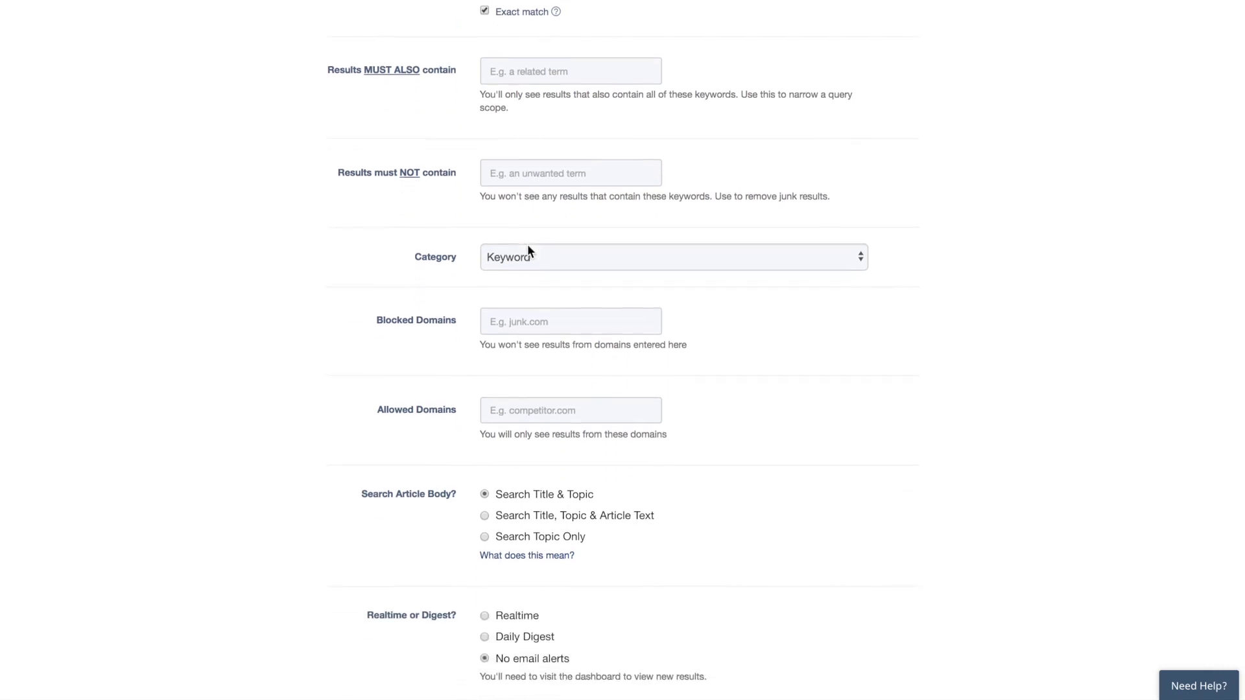
click(539, 322)
scroll(544, 322, down, 5)
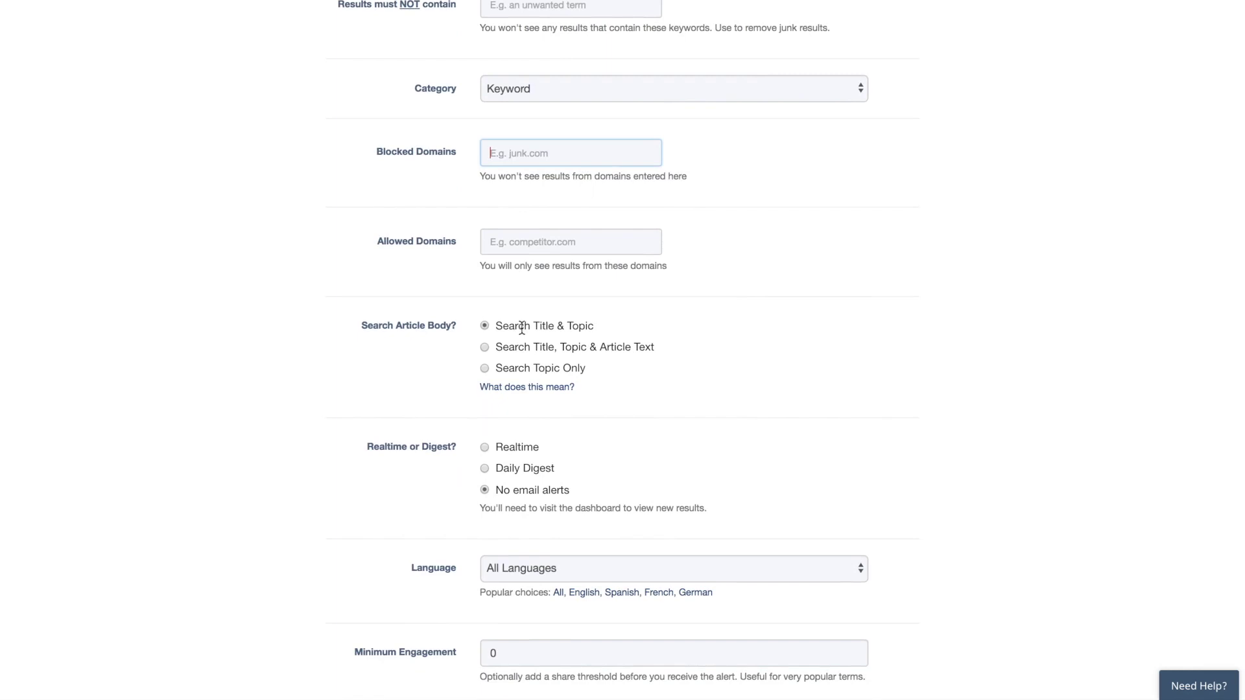
Step: Make the alert search title, topic and article text, check its digest, language and minimum engagement options, and update it
drag(589, 334, 499, 349)
click(484, 347)
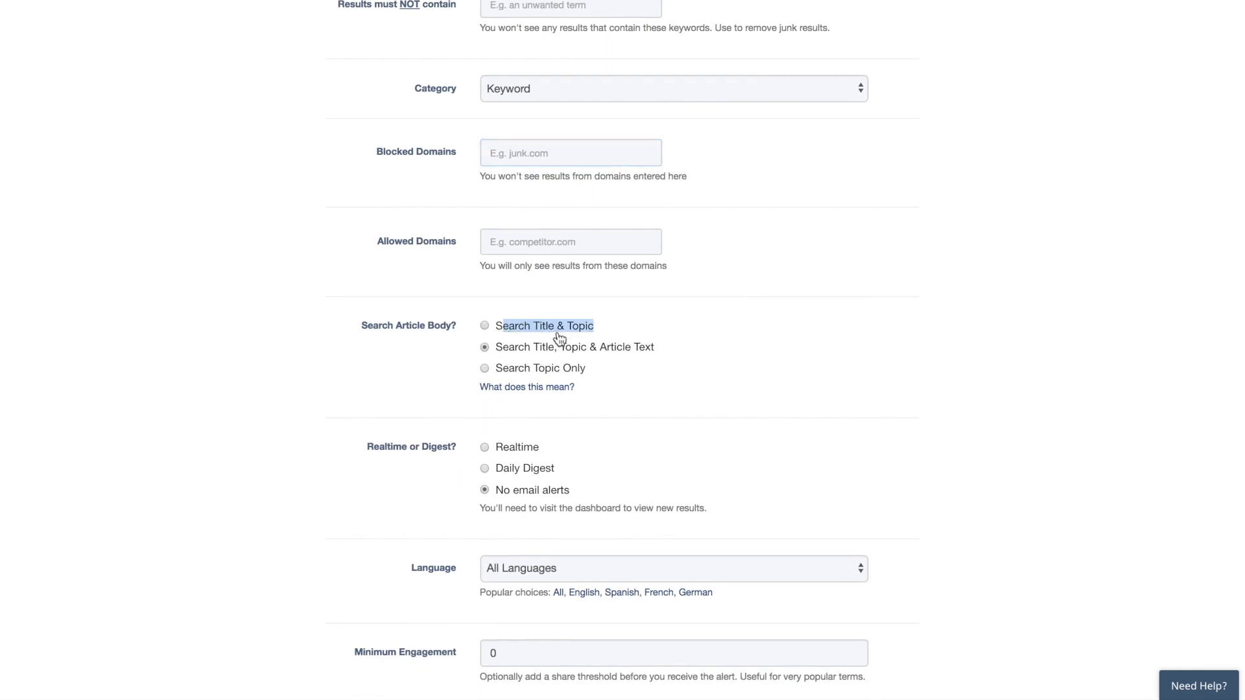
click(597, 326)
scroll(597, 328, down, 5)
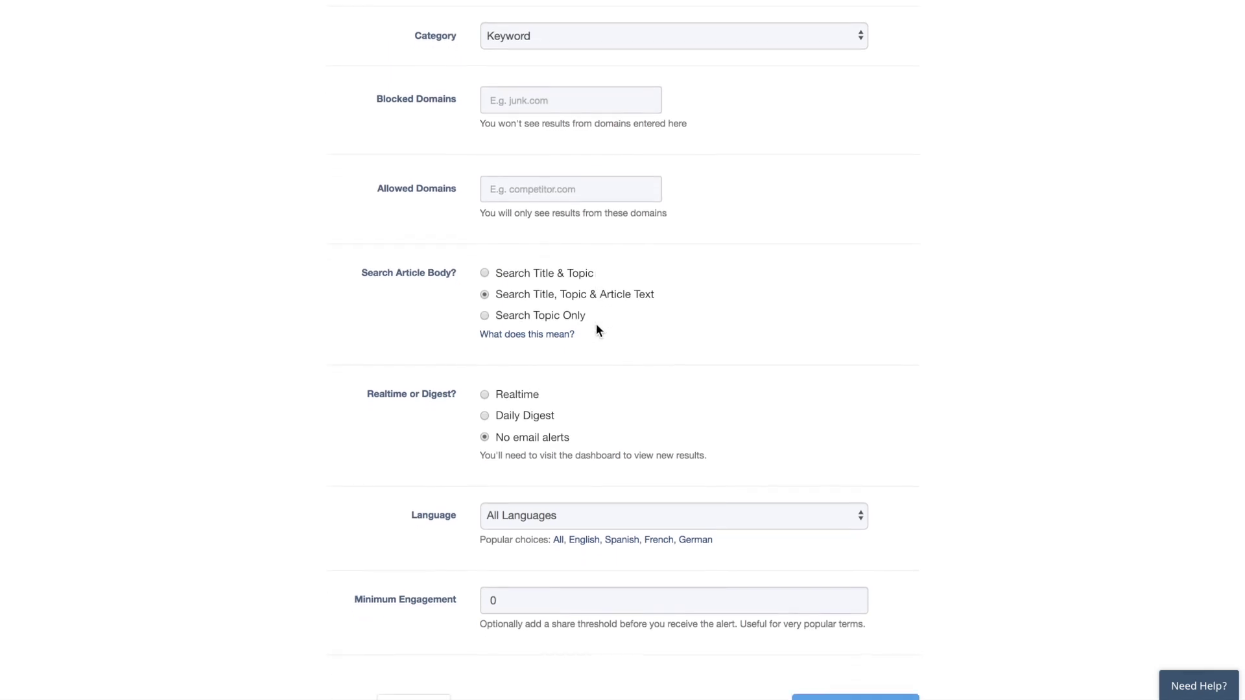
drag(526, 464, 478, 461)
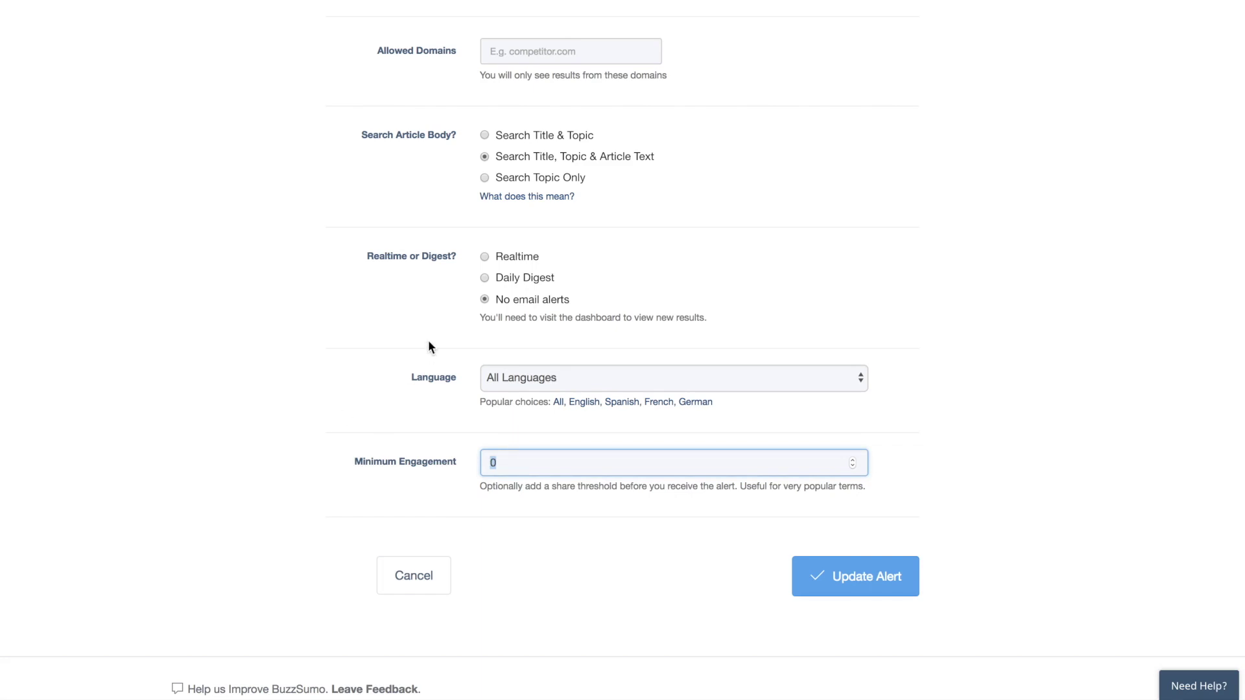
click(823, 577)
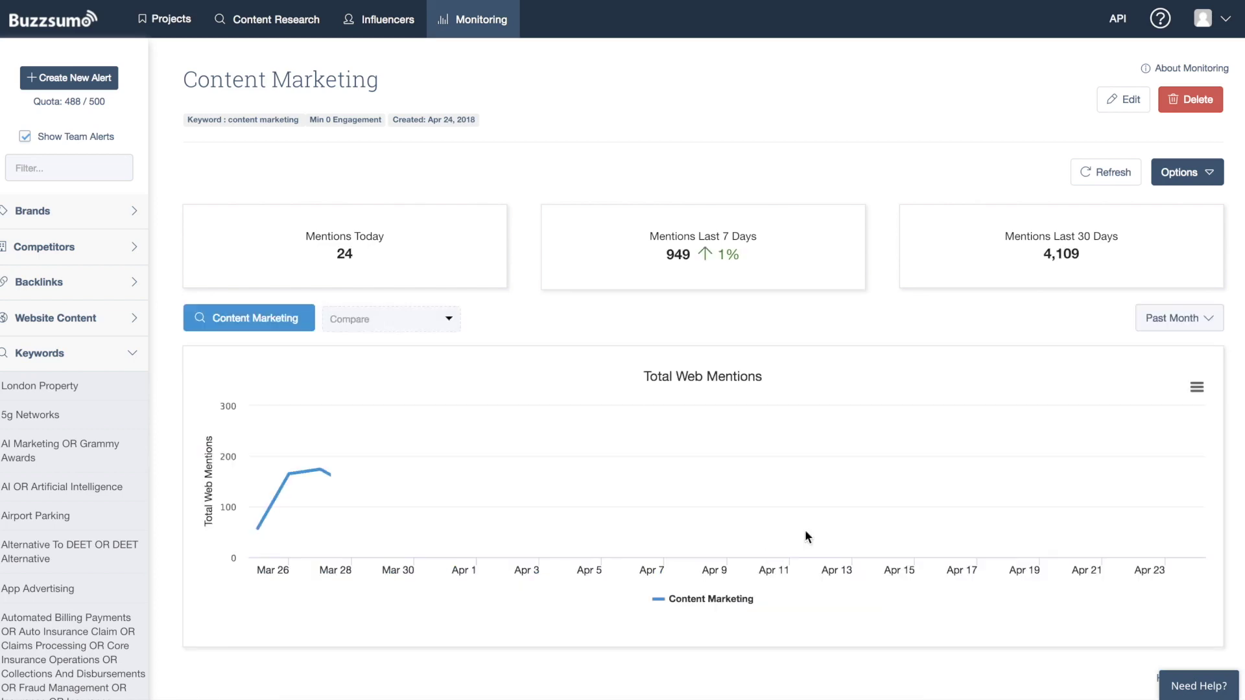
Step: Examine the updated Content Marketing alert's mention chart and the start of its article list
mouse_move(609, 520)
scroll(608, 516, down, 3)
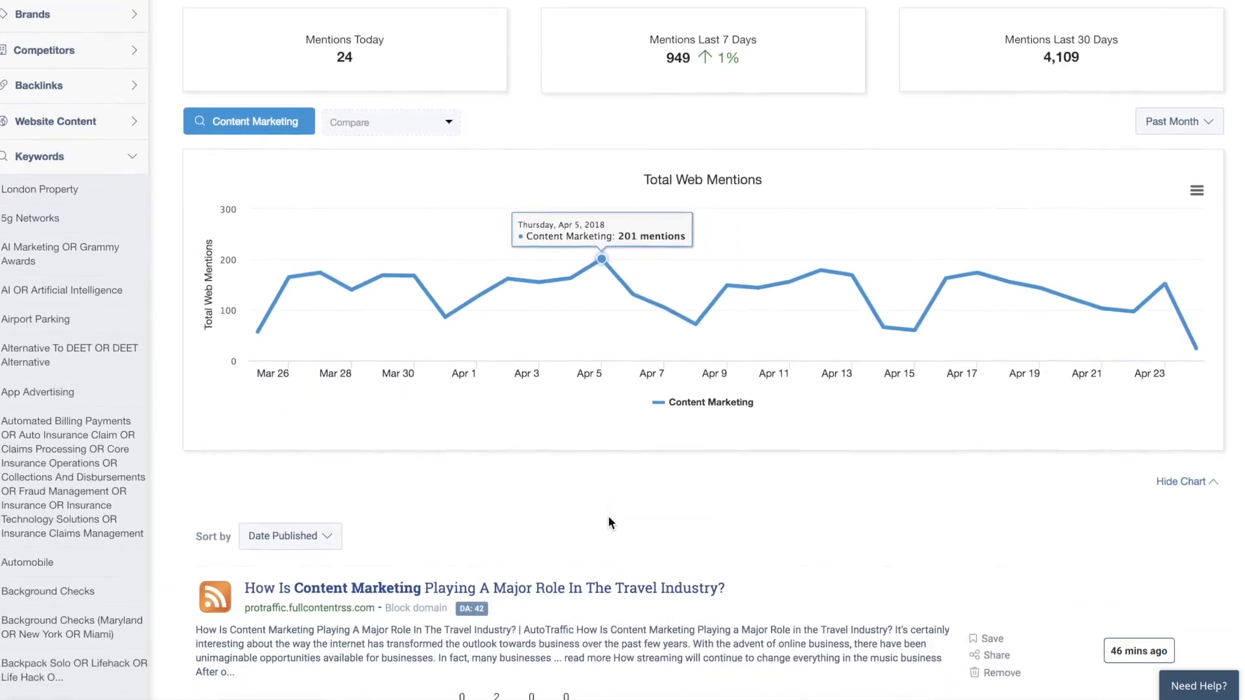
scroll(608, 516, up, 4)
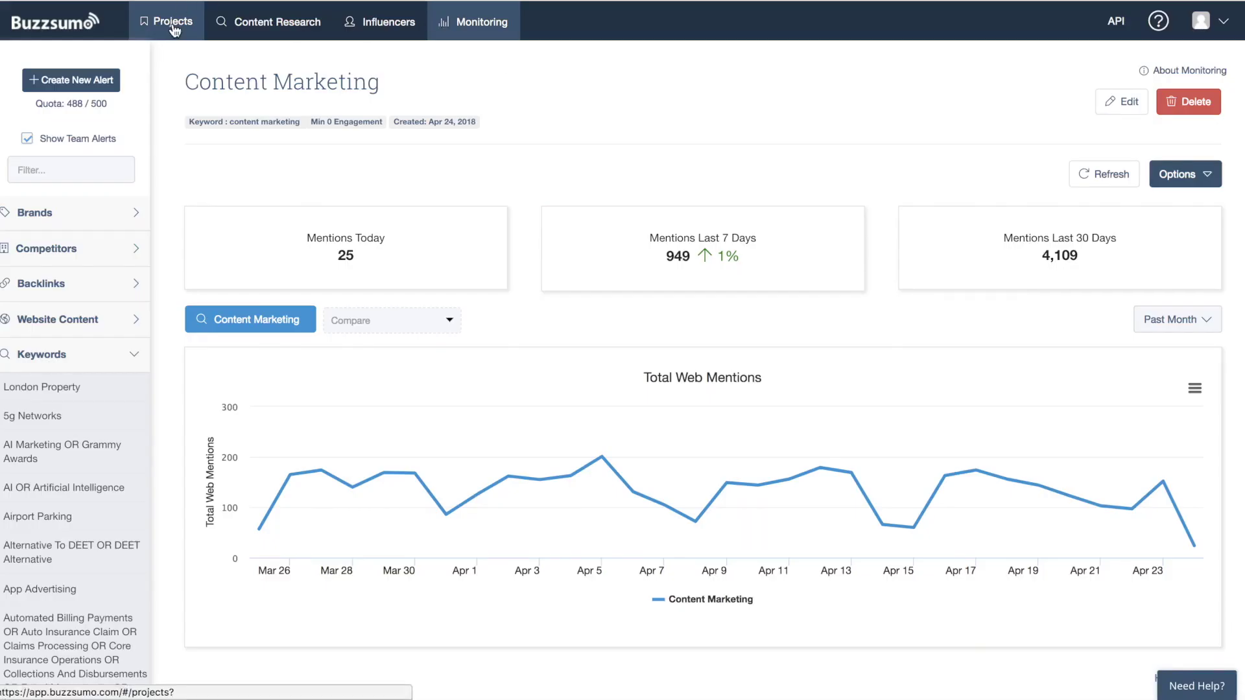
Step: Go to the saved projects, review the name and privacy options for creating a project, and close the form without creating one
click(172, 23)
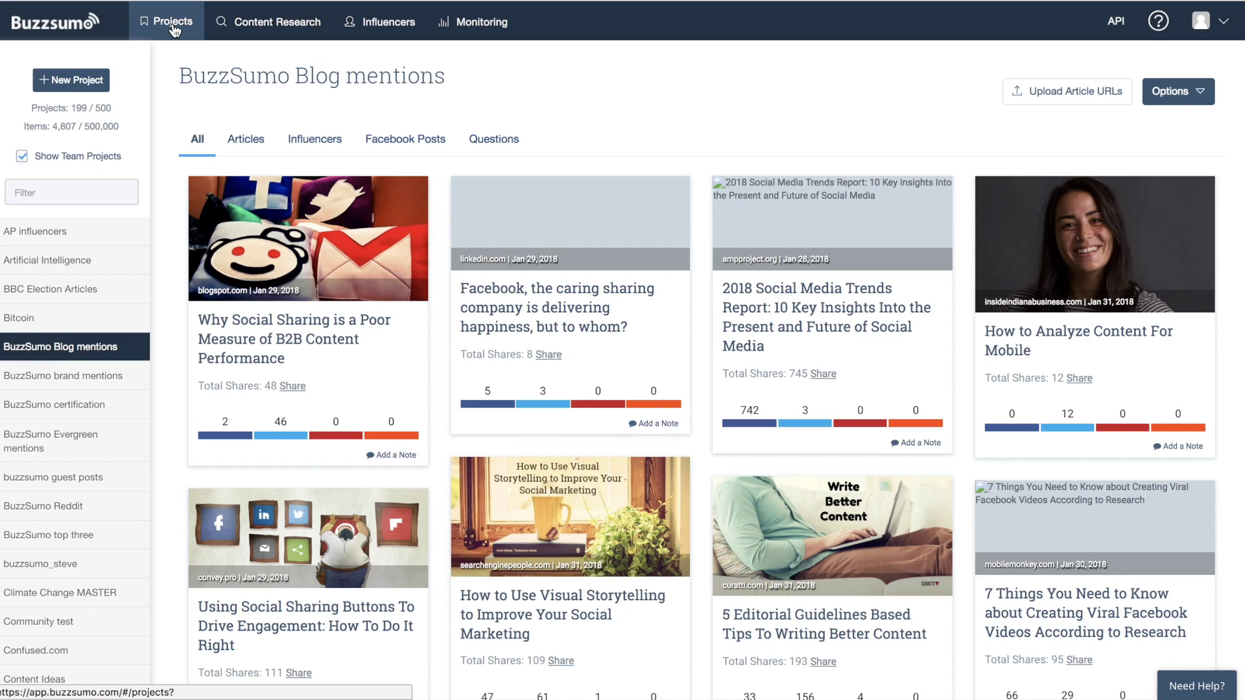
click(76, 88)
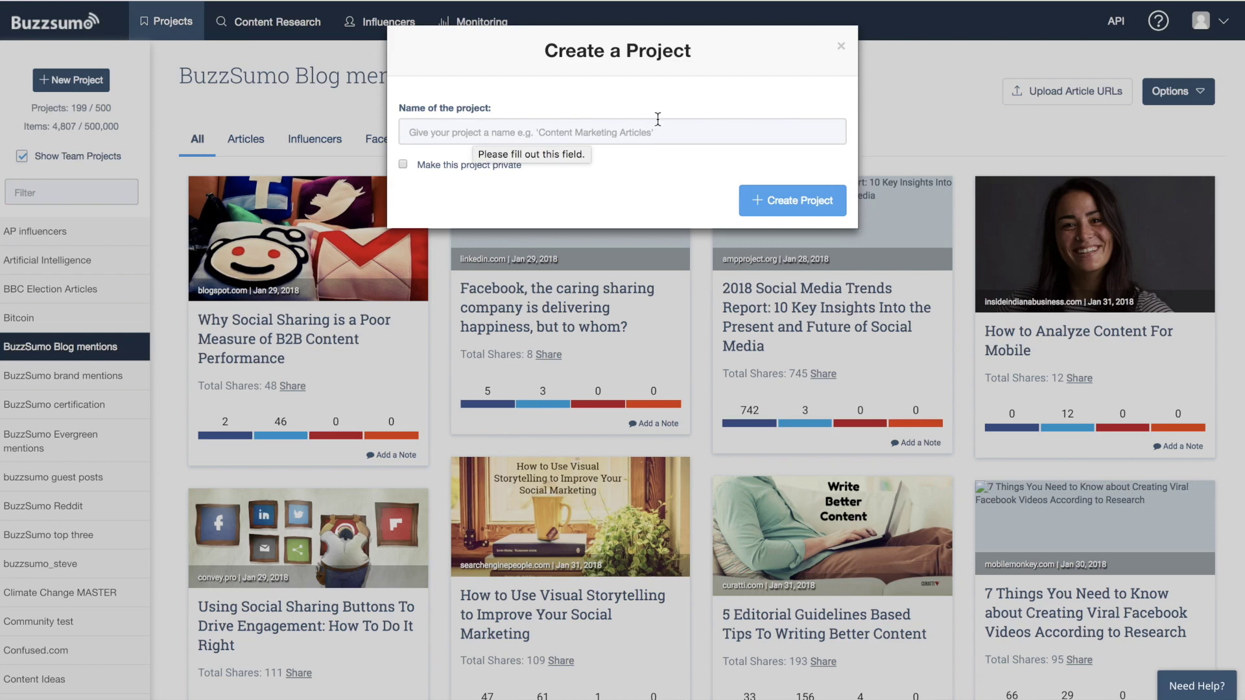
mouse_move(496, 171)
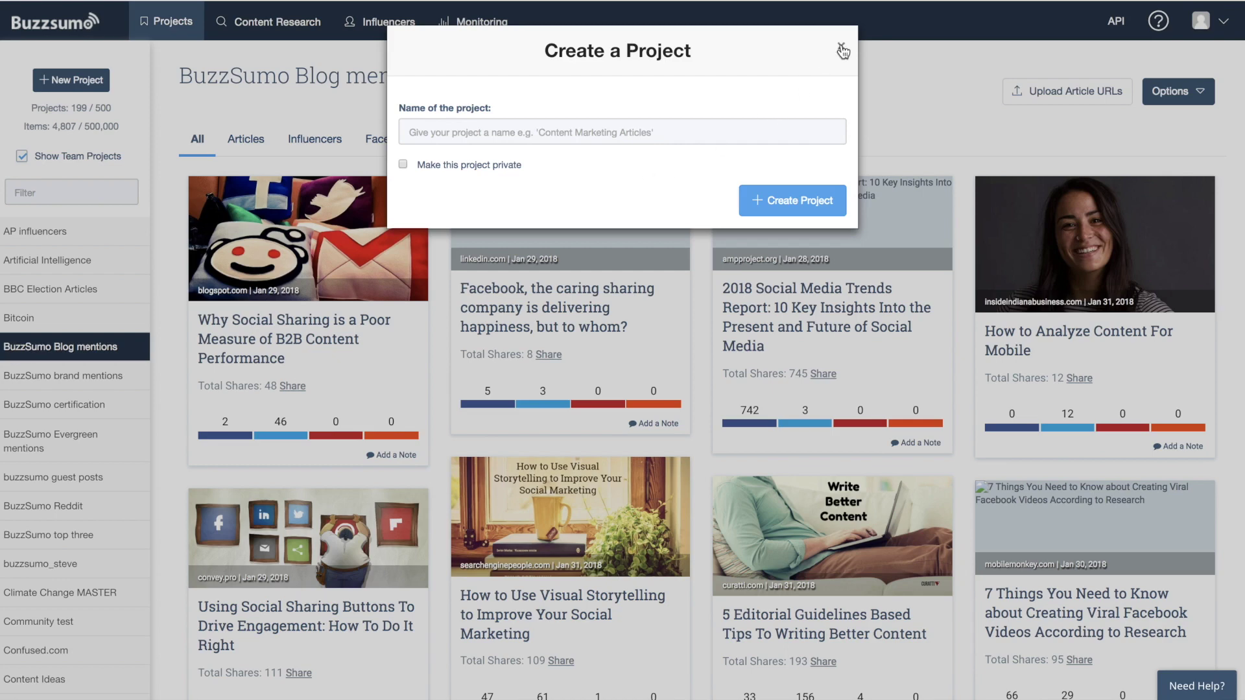
click(842, 48)
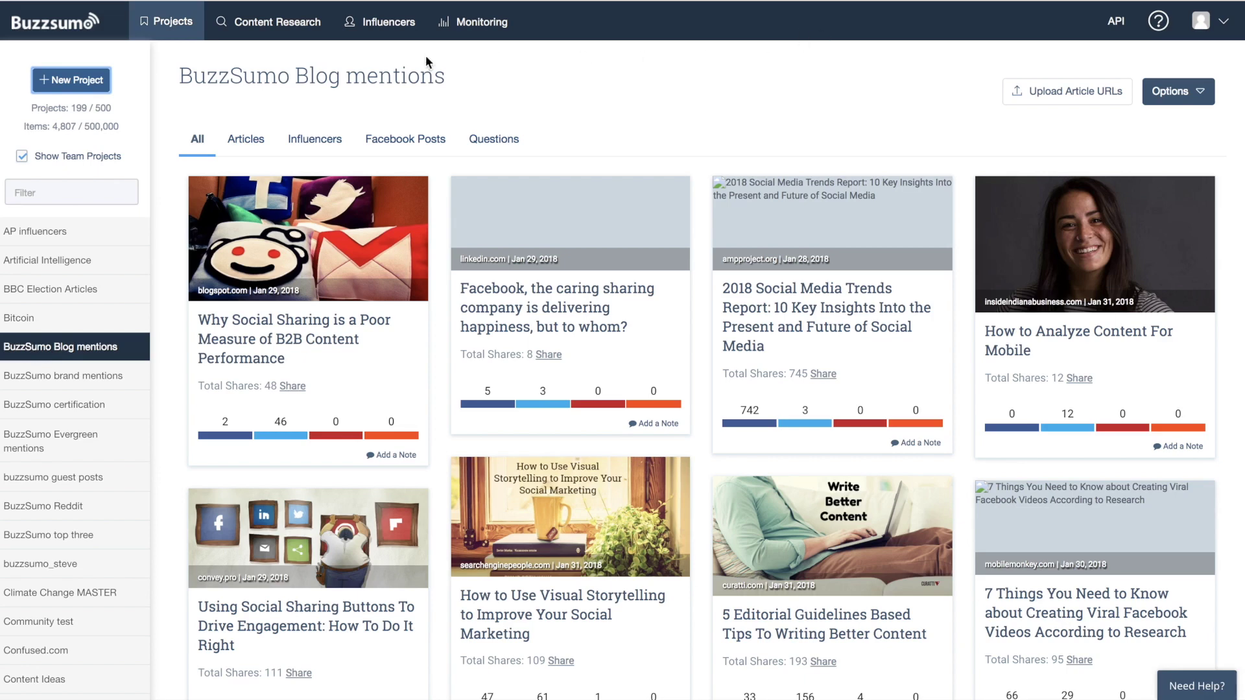
Step: Search the most shared content for content marketing and browse the projects available for saving the first article
click(278, 26)
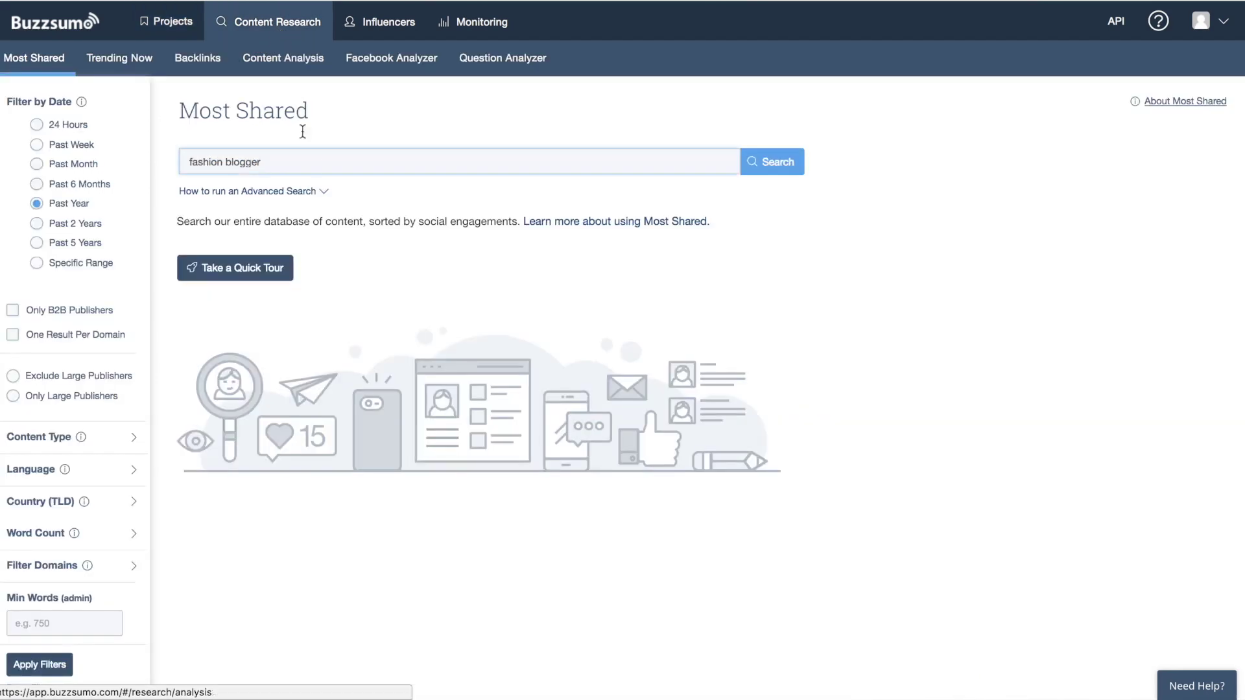
triple_click(292, 165)
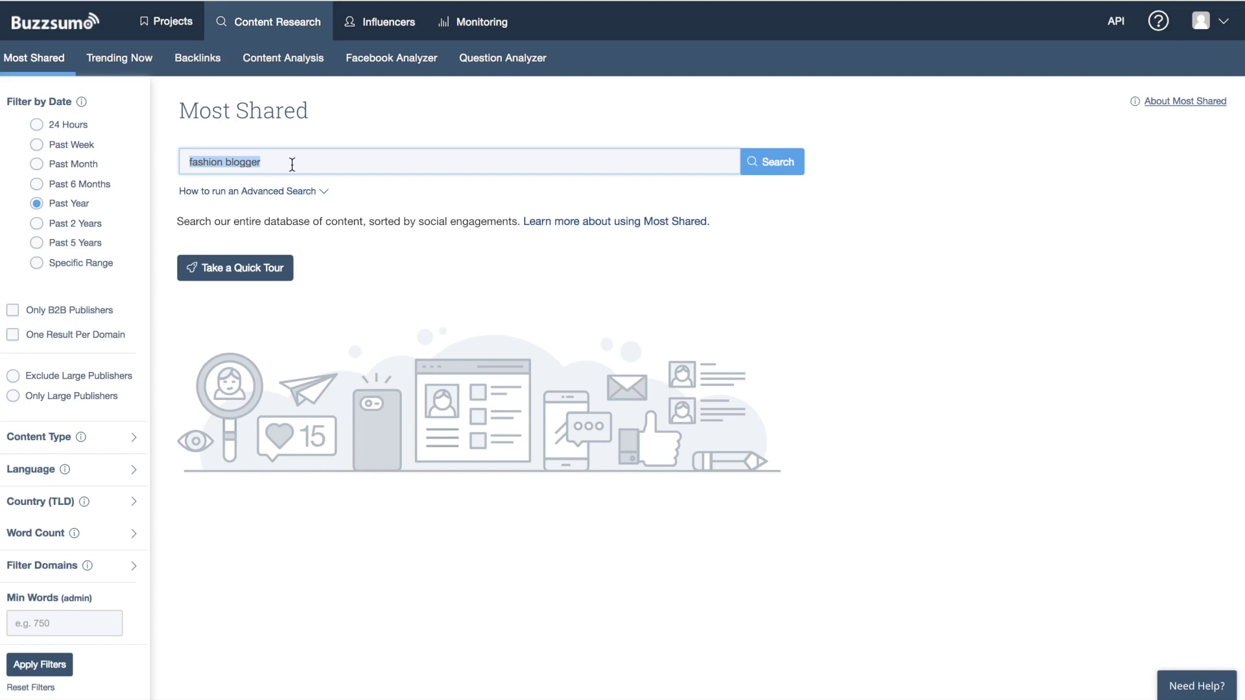
text(content mar)
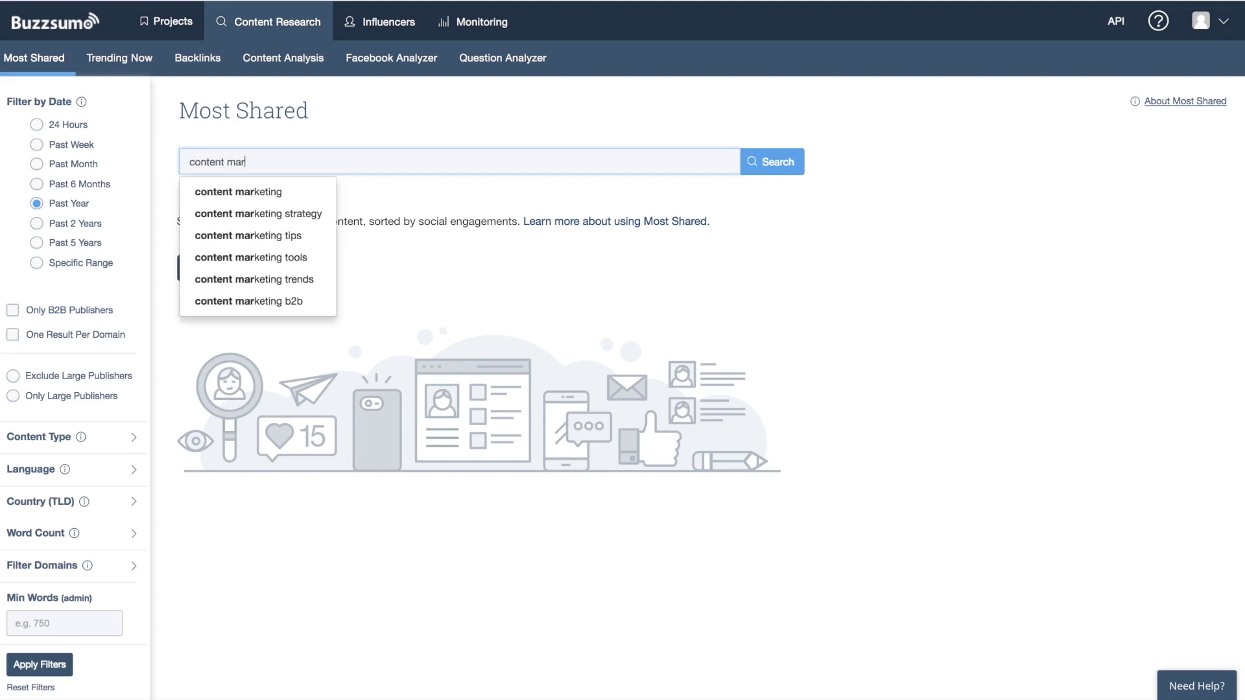
click(269, 192)
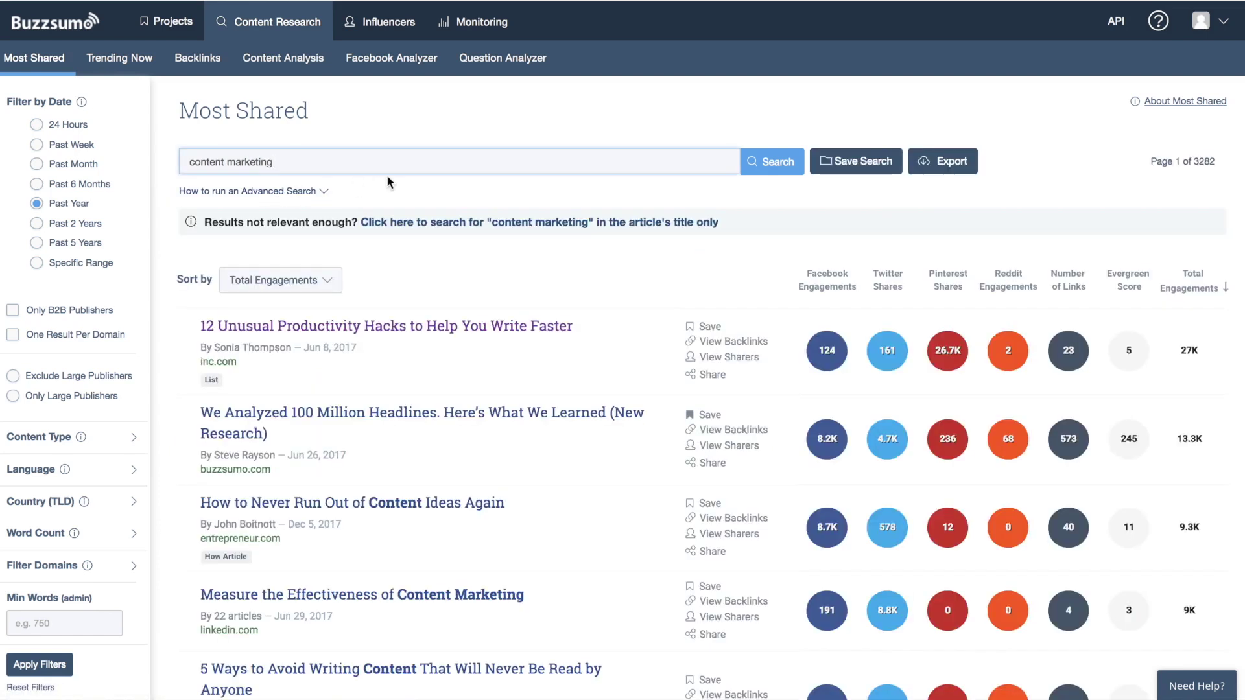
click(706, 328)
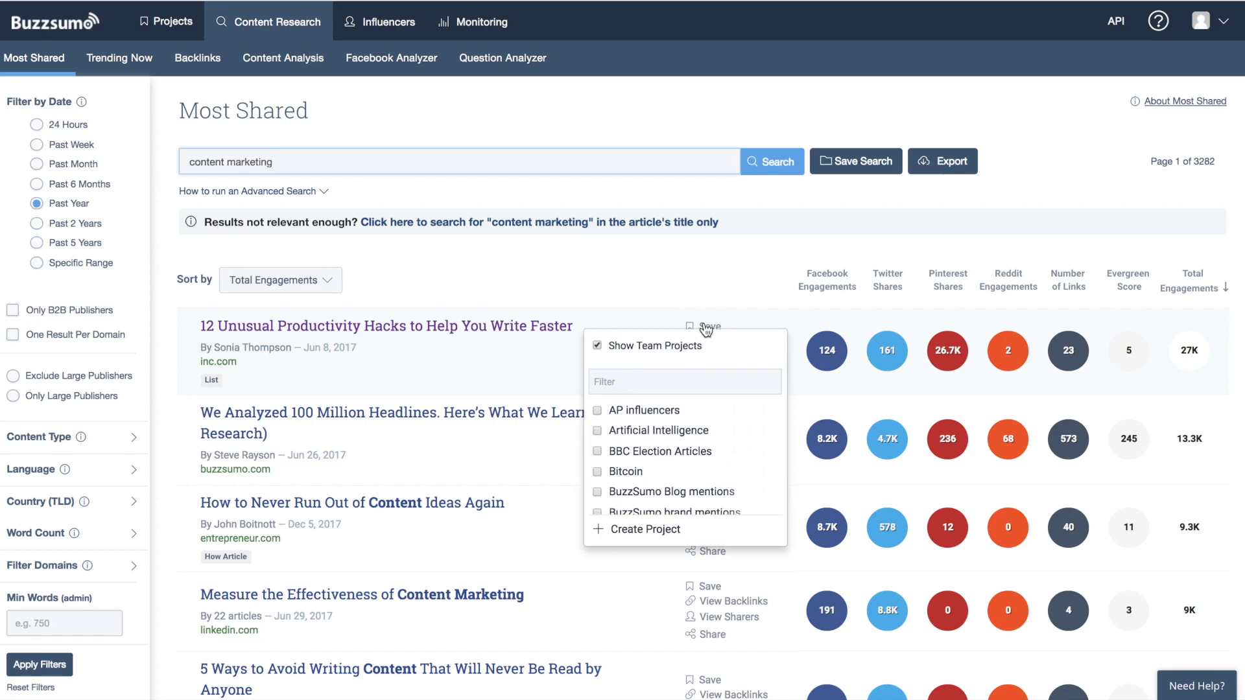
scroll(676, 452, down, 1)
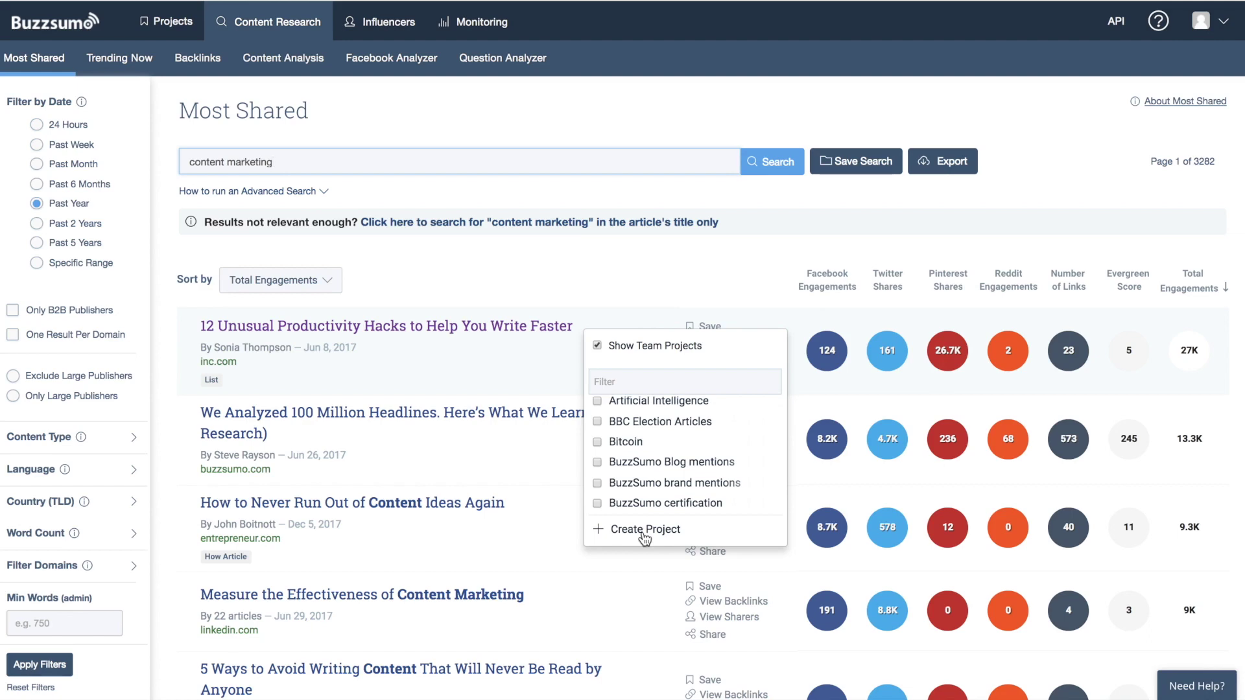
Step: Search influencer bios for content marketing and browse the projects available for saving the third influencer
click(379, 25)
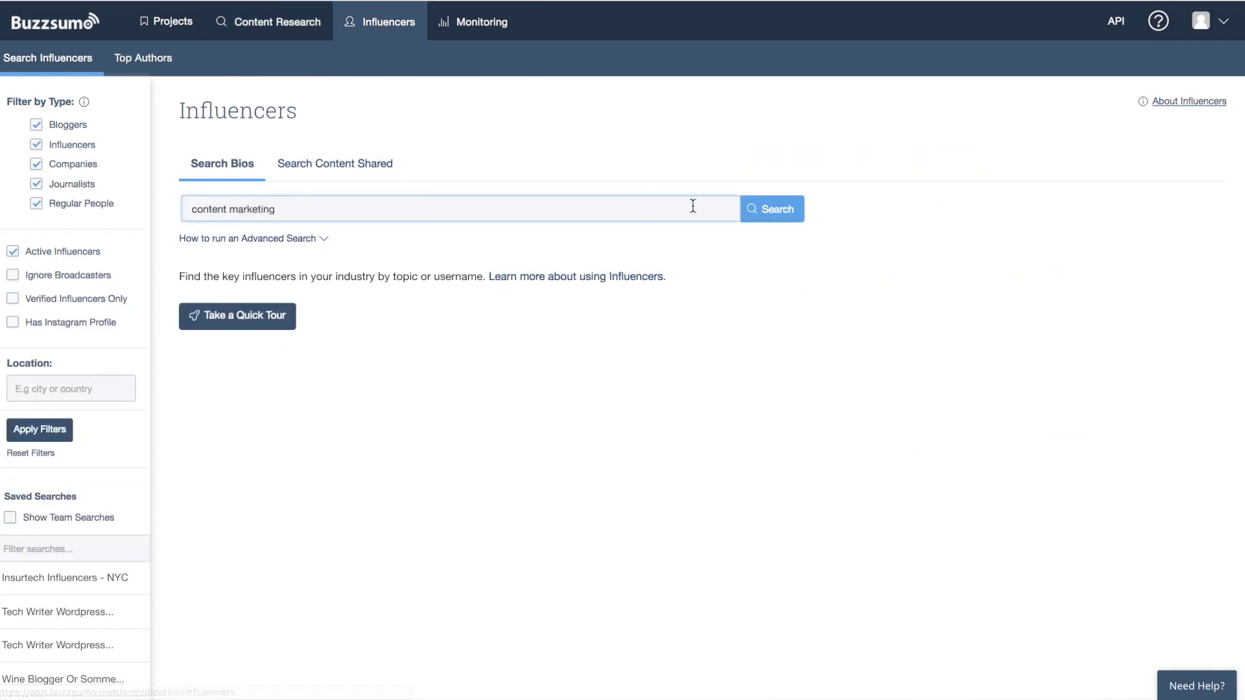
click(781, 219)
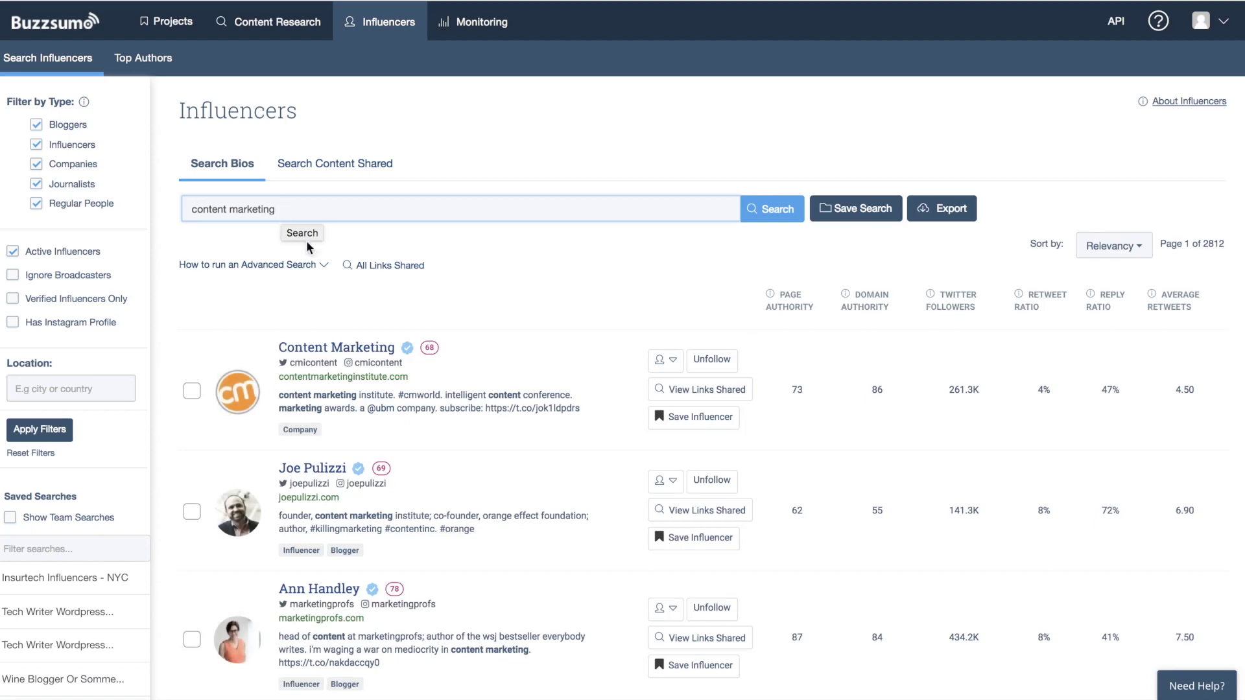
scroll(592, 414, down, 4)
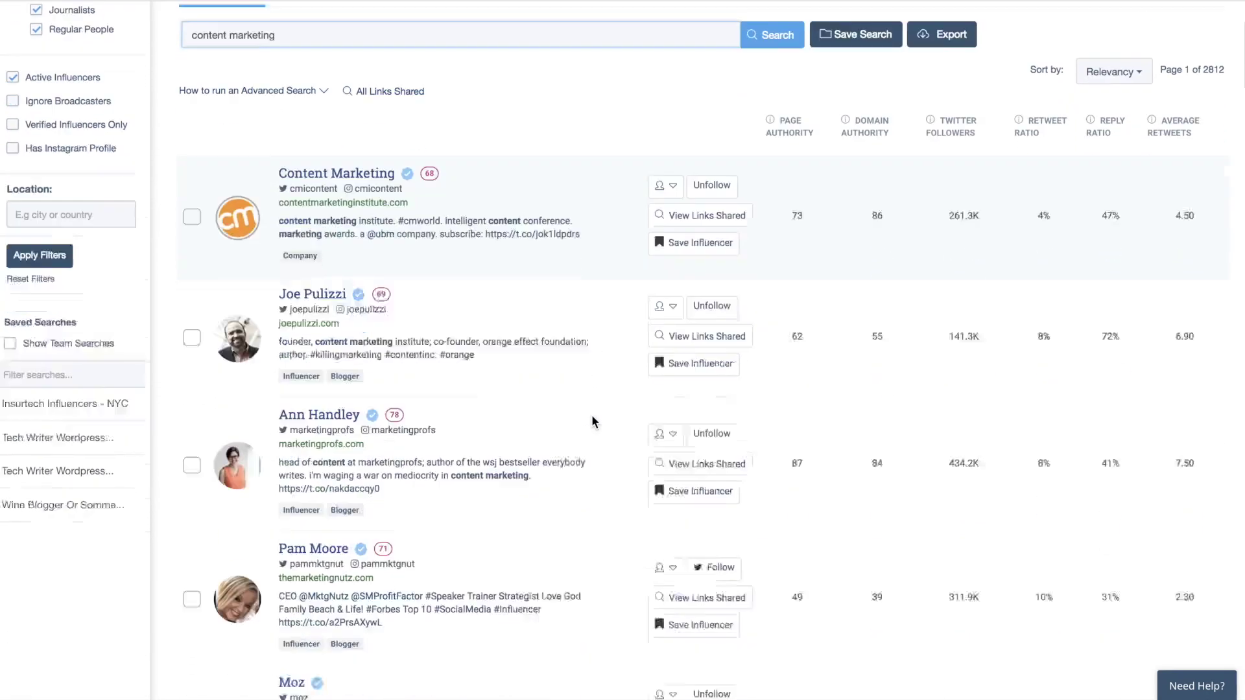
click(679, 459)
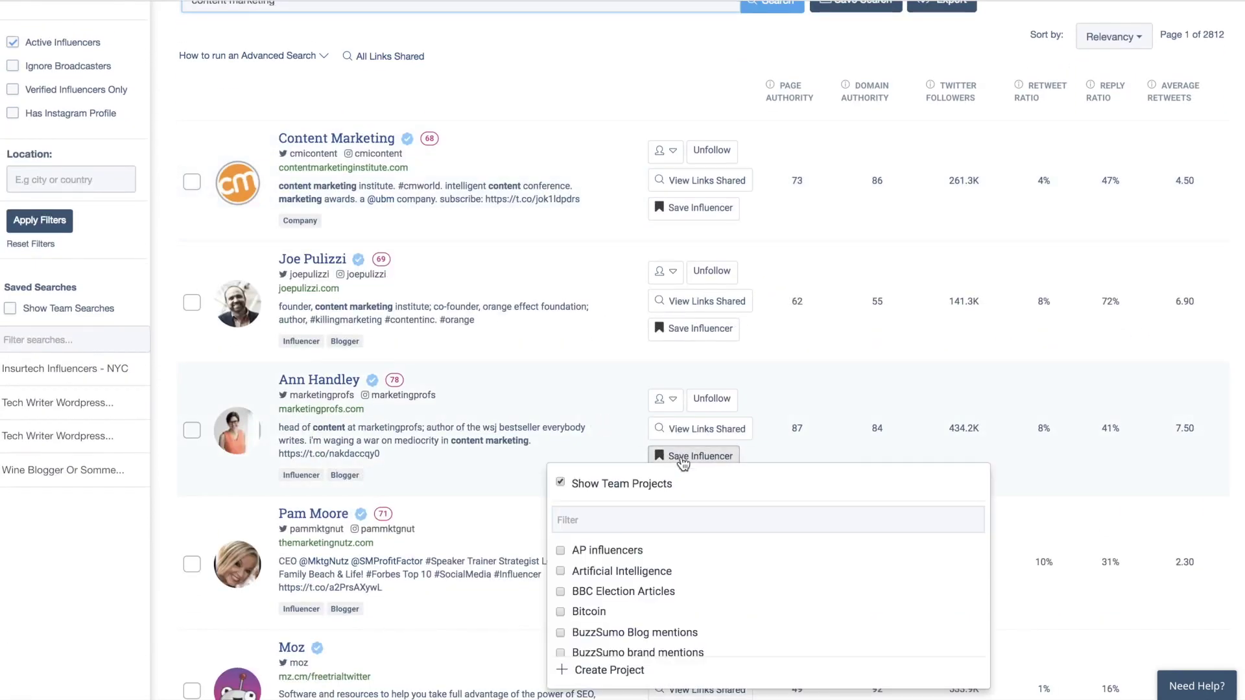
scroll(648, 591, down, 3)
scroll(647, 591, down, 3)
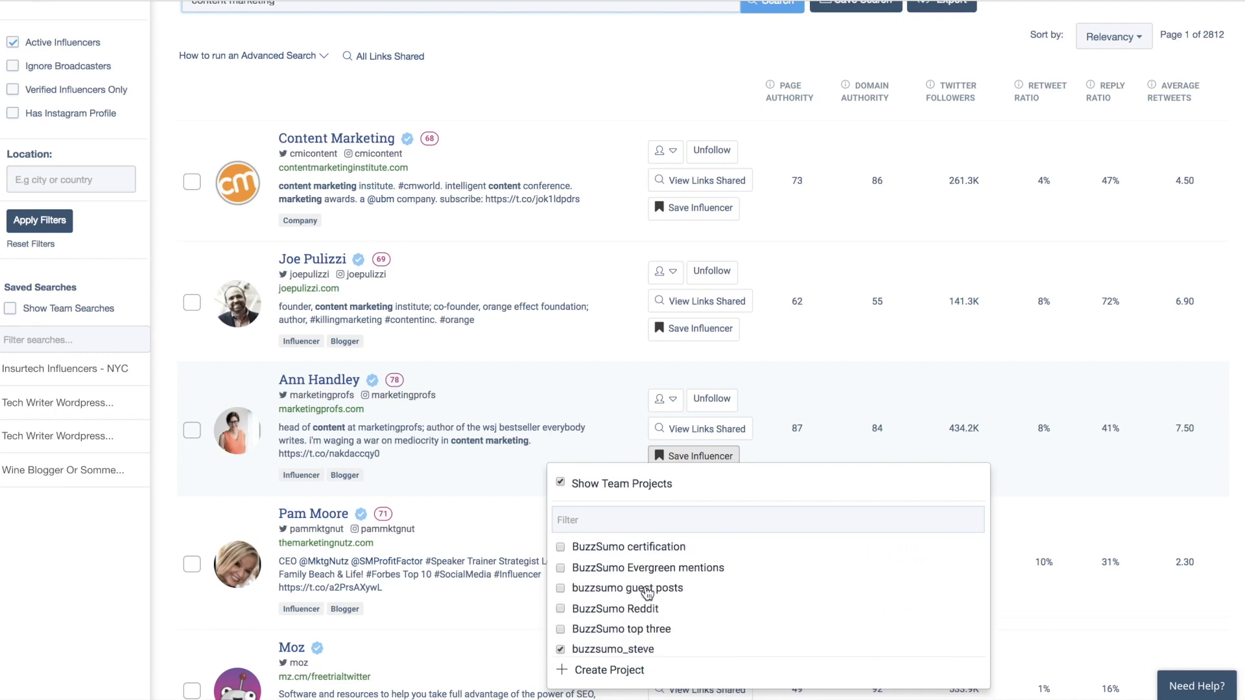
scroll(648, 592, up, 6)
scroll(430, 327, up, 3)
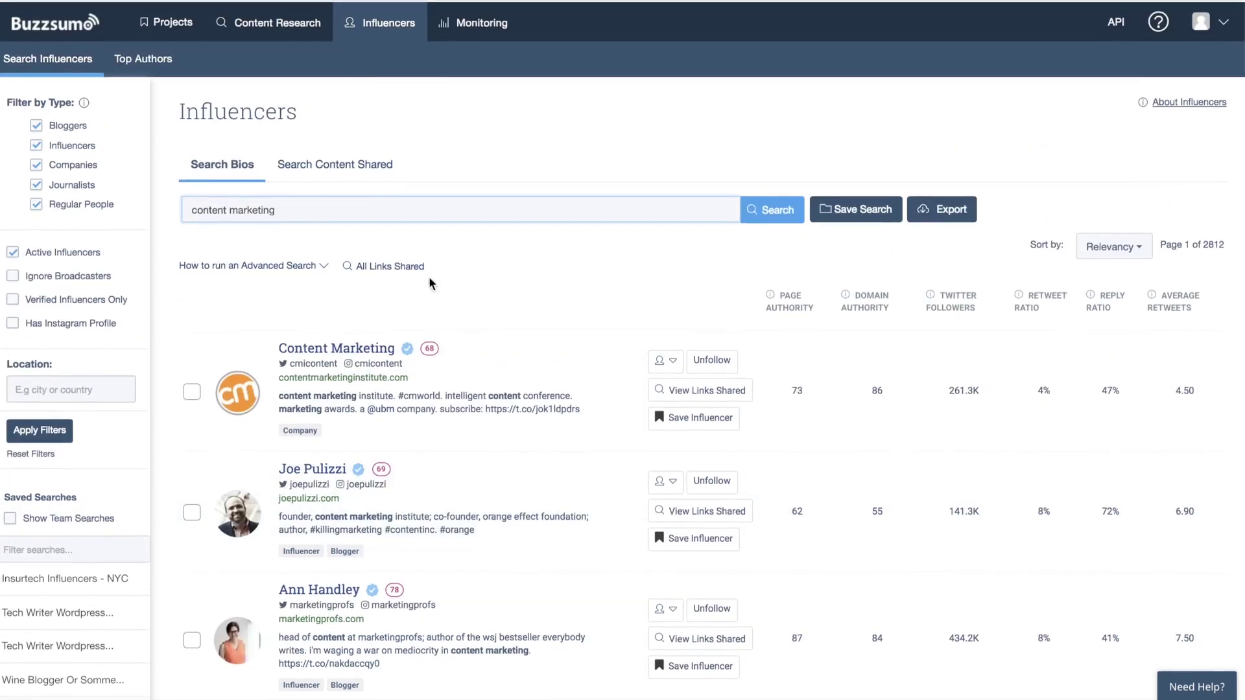
Step: Analyze Facebook posts about content marketing and show the projects available for saving the first post
click(286, 22)
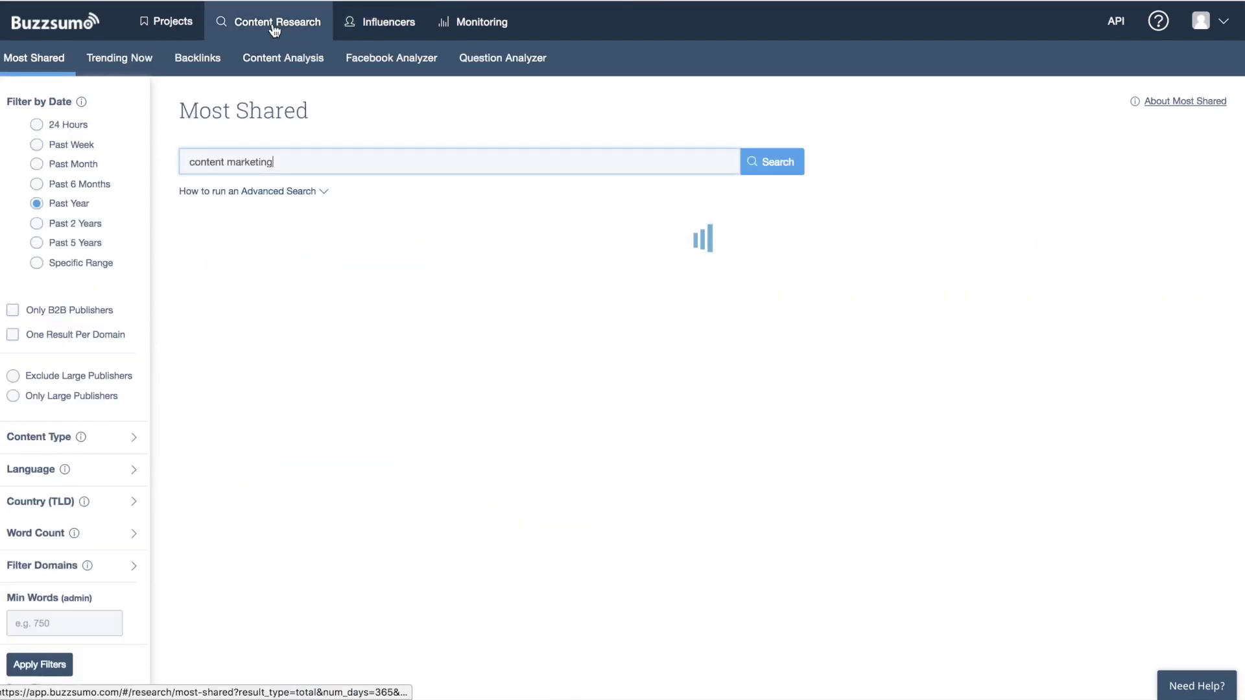
click(379, 60)
click(772, 202)
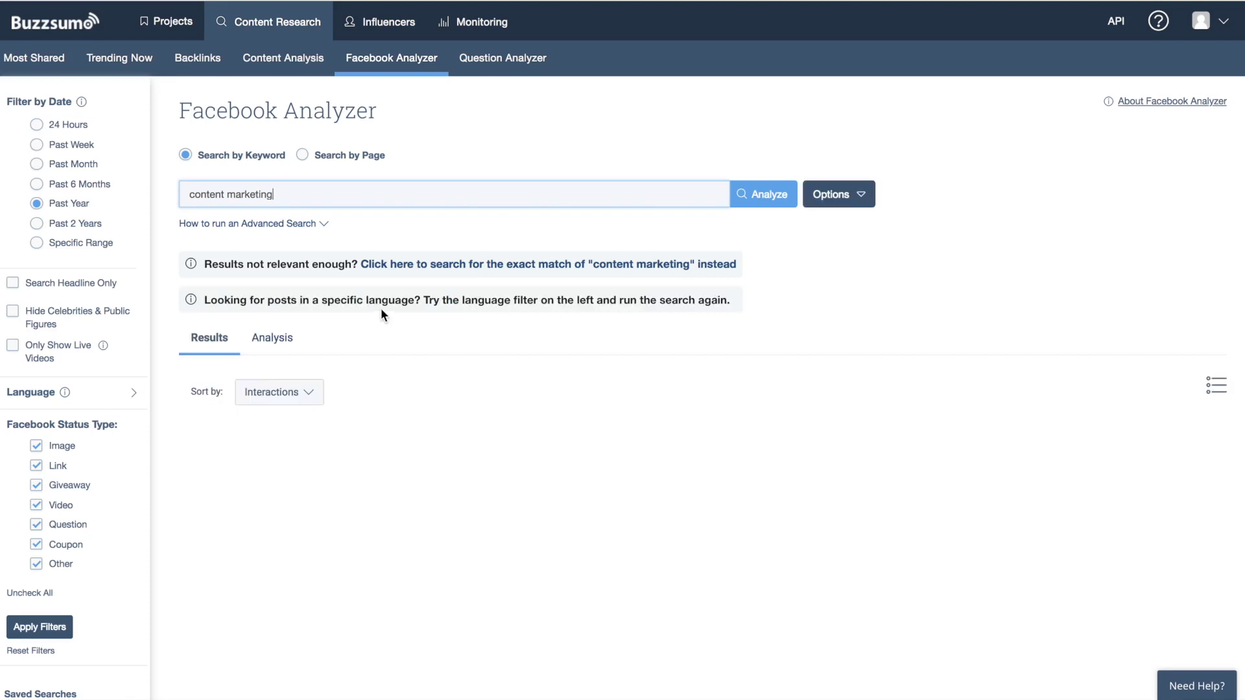
click(408, 450)
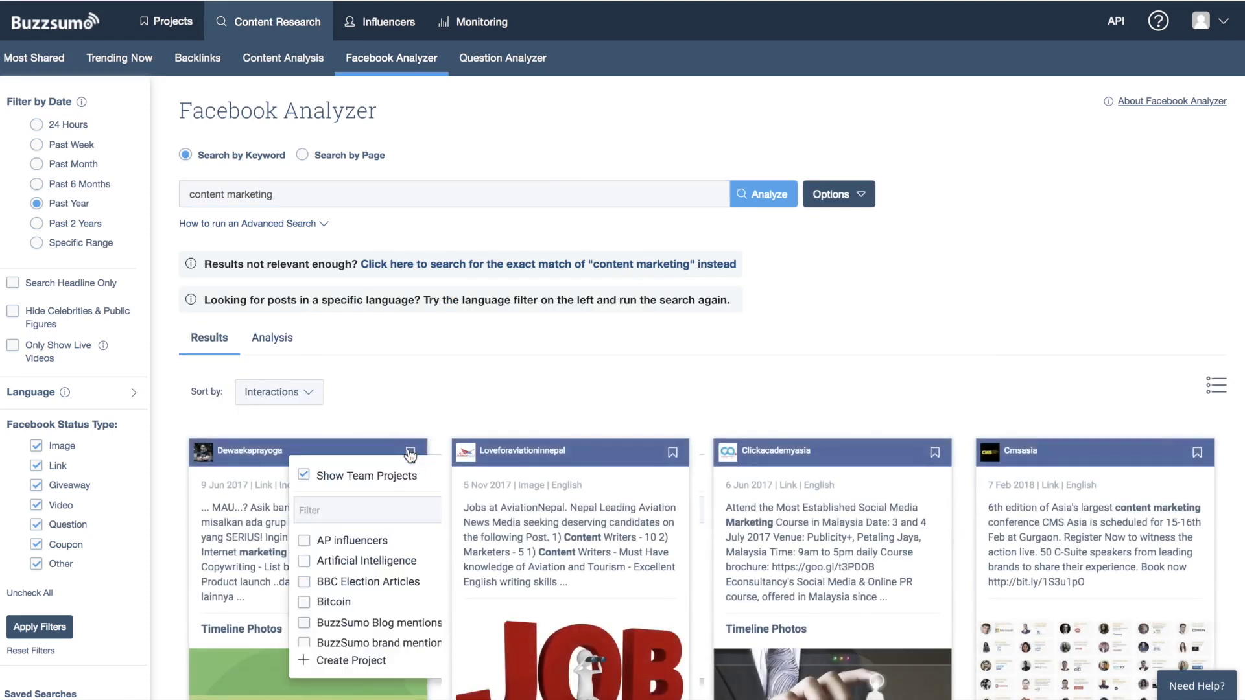
Step: Open the Question Analyzer for content marketing, view the project choices for saving the first seo question, and dismiss them
click(502, 58)
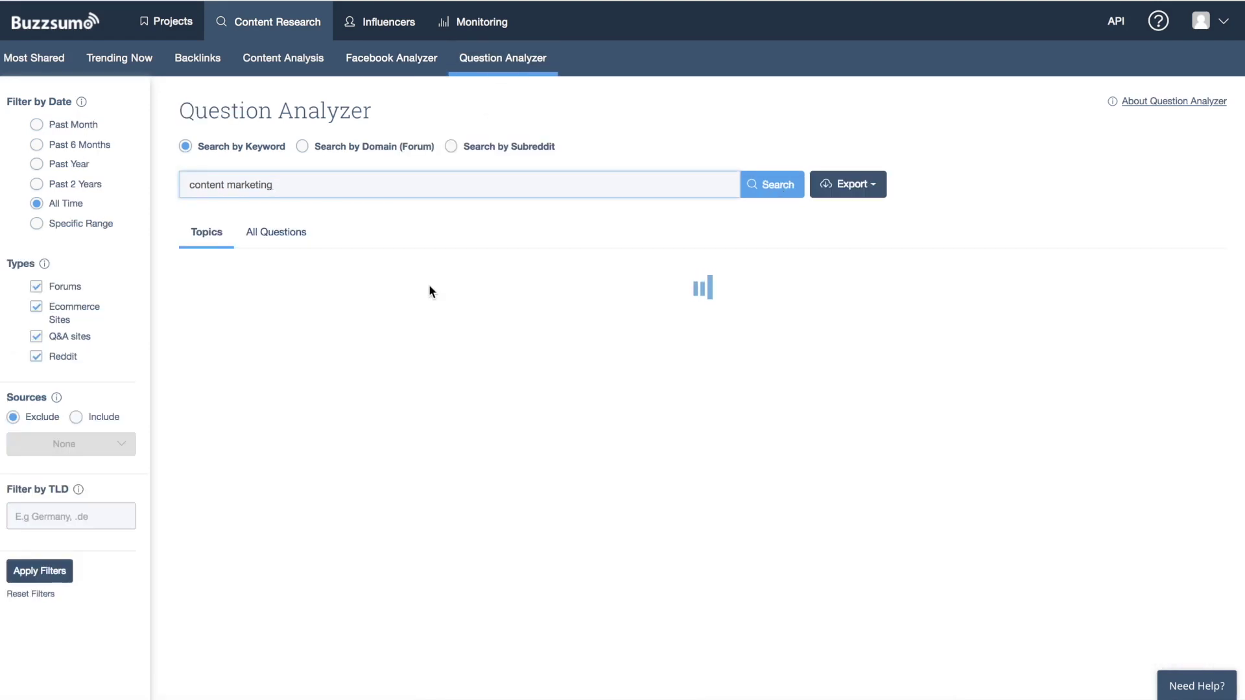
scroll(430, 291, down, 5)
click(559, 435)
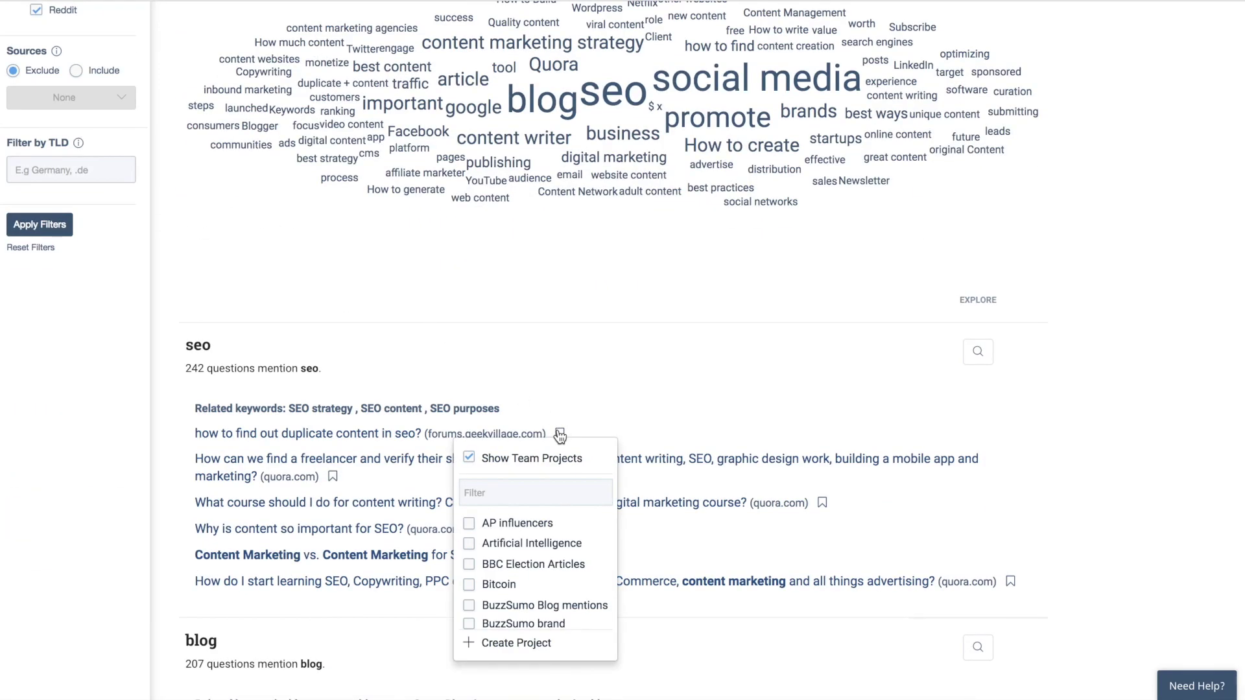
click(434, 262)
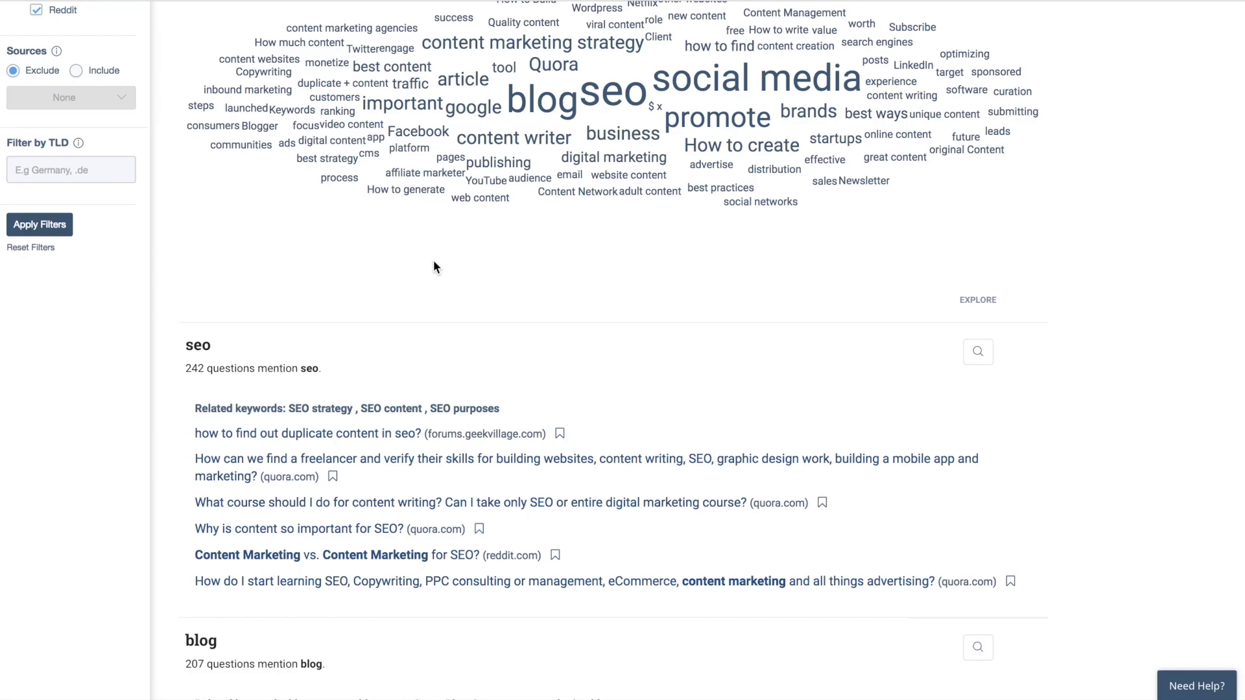
scroll(434, 266, up, 6)
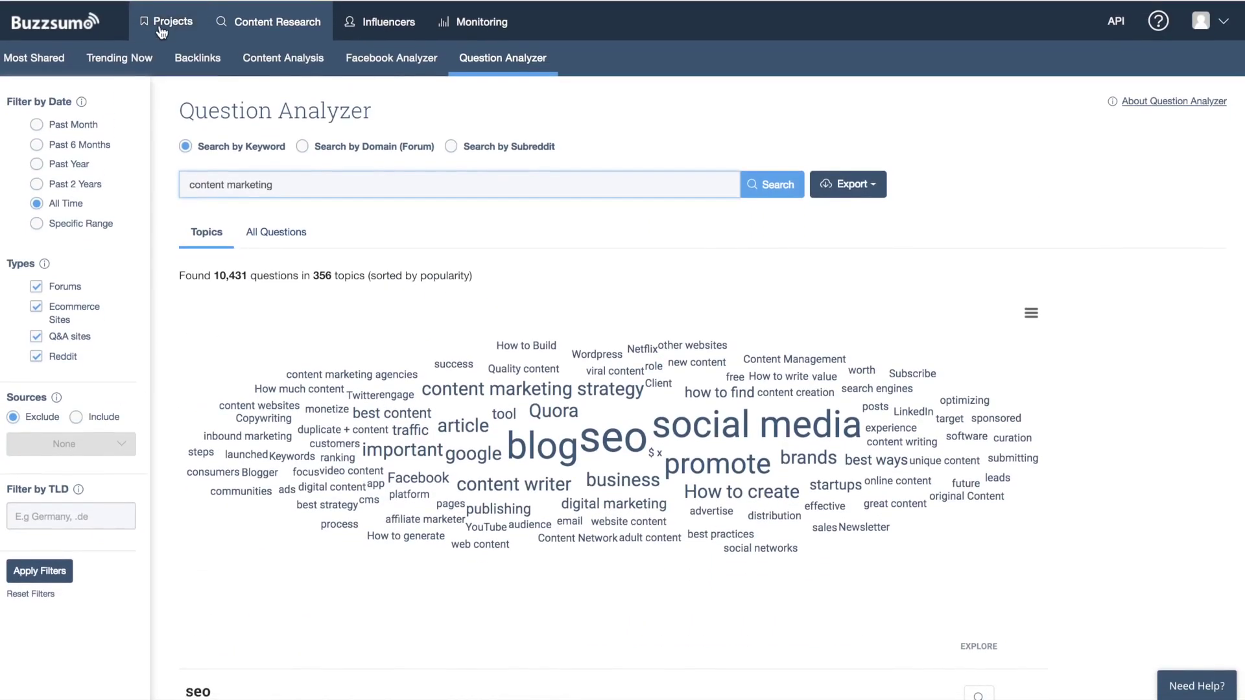
Step: Open the BuzzSumo Blog mentions project and view its saved influencers and its saved articles
click(167, 35)
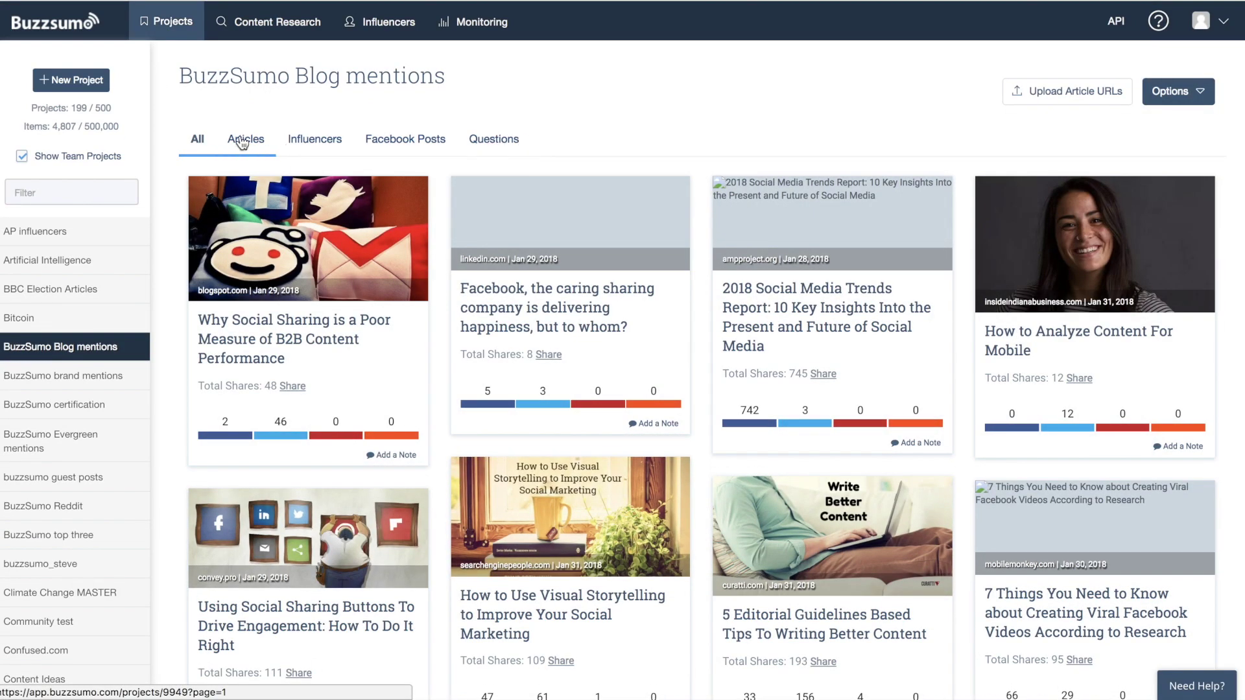
click(313, 147)
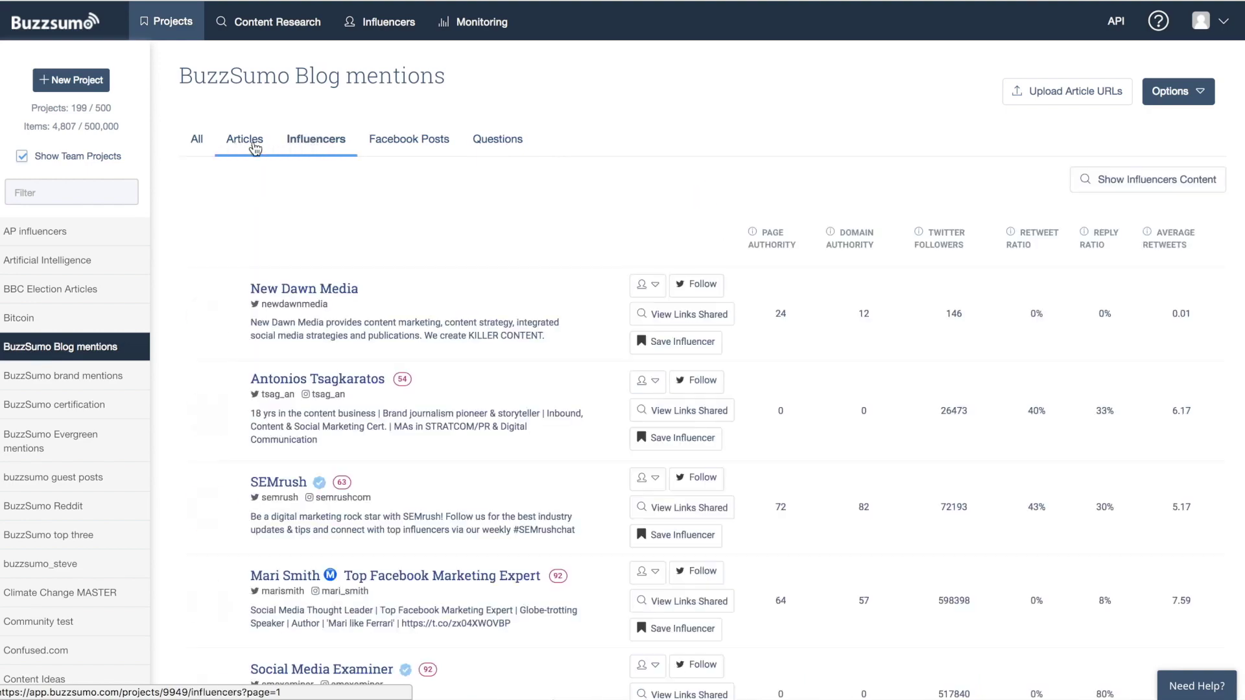
click(248, 144)
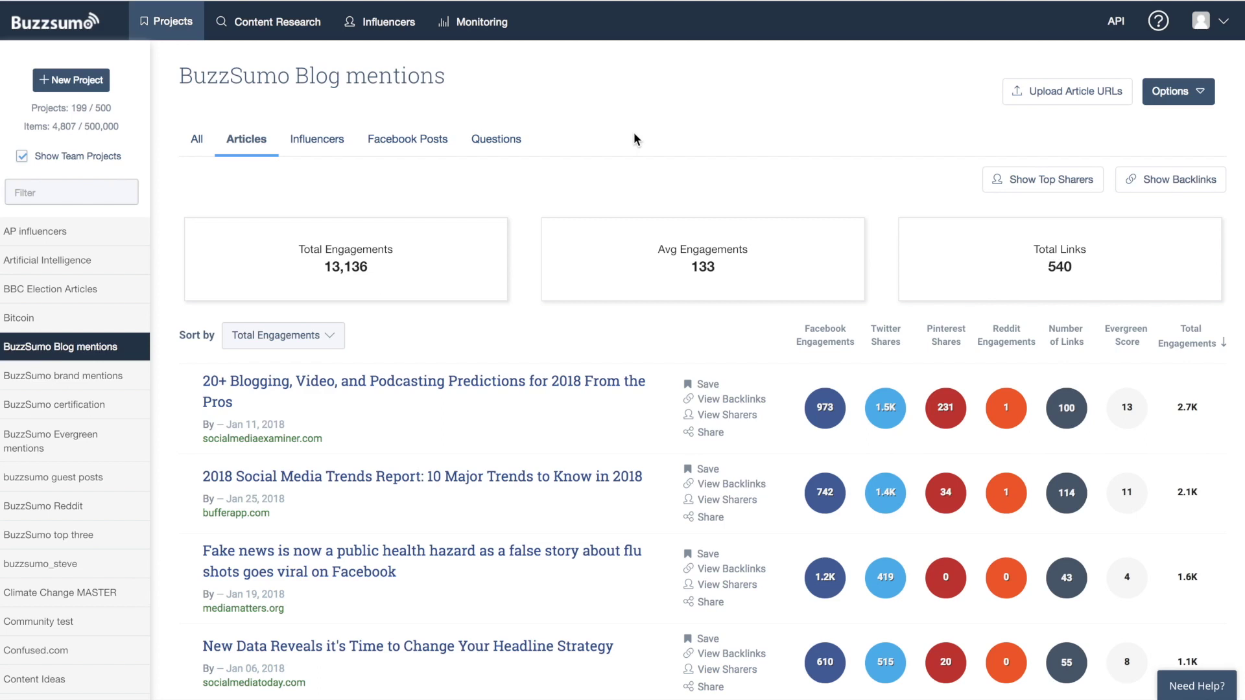
Step: View the form for uploading article URLs to the project, close it without adding any, and look through the saved articles
click(1069, 97)
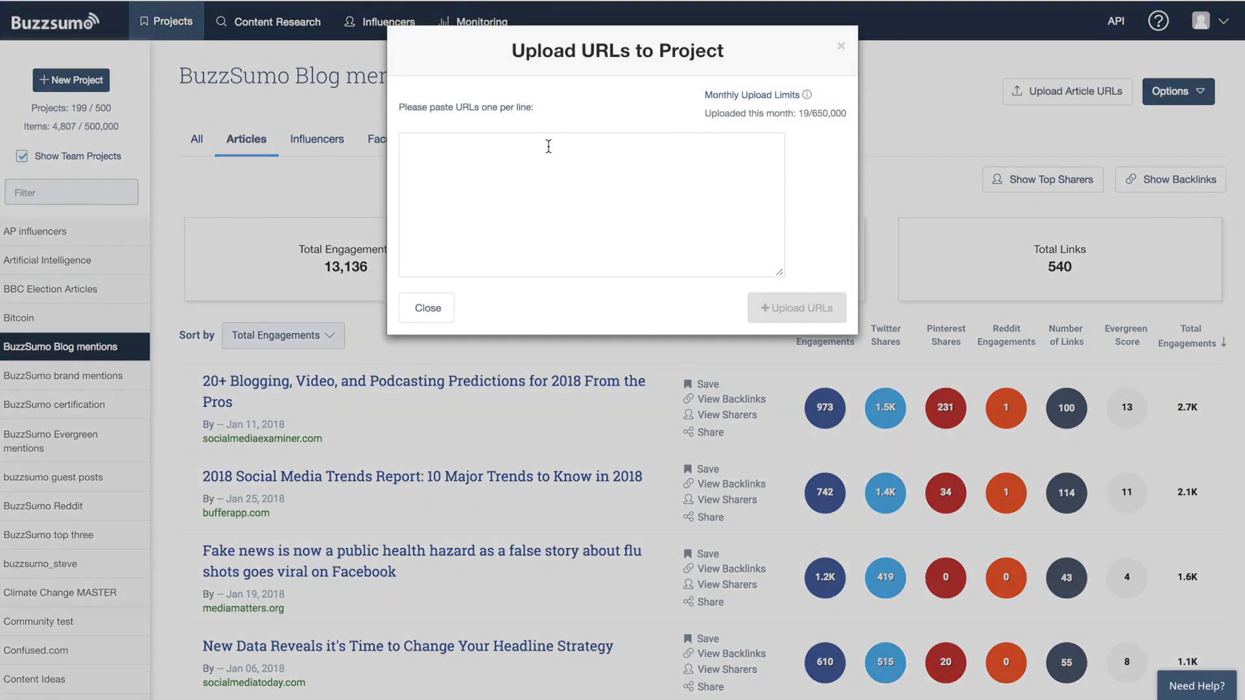
click(528, 144)
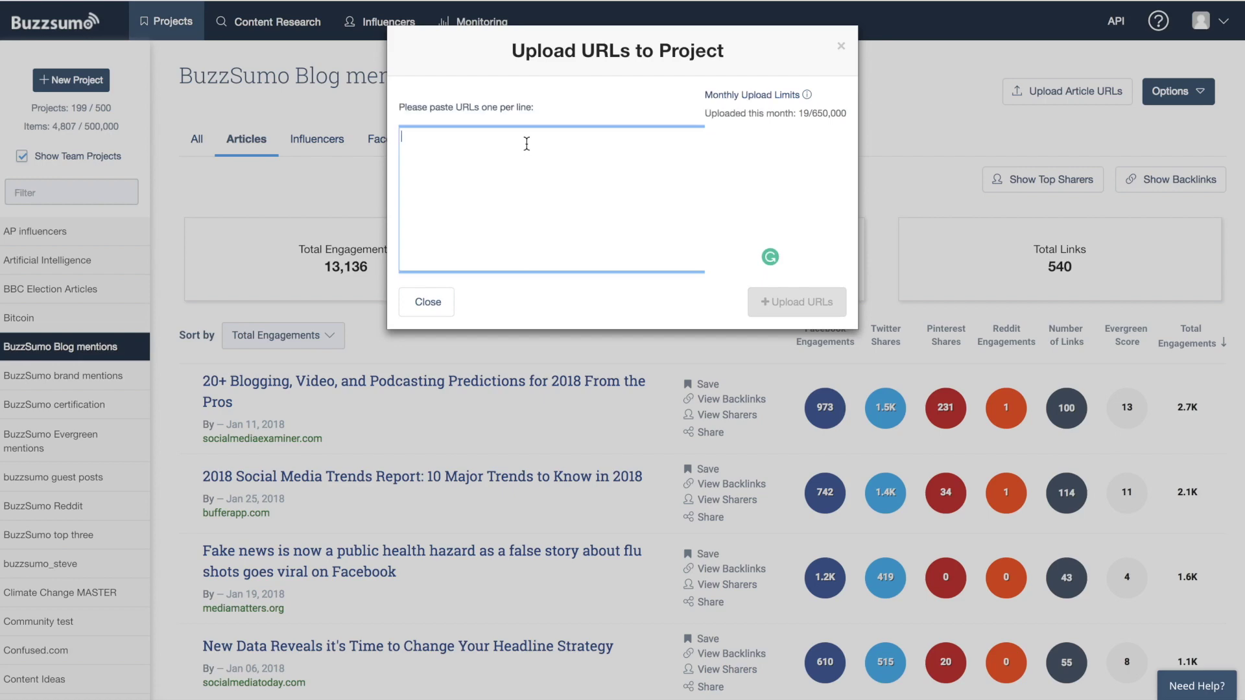
click(843, 48)
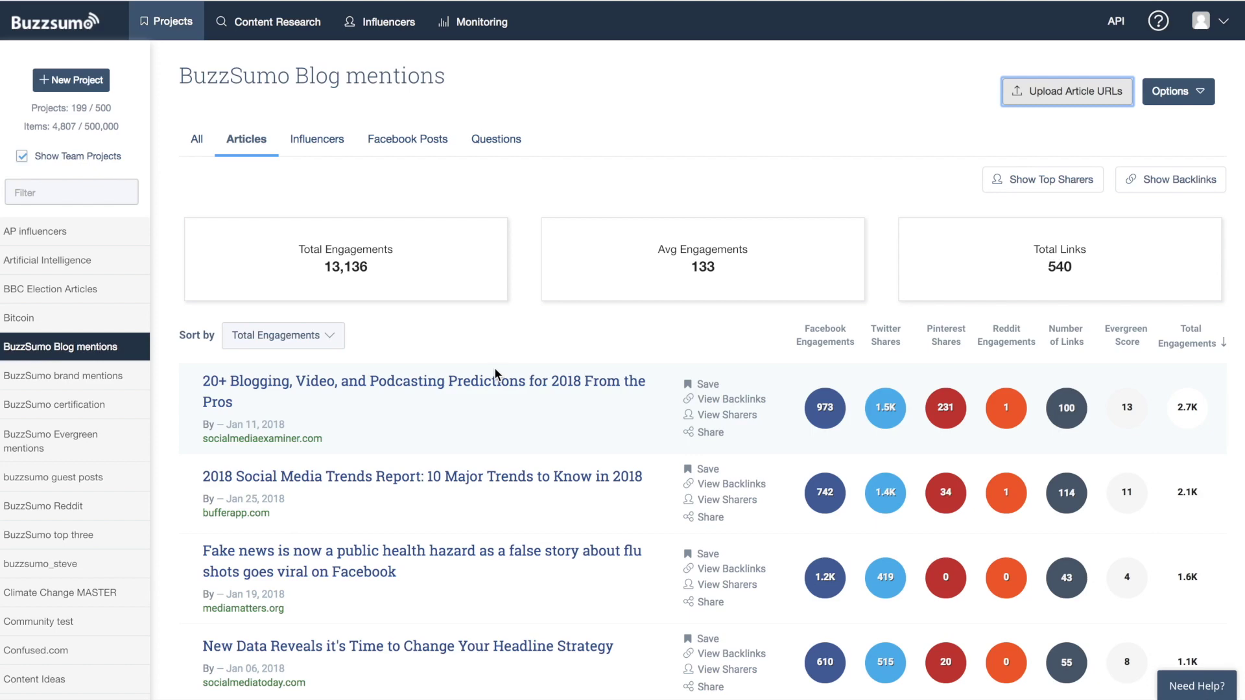
scroll(495, 371, down, 10)
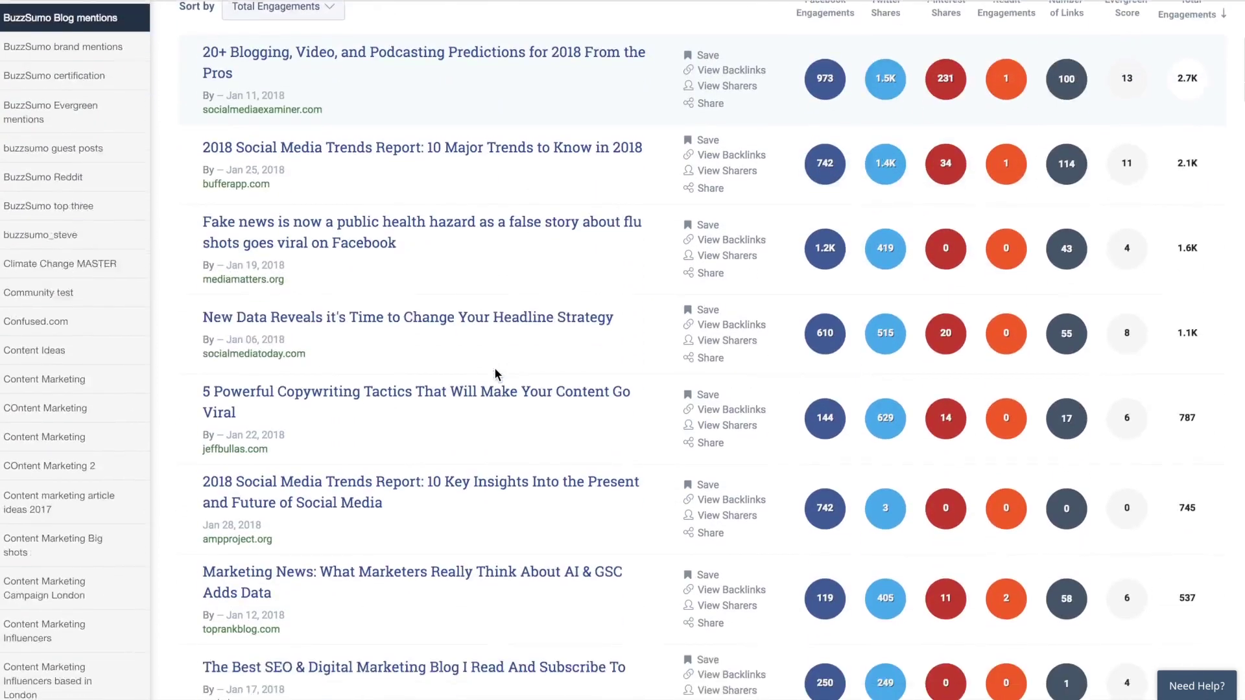
scroll(494, 374, up, 10)
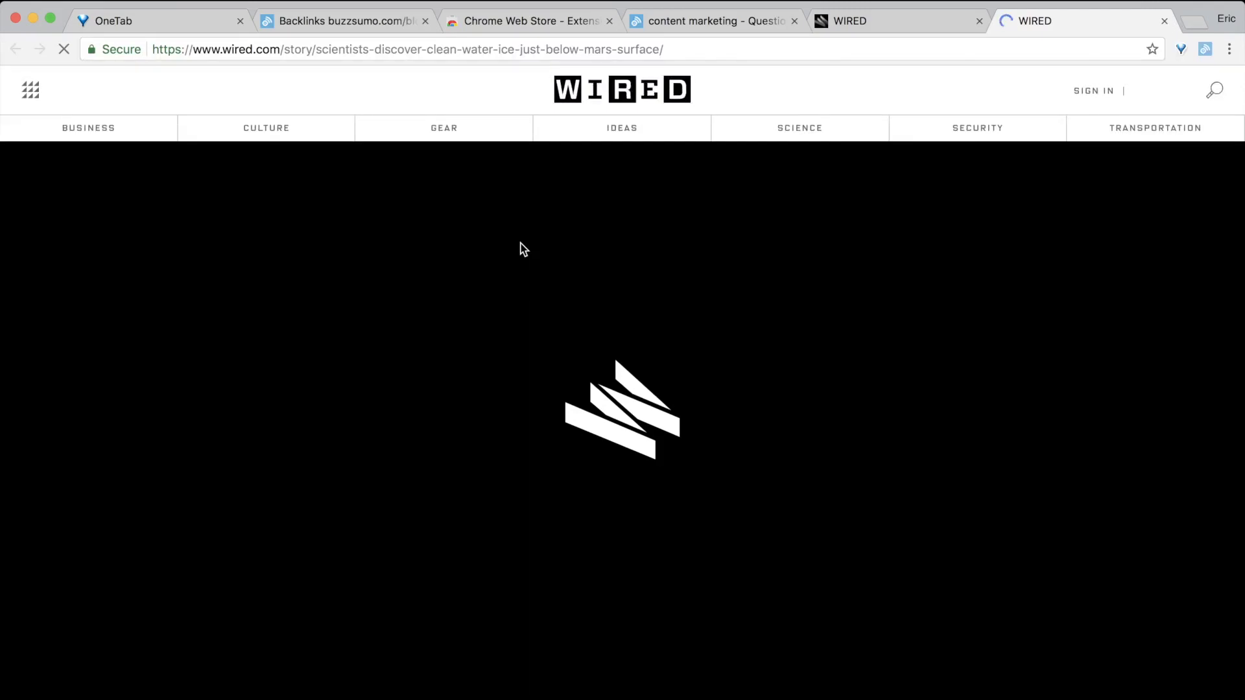
Step: Inspect the WIRED article on Mars water ice with the BuzzSumo browser extension and open its project choices for saving the article
scroll(532, 292, down, 2)
scroll(534, 316, down, 2)
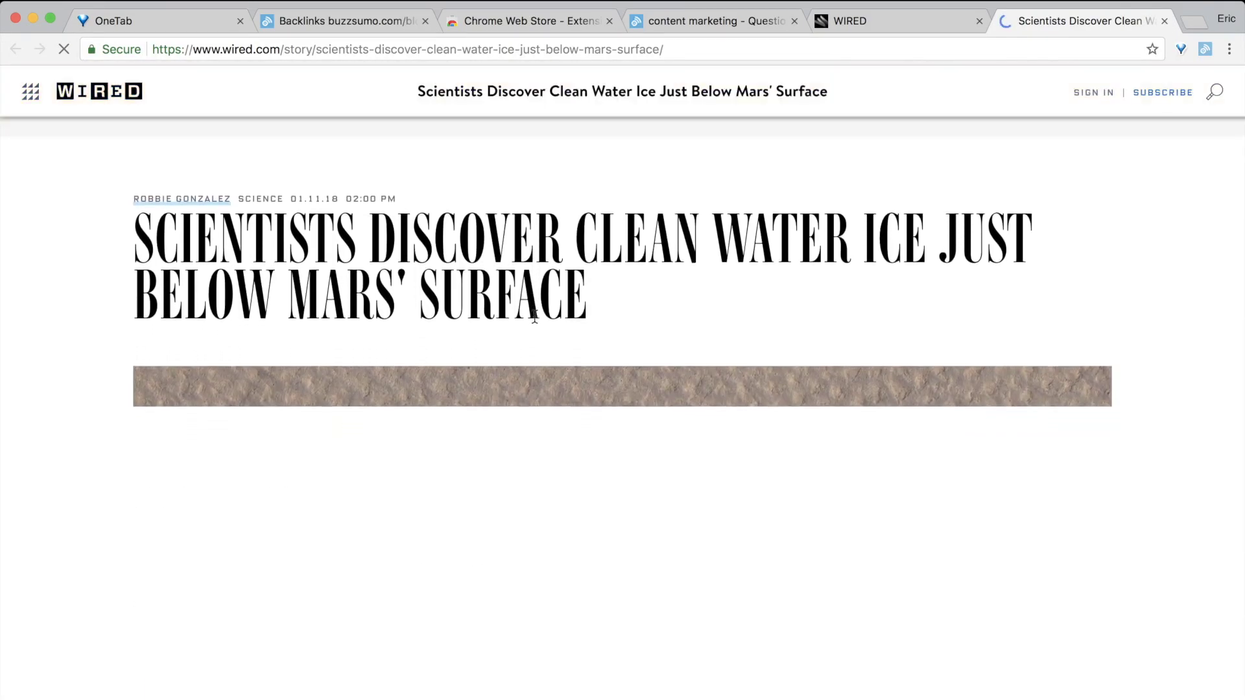
scroll(534, 317, down, 1)
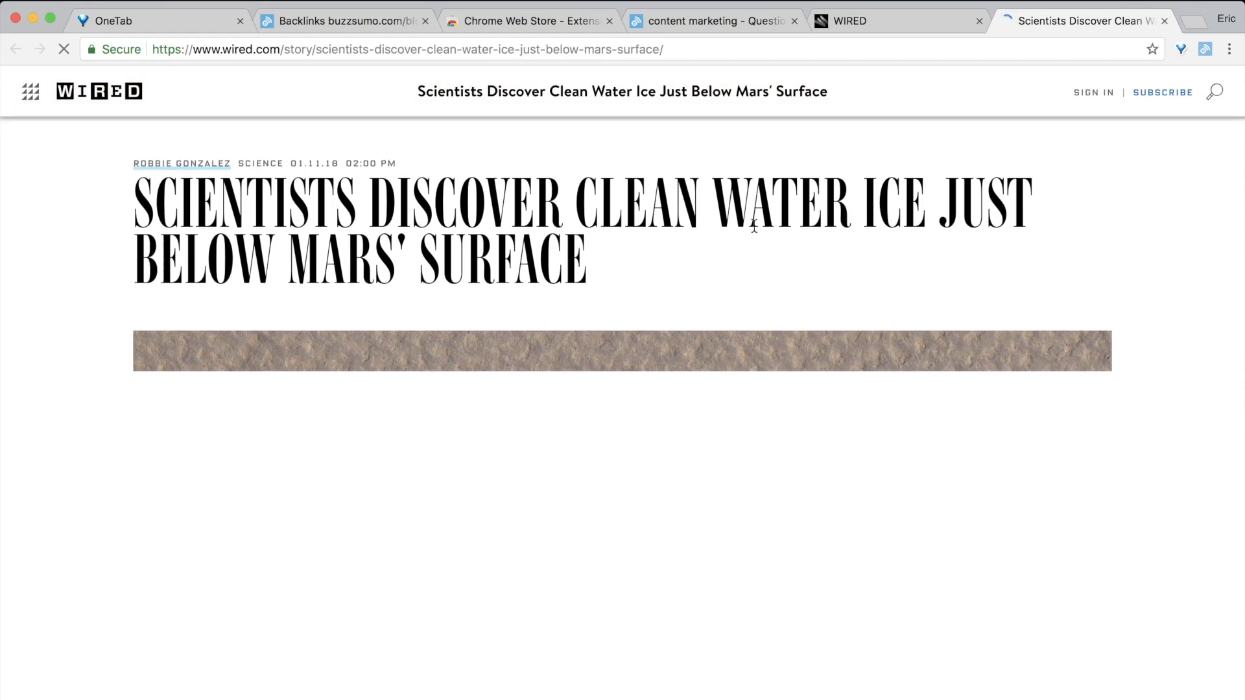
click(1206, 50)
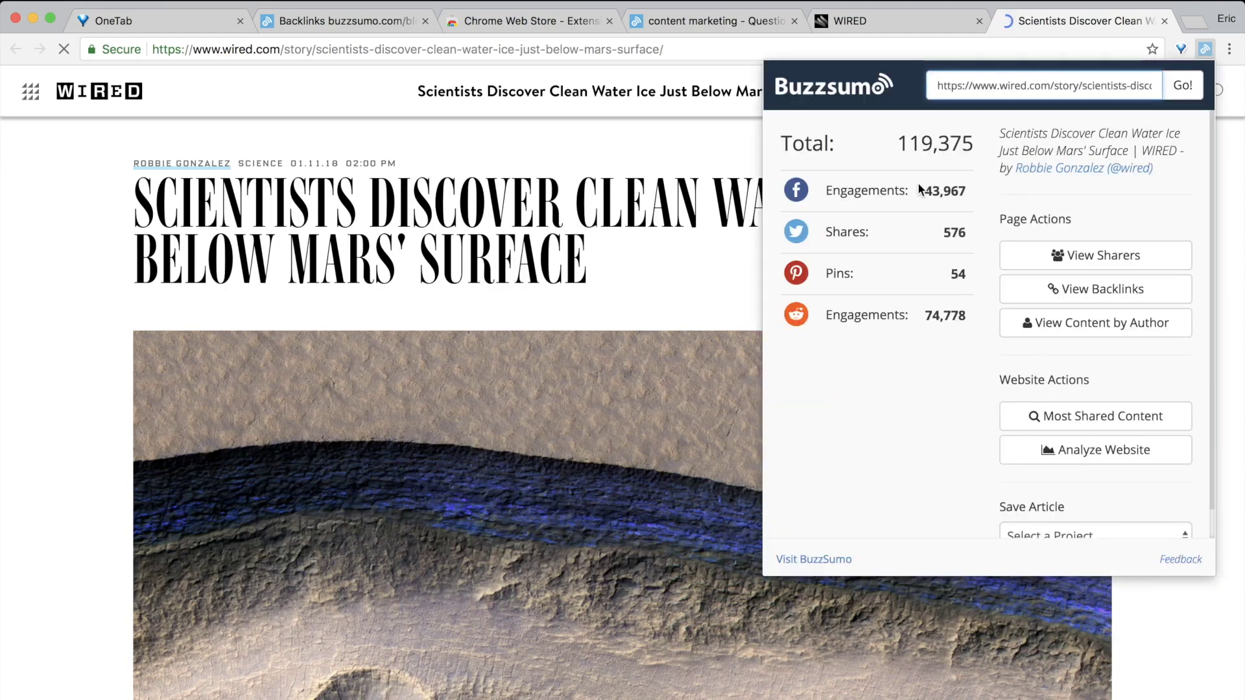
scroll(1051, 386, down, 1)
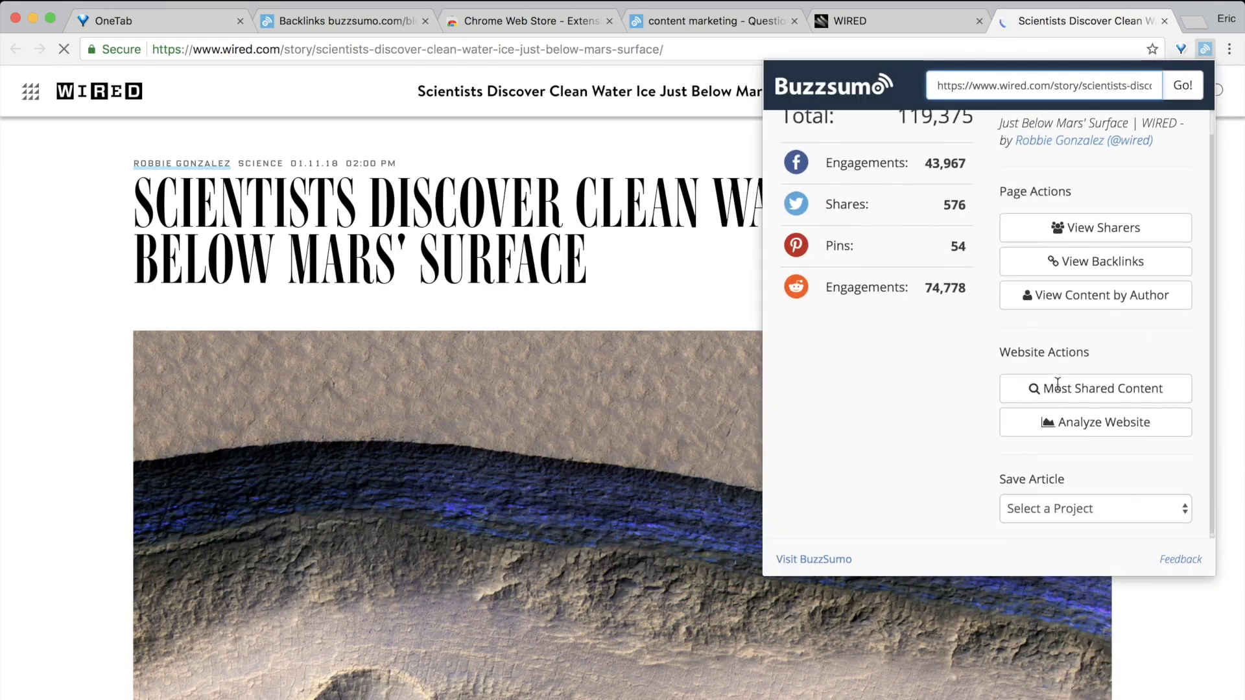
click(1089, 506)
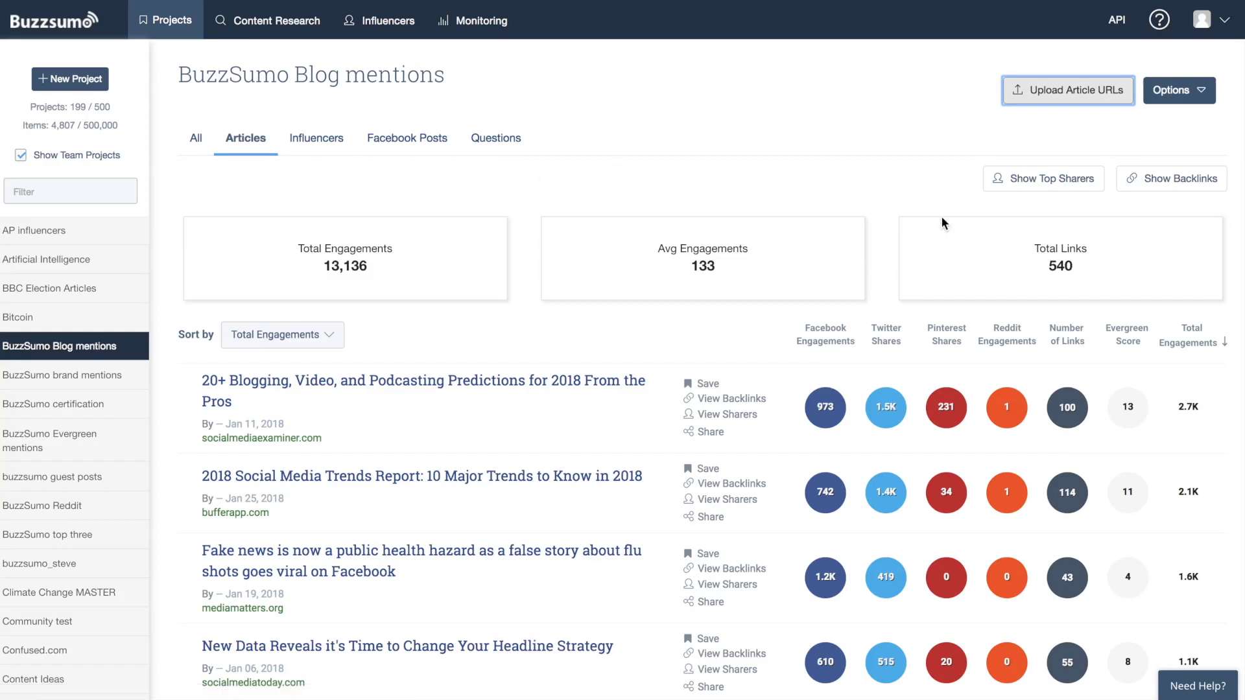
Step: Return to the BuzzSumo Blog mentions project and show its options for exporting saved articles, top sharers and backlinks
click(1173, 90)
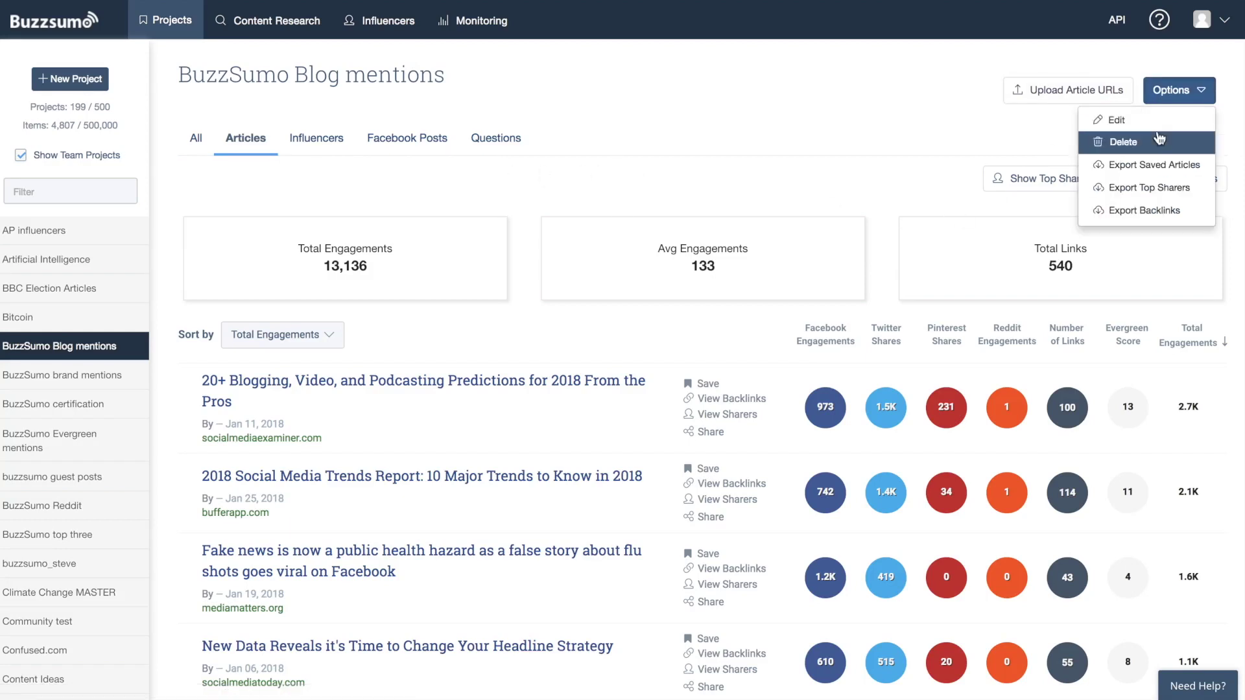
click(1148, 168)
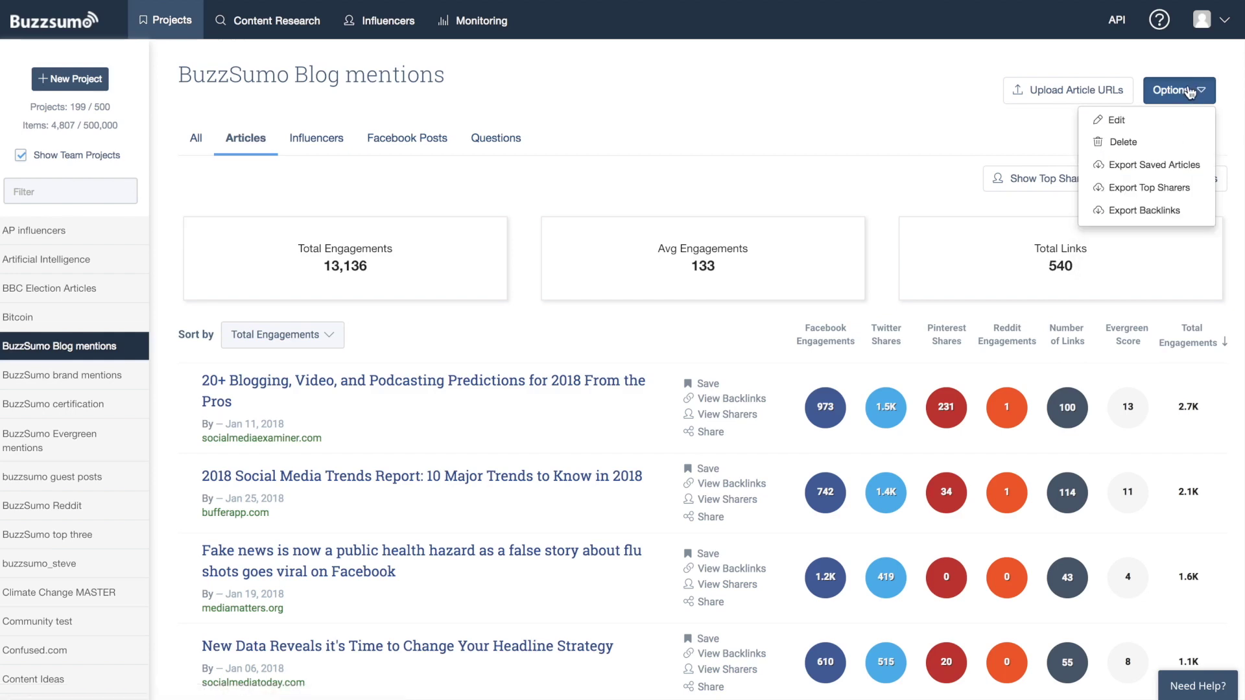
mouse_move(1166, 174)
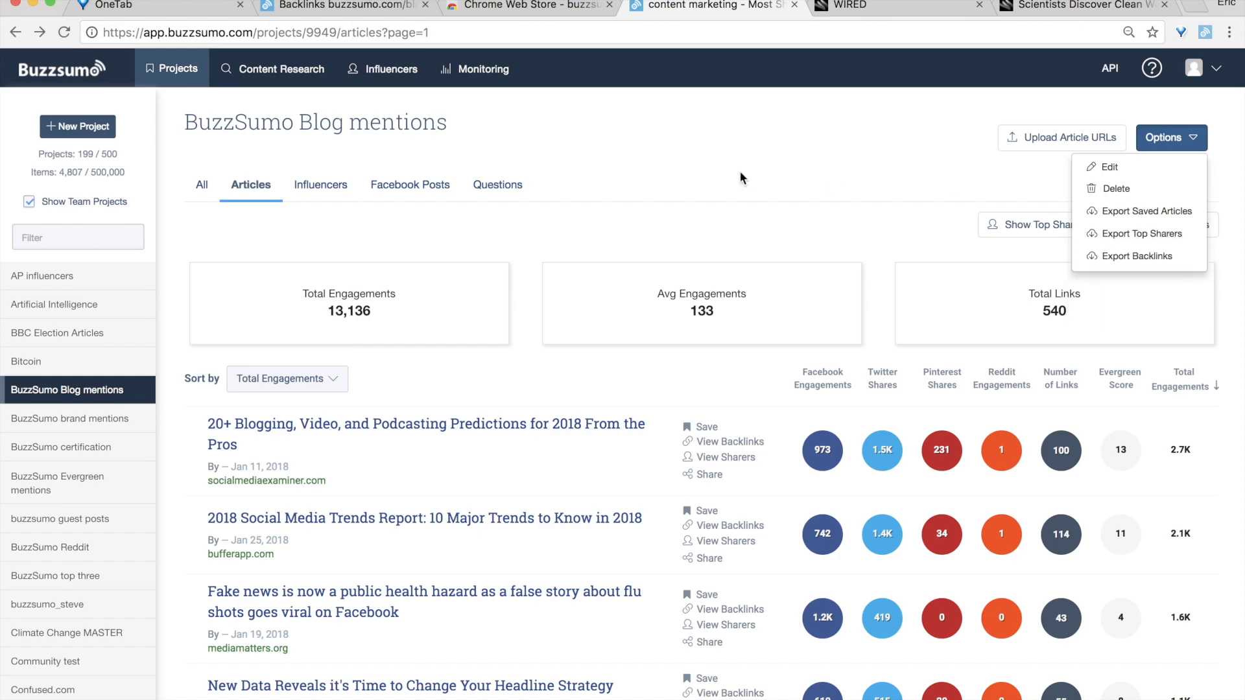
Step: Search the most shared content for "solar power OR solar energy OR renewables OR clean energy"
click(281, 69)
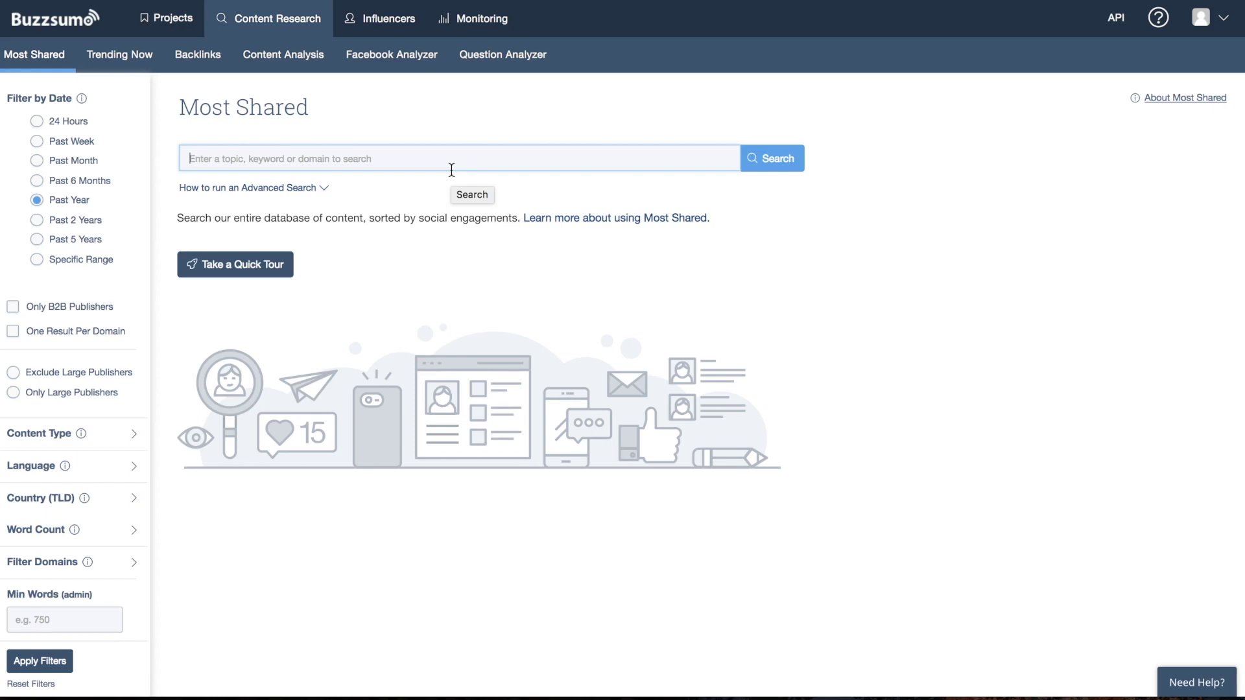
text(solar power OR solar energy OR renewables OR clean energy)
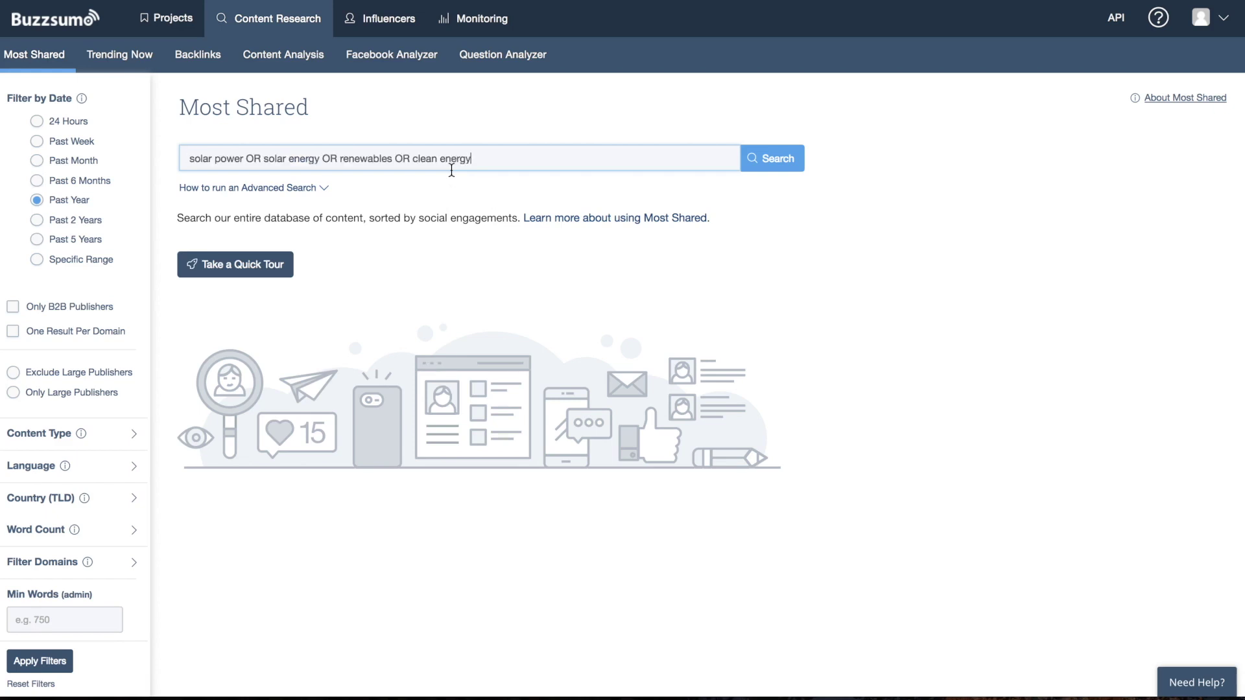
key(Return)
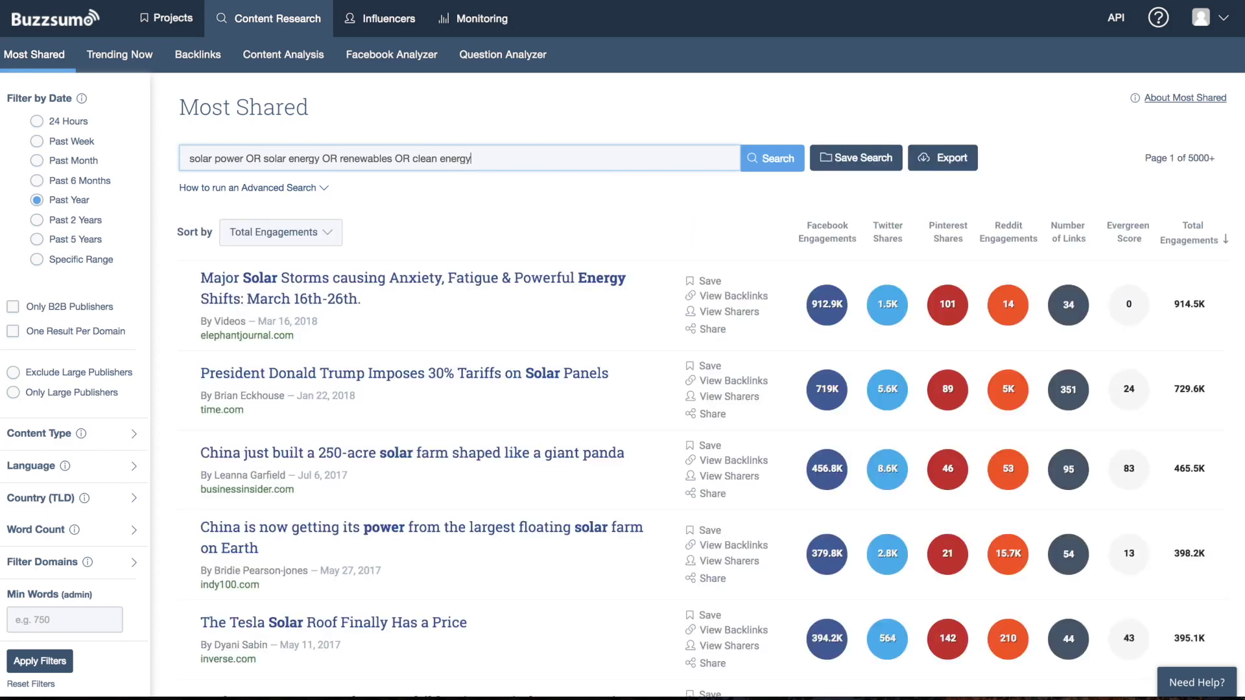
Step: View the influencer bio search for the solar query, return to the most shared content, and show the project choices for saving the first article
click(391, 31)
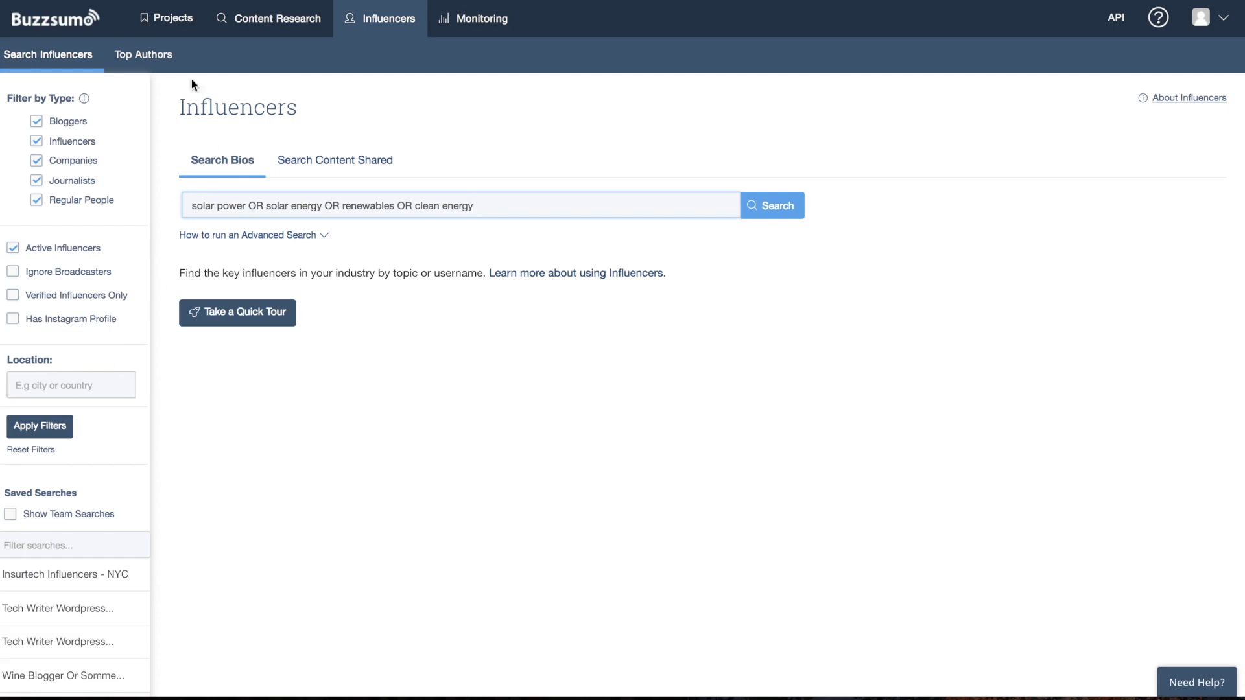
click(247, 23)
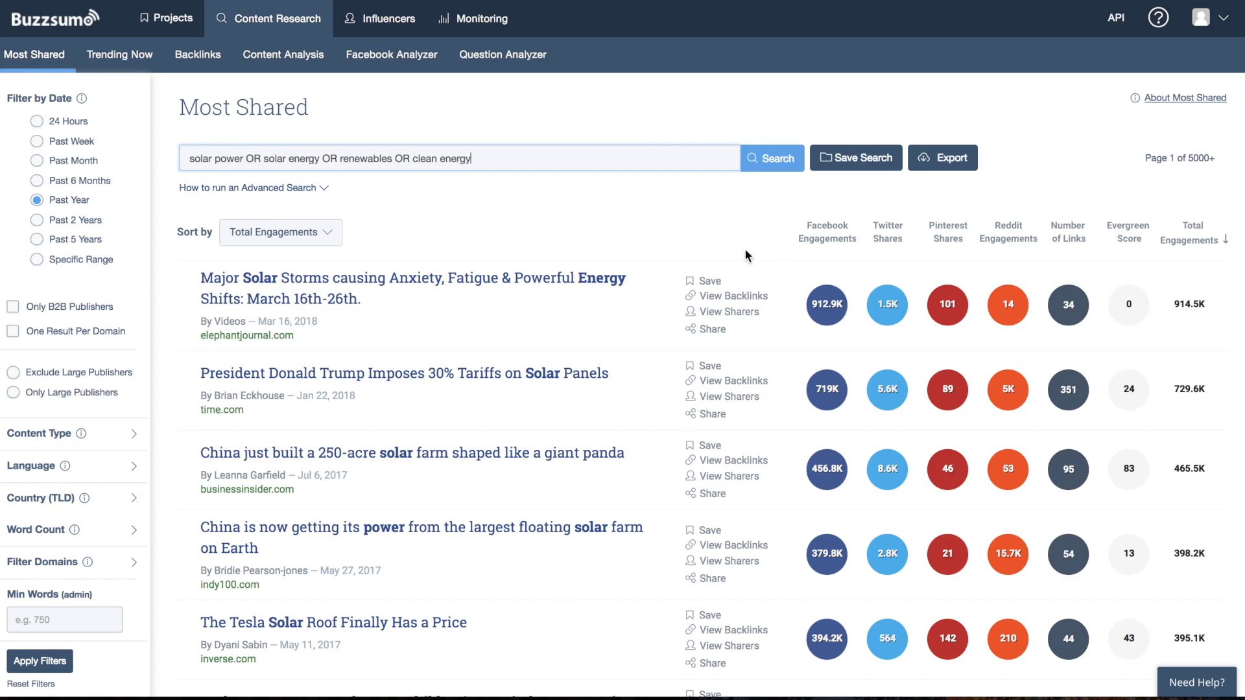
click(712, 282)
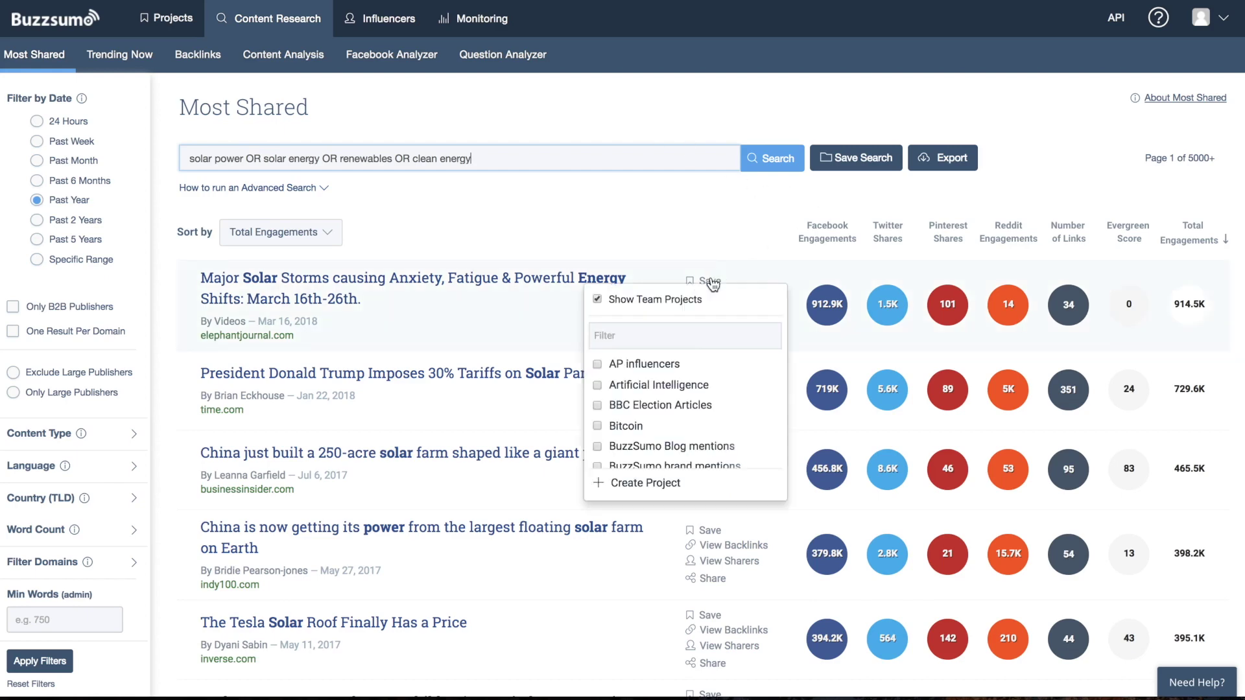